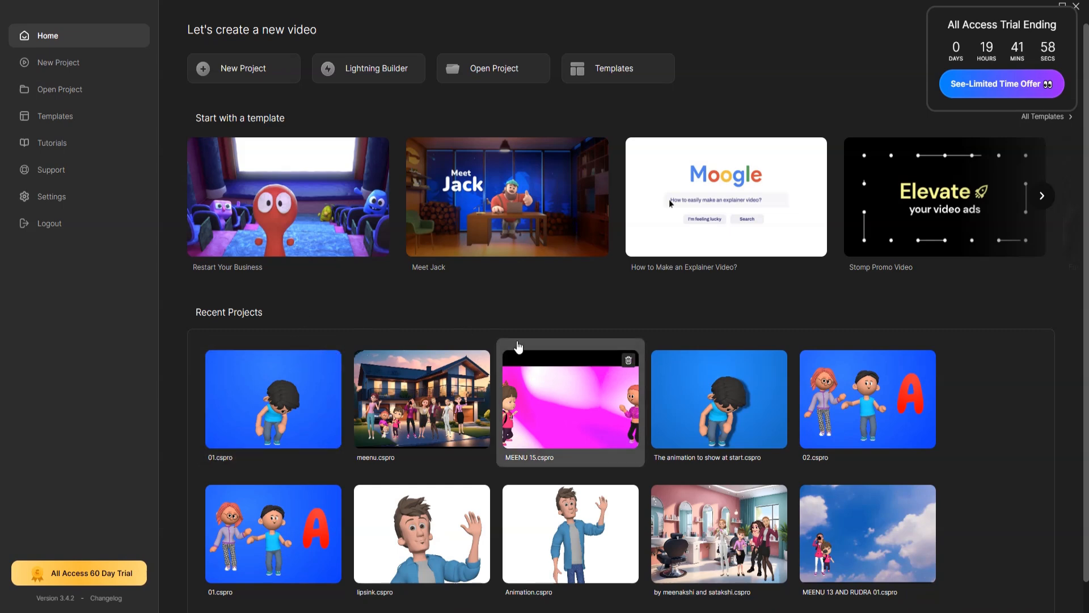
Step: Start a new project and browse the studio elements library
click(245, 71)
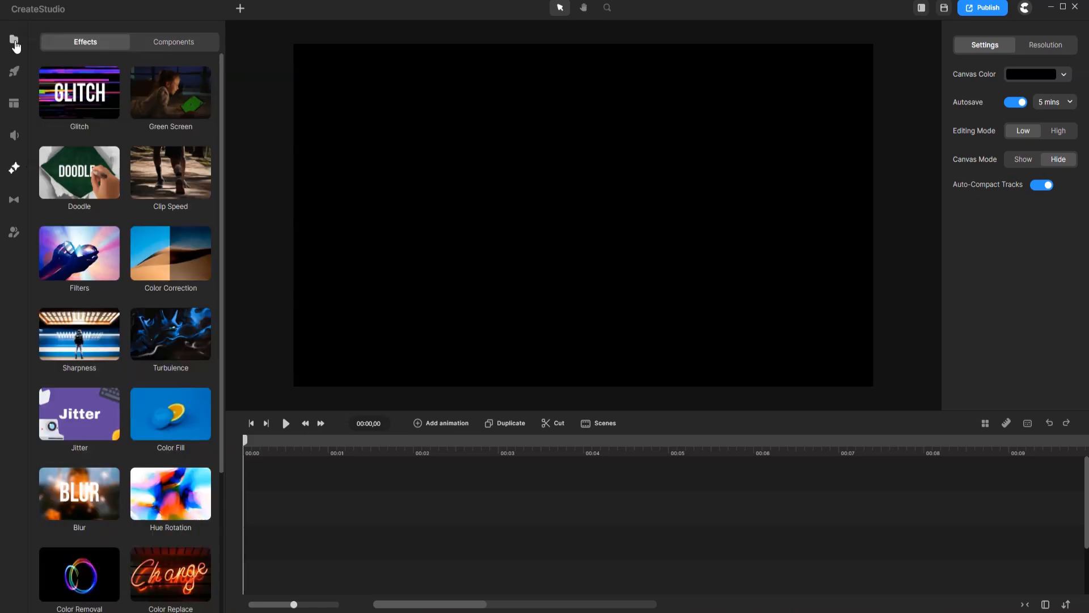
click(14, 41)
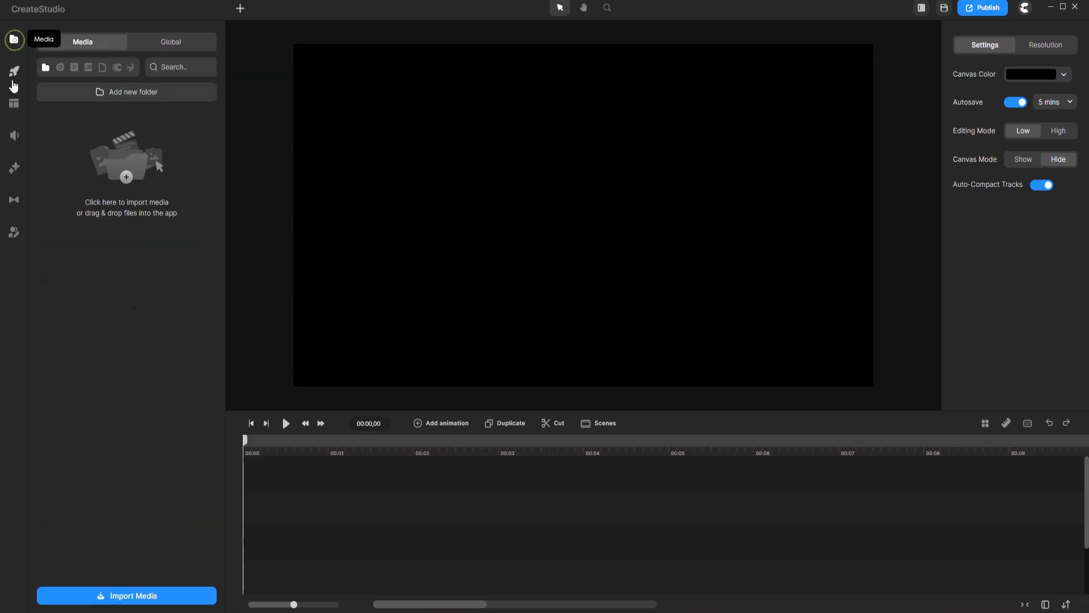
click(15, 72)
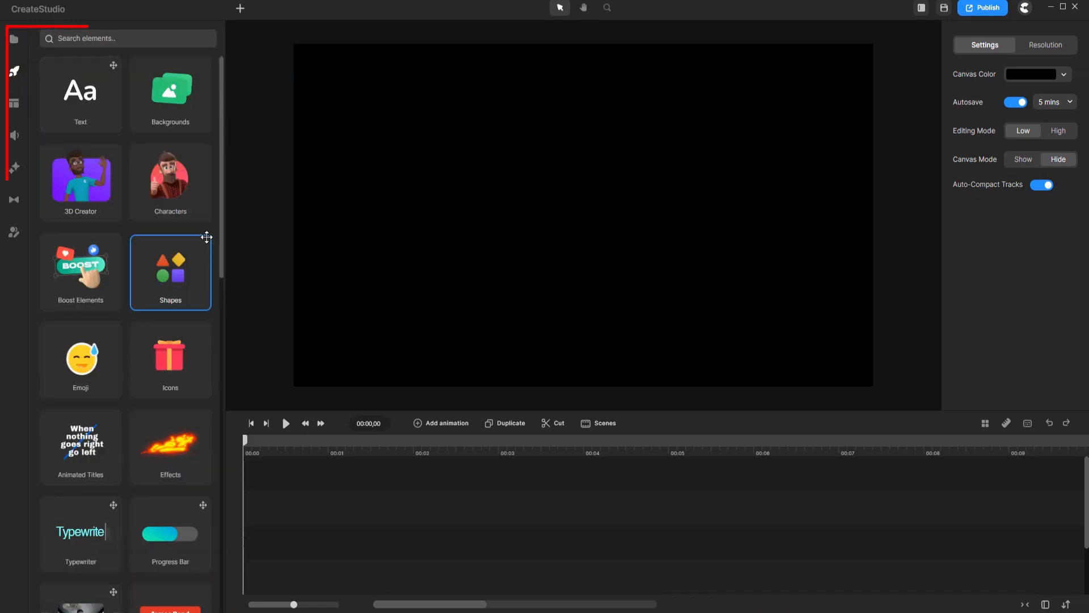
scroll(189, 228, down, 3)
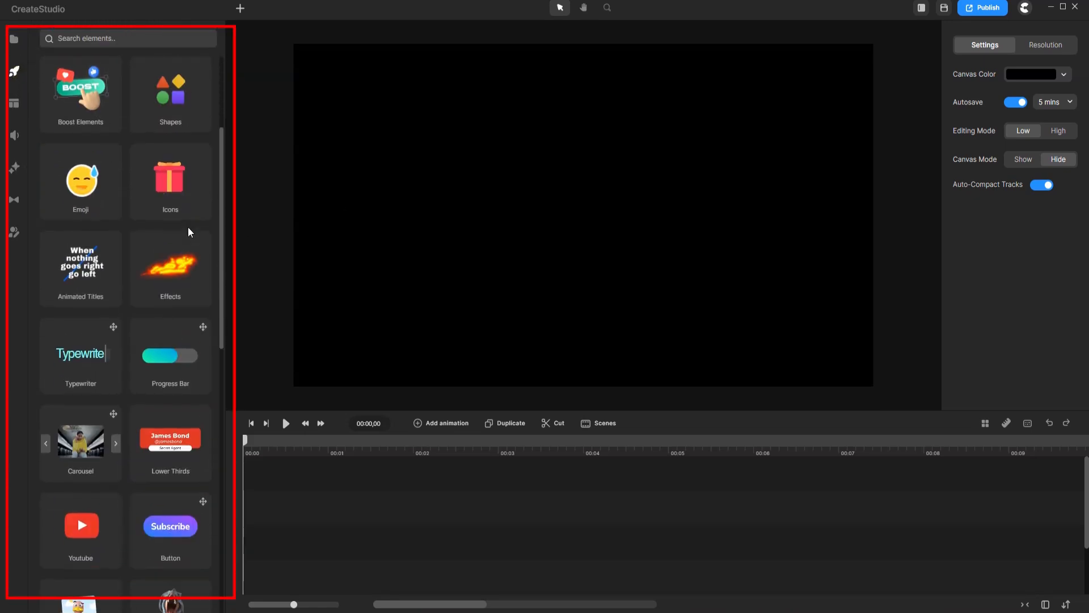
scroll(188, 226, down, 3)
Step: Look through the template, music, and effects and components libraries, then return to the studio elements
click(14, 103)
scroll(109, 168, down, 6)
click(14, 135)
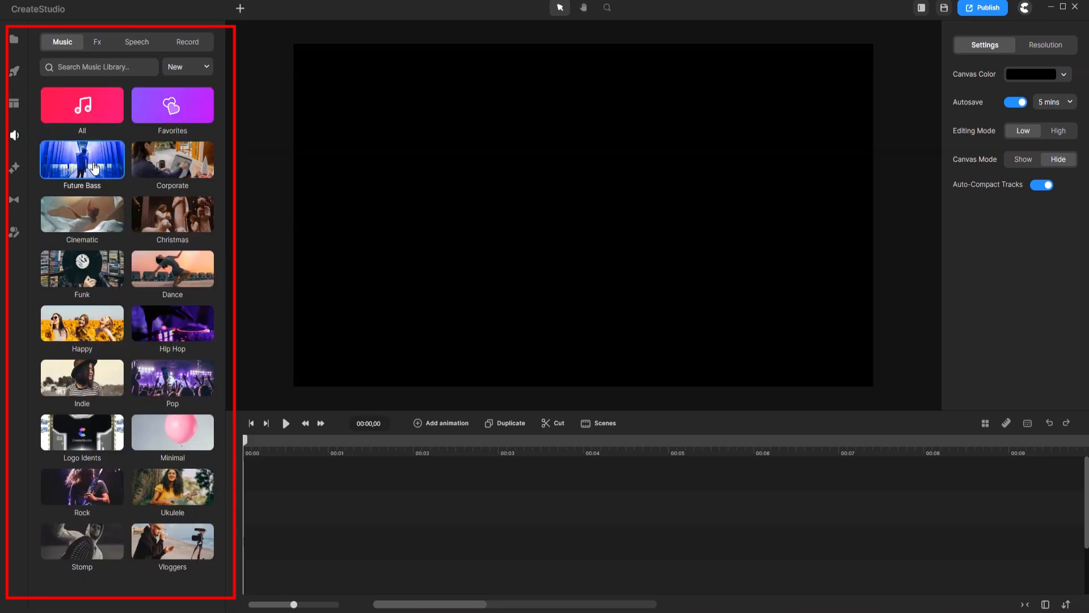
click(14, 167)
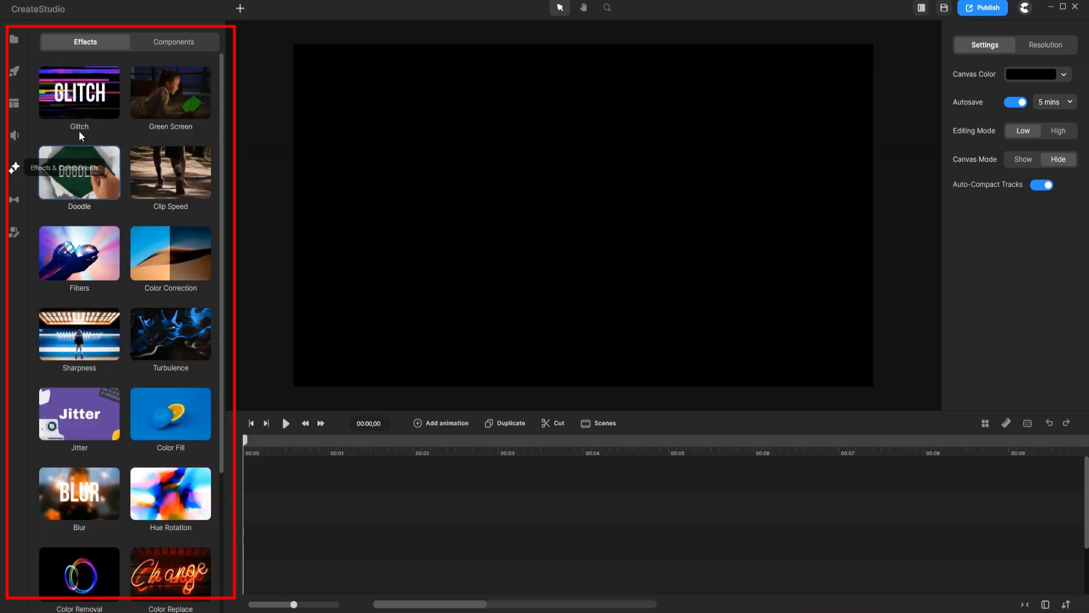
click(198, 44)
click(15, 72)
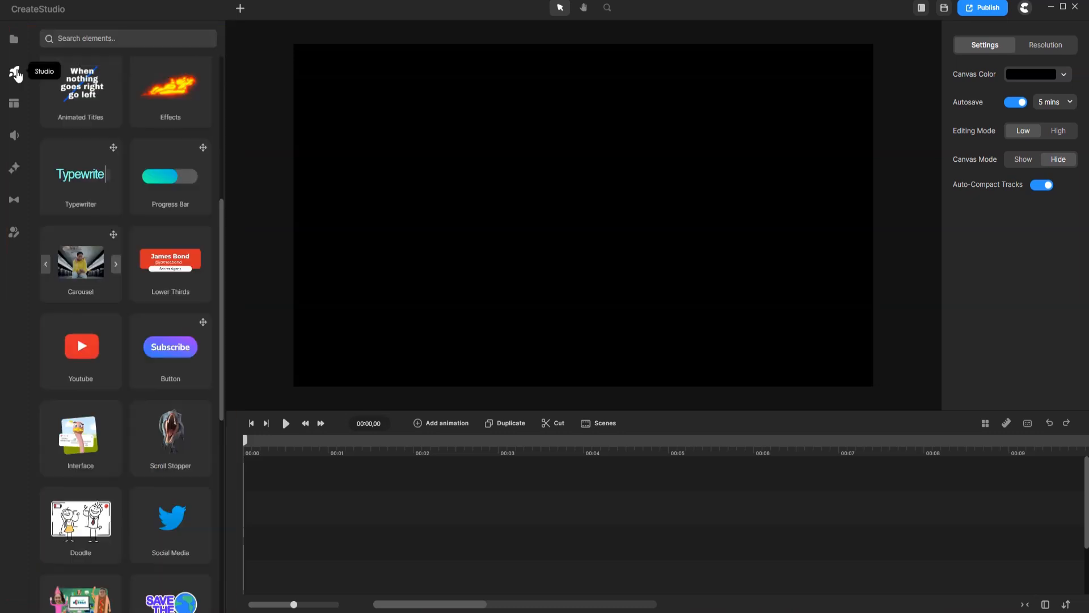
scroll(79, 181, up, 6)
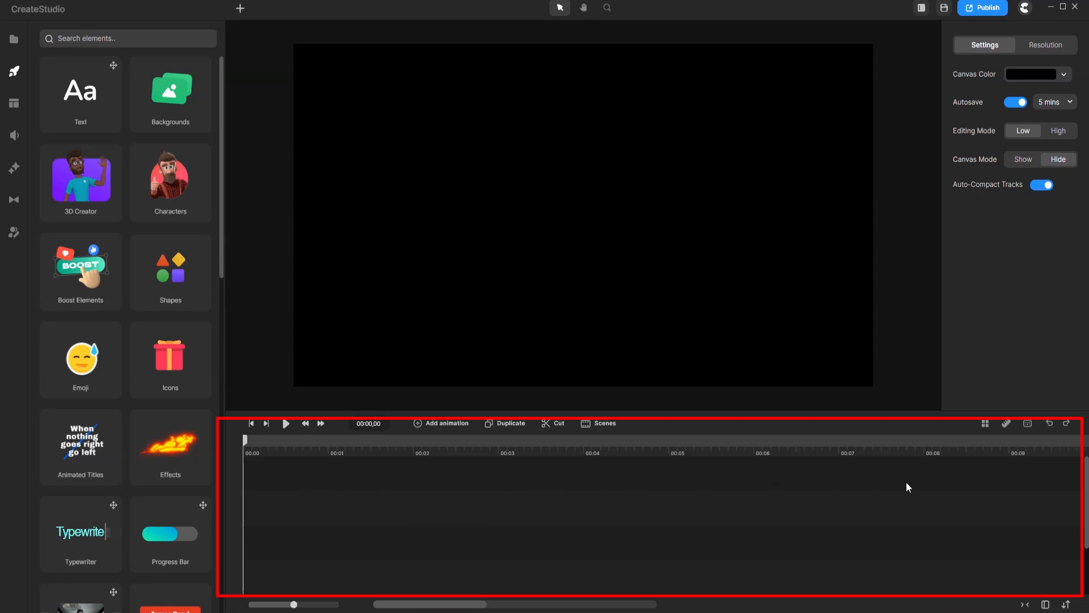
scroll(617, 517, up, 2)
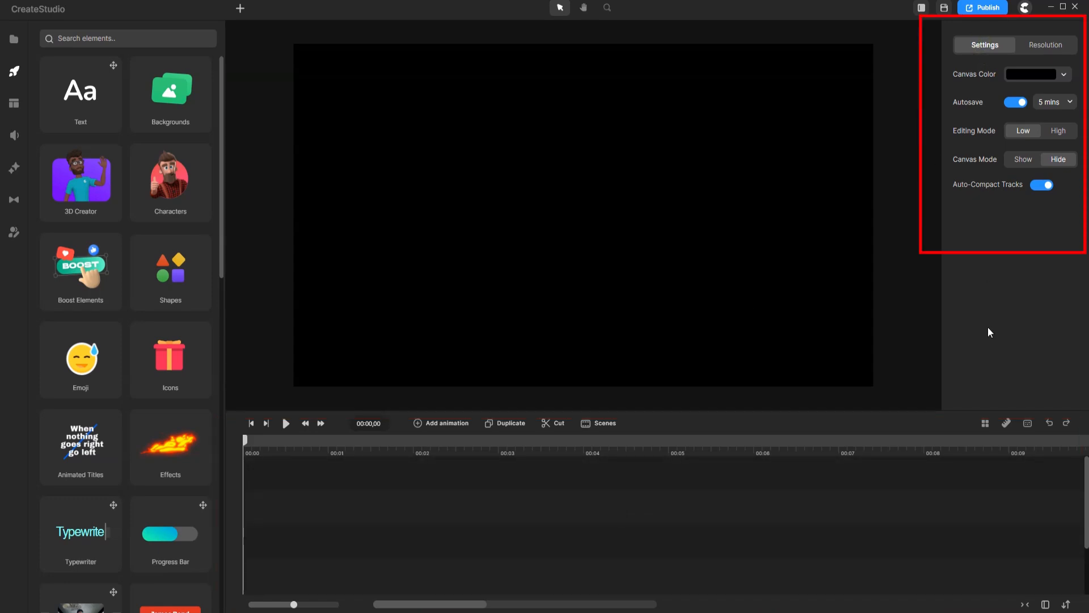
Step: Examine the canvas resolution options, the canvas zoom options and the project save dialog without saving
click(1047, 48)
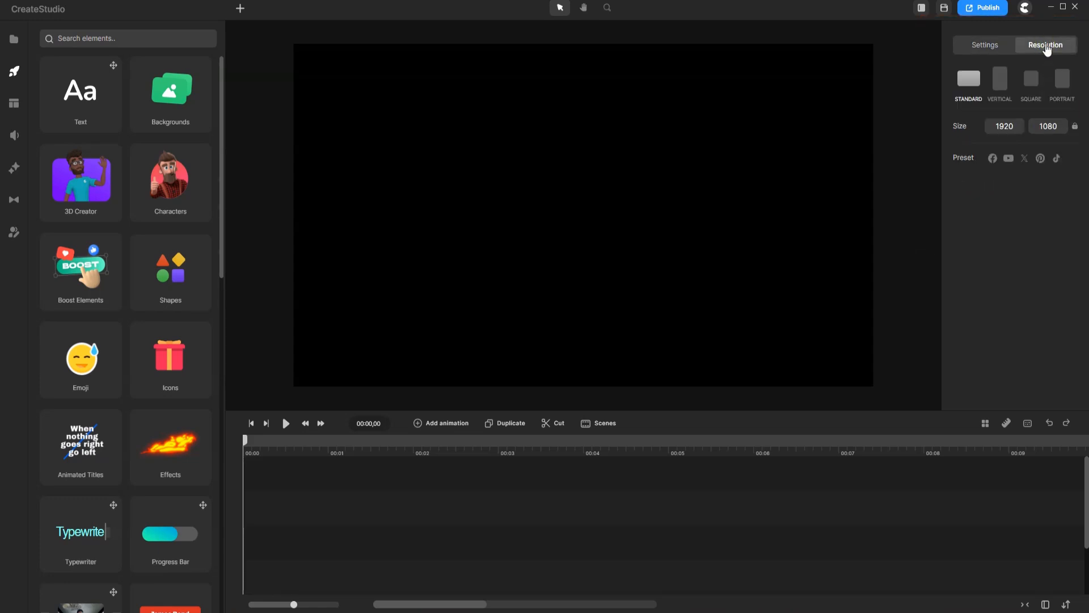
click(987, 46)
click(606, 8)
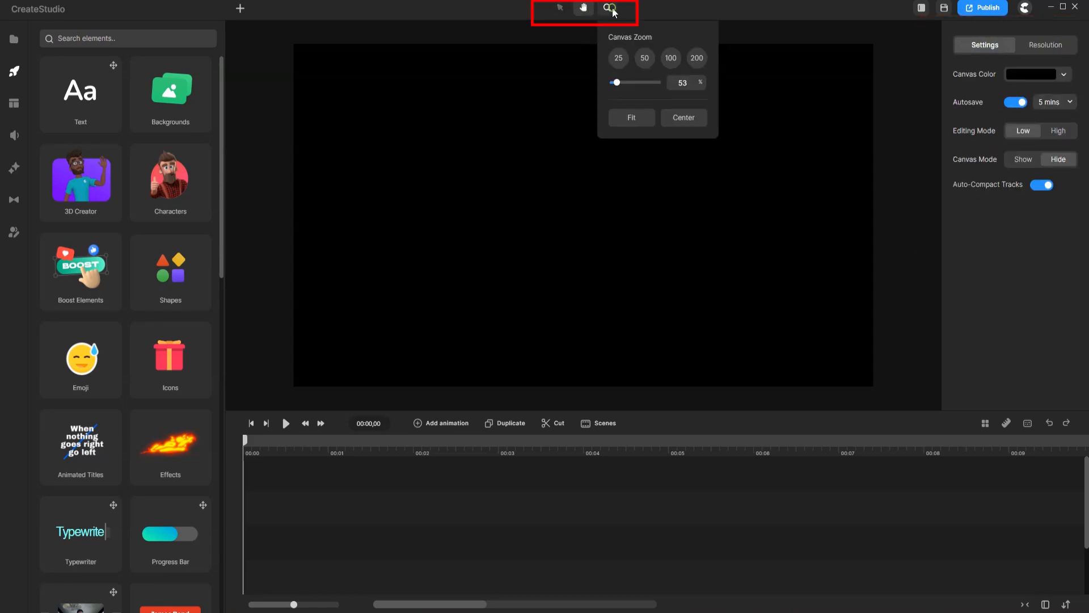
click(561, 10)
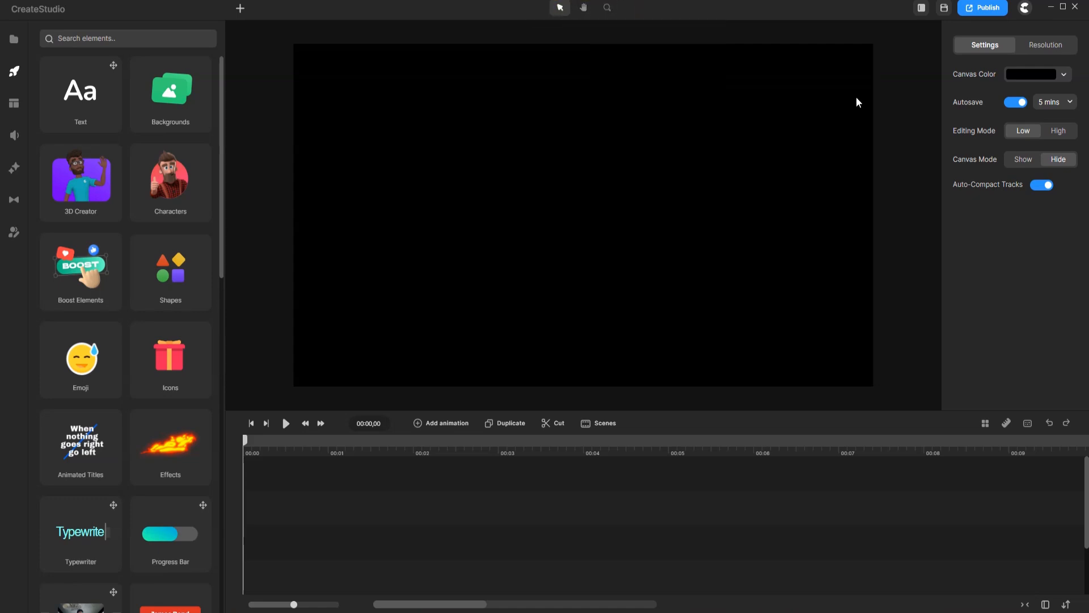
click(943, 8)
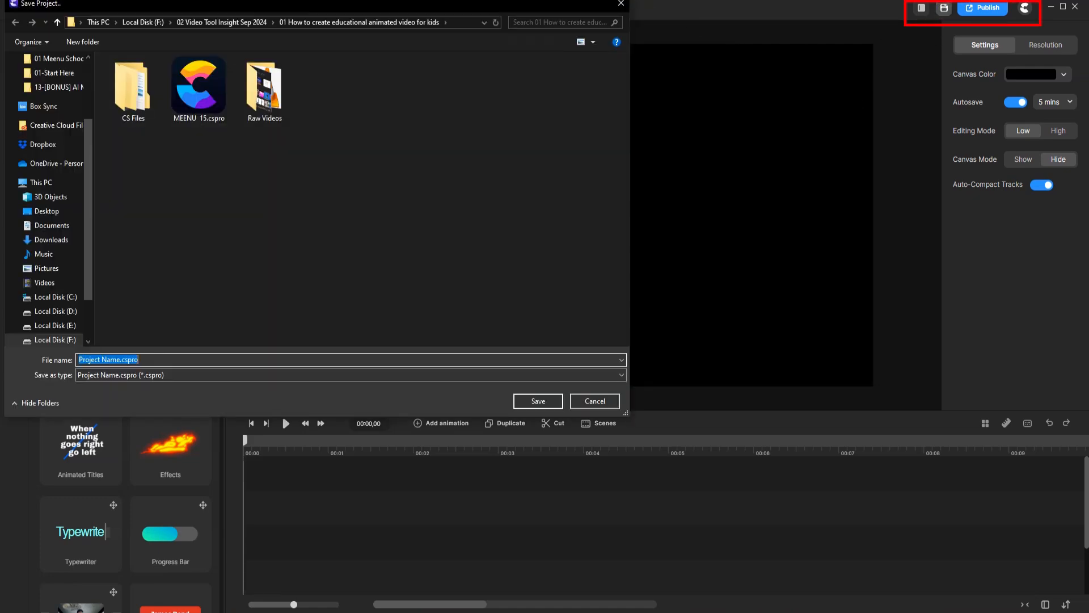
click(620, 5)
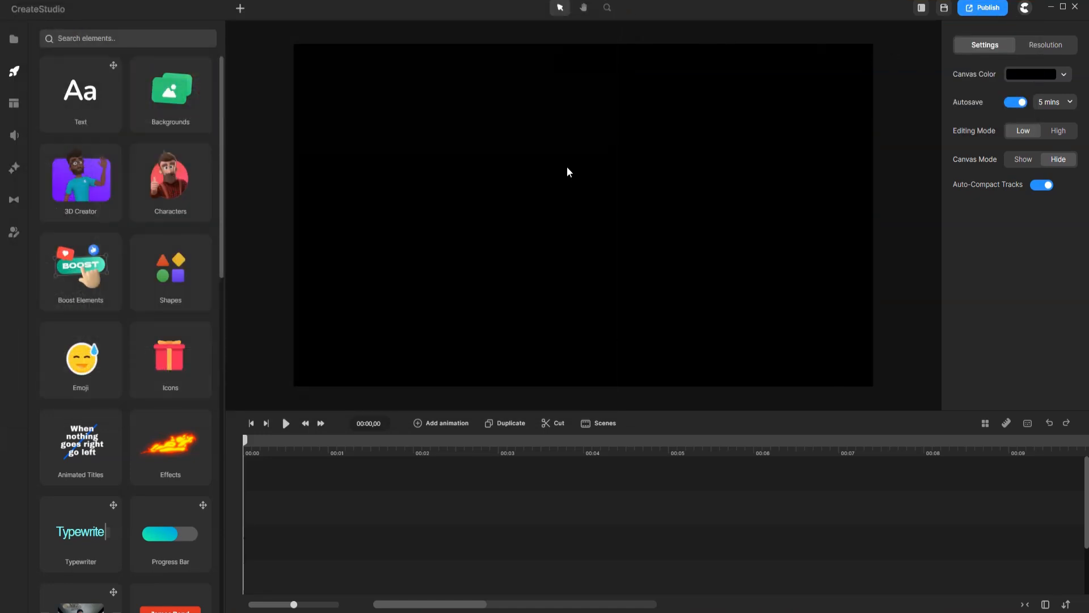
Step: Widen the elements library so that its items show in three columns
scroll(539, 162, down, 3)
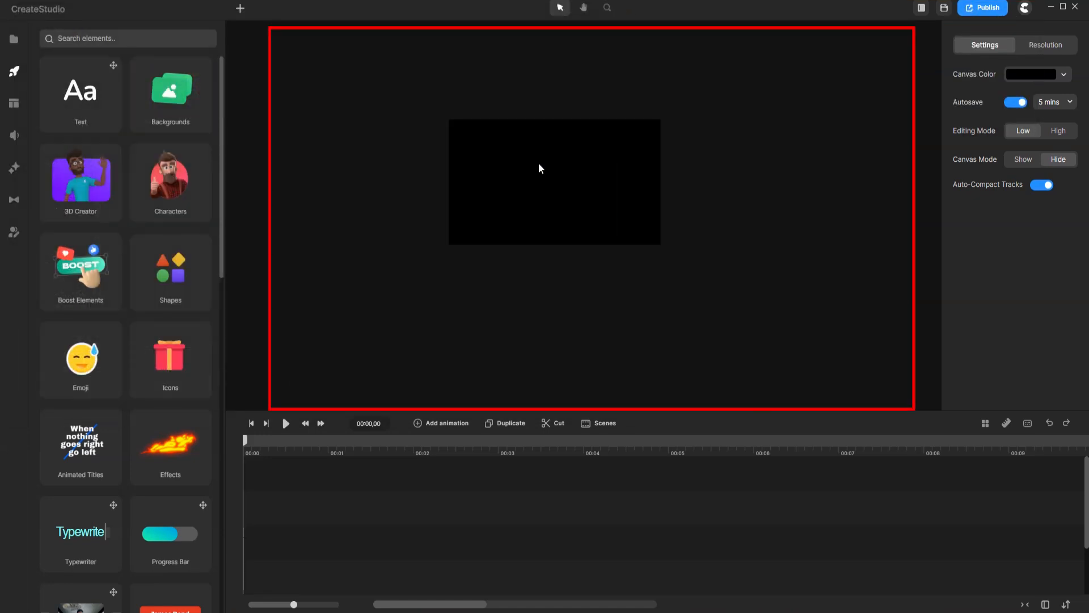
scroll(539, 162, up, 3)
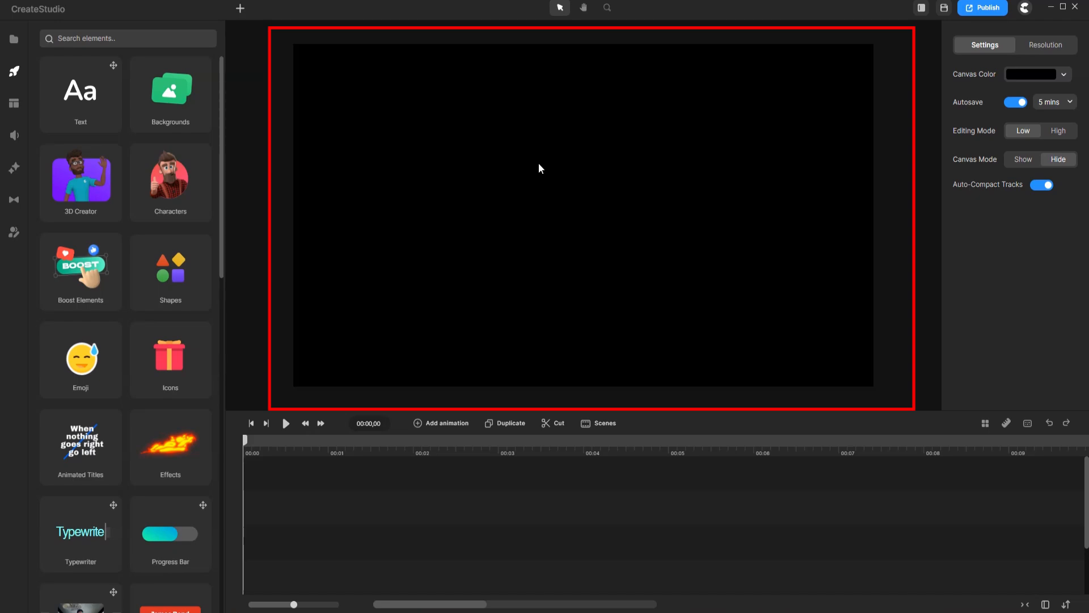
drag(222, 244, 343, 213)
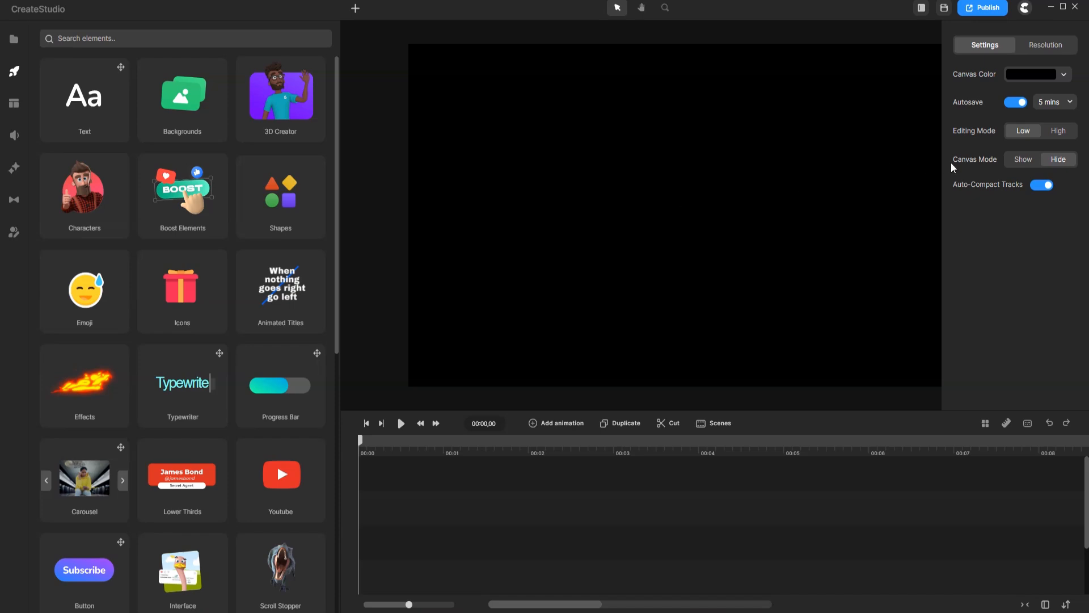
drag(942, 161, 980, 177)
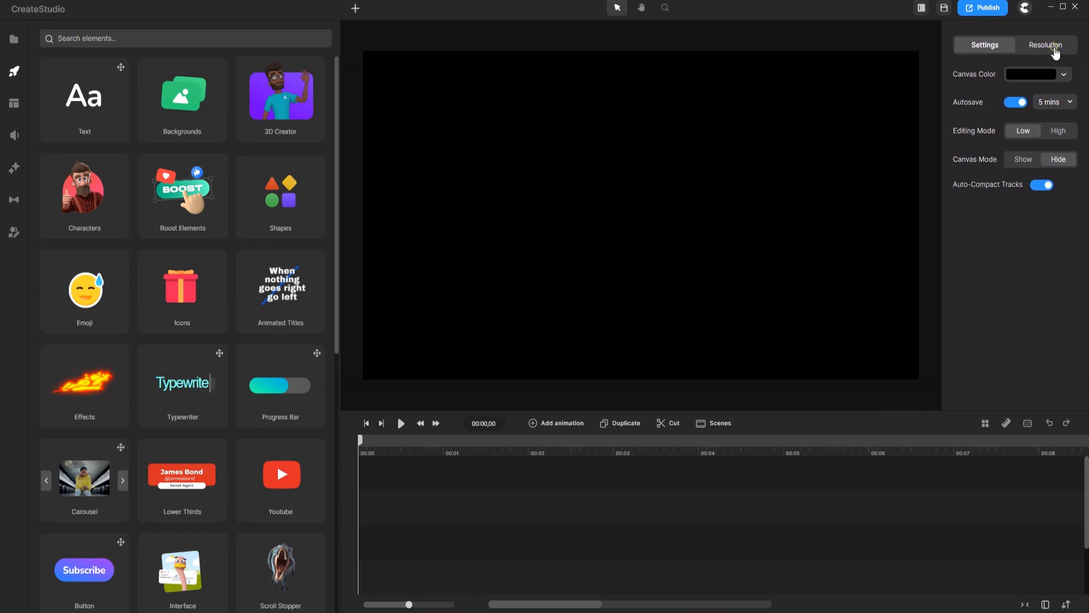
Step: Try the Vertical and Square canvas formats and return to the Standard format
click(1054, 49)
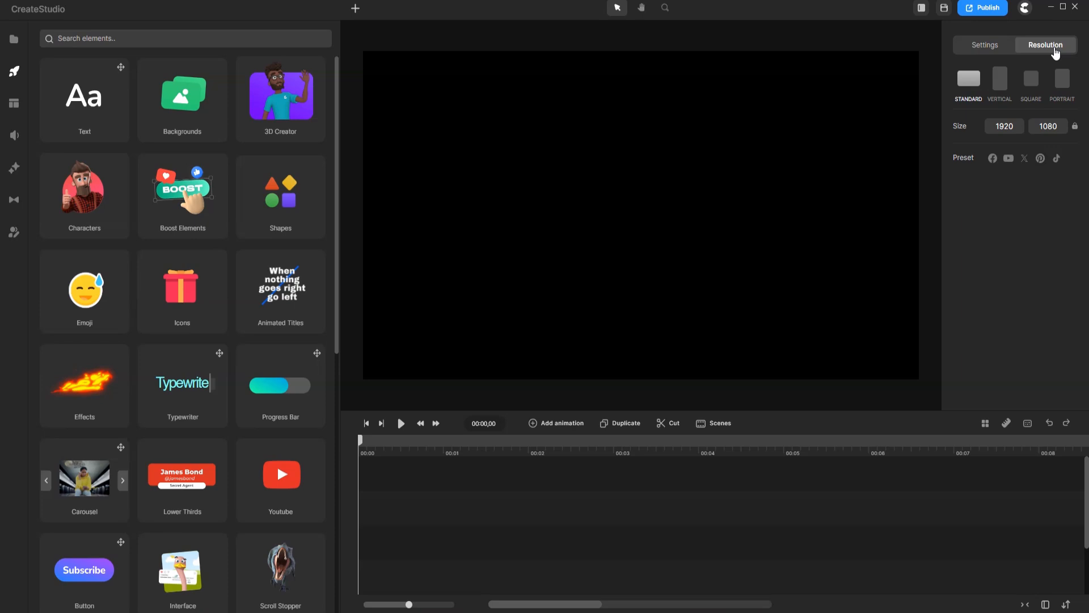
click(999, 79)
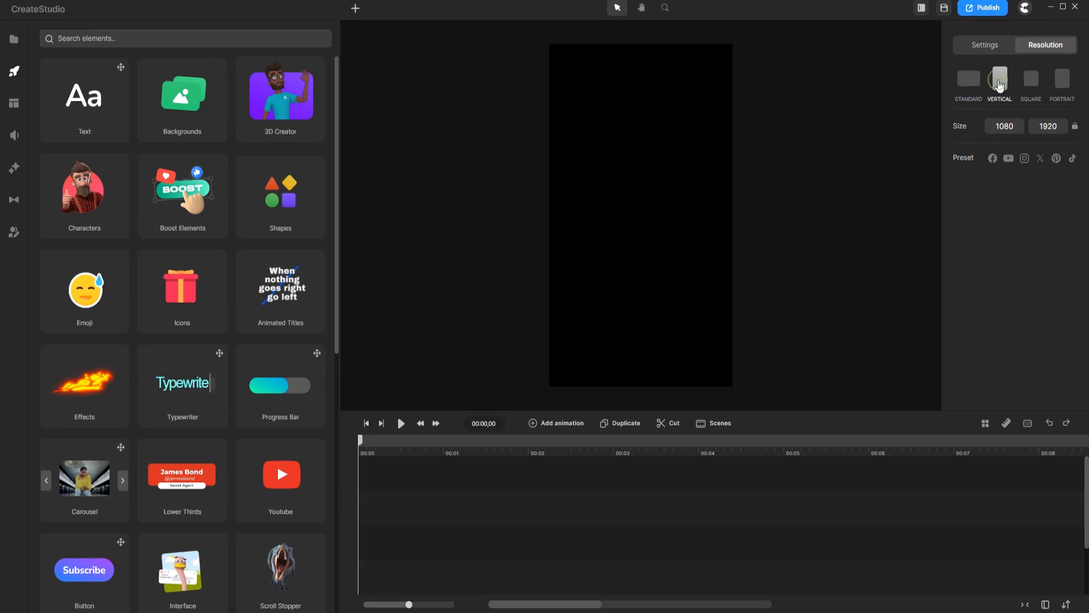
click(1032, 79)
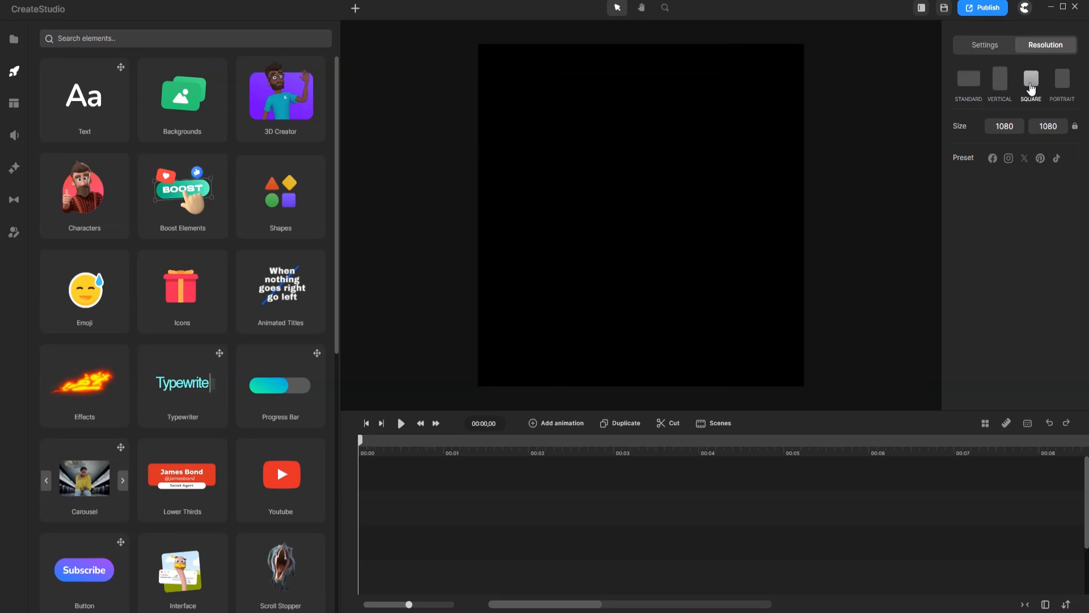
click(970, 80)
Step: Look through the canvas size presets for Facebook, YouTube, X, Pinterest and TikTok
click(993, 160)
click(1009, 160)
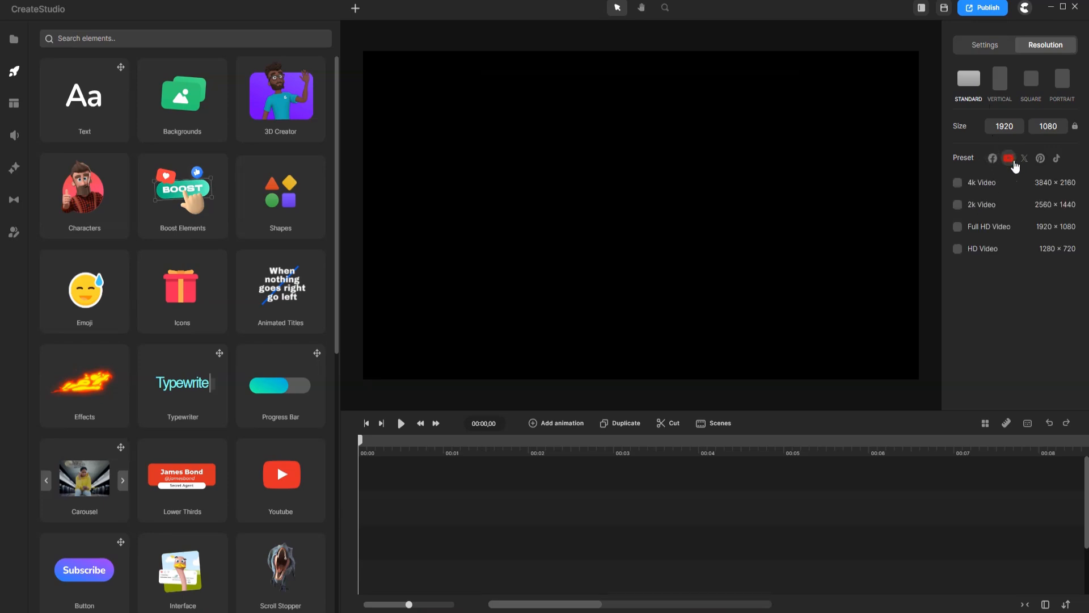
click(1025, 160)
click(1040, 159)
click(1057, 159)
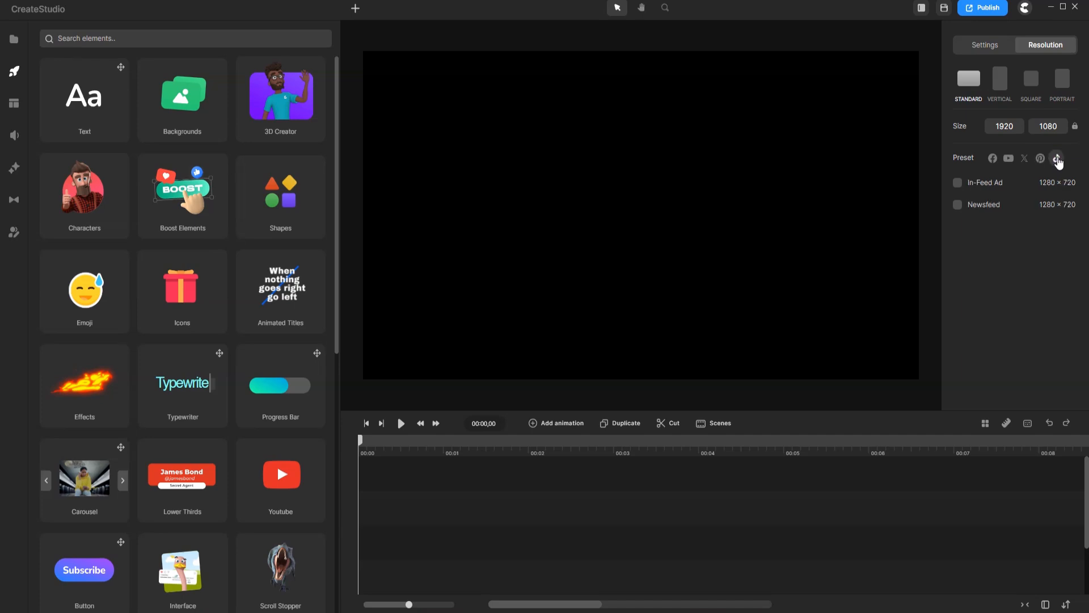
Step: Apply the YouTube Full HD Video preset of 1920 × 1080 to the canvas in Standard format
click(1009, 160)
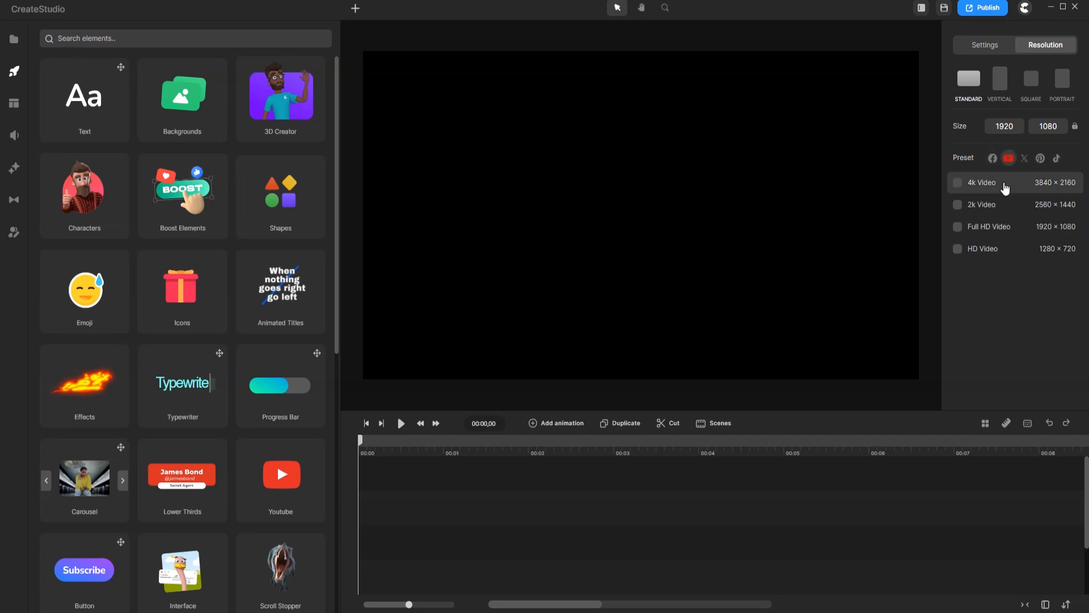
click(1004, 184)
click(1002, 205)
click(1001, 228)
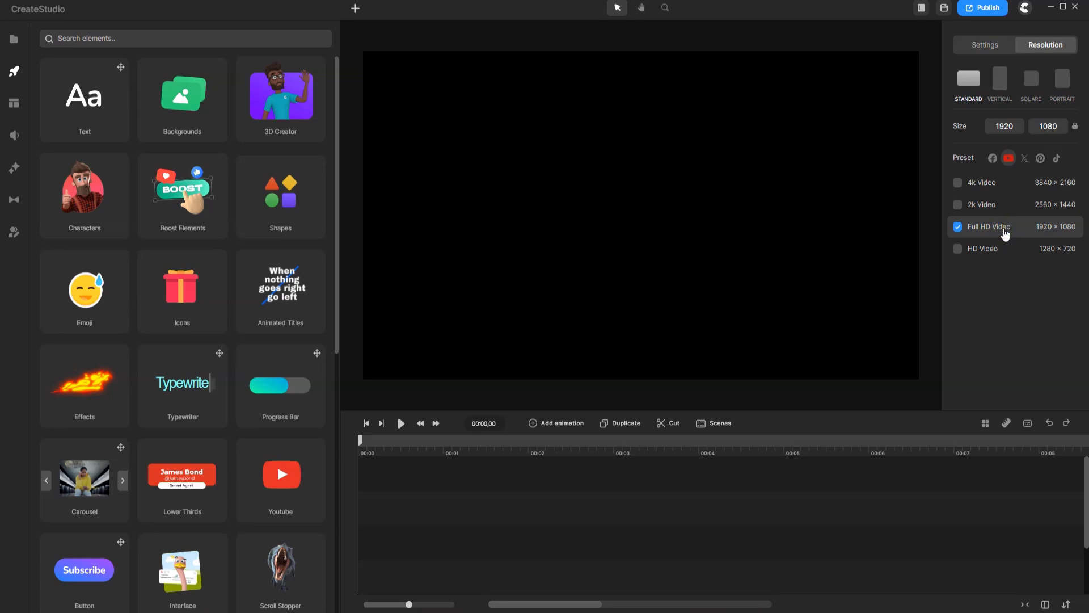
click(972, 84)
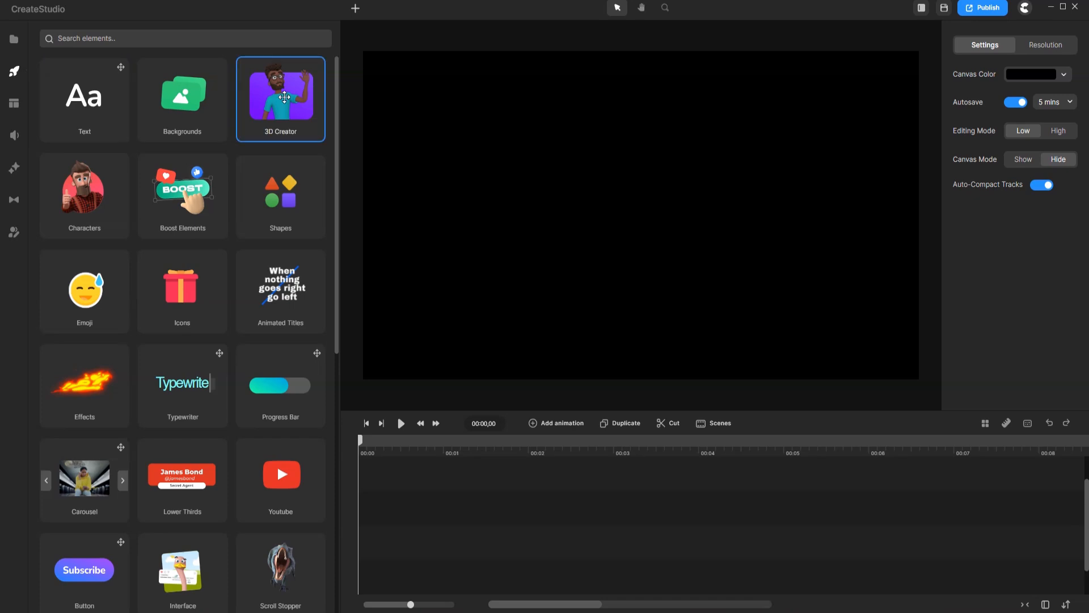
Step: Add the 3D character Zac to the canvas and dress him in the Hawaiian Shirt top
click(285, 97)
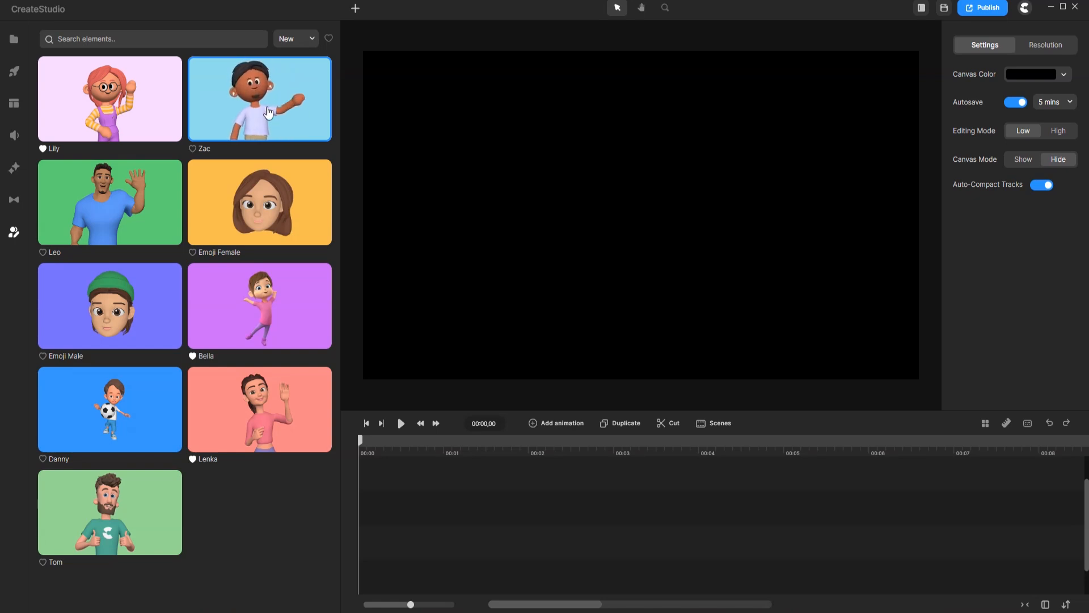
drag(268, 111, 661, 178)
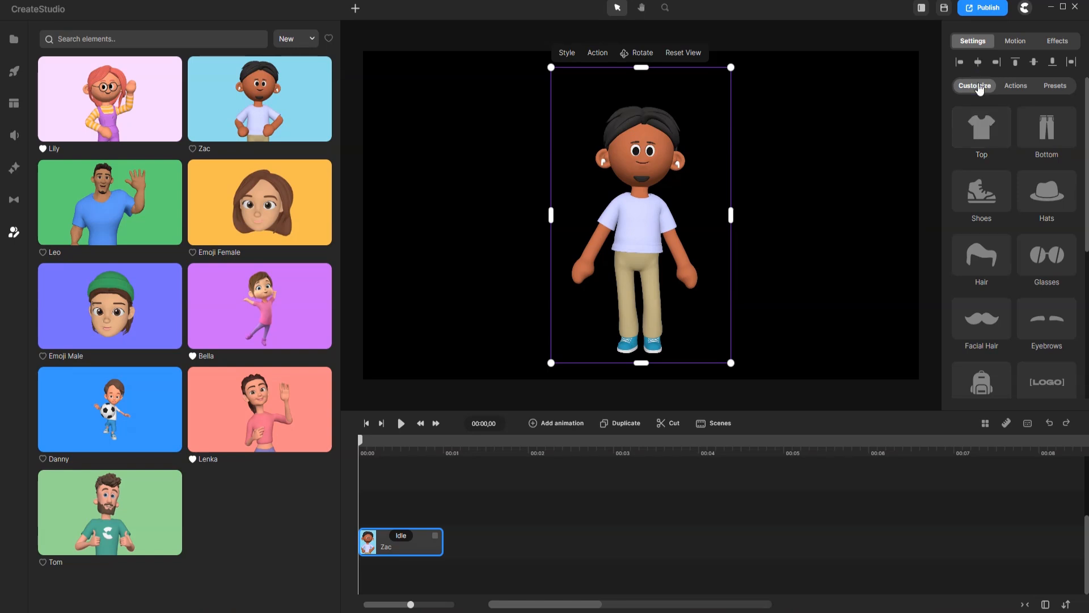
click(979, 130)
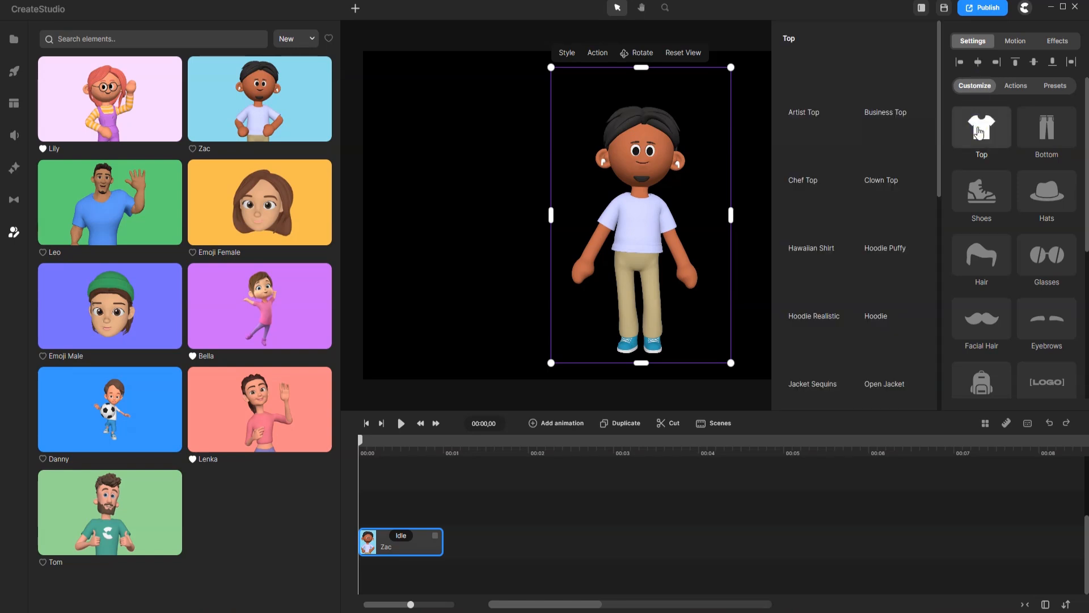
click(821, 148)
click(827, 211)
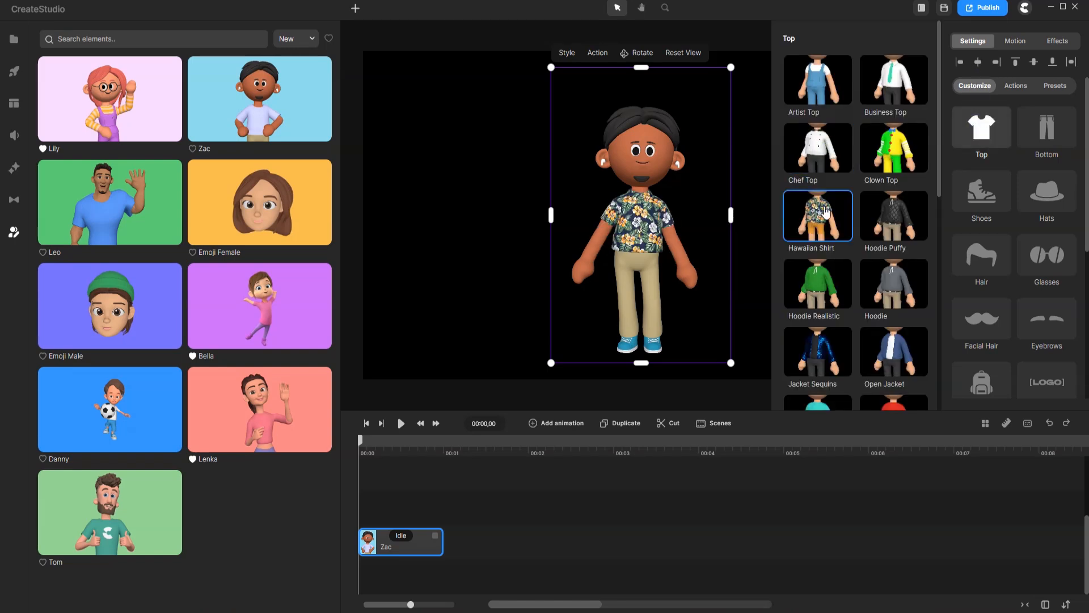
Step: Dress the Zac character in Casual Bottoms and red boots
click(1040, 136)
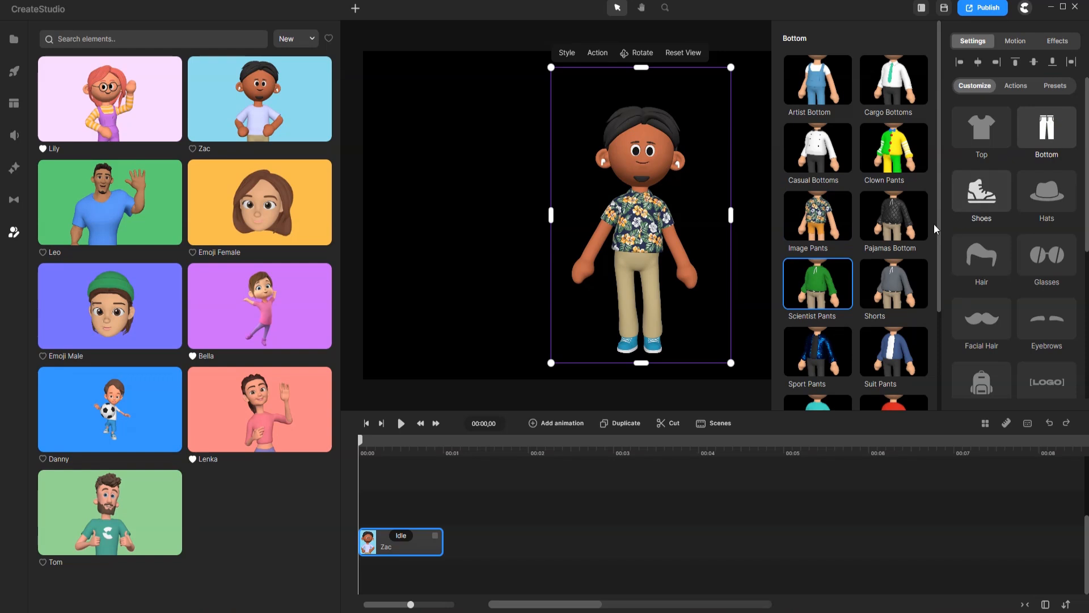
click(831, 150)
click(981, 192)
click(871, 363)
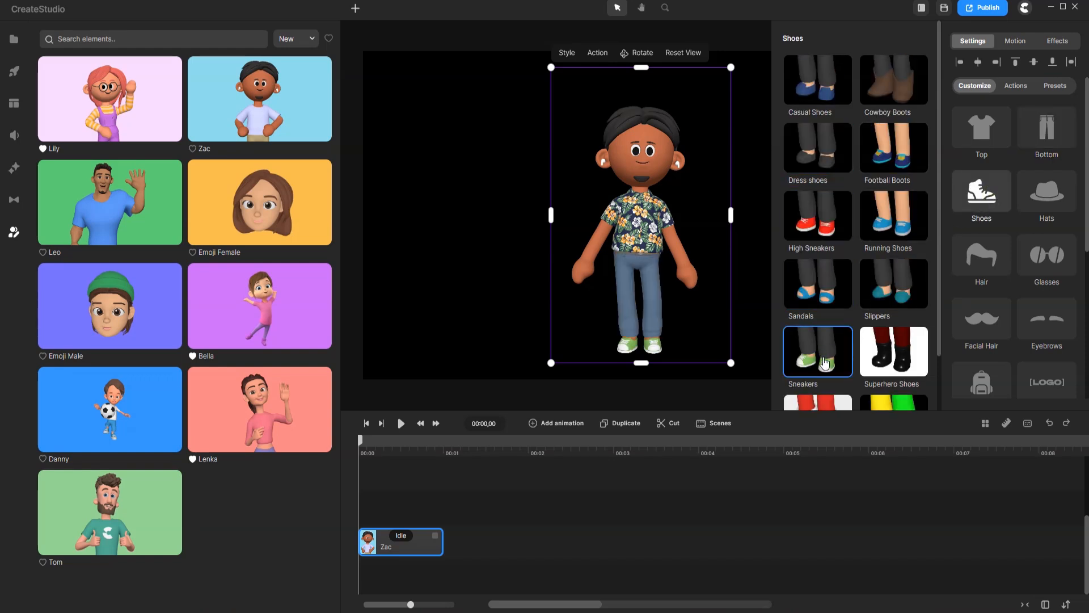
Step: Change the Zac character's hair style to Bald
click(981, 260)
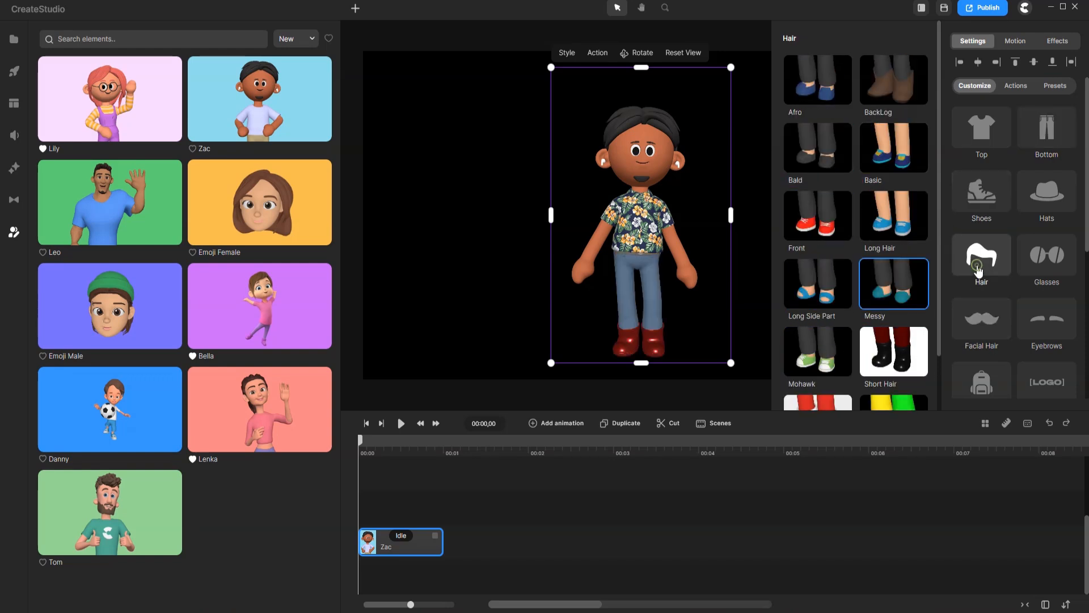
click(834, 214)
click(830, 152)
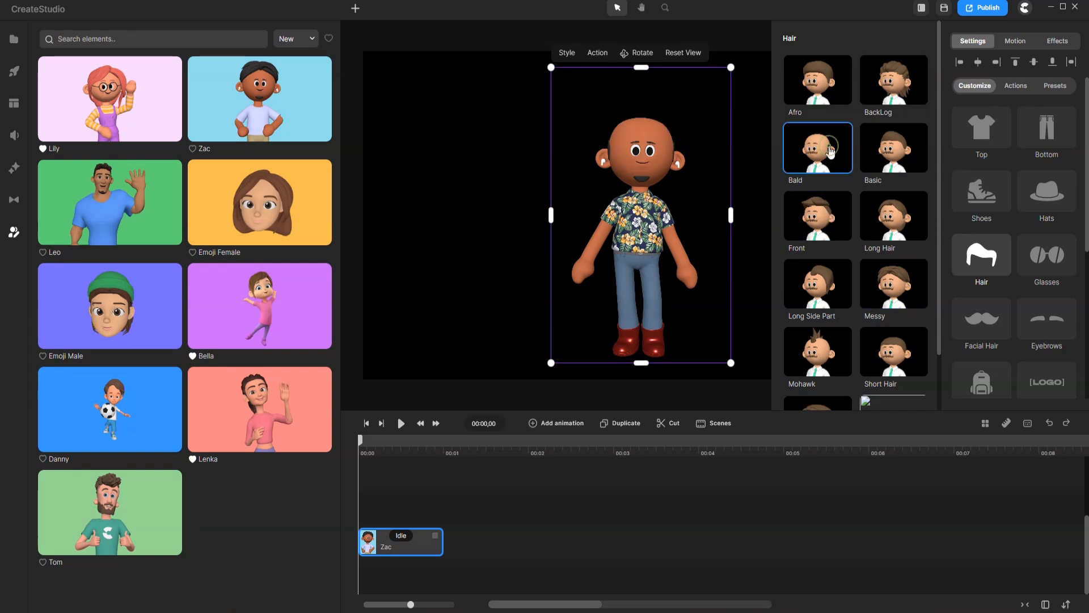
Step: Apply the character preset with black hair, a blue sleeveless top, grey trousers and blue shoes to Zac, then deselect him
click(1056, 85)
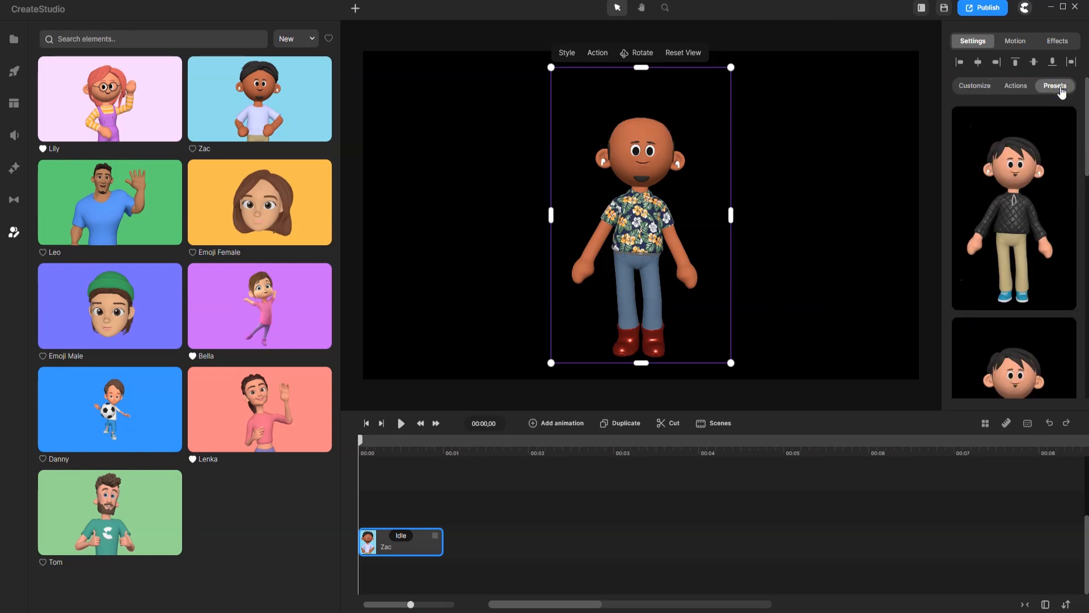
scroll(1035, 185, down, 5)
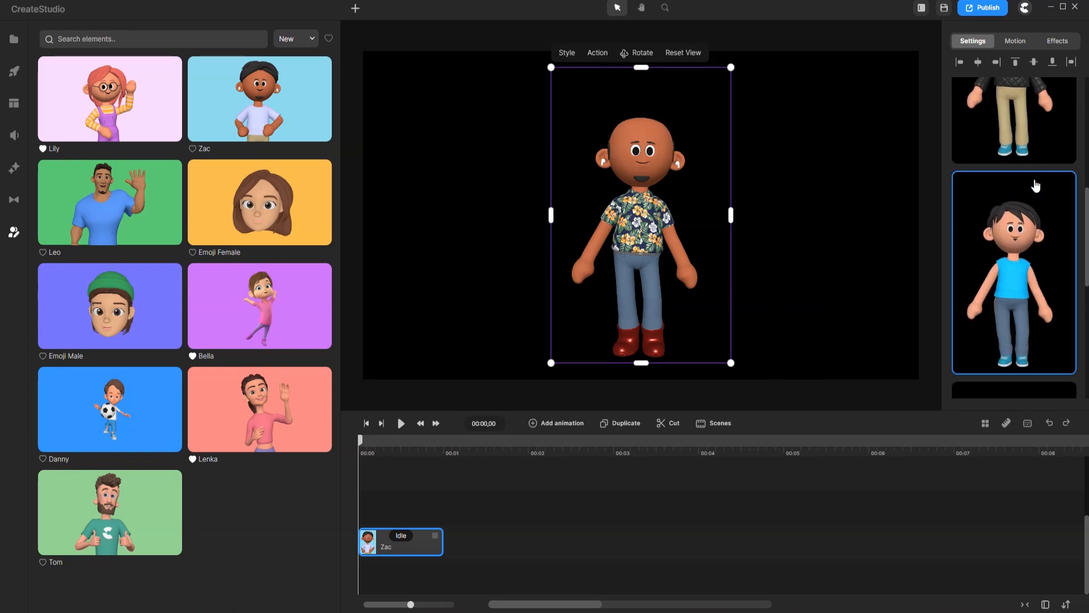
click(1036, 185)
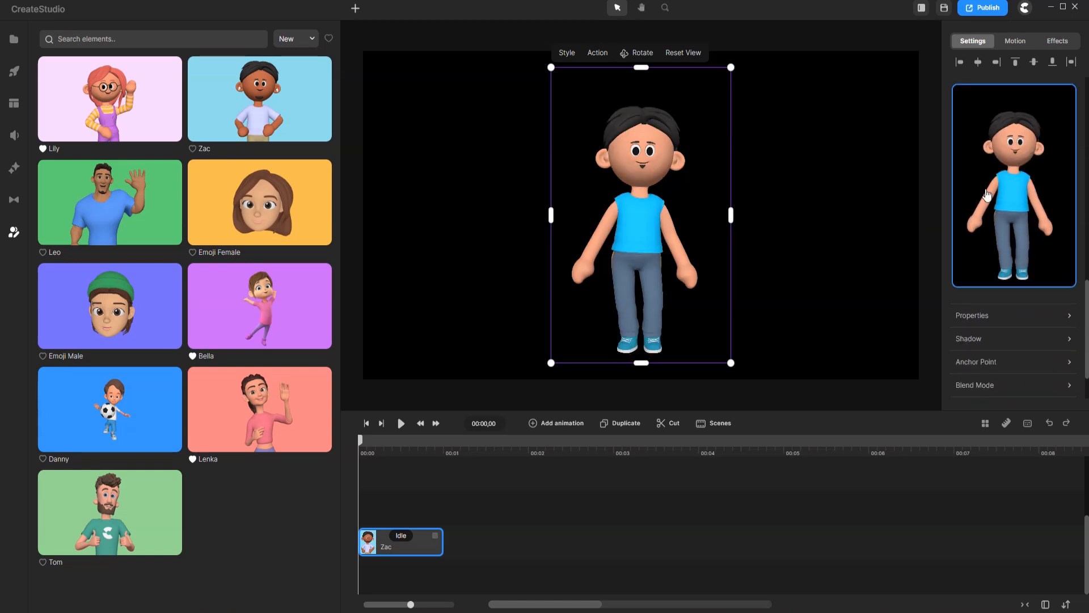
click(870, 205)
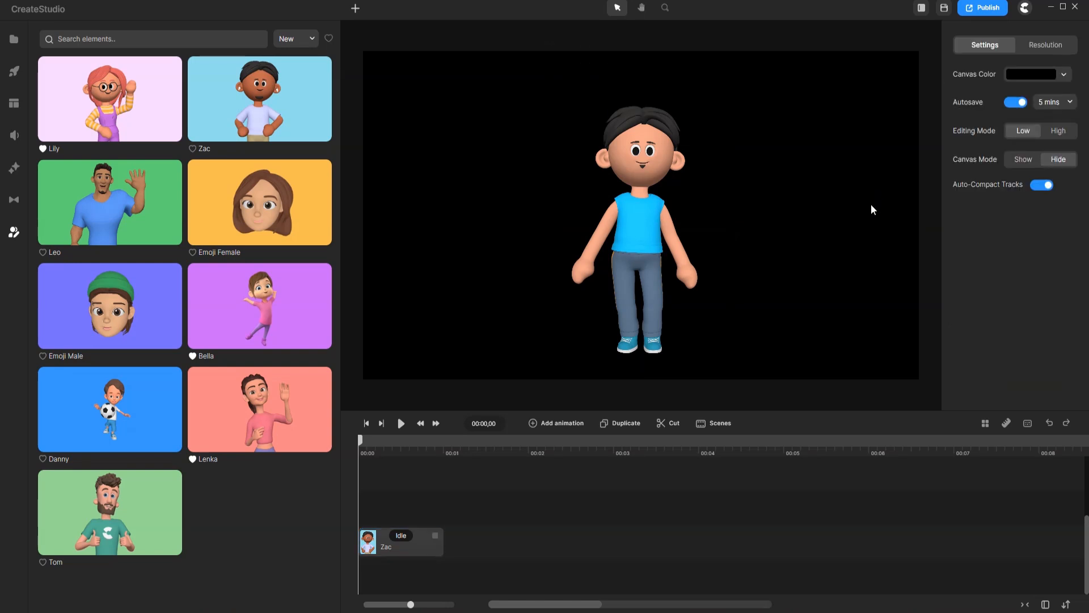
Step: Browse the background library across the 3D and Supreme categories and return to all categories
click(14, 74)
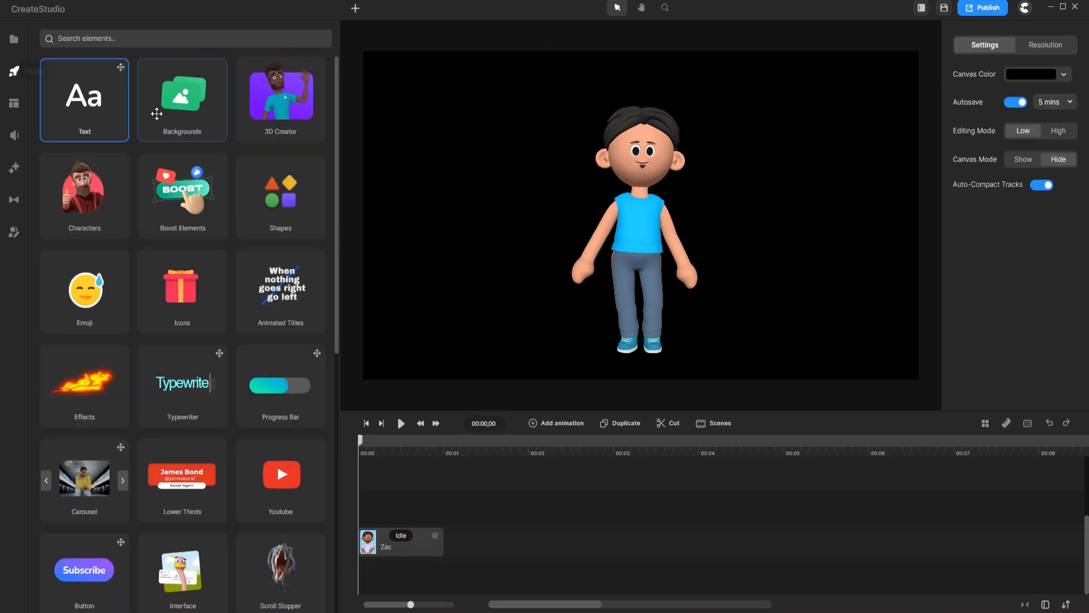
click(166, 108)
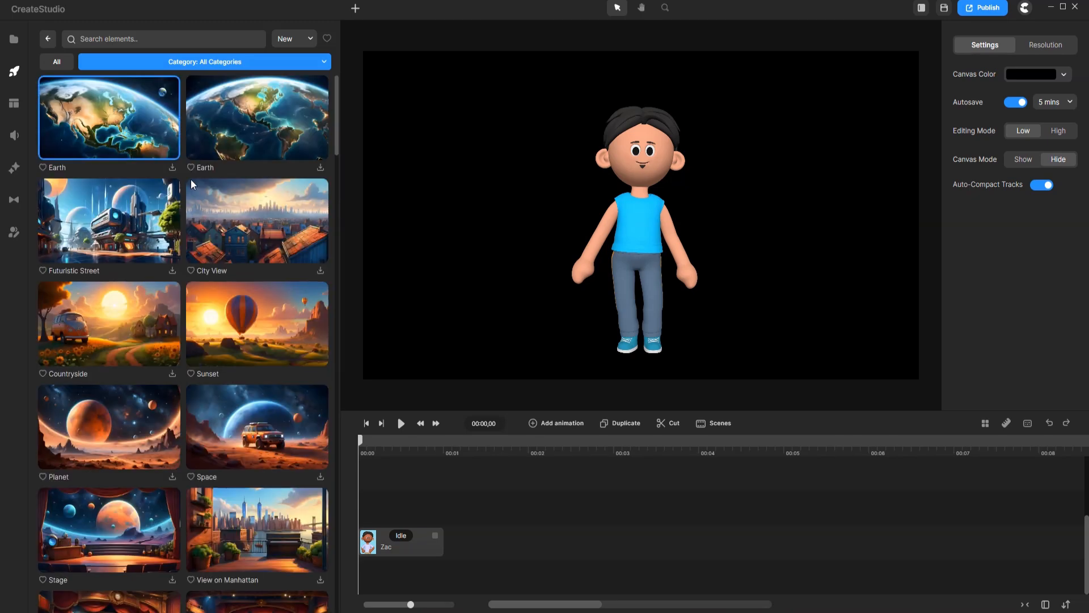
scroll(190, 195, down, 7)
click(226, 65)
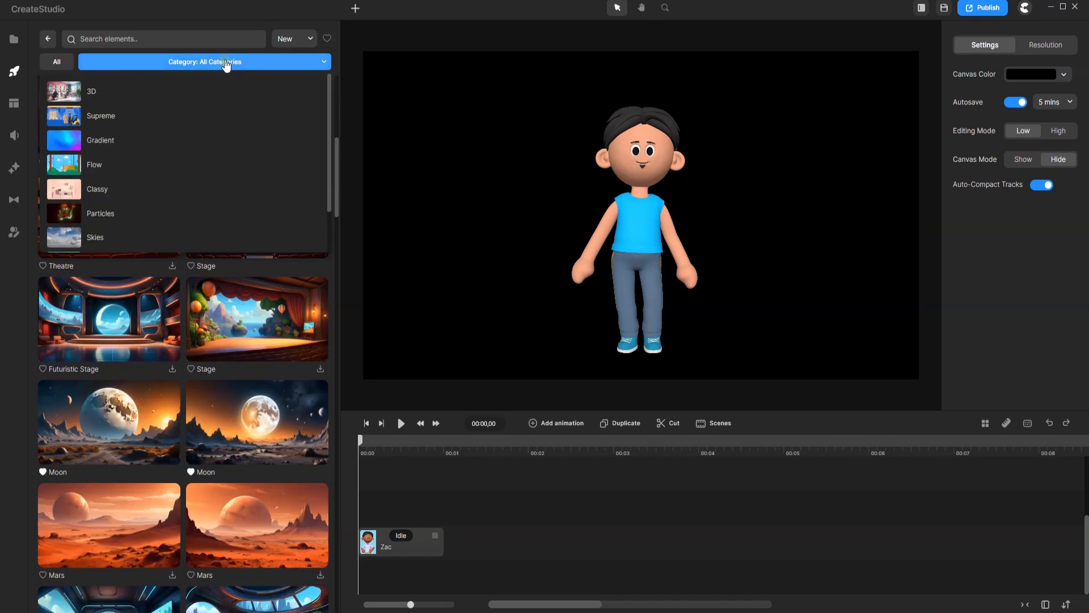
click(177, 109)
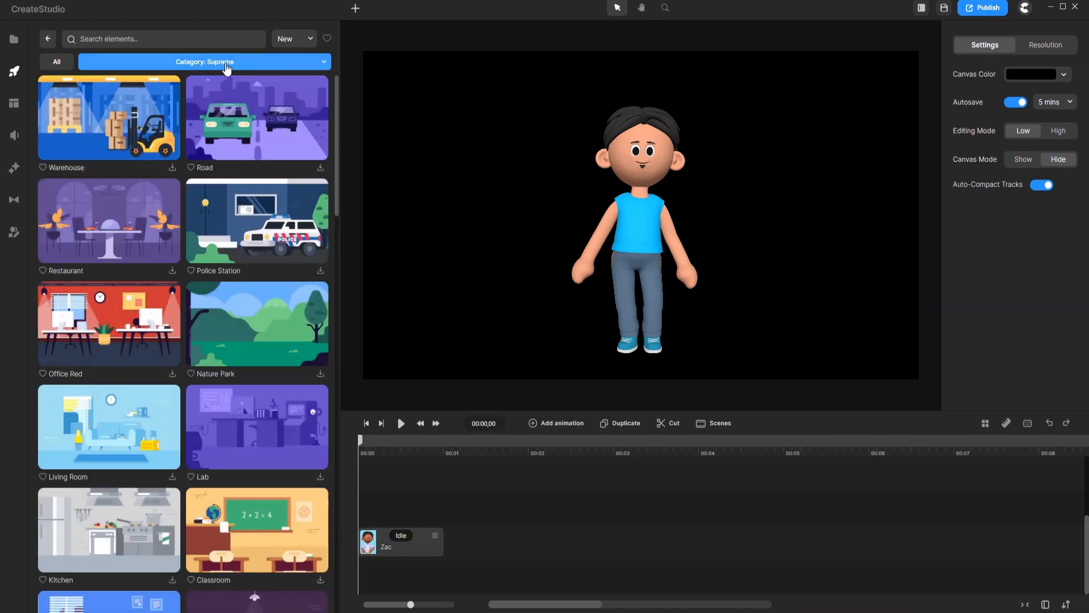
click(226, 65)
click(189, 90)
scroll(202, 220, down, 2)
scroll(202, 220, down, 10)
scroll(203, 220, down, 5)
click(171, 62)
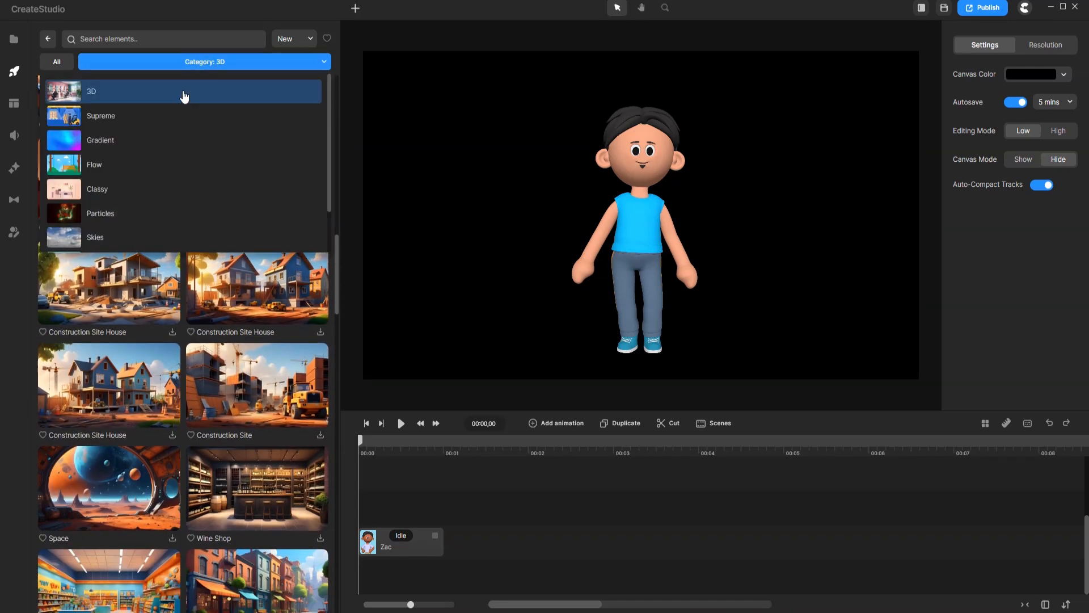
click(158, 121)
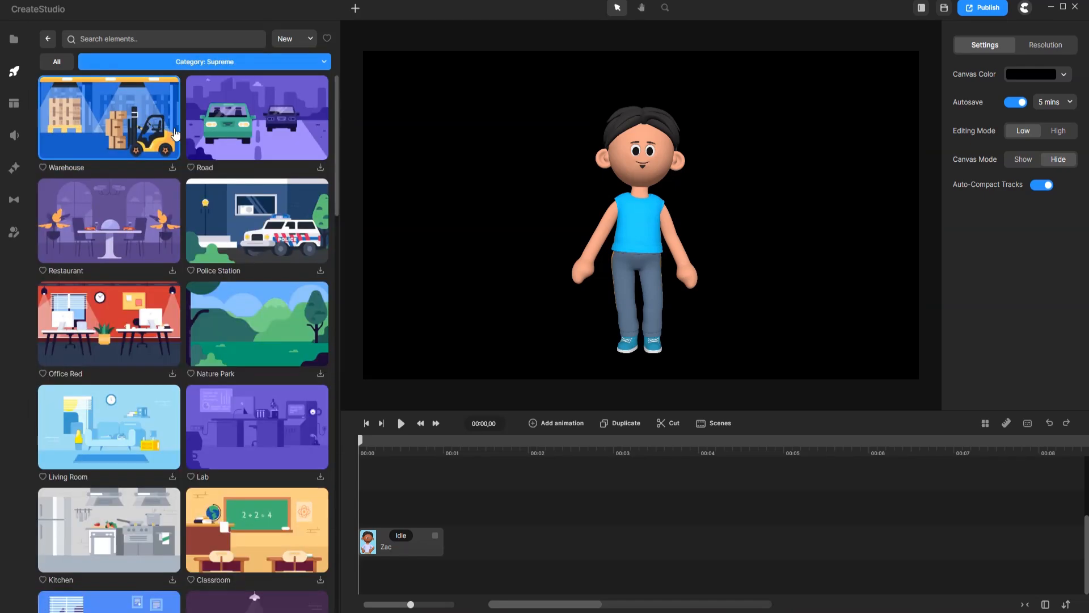
click(203, 62)
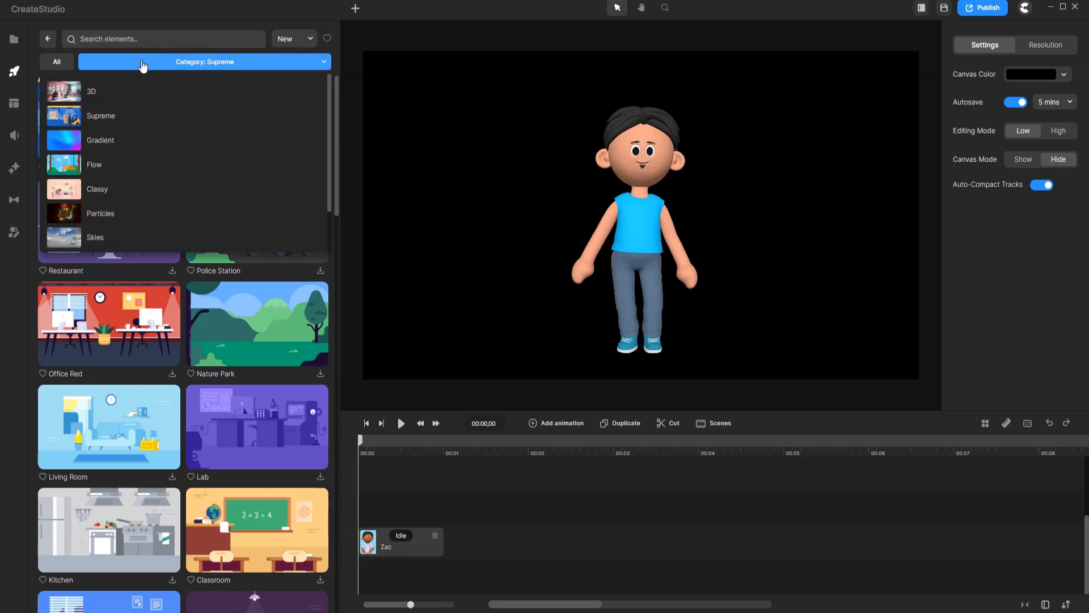
click(50, 63)
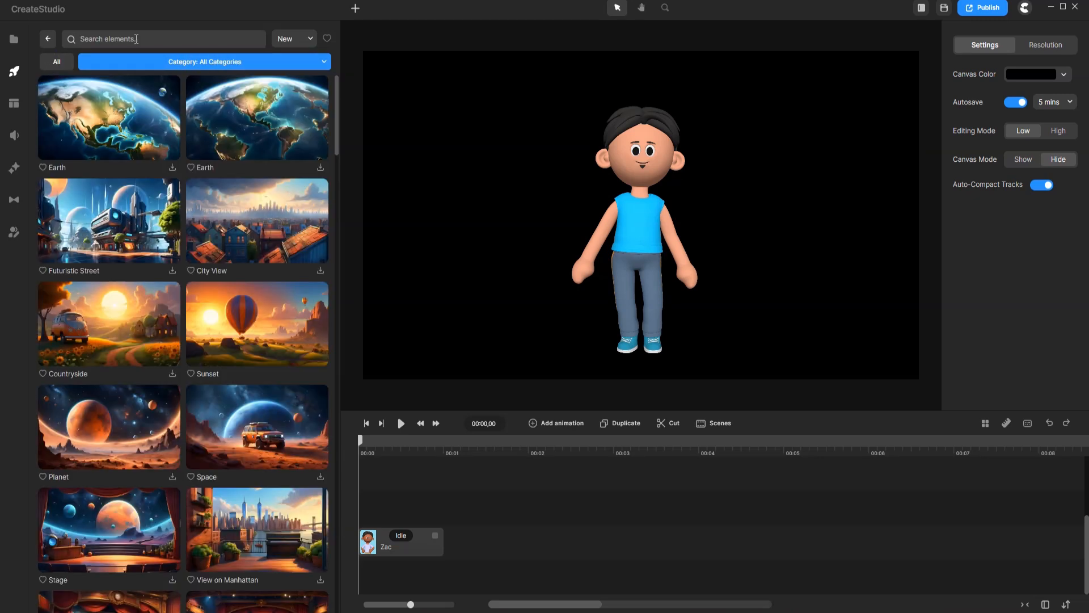
Step: Search the backgrounds for "class" and place the Chalkboard Wall background on the track beneath Zac
click(136, 38)
text(class)
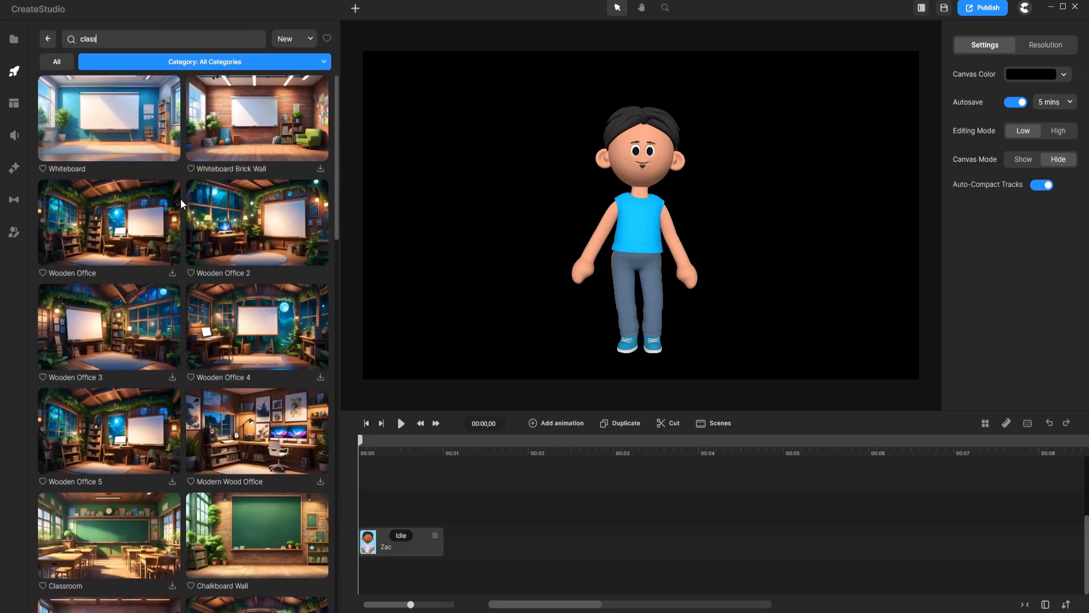
scroll(181, 198, down, 4)
drag(251, 313, 441, 547)
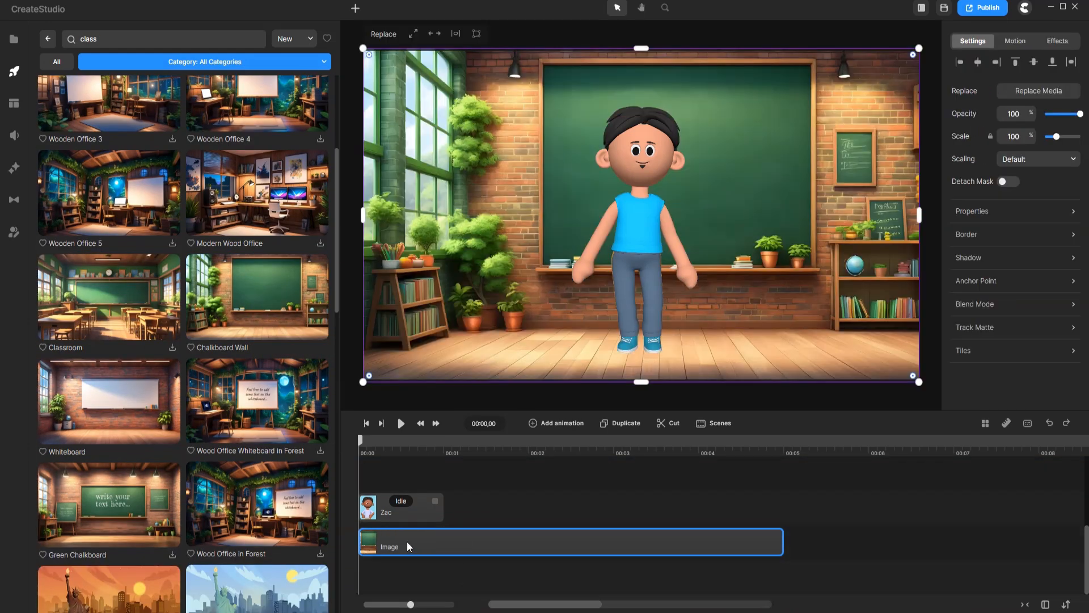
Step: Replace the chalkboard background with Tree Meadow, found by searching for "park", and fit it to the full canvas
click(124, 40)
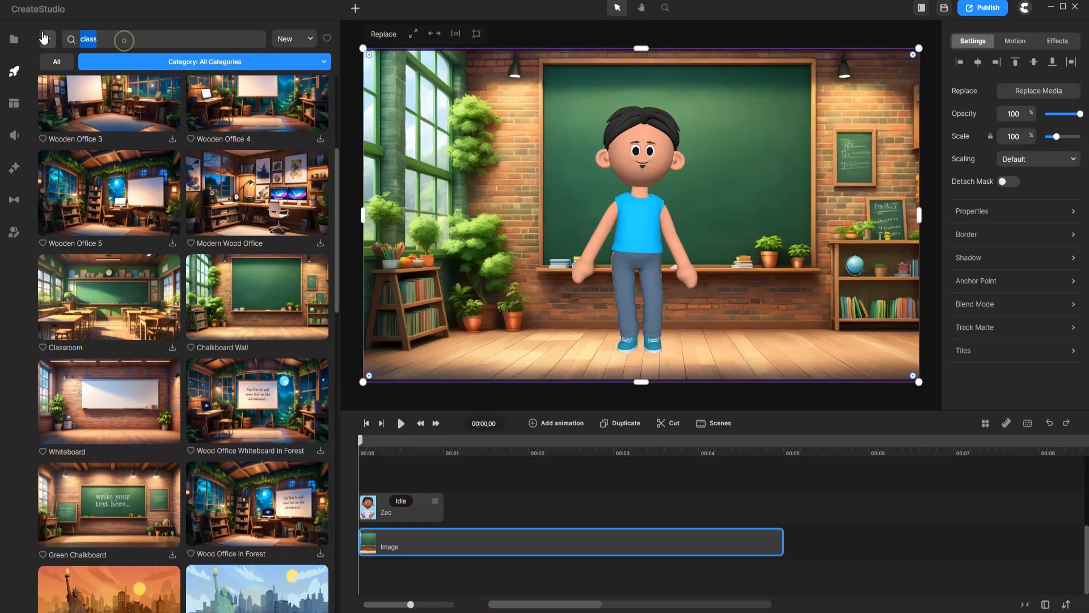
text(park)
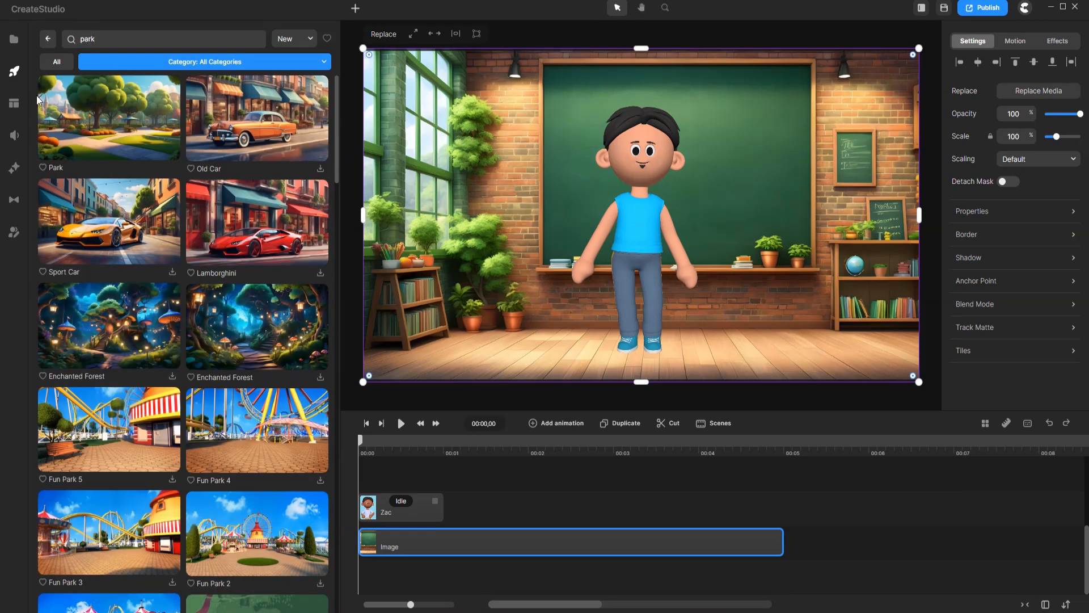
scroll(303, 450, down, 5)
scroll(303, 449, down, 2)
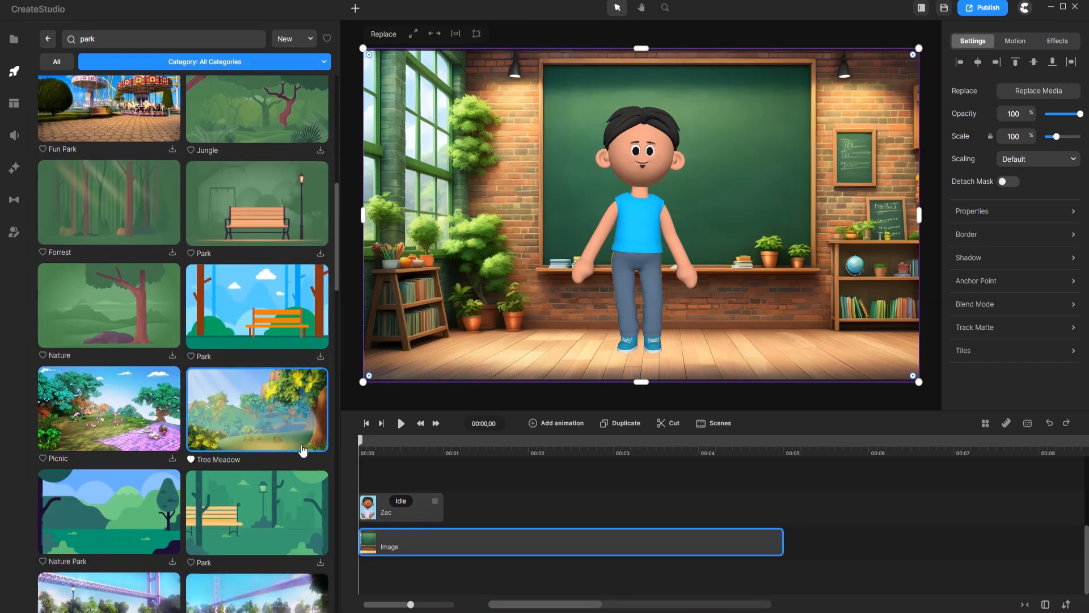
key(Delete)
drag(233, 465, 392, 542)
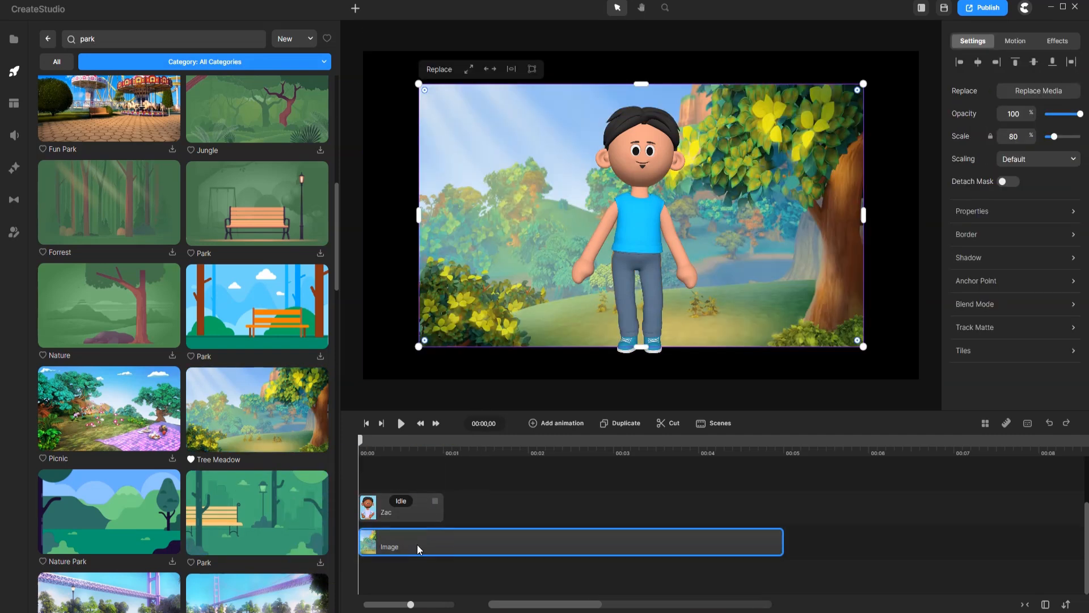
click(468, 69)
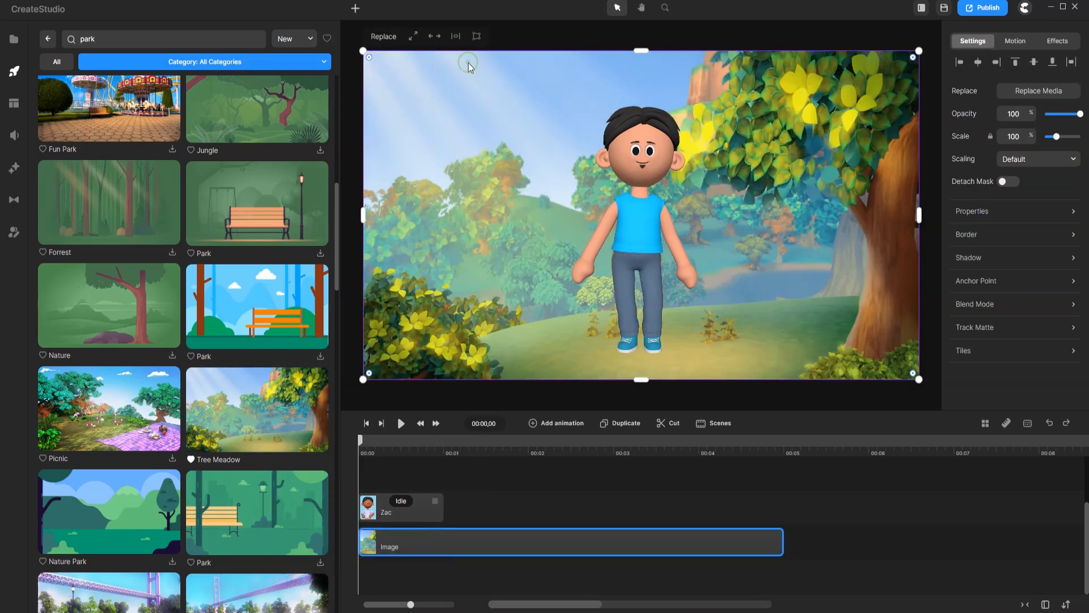
Step: Delete the Tree Meadow background from the timeline and import a classroom image file into the project media
right_click(507, 544)
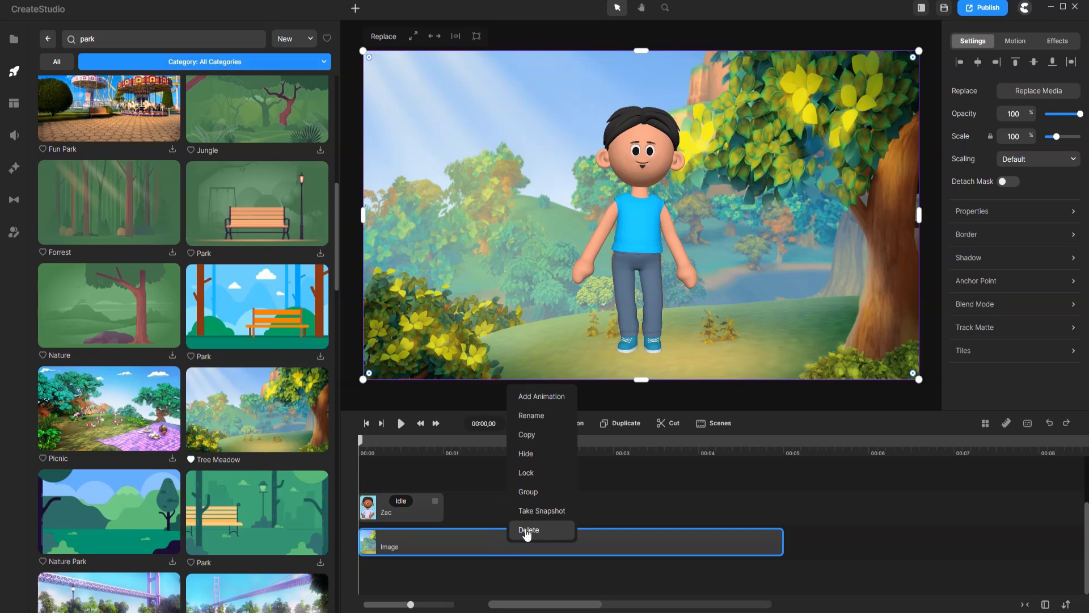
click(526, 529)
click(14, 38)
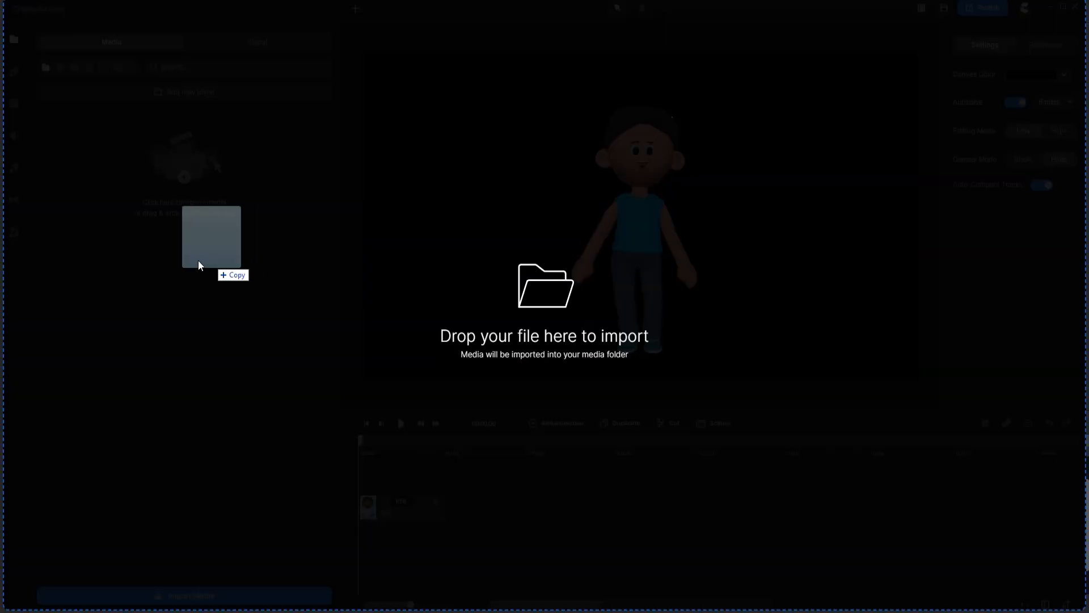
drag(199, 260, 179, 253)
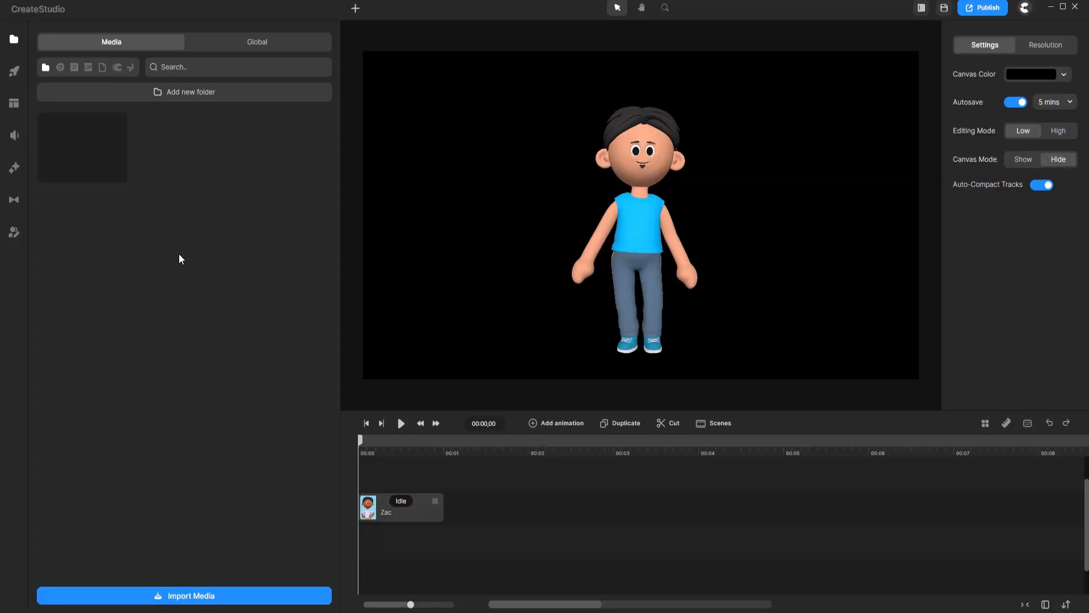
Step: Place the imported classroom image on the track beneath Zac, and delete it from the timeline
drag(102, 168, 366, 554)
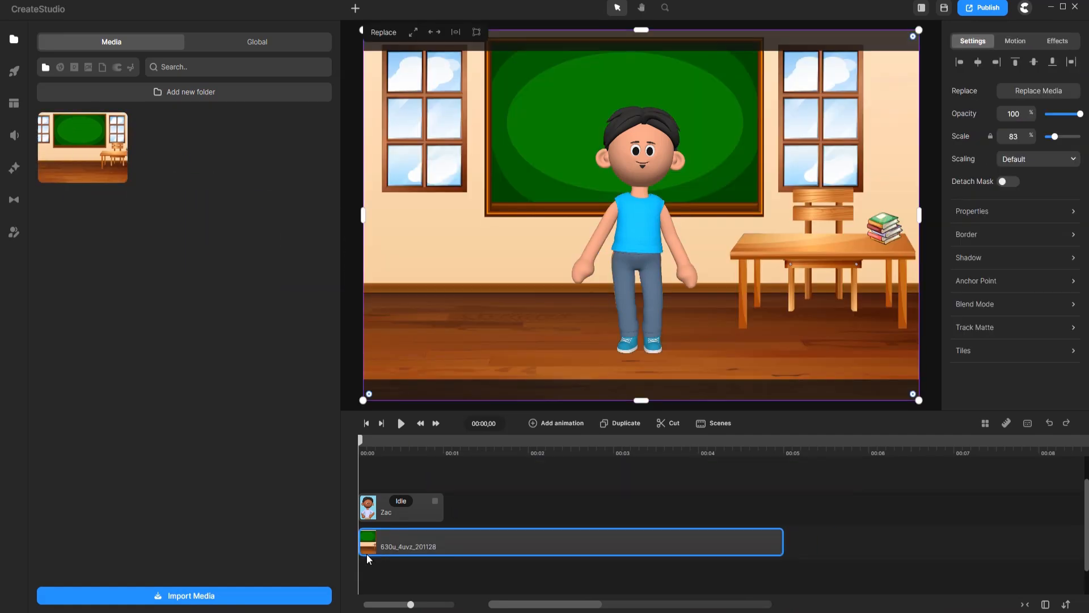
right_click(460, 543)
click(478, 533)
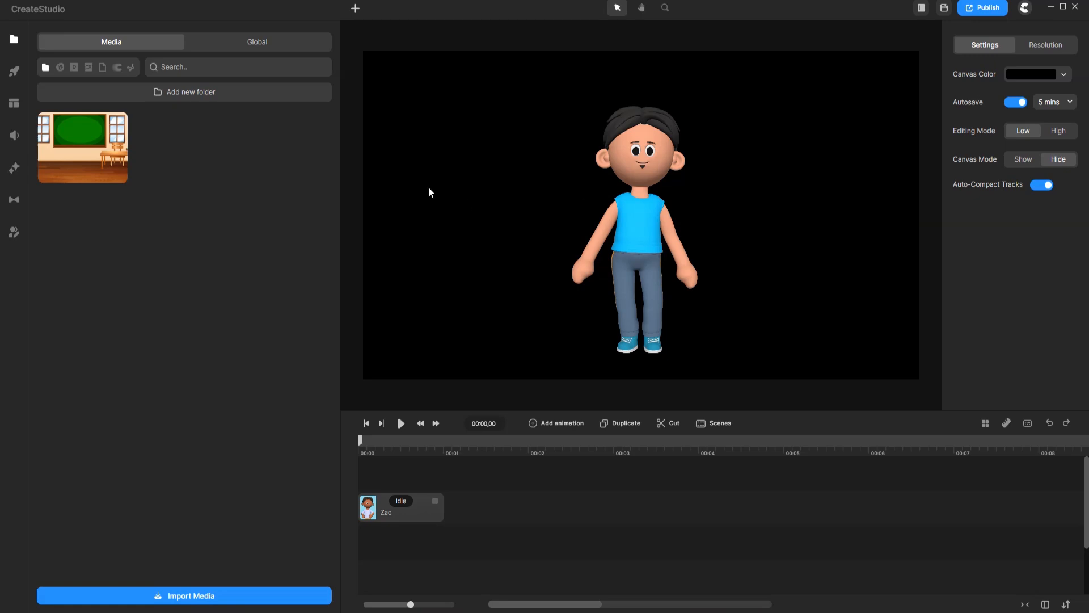
Step: Add a rectangle, expand it to fill the canvas, and move its layer beneath Zac as a background
click(354, 11)
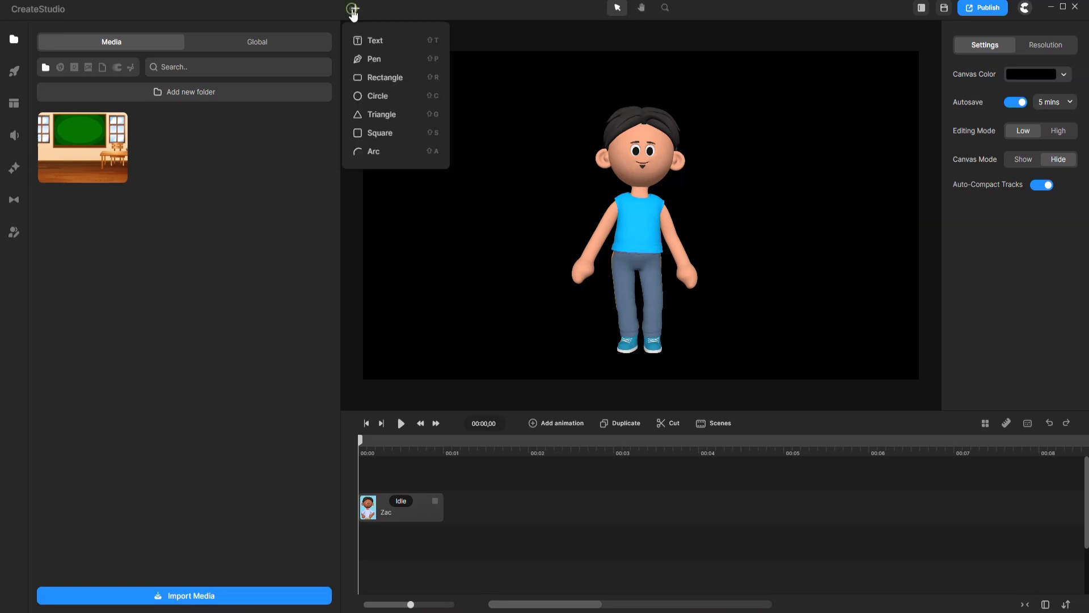
click(391, 80)
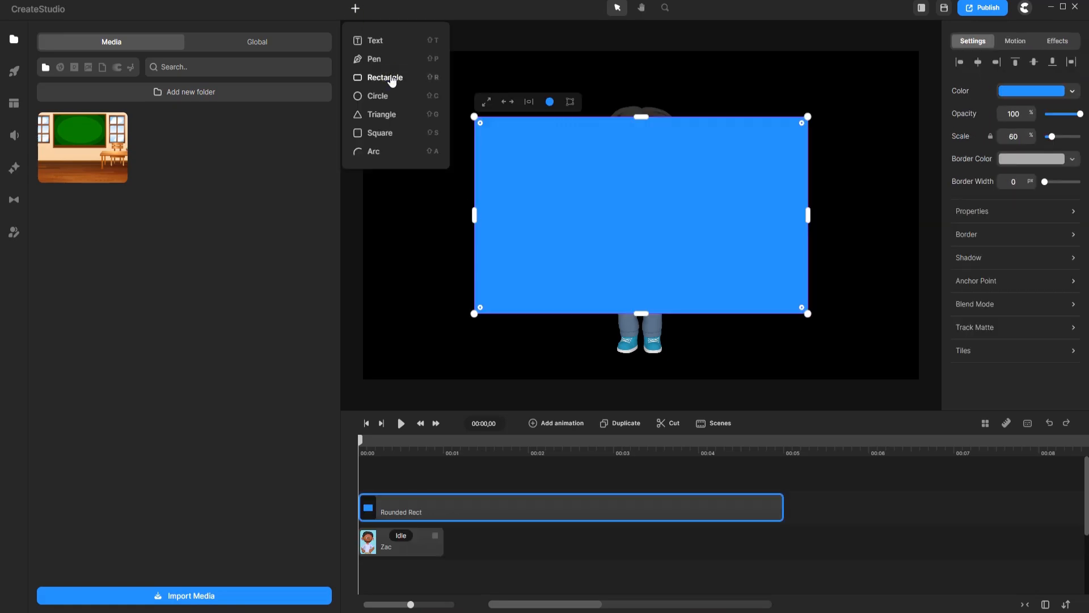
click(486, 101)
drag(449, 512, 448, 574)
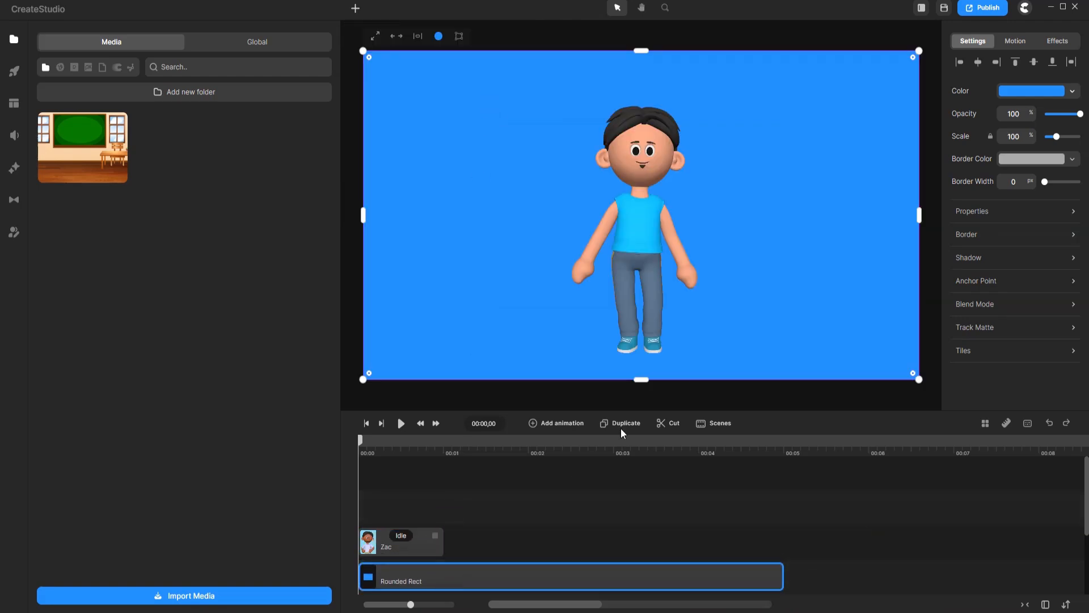
Step: Try solid fill colors from the favorites on the background rectangle, ending with magenta ee00ff
click(1026, 96)
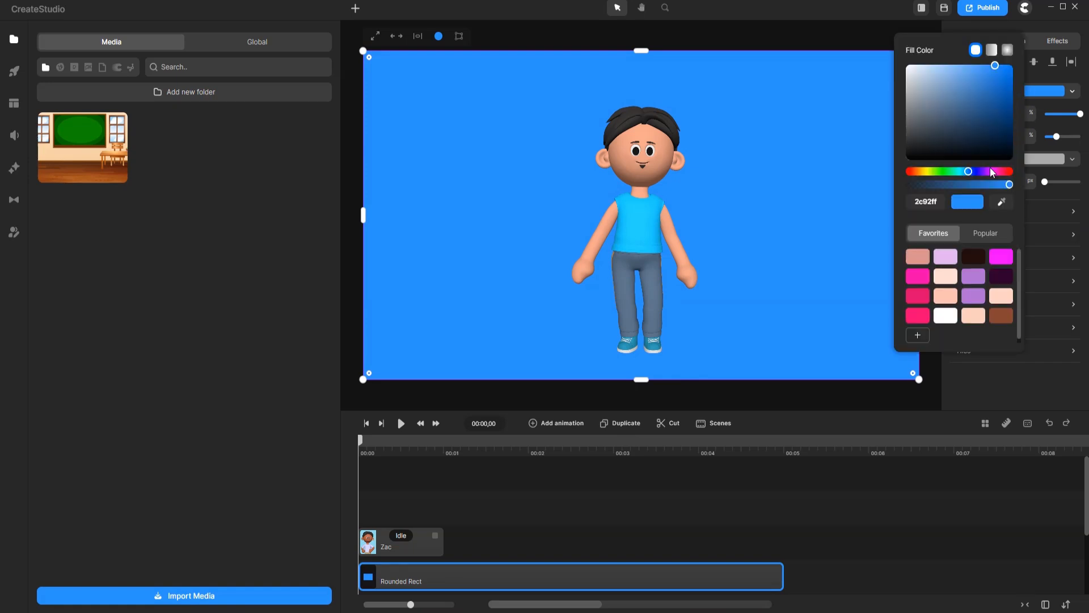
click(947, 278)
click(972, 278)
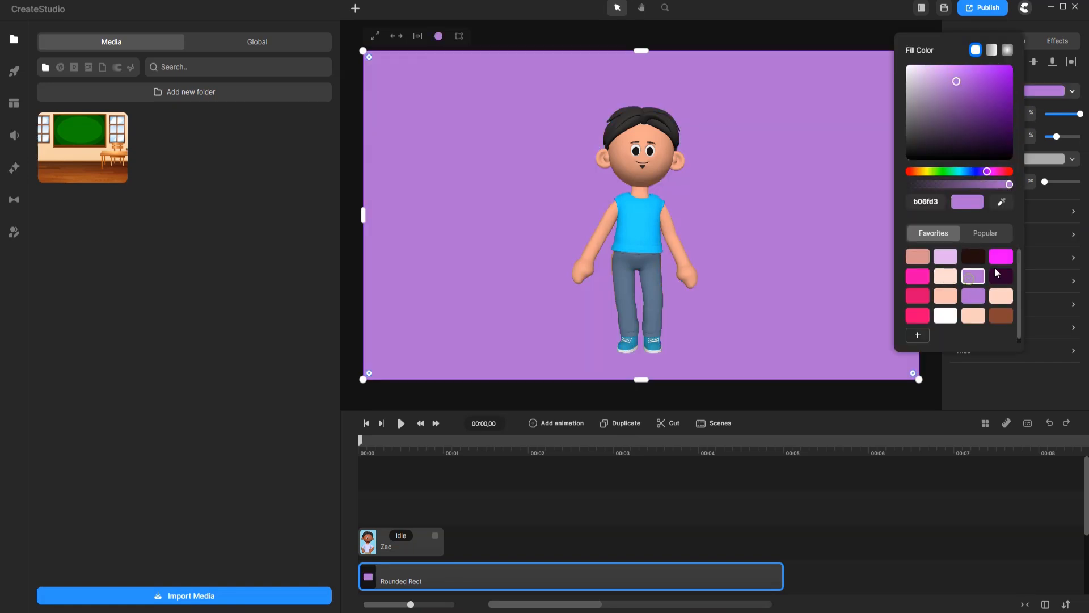
click(1001, 257)
Step: Switch the rectangle's fill to a linear gradient and try several popular presets, ending with the dark blue one
click(992, 50)
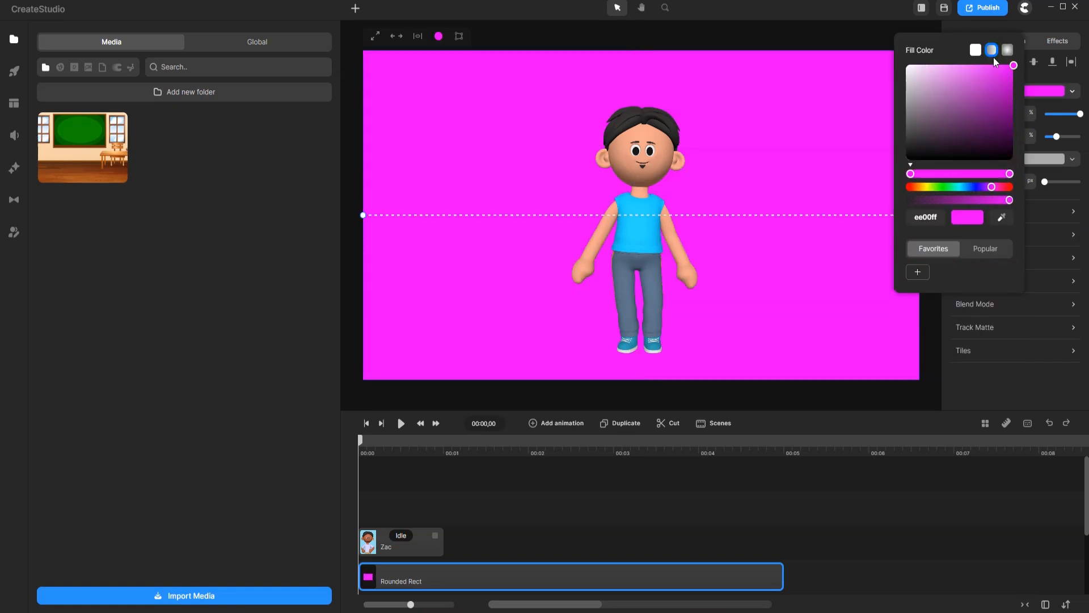
click(982, 253)
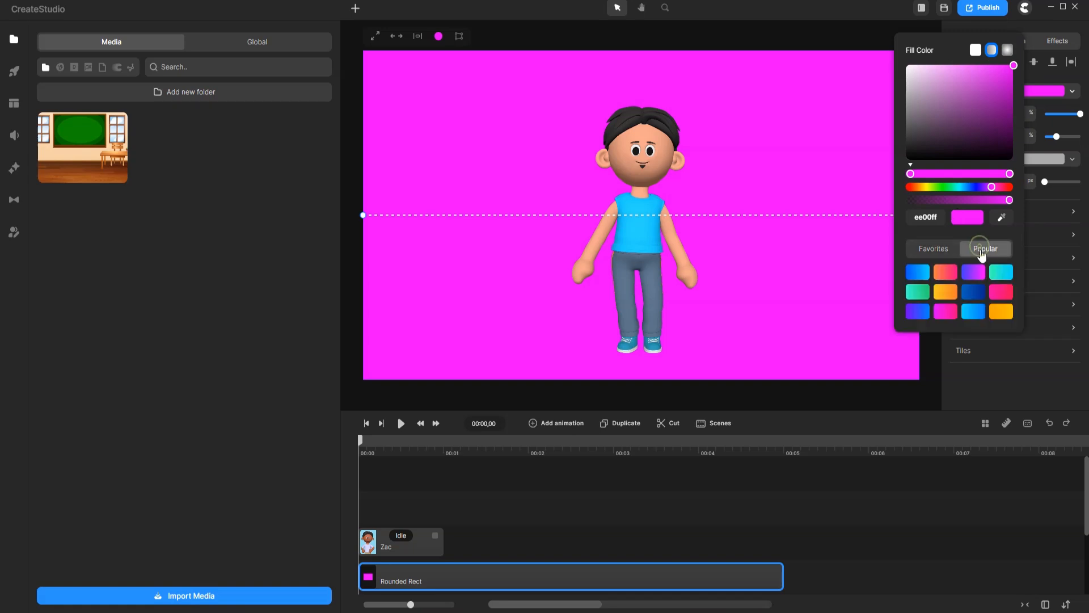
click(951, 277)
click(945, 312)
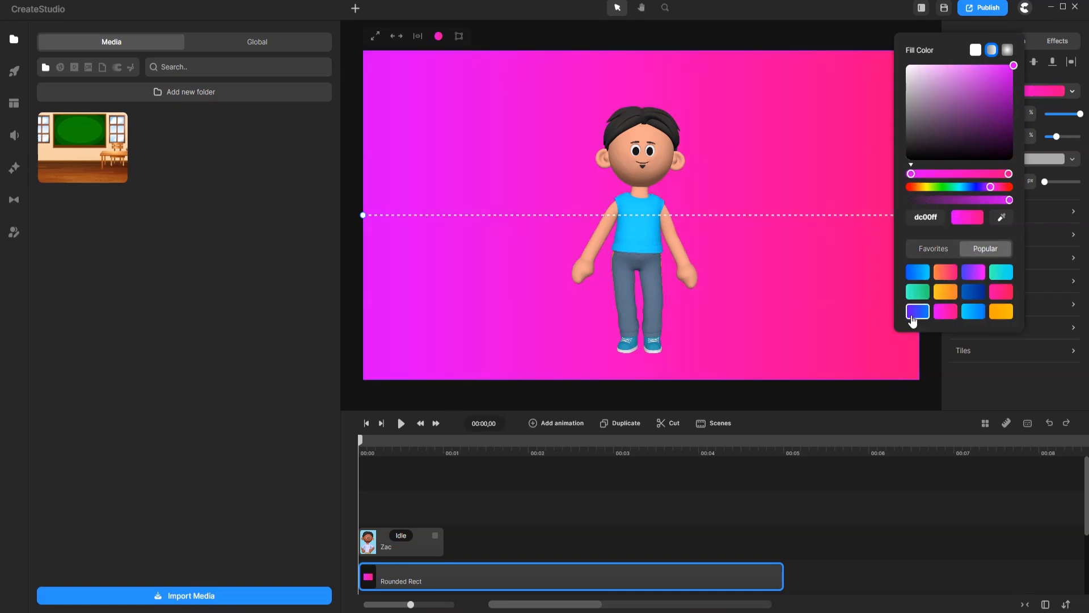
click(914, 313)
click(974, 313)
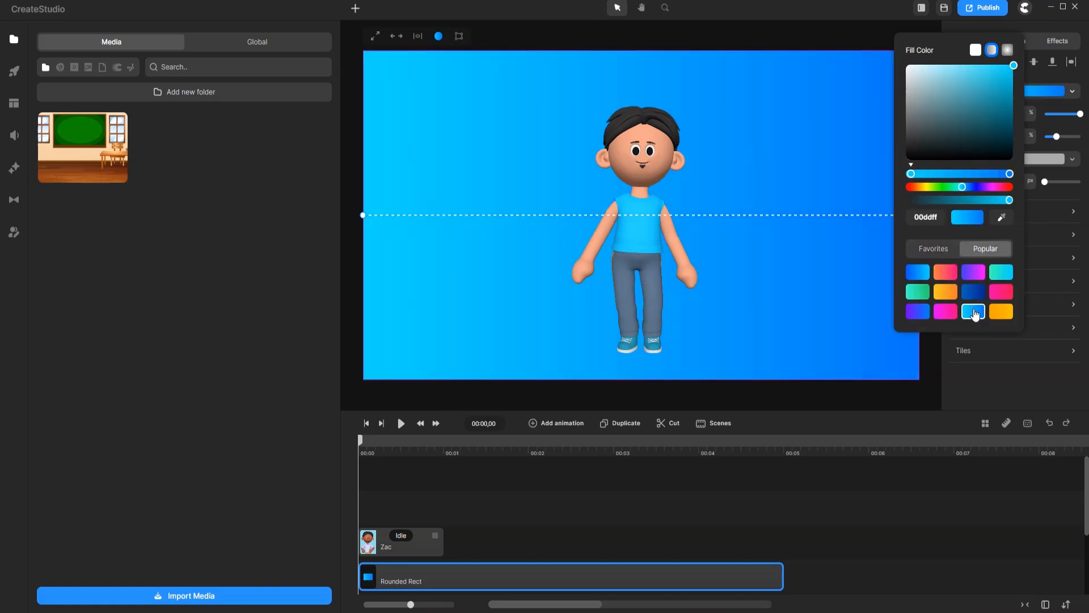
click(980, 297)
Step: Set the rectangle's fill to a radial gradient using the popular blue preset that starts at 3a7cff
click(1008, 50)
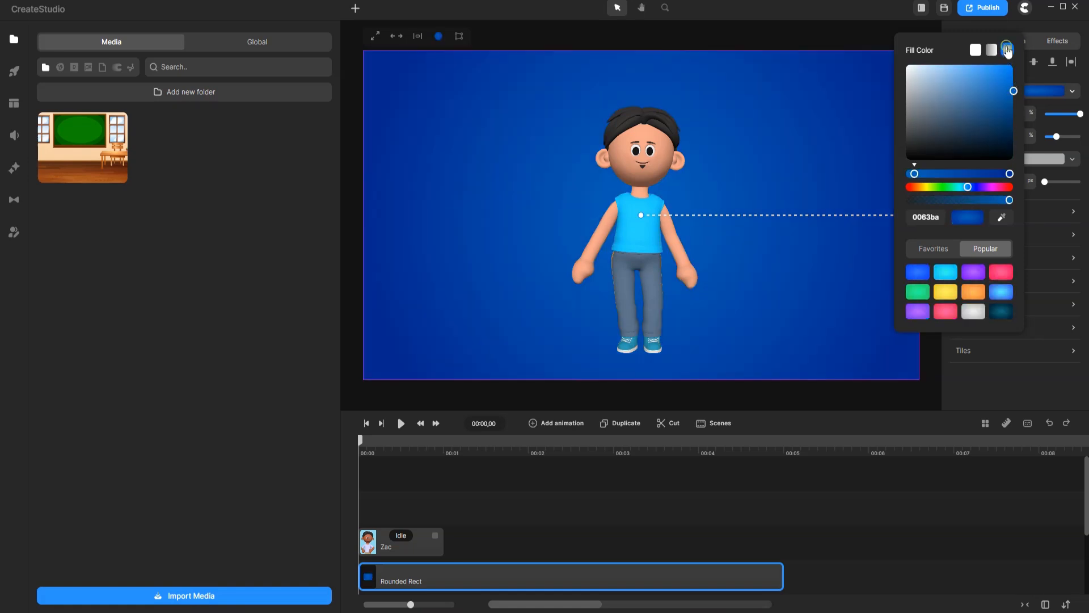
click(919, 276)
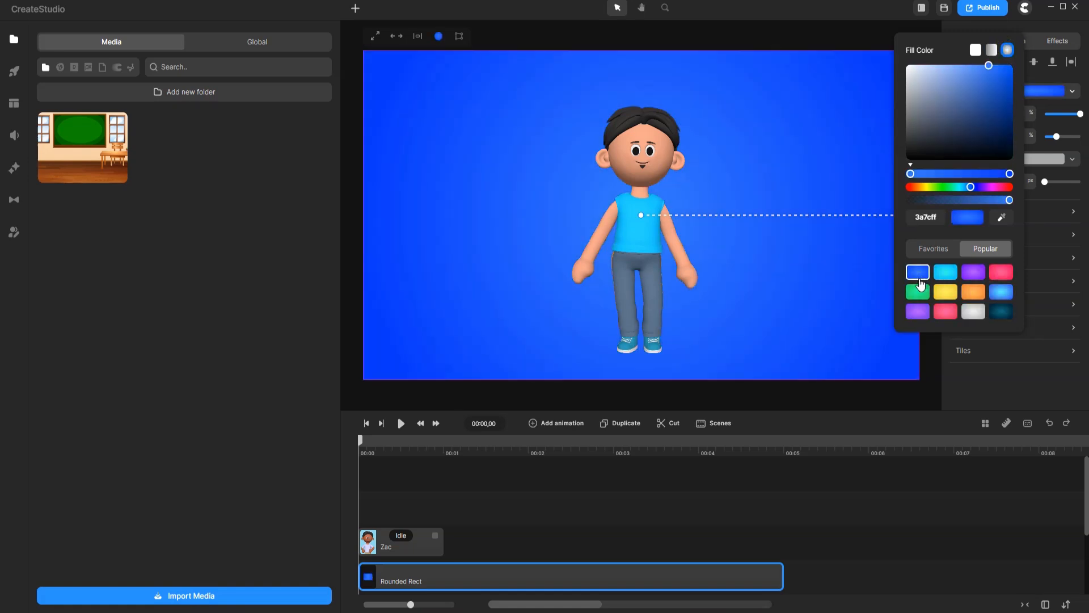
Step: Move the background's radial gradient center up beside the top of the character's head and adjust the gradient's spread
drag(641, 215, 614, 106)
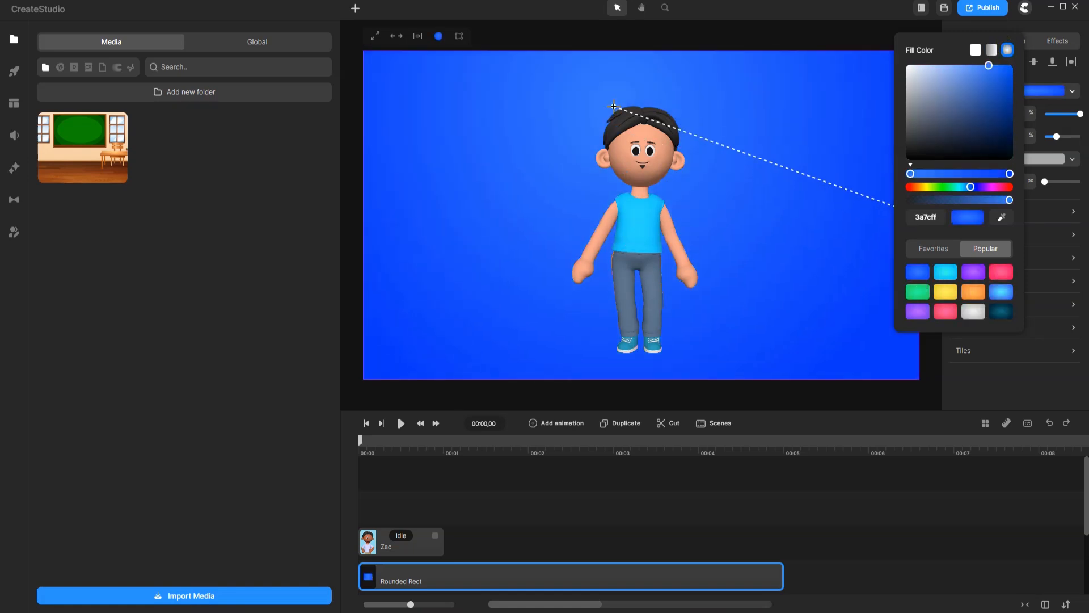
scroll(674, 236, down, 5)
drag(763, 224, 783, 304)
key(ctrl+0)
Step: Rename the rounded rectangle layer as Background and deselect it
right_click(414, 518)
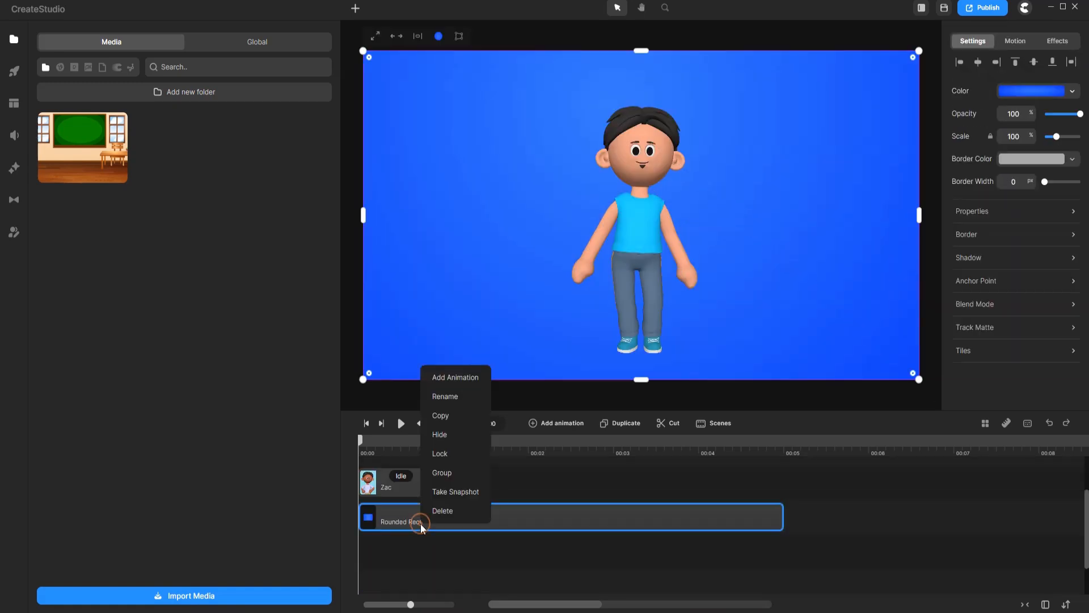
click(448, 398)
text(Ba)
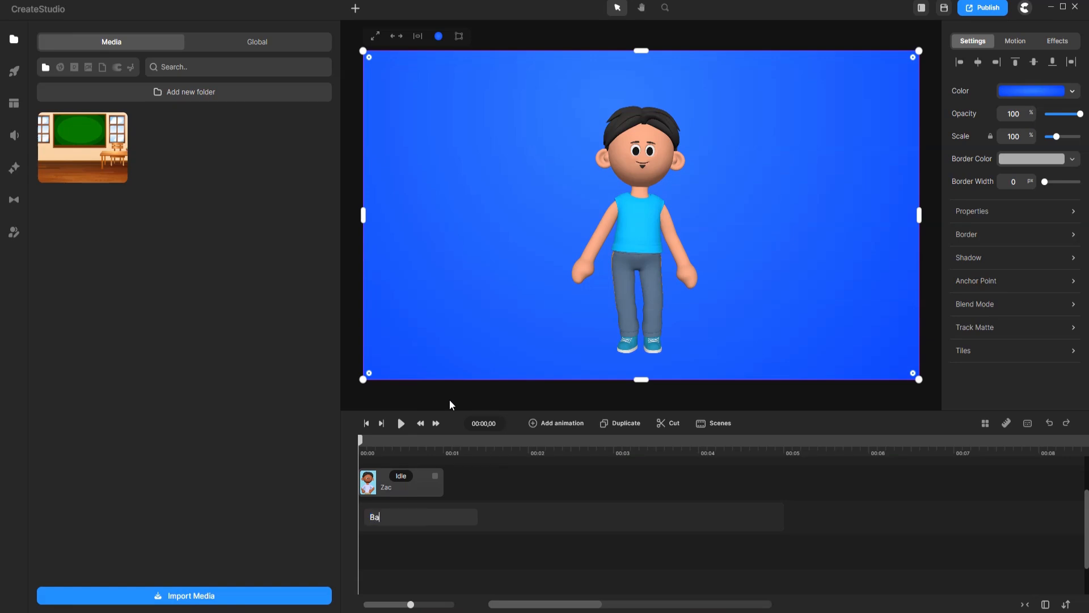
text(ckground)
key(Return)
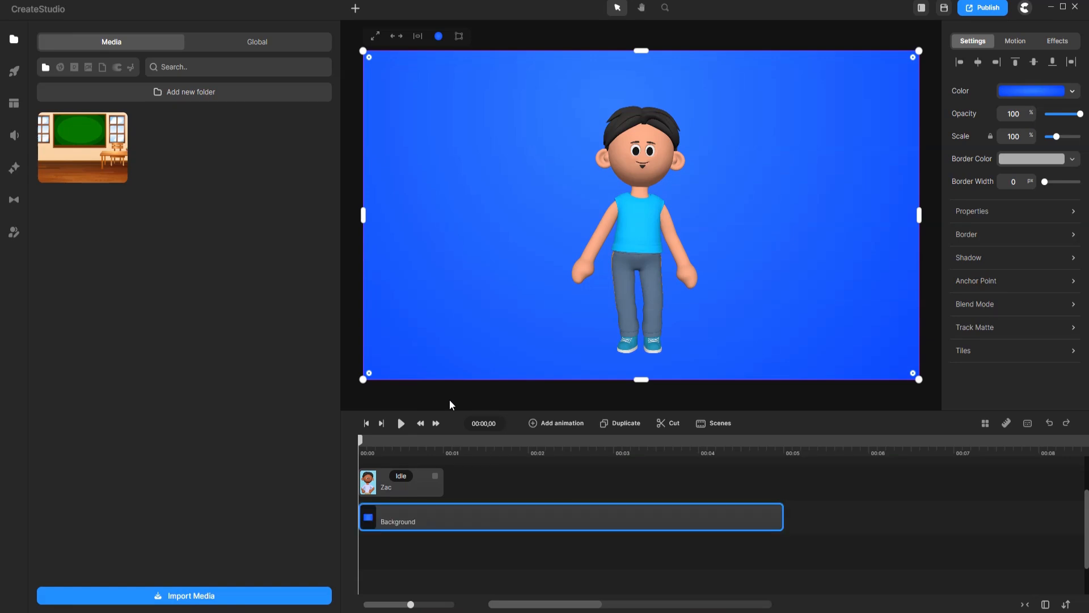
click(86, 260)
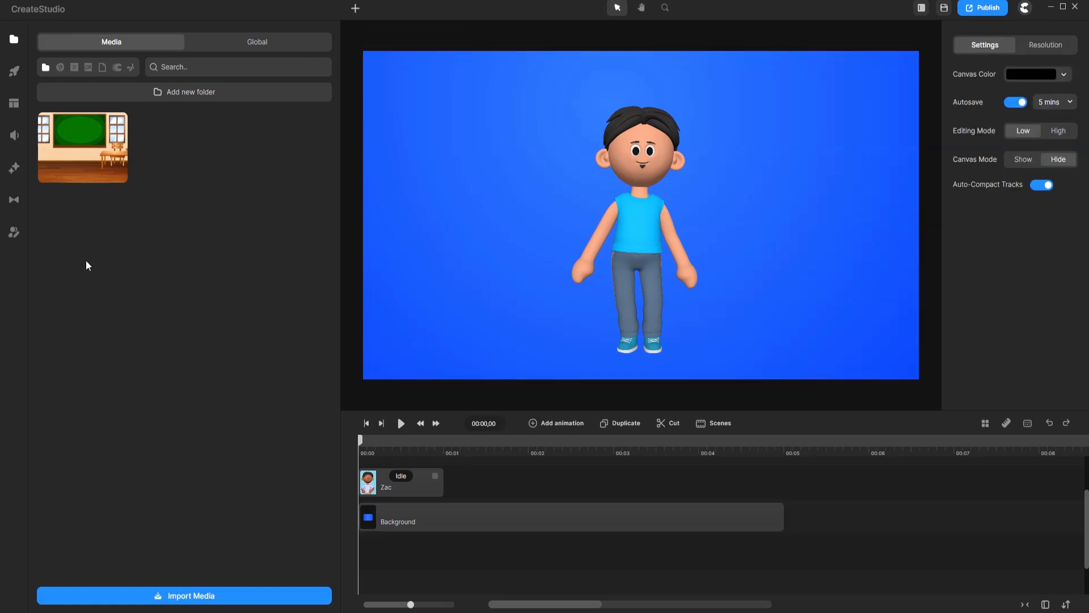
Step: Record a short mono voice clip with the microphone and import it into the project's media
click(13, 136)
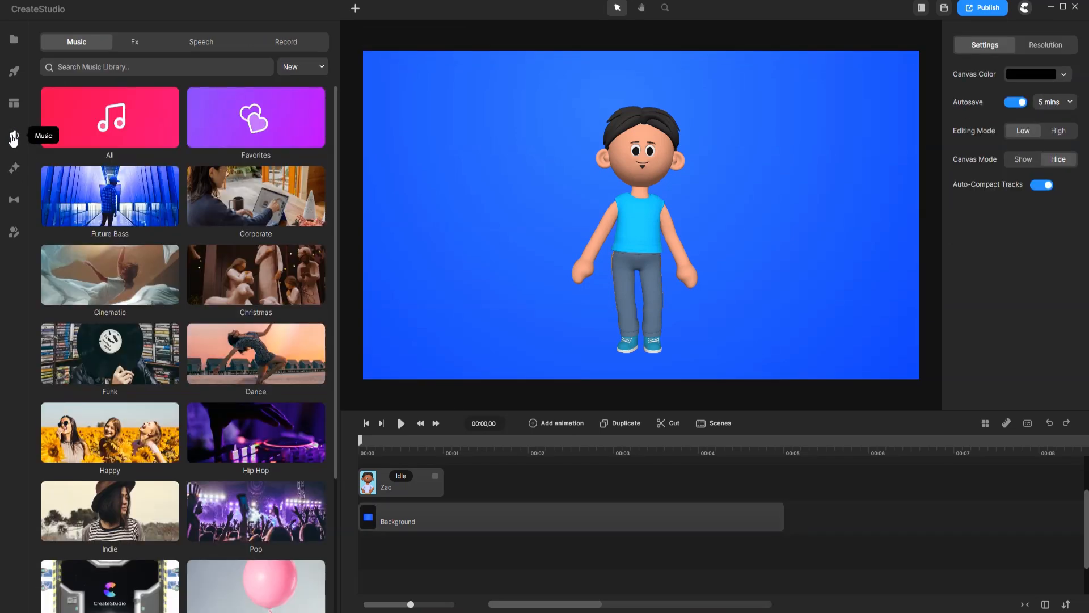
click(300, 42)
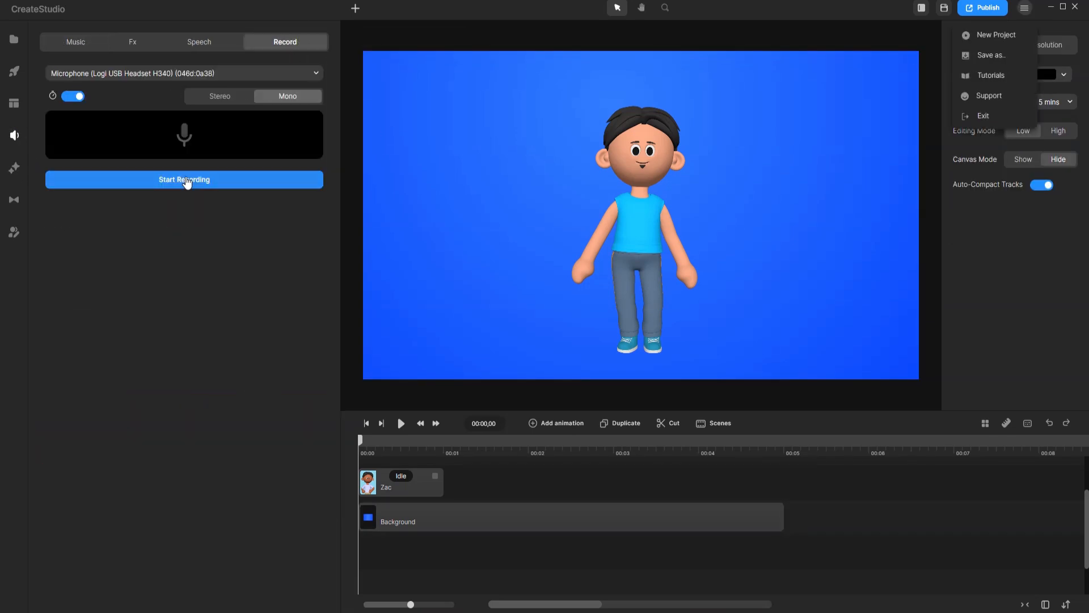
click(185, 180)
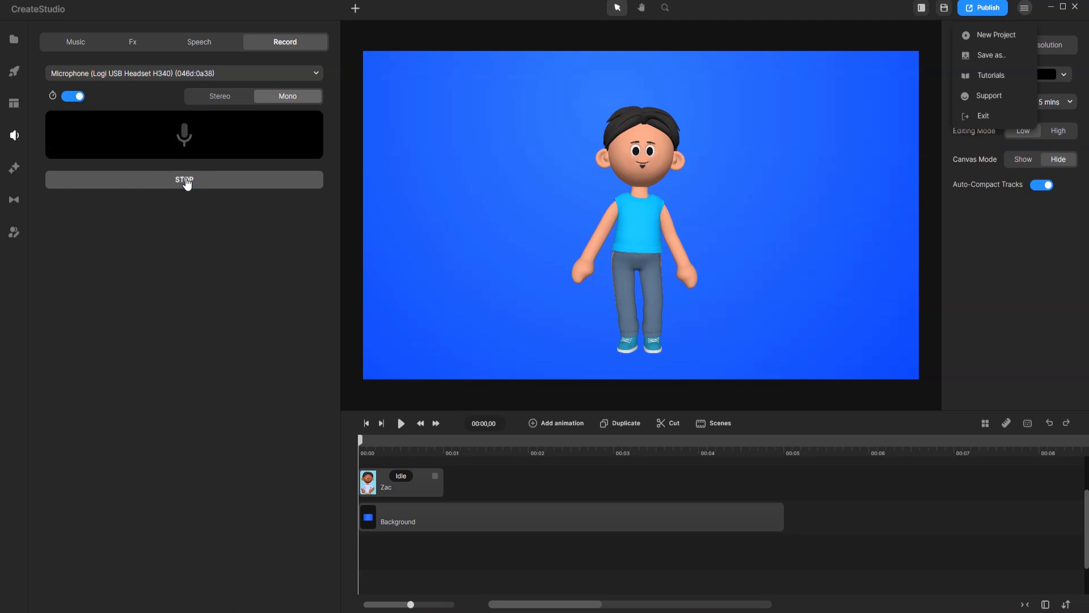
click(186, 182)
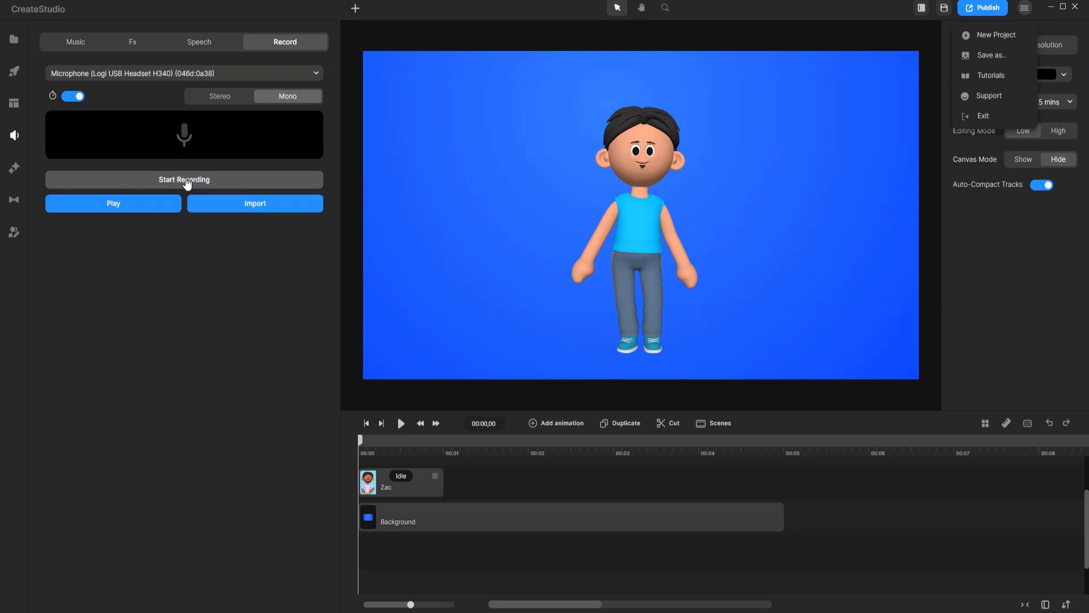
click(233, 203)
drag(1074, 247, 242, 293)
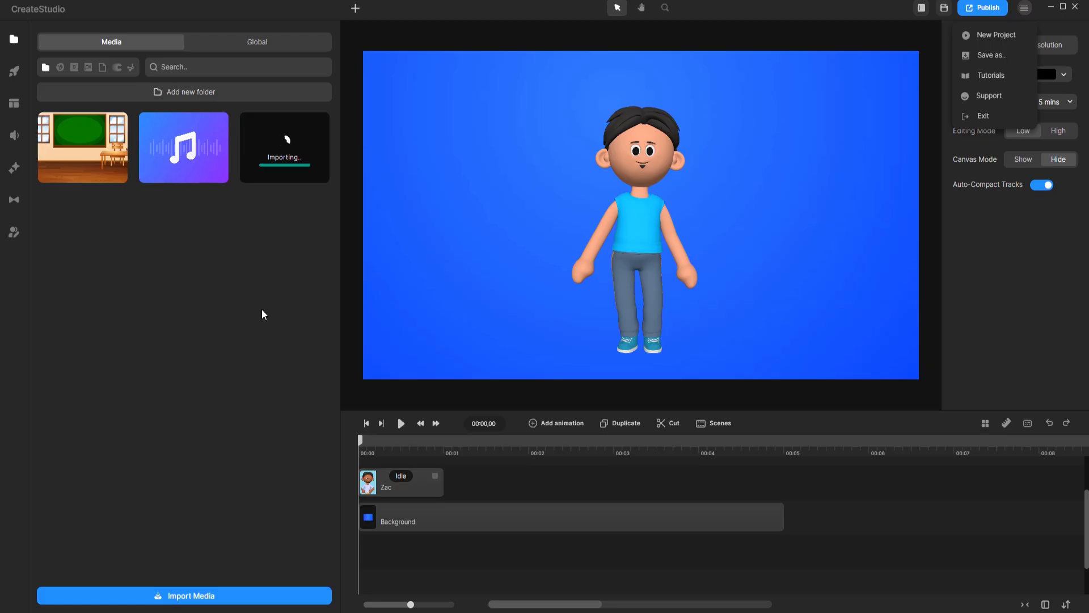
Step: Choose Google text-to-speech and paste in the alphabet lesson script covering letters A, B and C
click(14, 135)
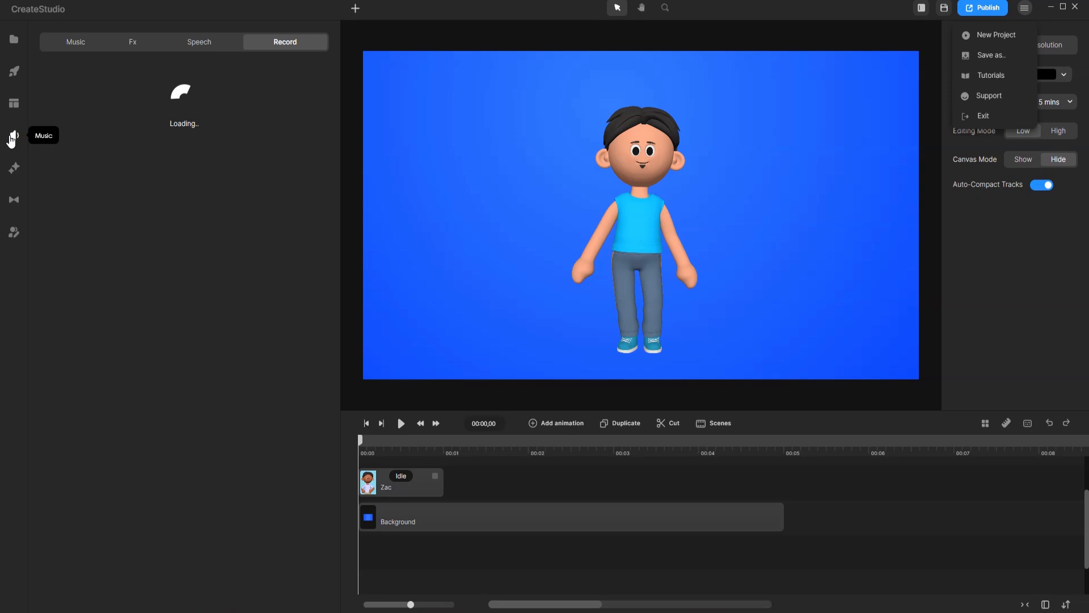
click(209, 45)
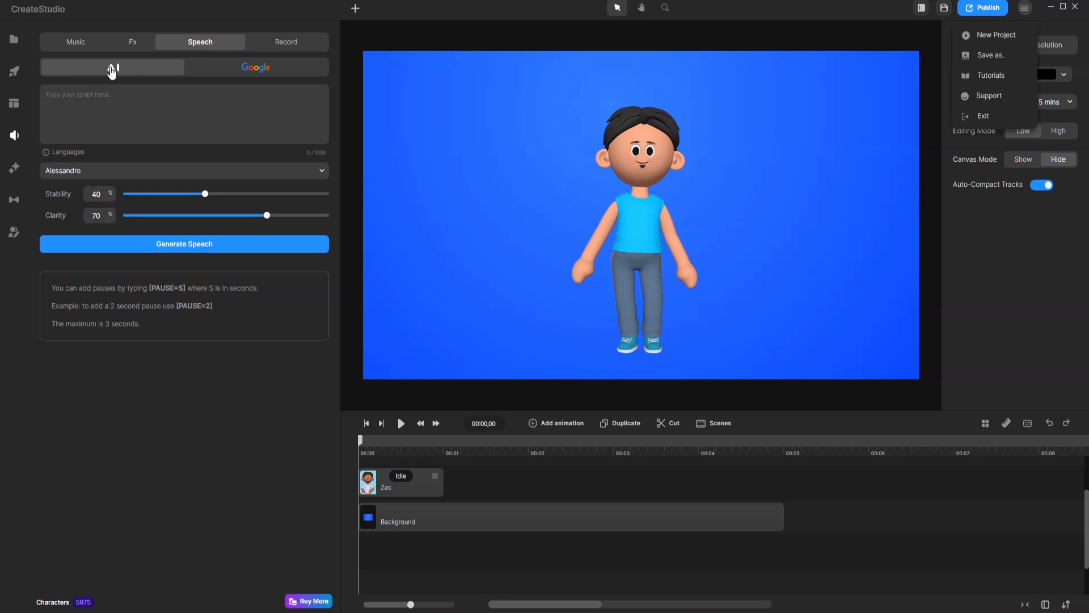
click(241, 74)
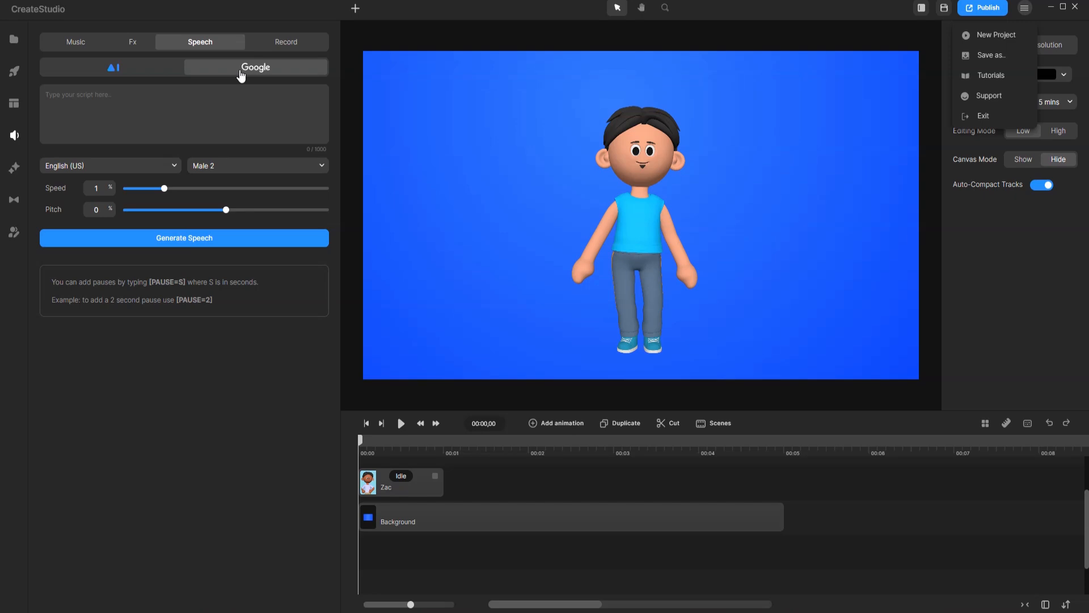
click(128, 108)
key(ctrl+v)
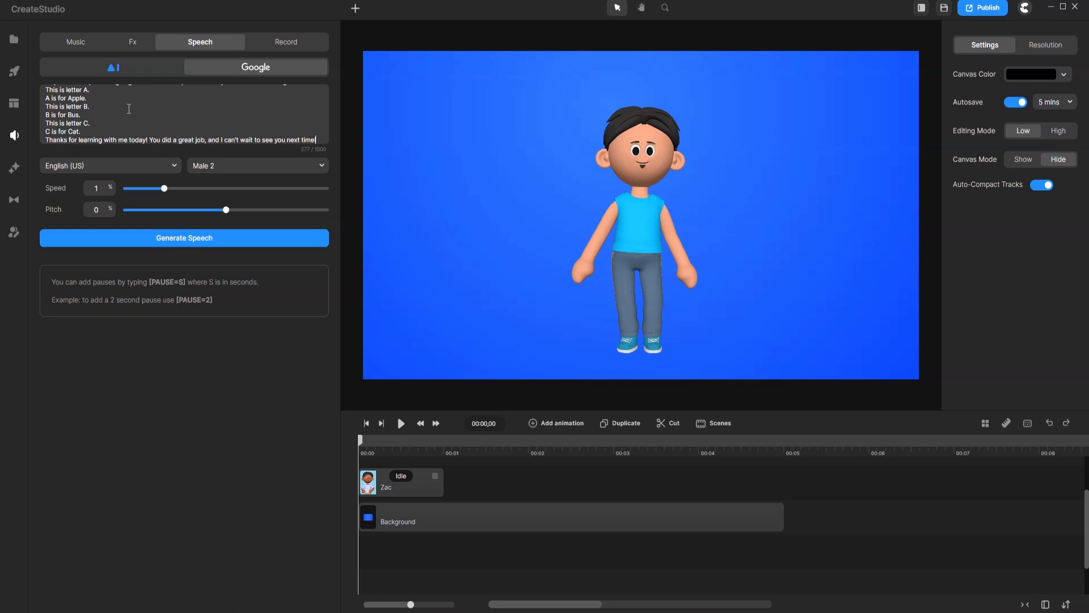
Step: Browse the speech languages, keep English (US), and set the voice to Male 2
click(121, 172)
scroll(130, 211, down, 2)
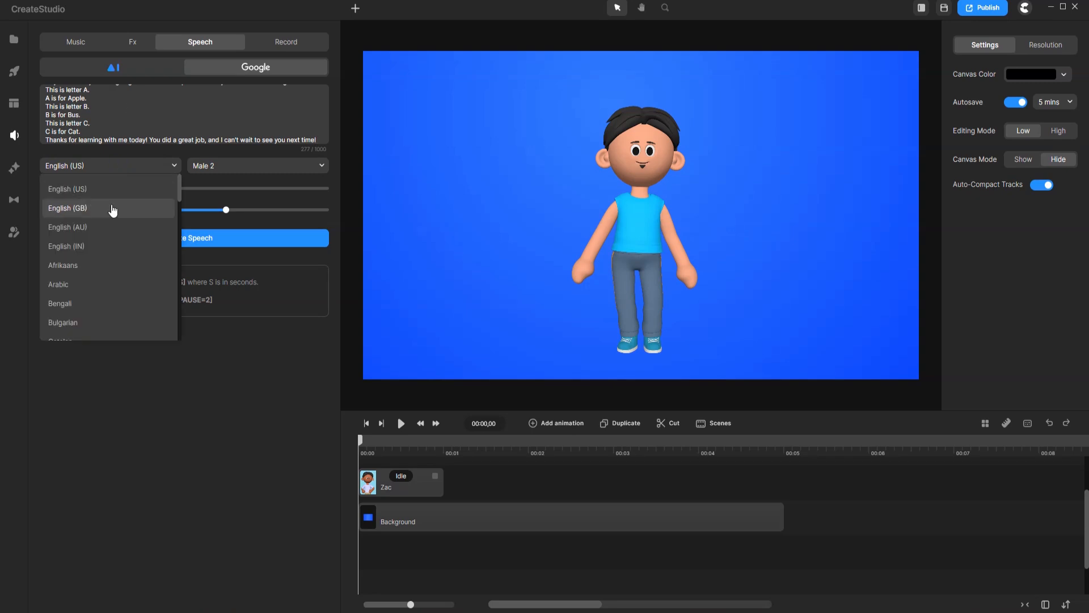
scroll(113, 211, down, 5)
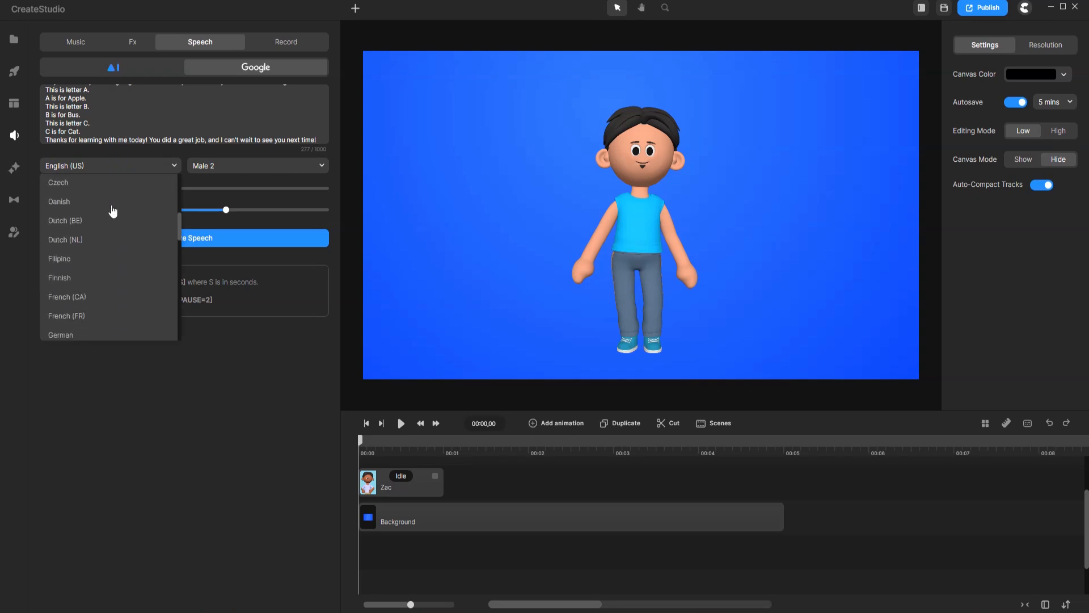
scroll(112, 211, up, 7)
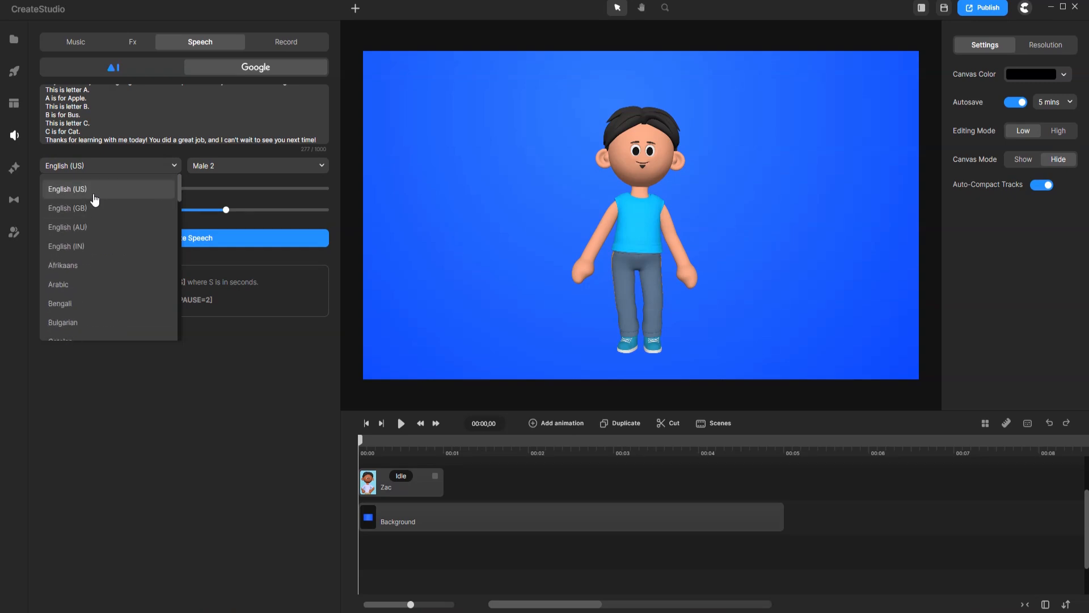
click(92, 192)
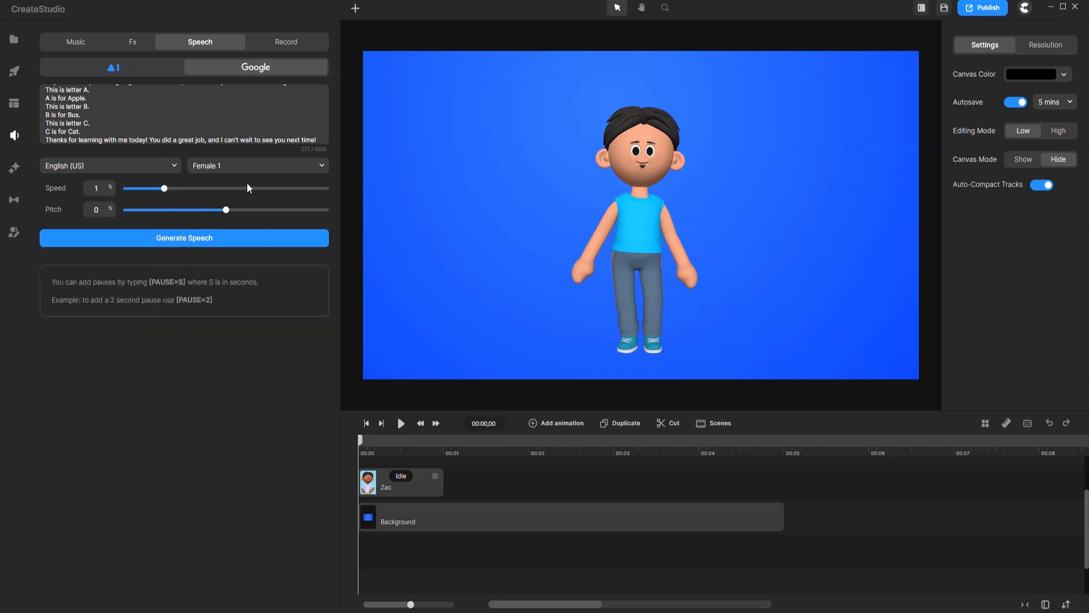
click(257, 170)
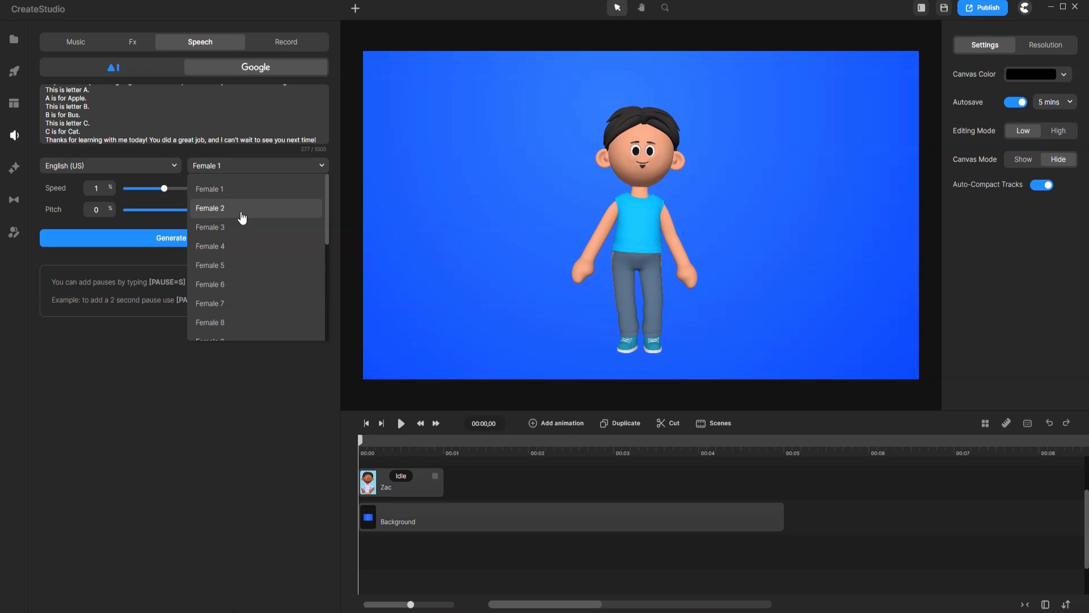
scroll(243, 239, down, 3)
click(239, 275)
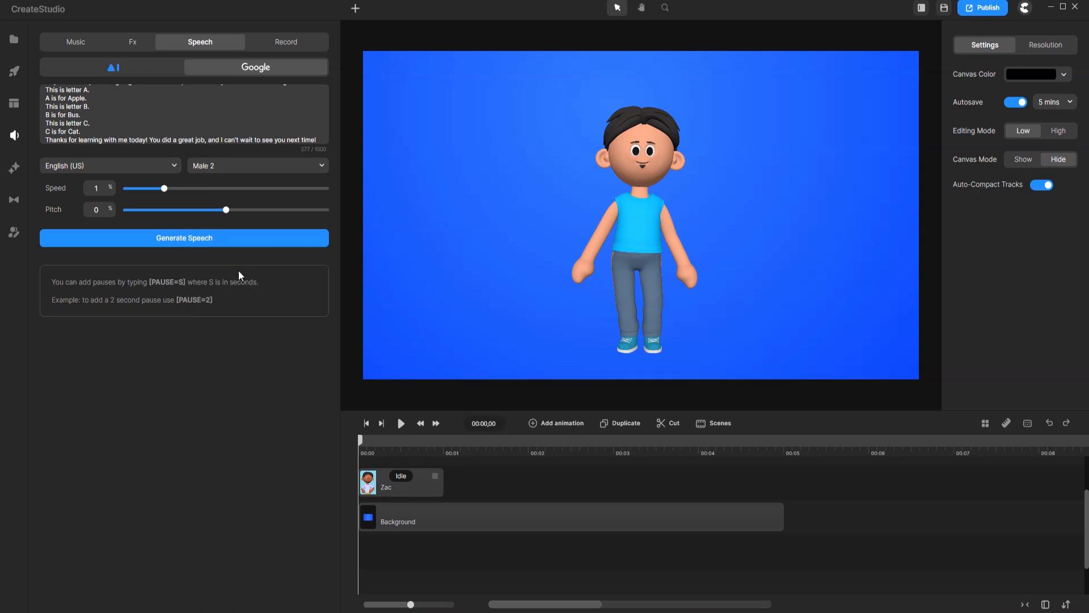
Step: Generate speech from "Hey kids. Today we are going to learn about alphabets. Are you excited? Let's begin.", preview it, and import it
click(189, 243)
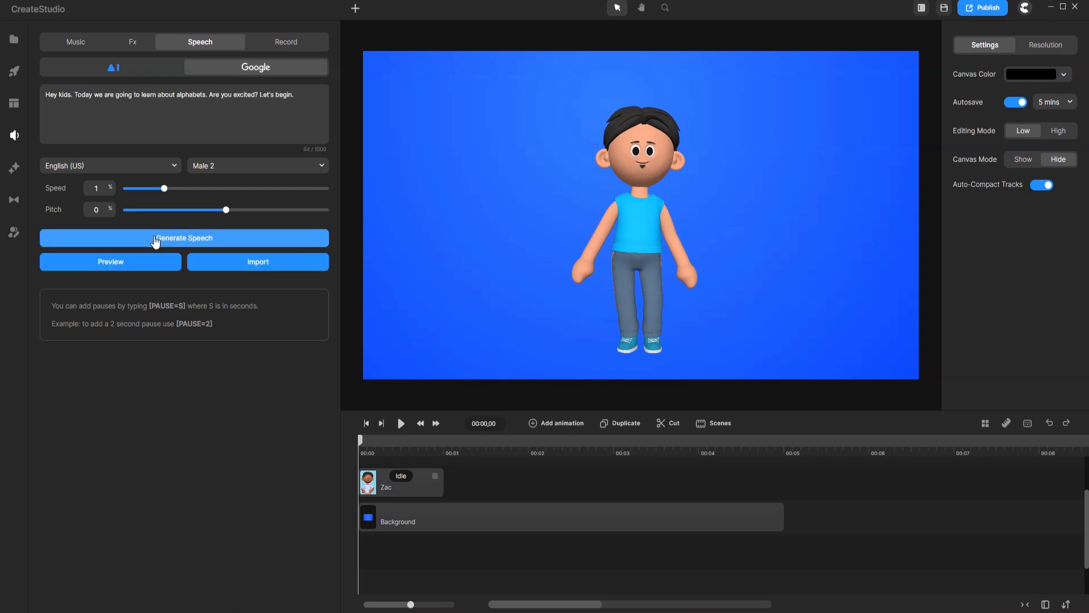
click(133, 267)
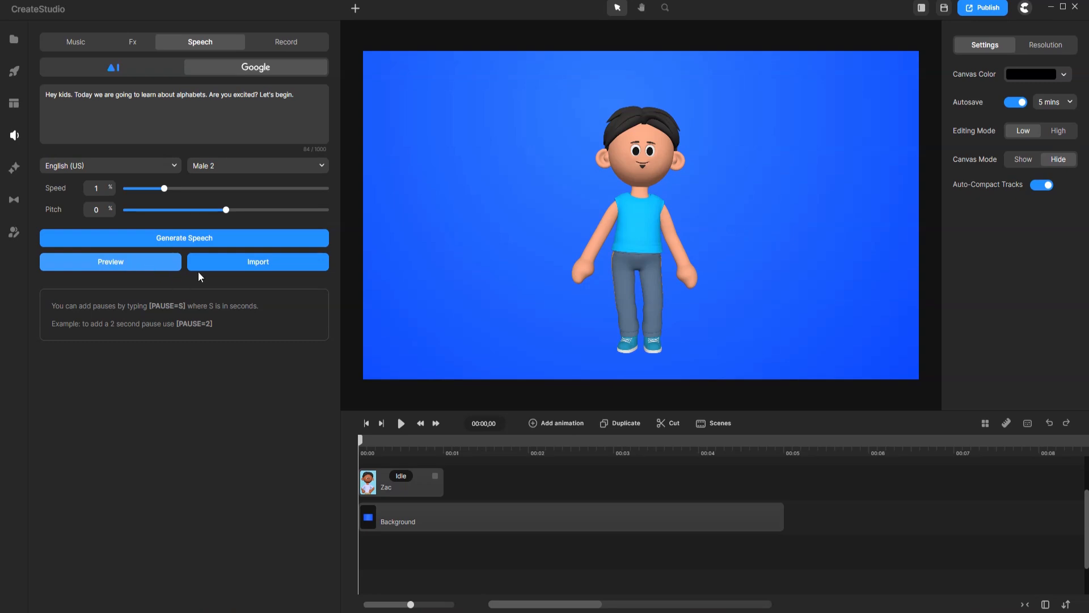
click(276, 266)
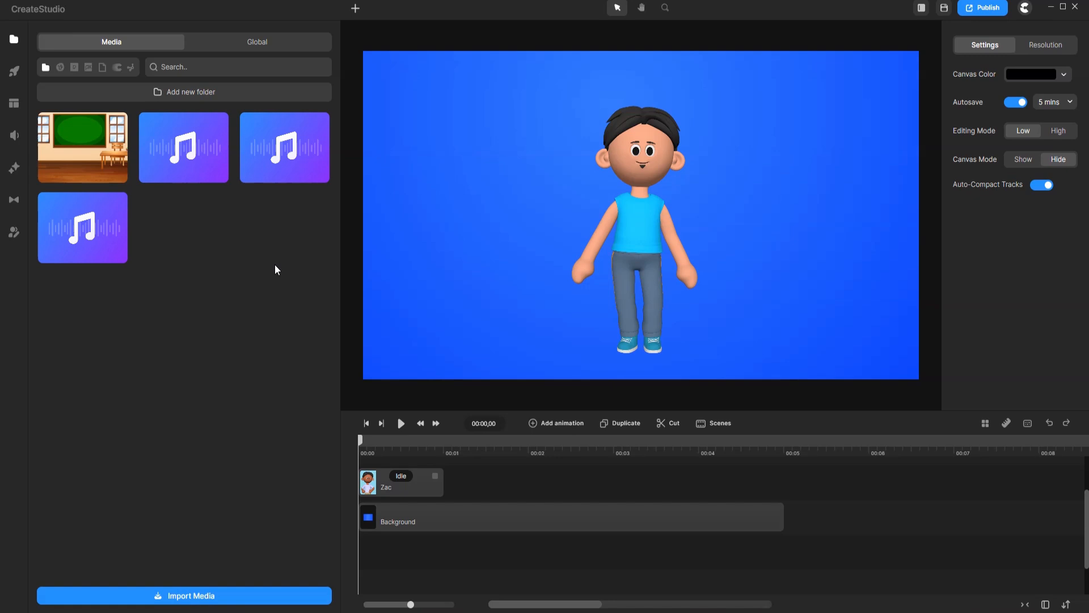
Step: Generate a Google speech clip from the line "This is letter A." and import it into the media
click(14, 135)
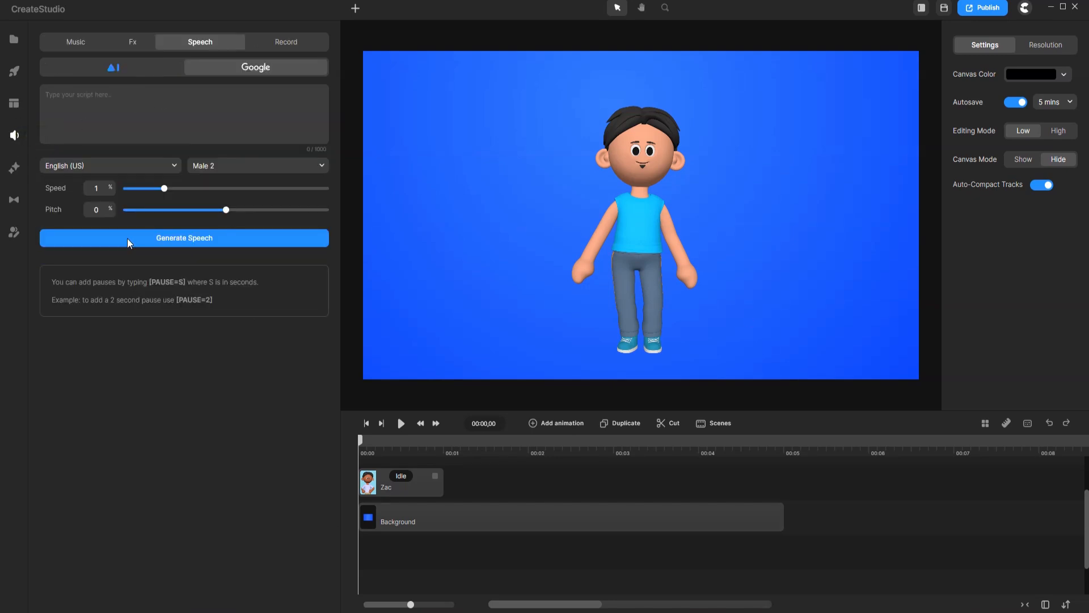
text(Your name is)
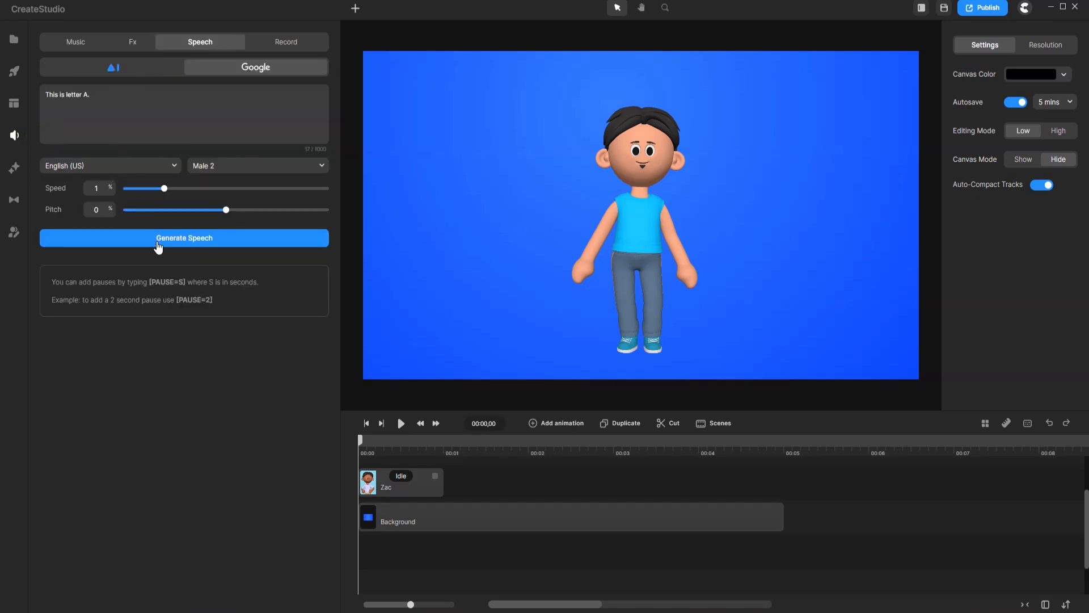
click(186, 245)
click(261, 264)
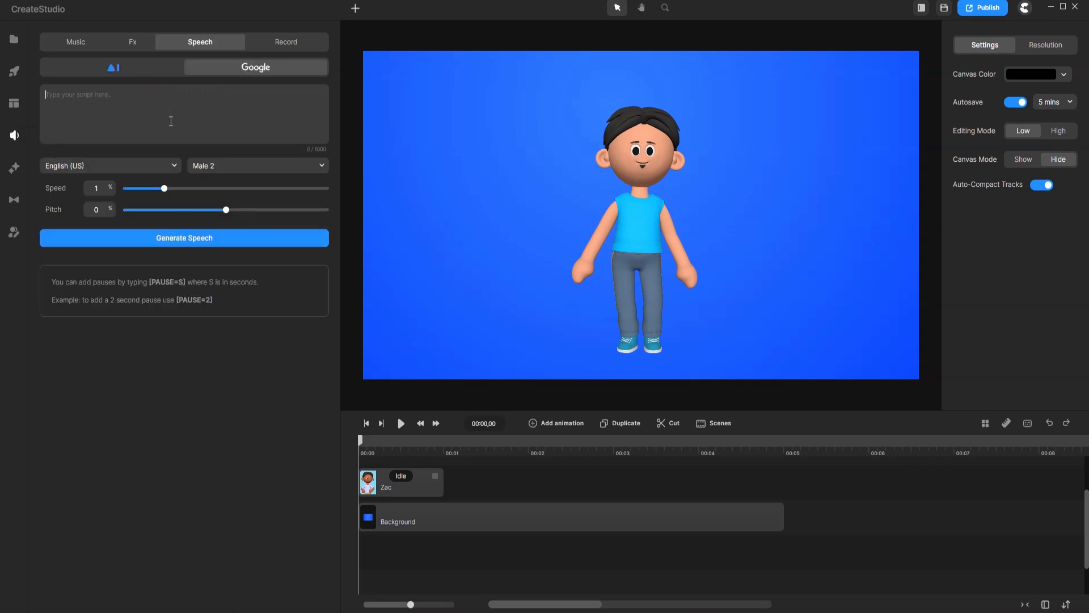
Step: Generate and import the speech "Thanks for learning with me today! You did a great job, and I can't wait to see you next time!"
text(Thanks for learning with me today! You did a great job, and I can't wait to see you next time!)
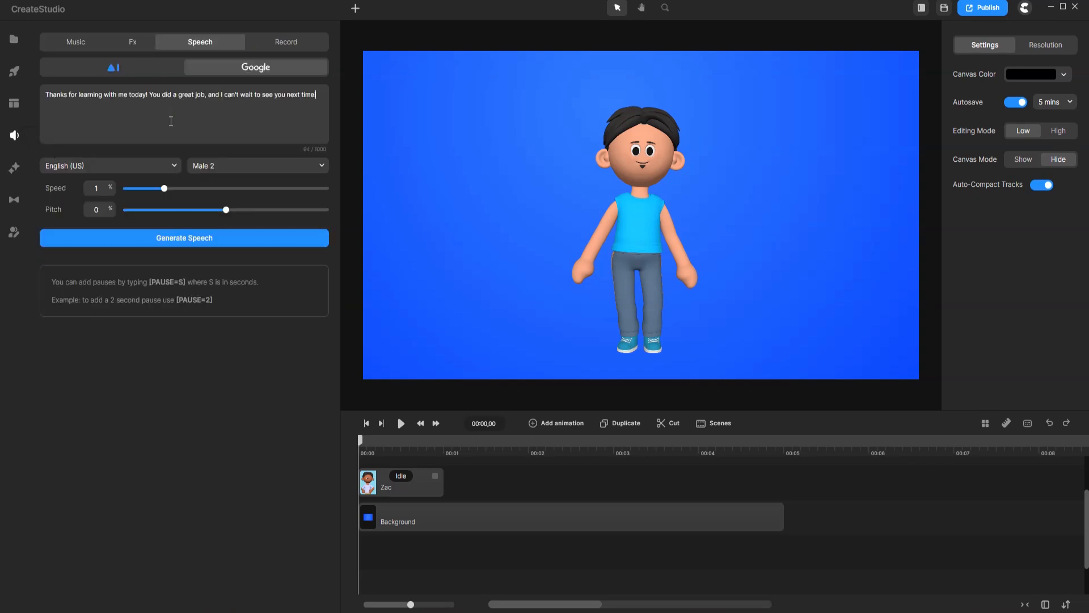
click(179, 240)
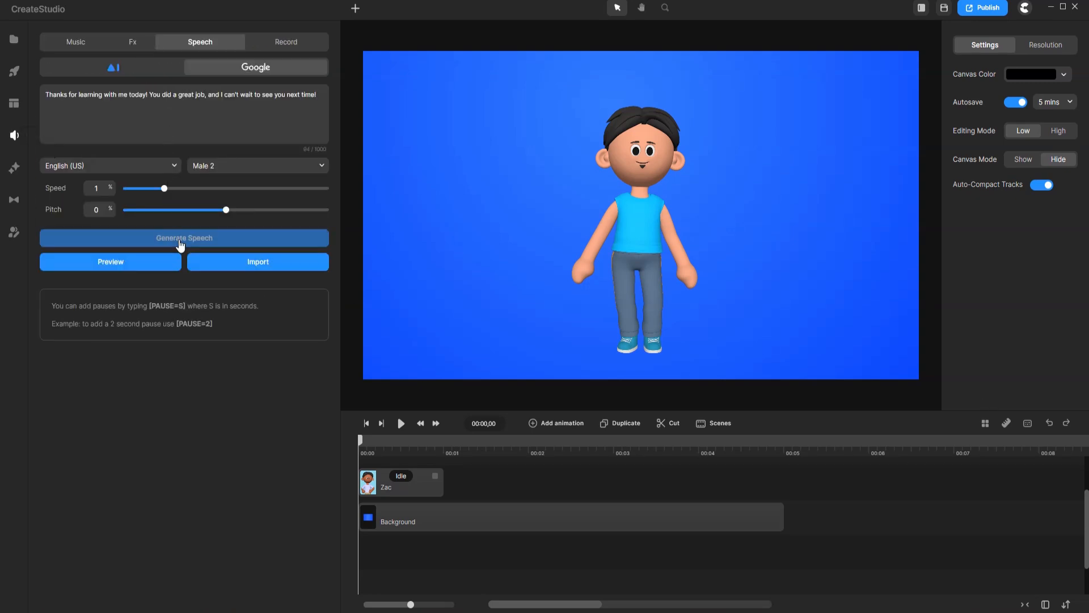
click(245, 271)
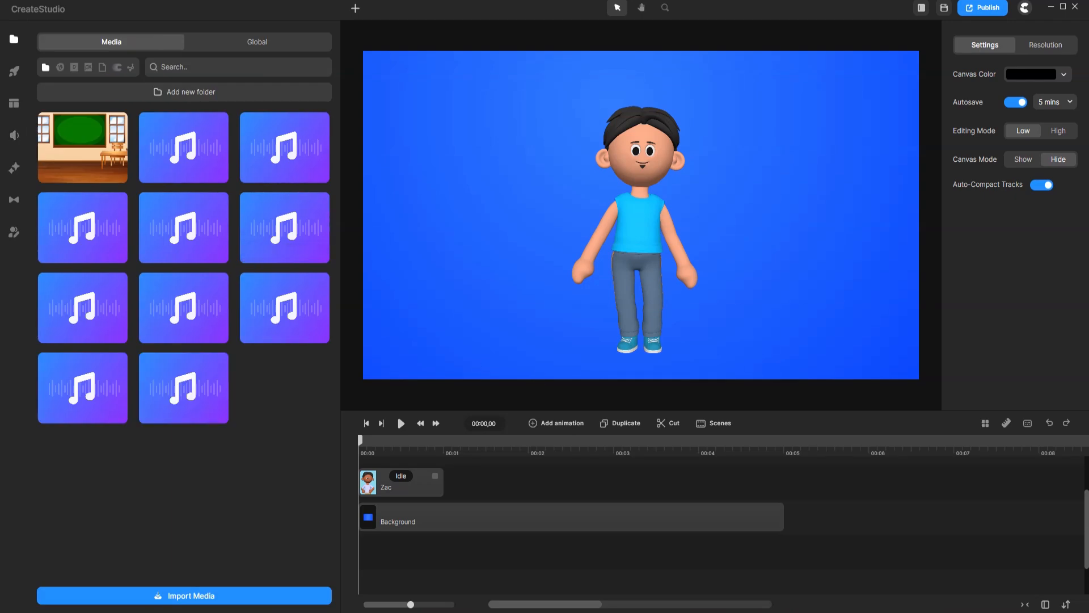
Step: Change Zac's action to Jump In and play the timeline to preview it
click(637, 234)
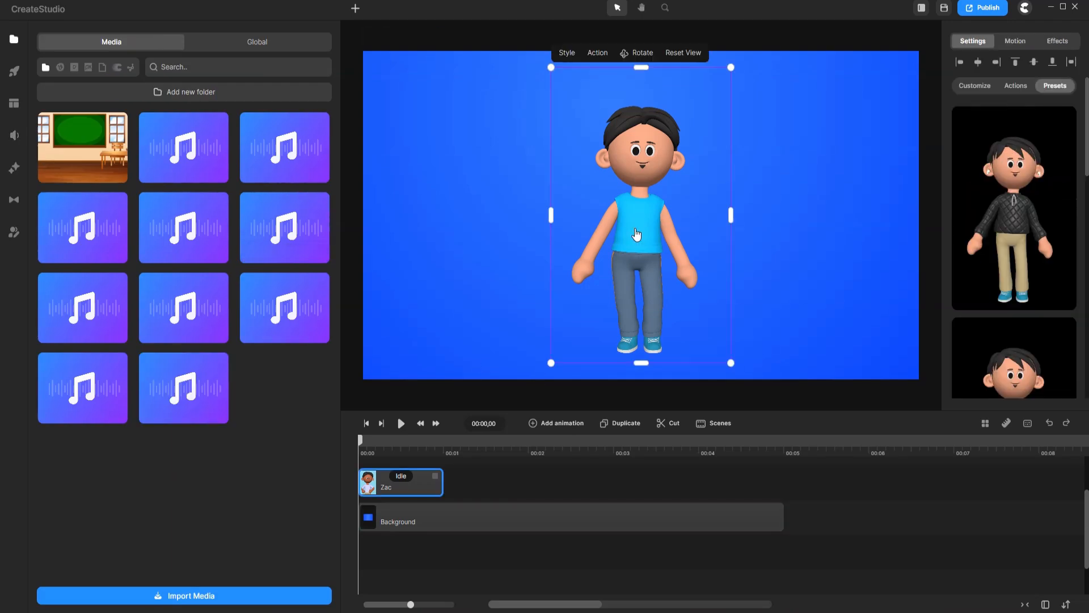
click(1015, 87)
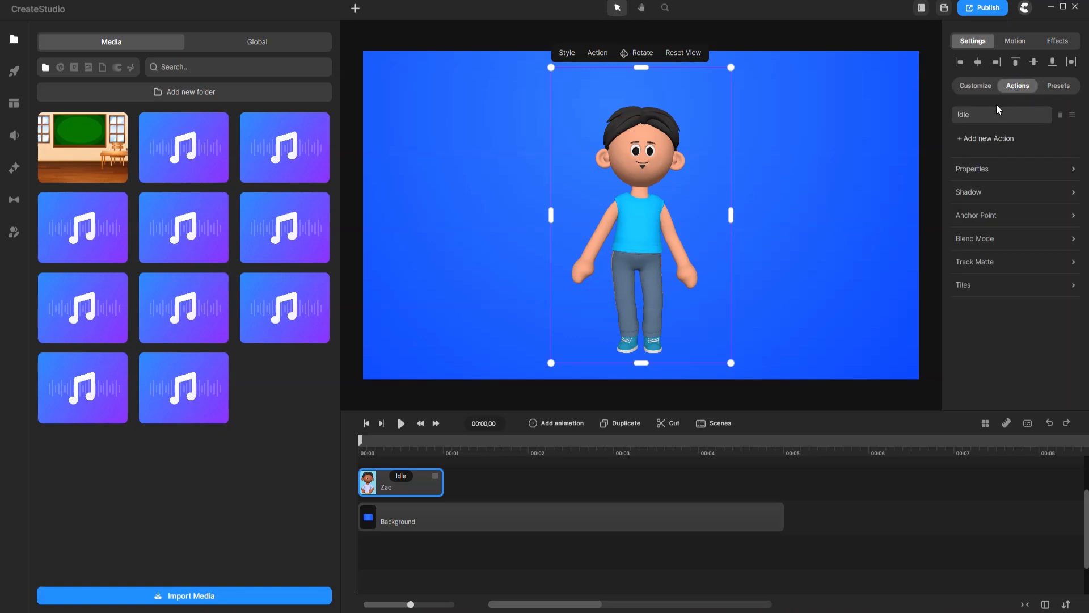
click(986, 118)
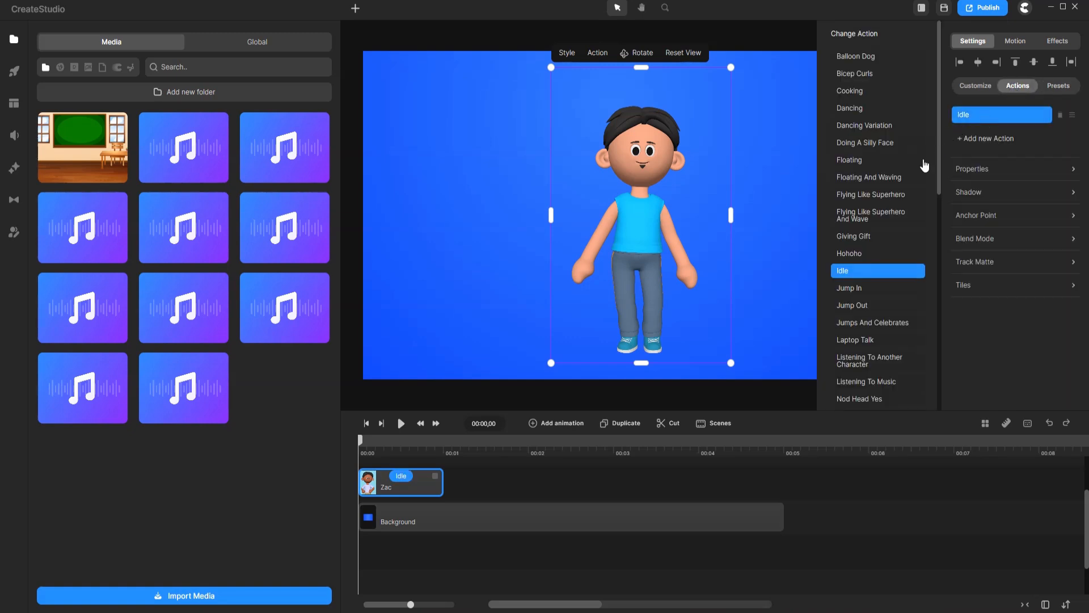
click(863, 288)
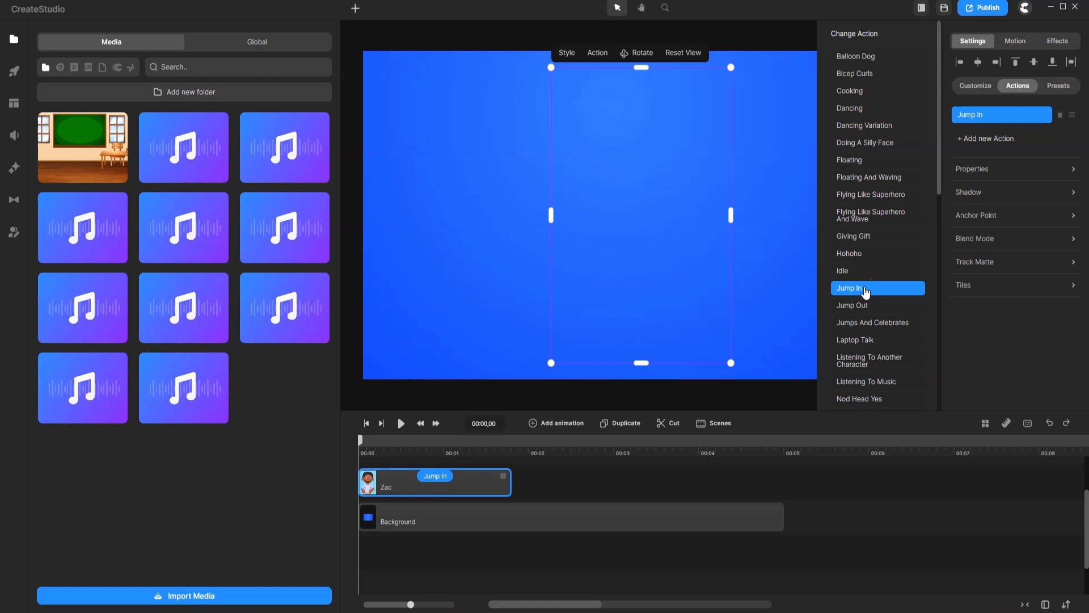
click(988, 350)
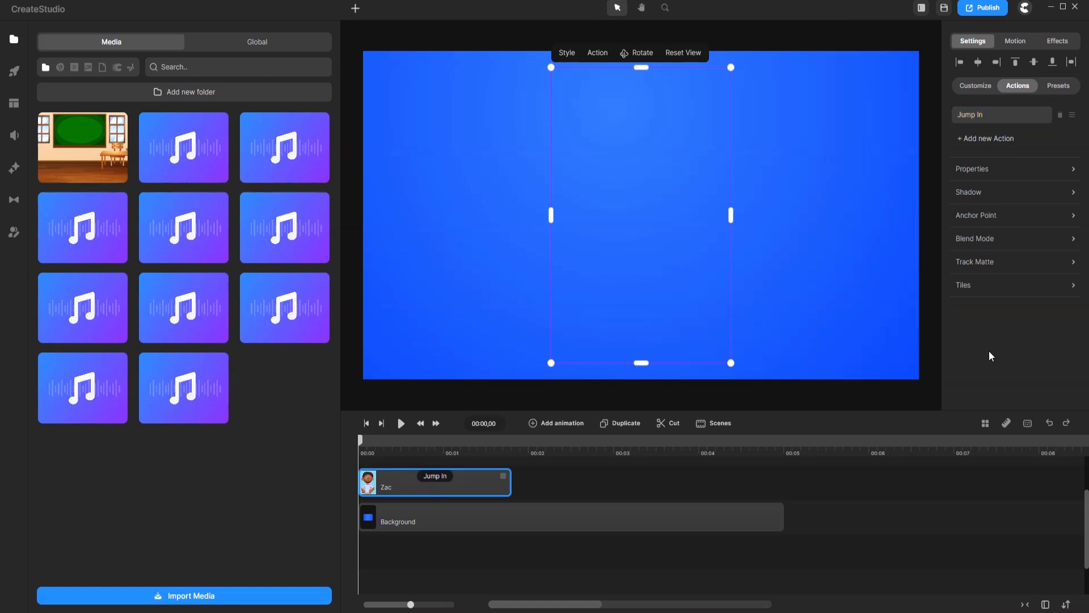
click(402, 426)
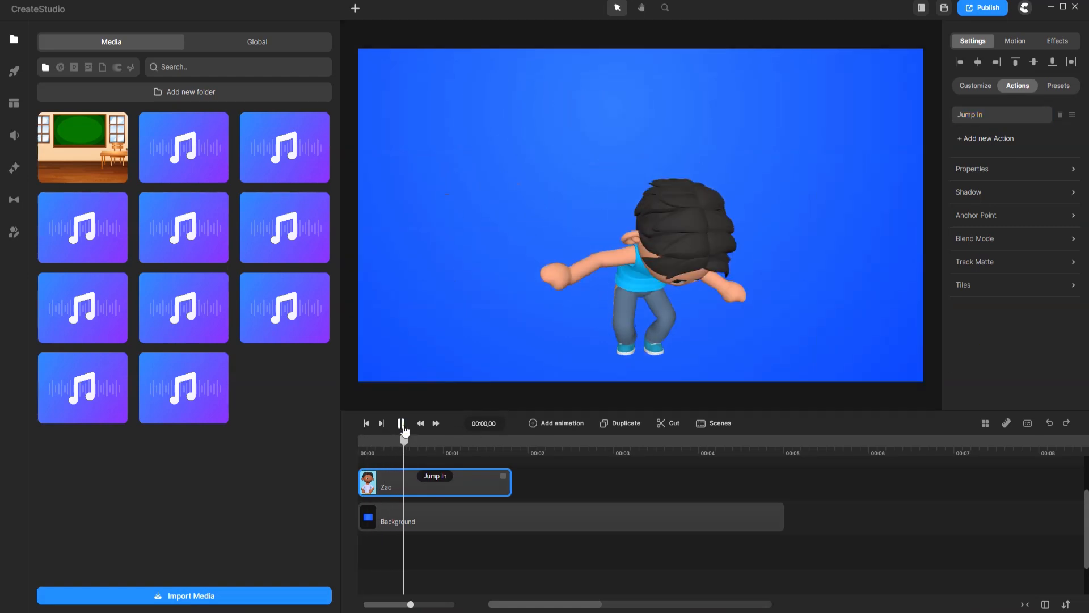
Step: Add a Wave action to Zac after Jump In and preview the timeline from the start
click(403, 426)
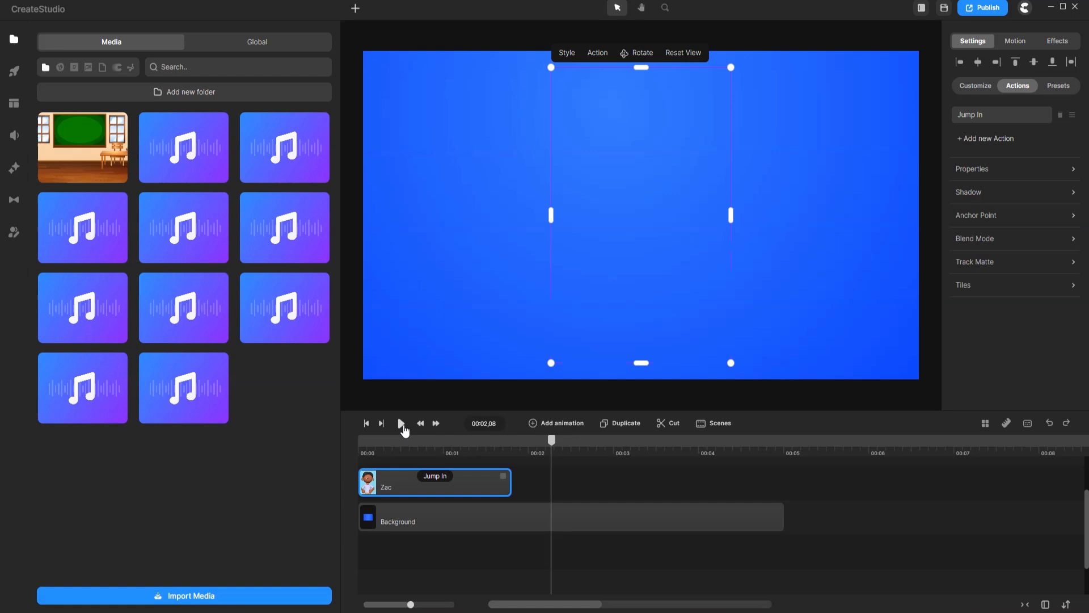
drag(550, 443, 452, 443)
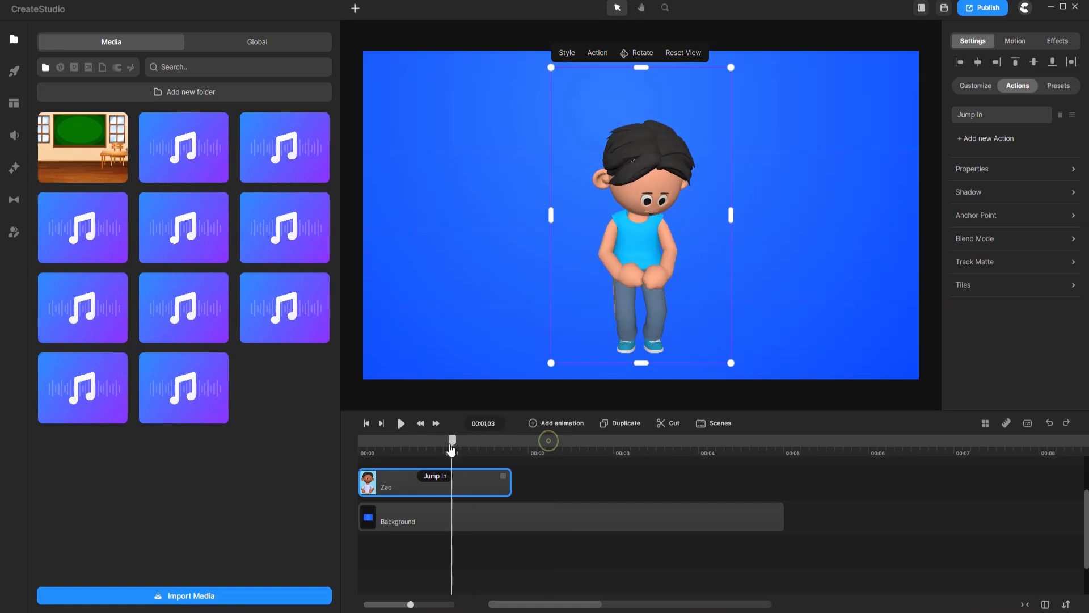
click(1000, 140)
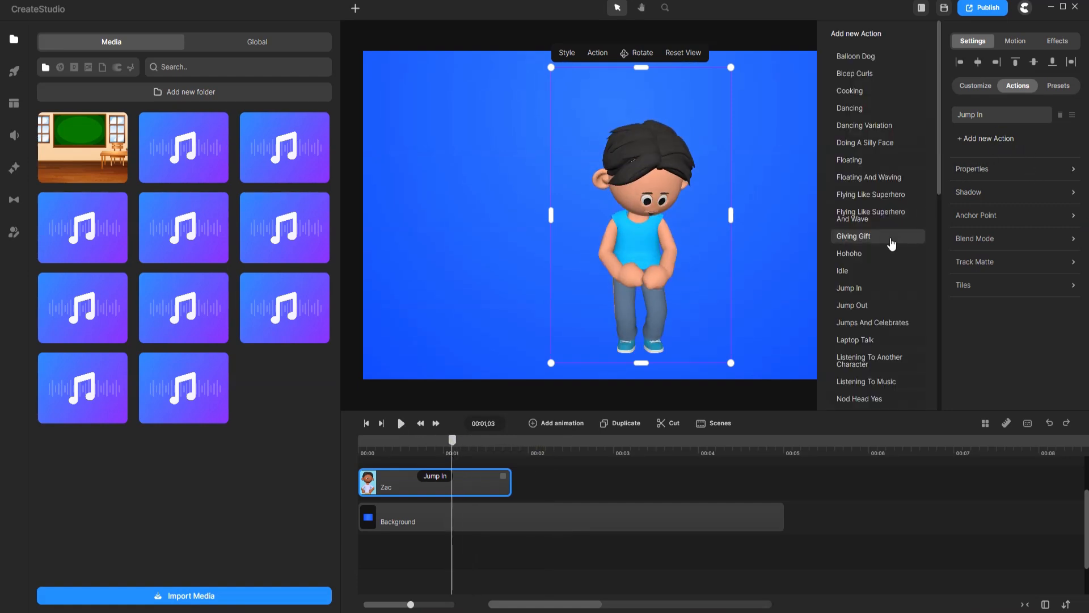
scroll(890, 238, down, 5)
scroll(873, 266, down, 1)
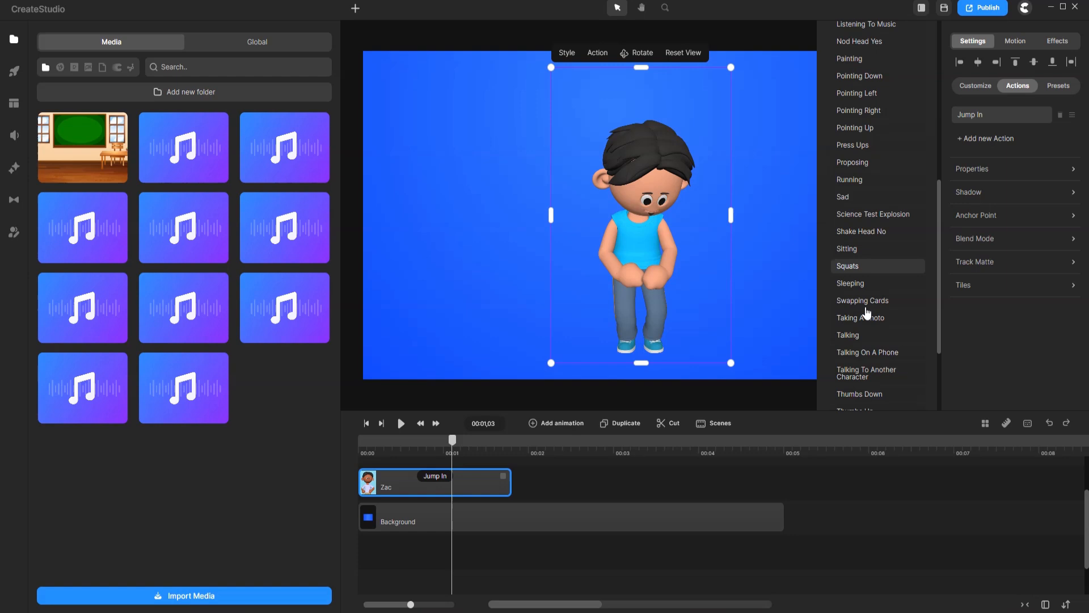
scroll(859, 334, down, 2)
scroll(866, 339, down, 1)
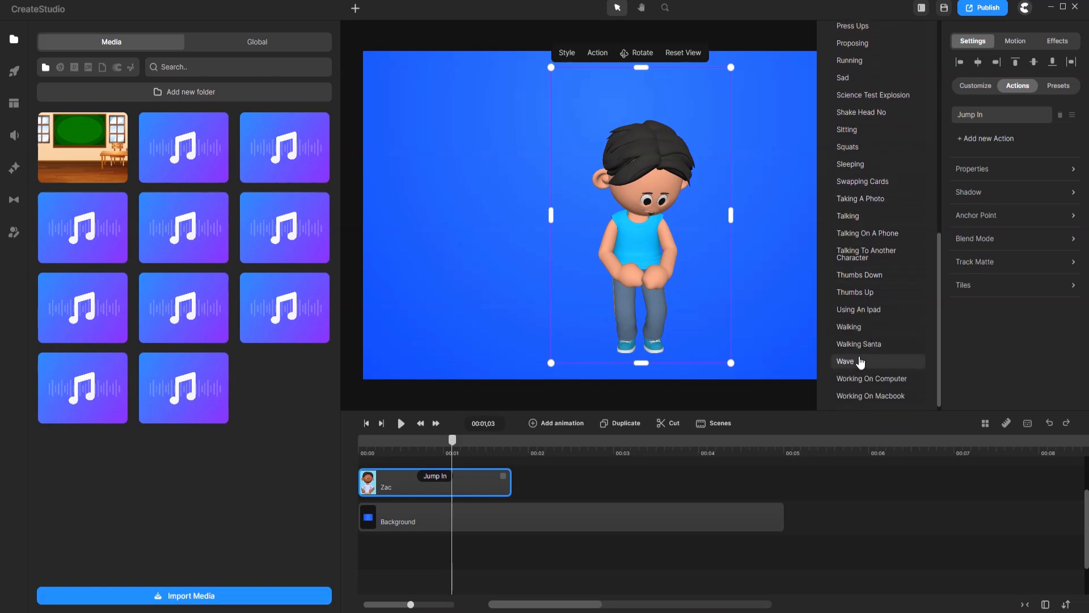
click(851, 360)
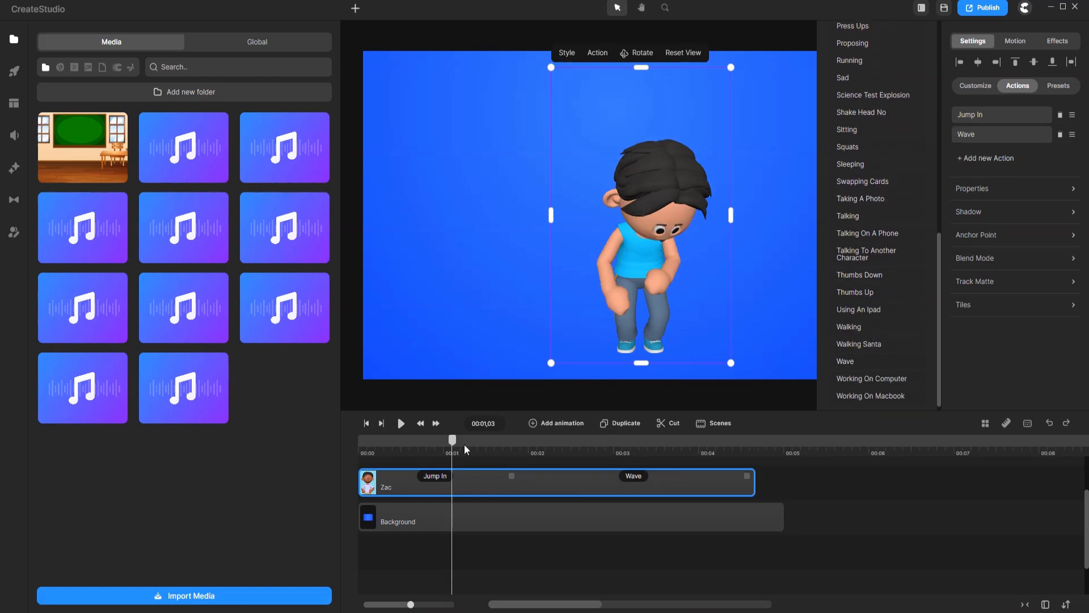
click(367, 424)
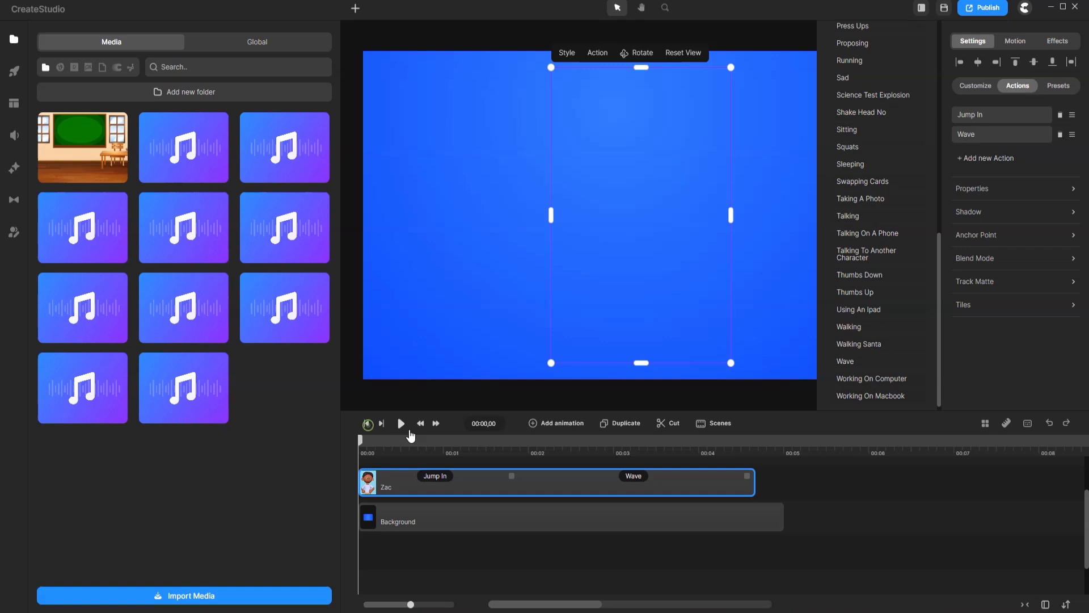
click(401, 424)
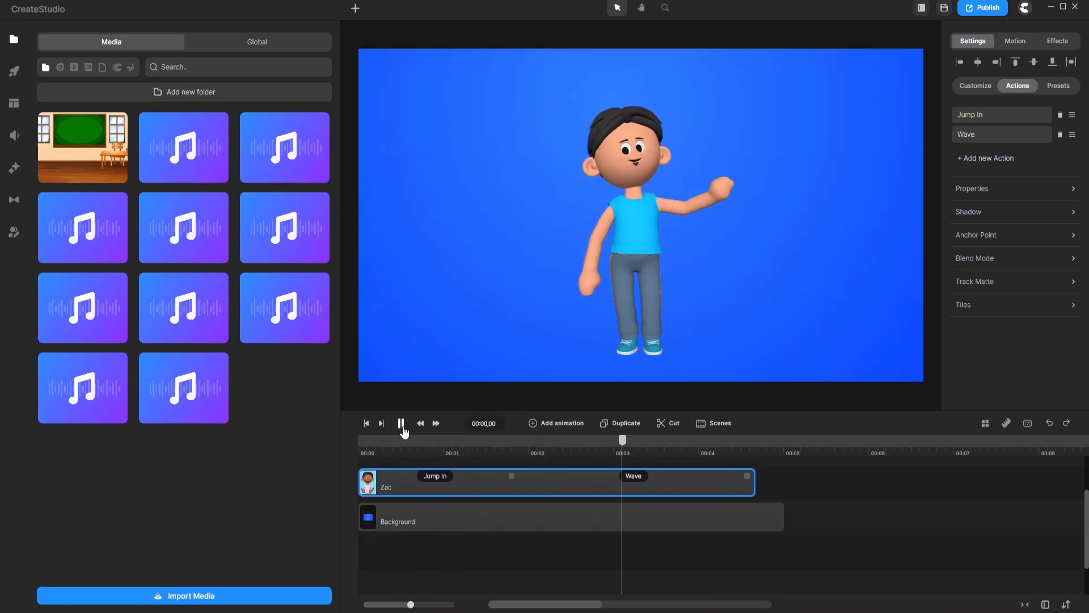
click(403, 425)
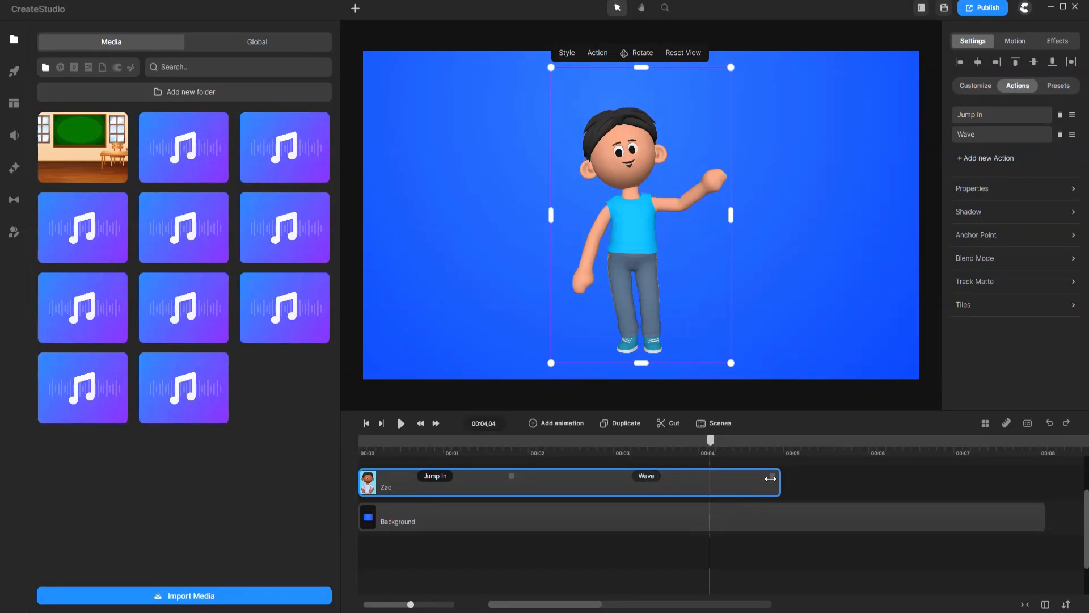
Step: Extend Zac's Wave action to about 7.4 seconds on the timeline and preview it from the start
drag(797, 477, 1007, 477)
click(366, 426)
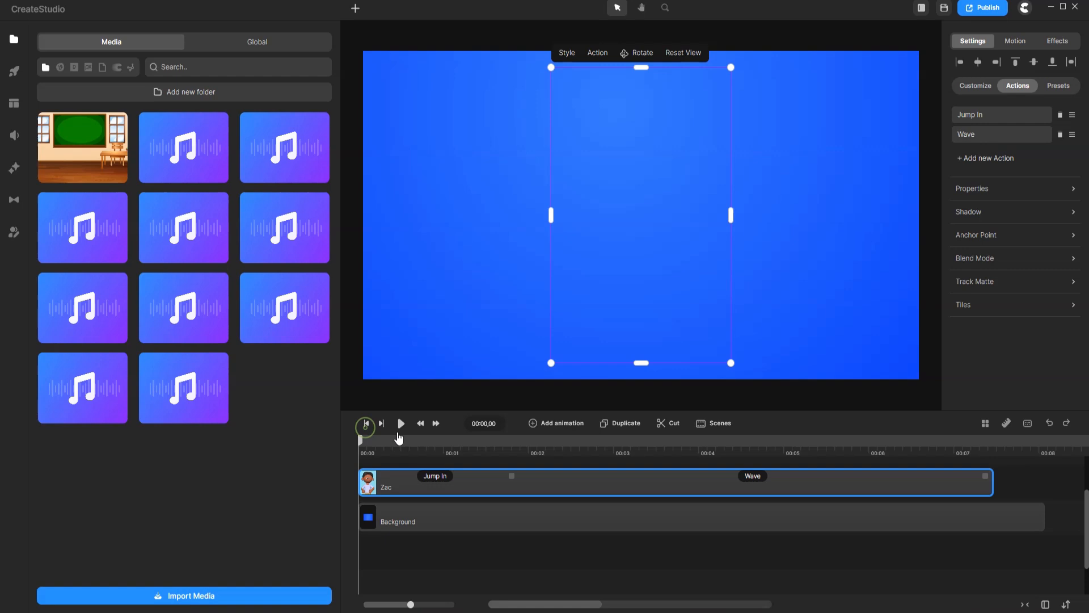
click(401, 425)
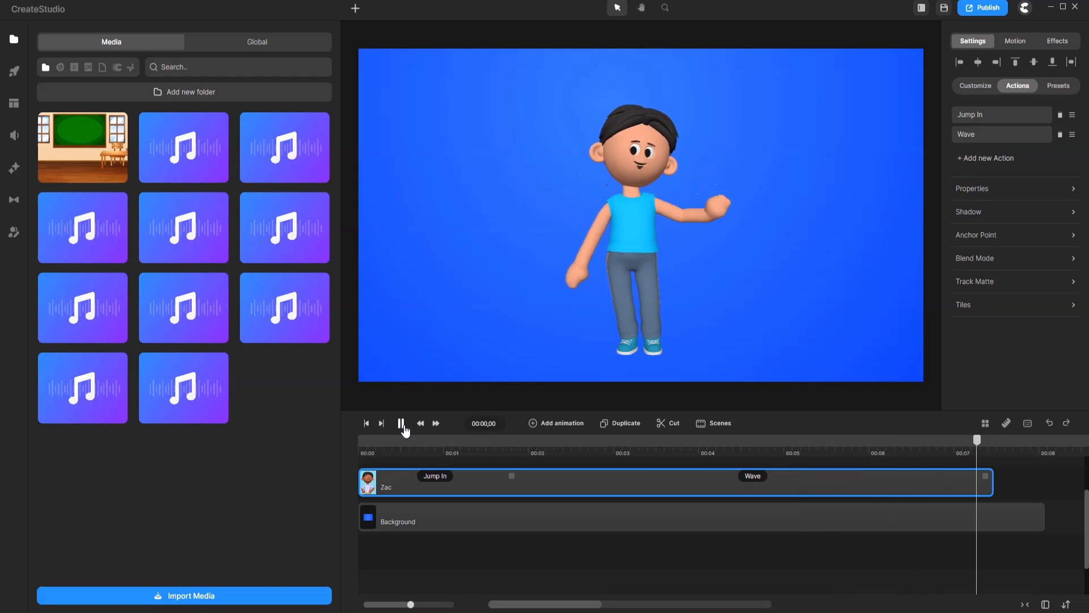
Step: Shorten Zac's Wave action to end at about 5.1 seconds and preview the timeline from the start
drag(985, 474, 788, 460)
click(367, 424)
click(400, 424)
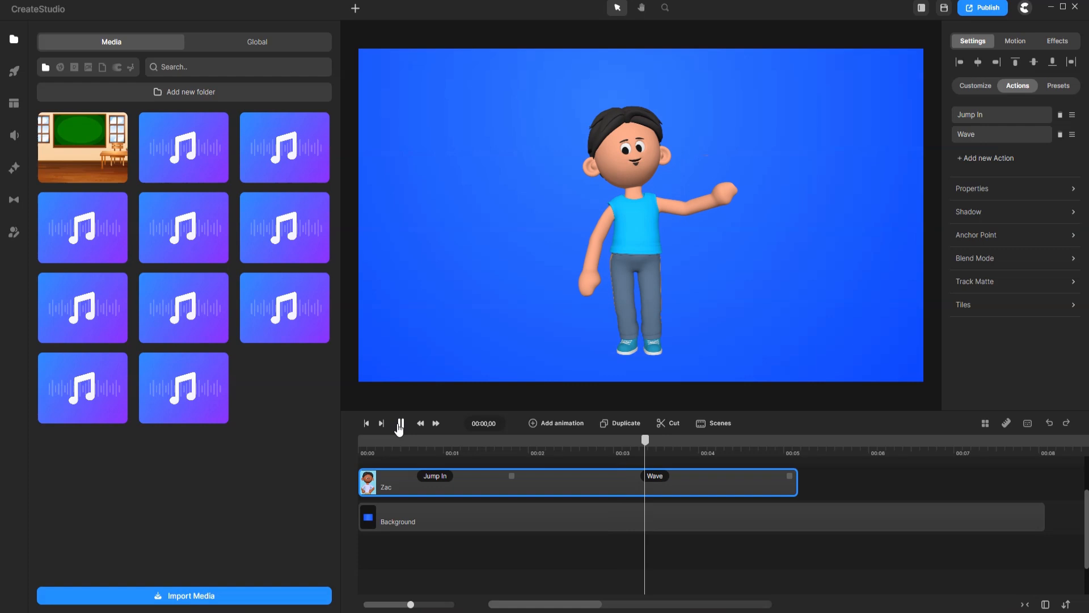
click(400, 424)
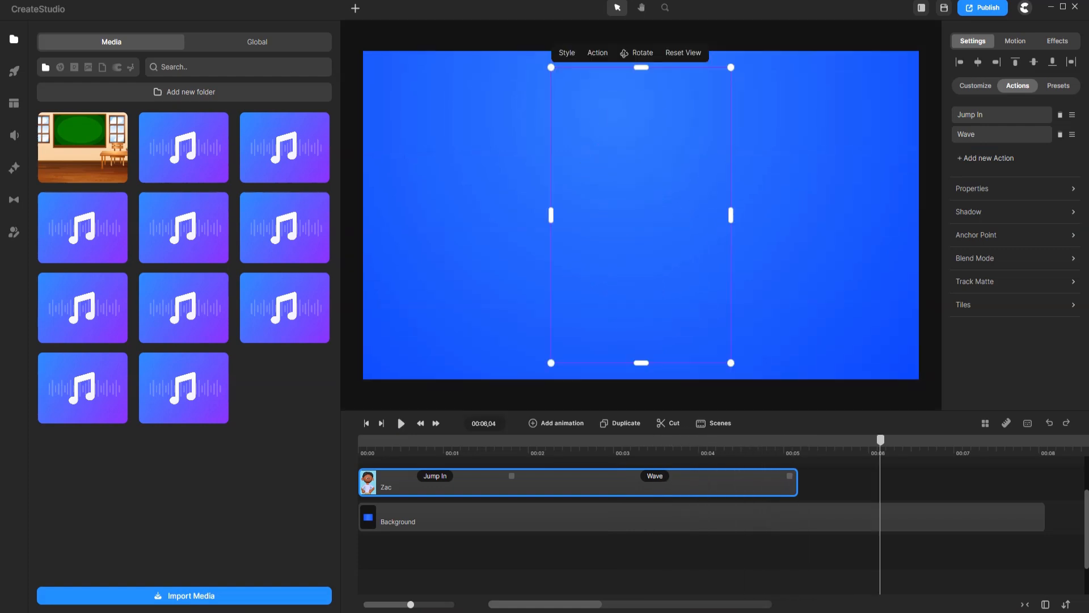
Step: Add the intro speech clip below the background layer, starting at about 1.9 seconds, and play the timeline to check its timing
drag(77, 236, 418, 550)
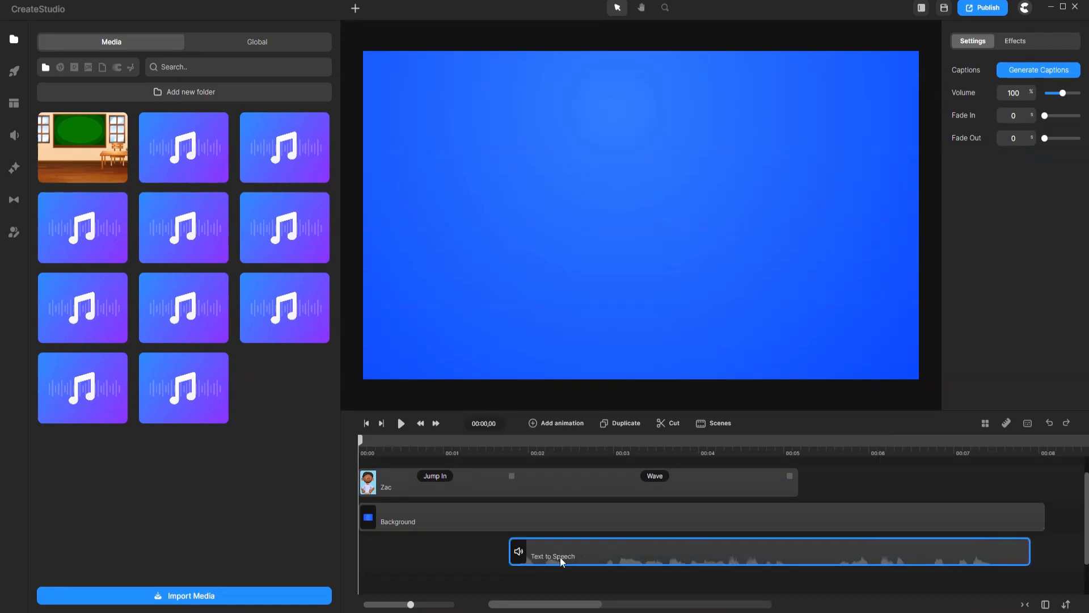
drag(560, 557, 574, 556)
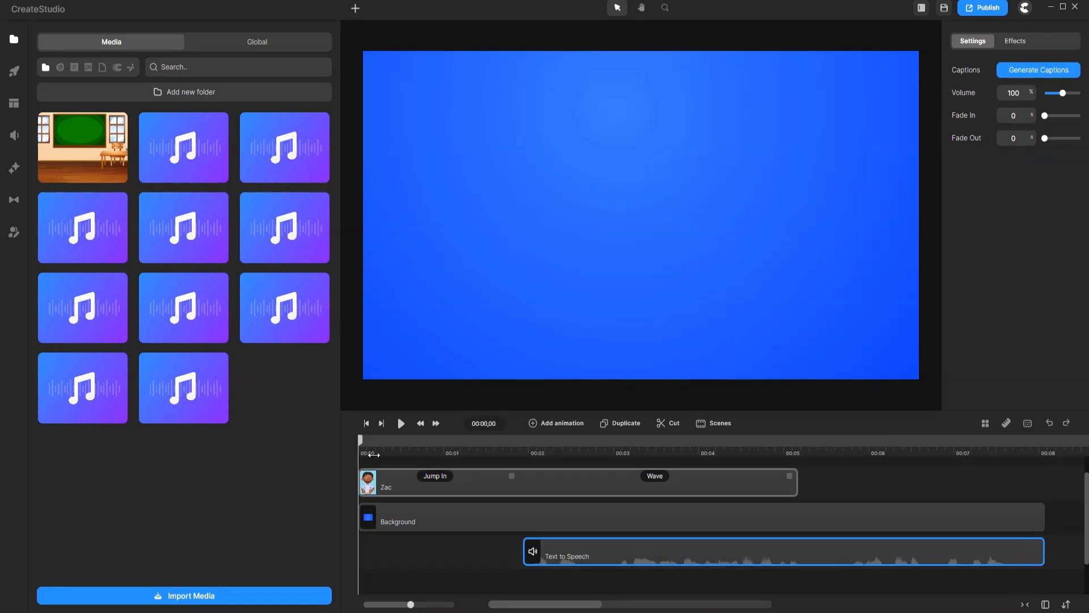
key(space)
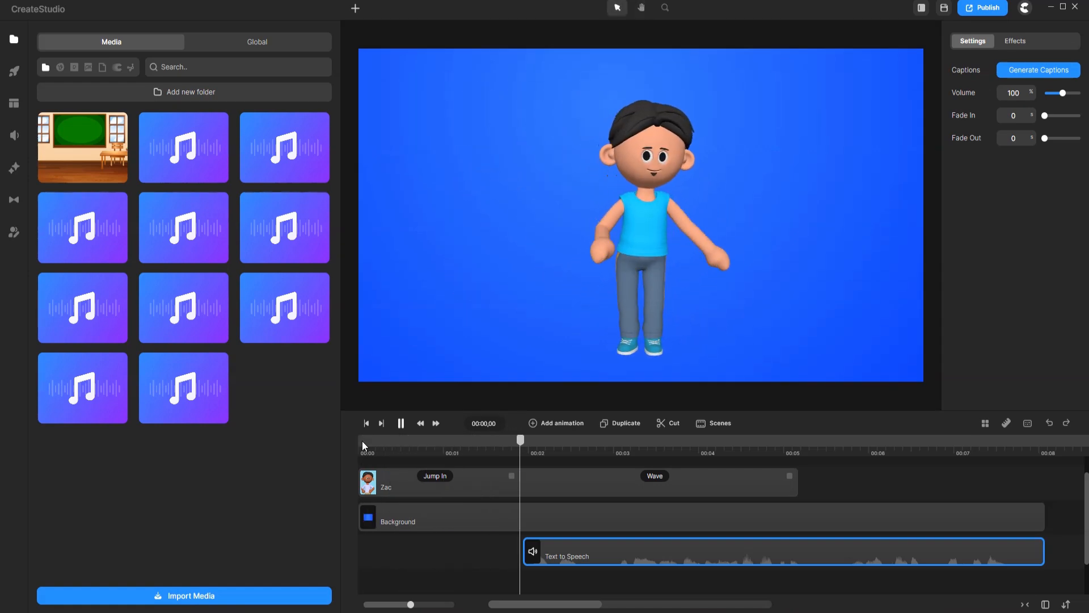
key(space)
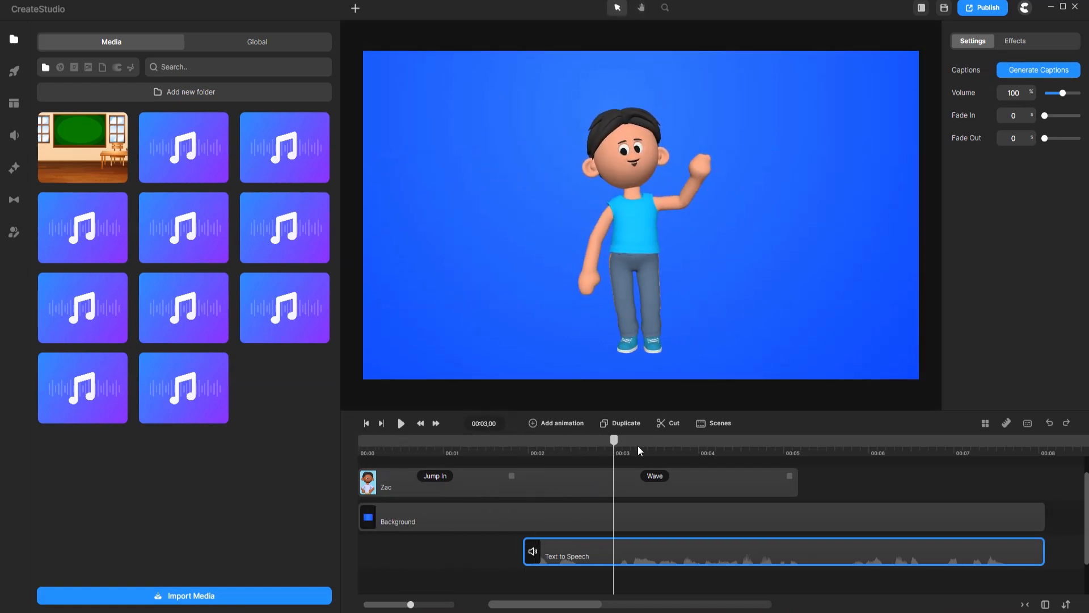
Step: Cut the speech clip at 00:02,26 and move its second part to start where Zac's Wave action ends
drag(617, 447, 603, 445)
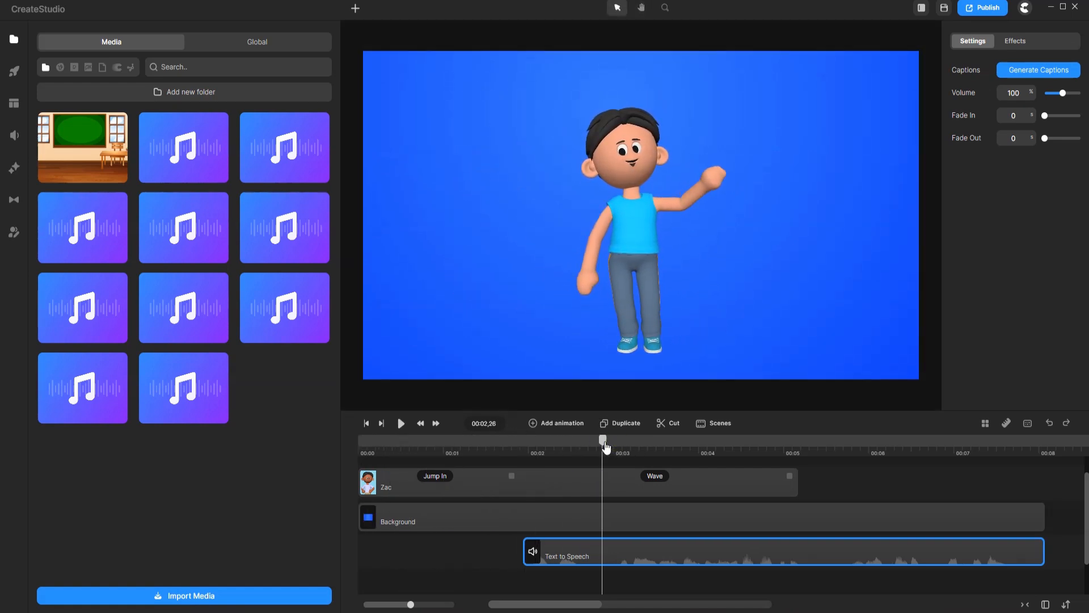
click(668, 425)
drag(660, 564, 853, 566)
click(564, 528)
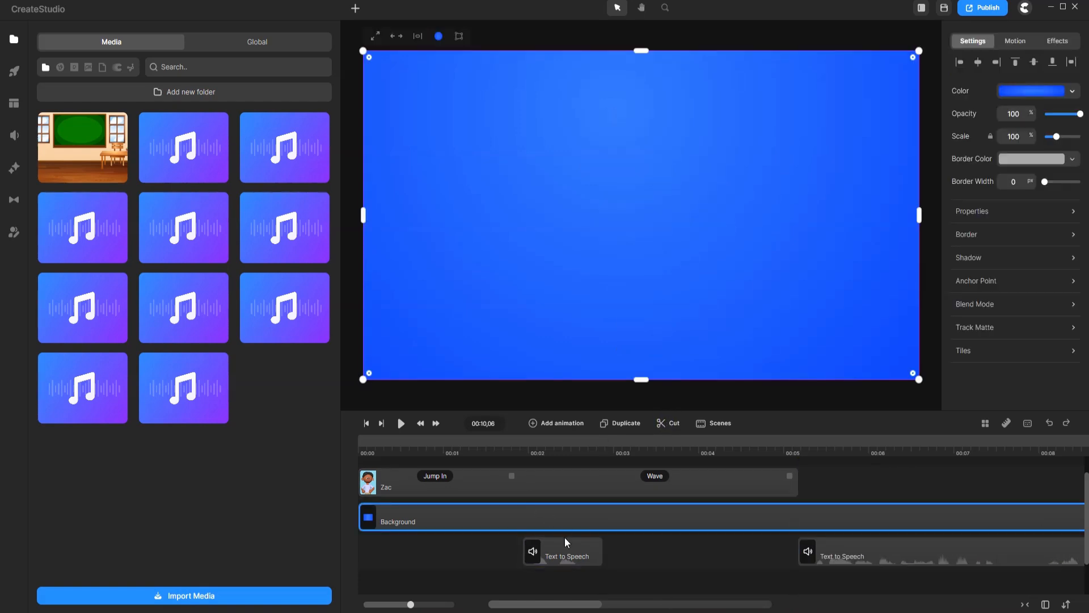
Step: Lip-sync Zac to the short first speech part and preview the timeline from the start
click(562, 557)
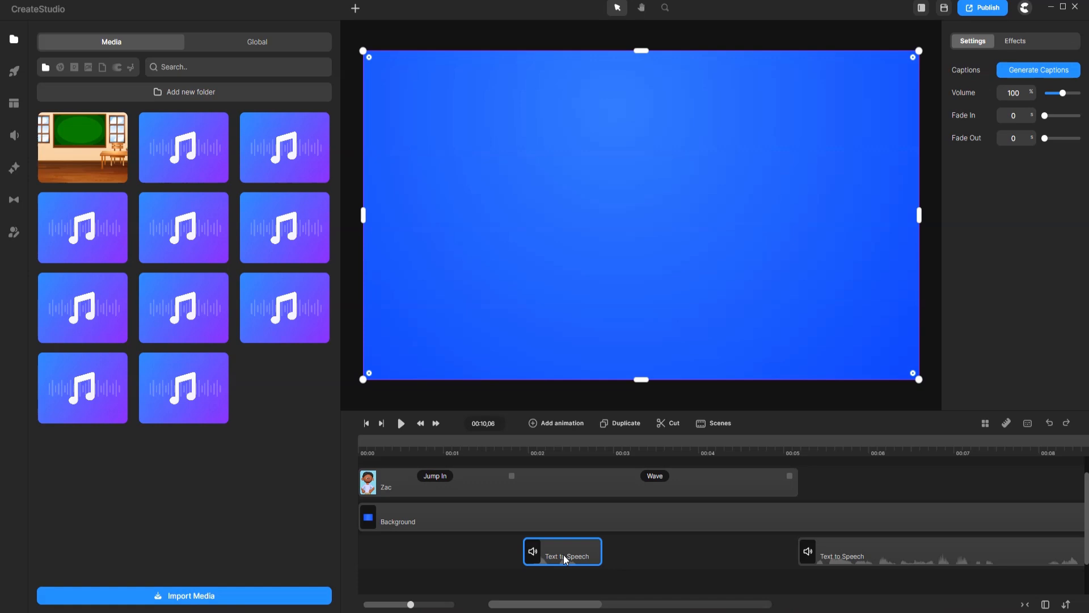
right_click(563, 553)
click(618, 370)
click(363, 424)
click(401, 423)
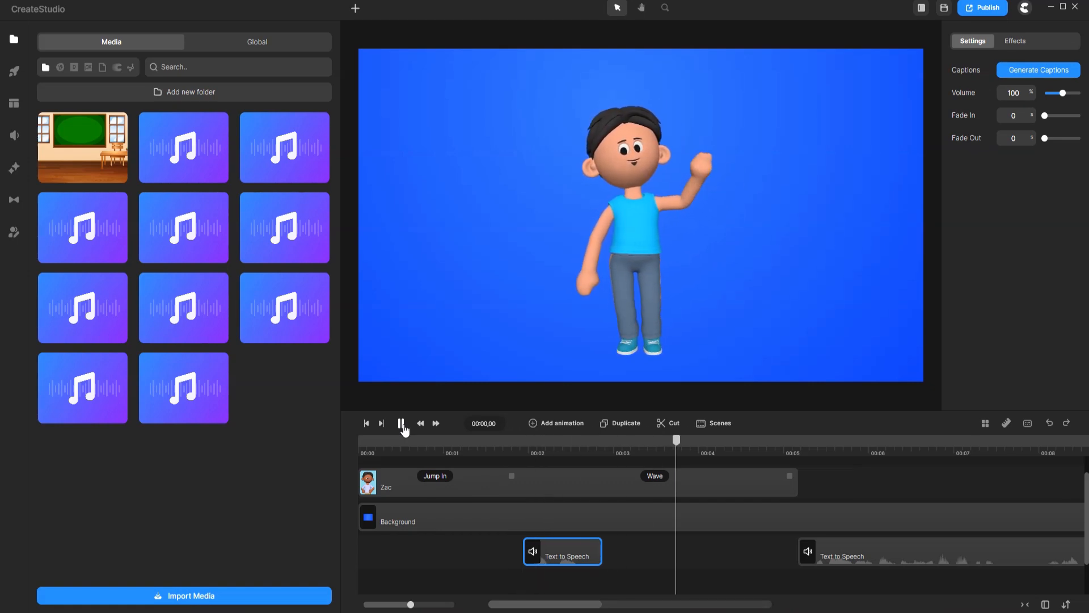
click(401, 423)
Step: Add a Talking action to Zac after Wave and extend it to just past the end of the second speech part
click(723, 487)
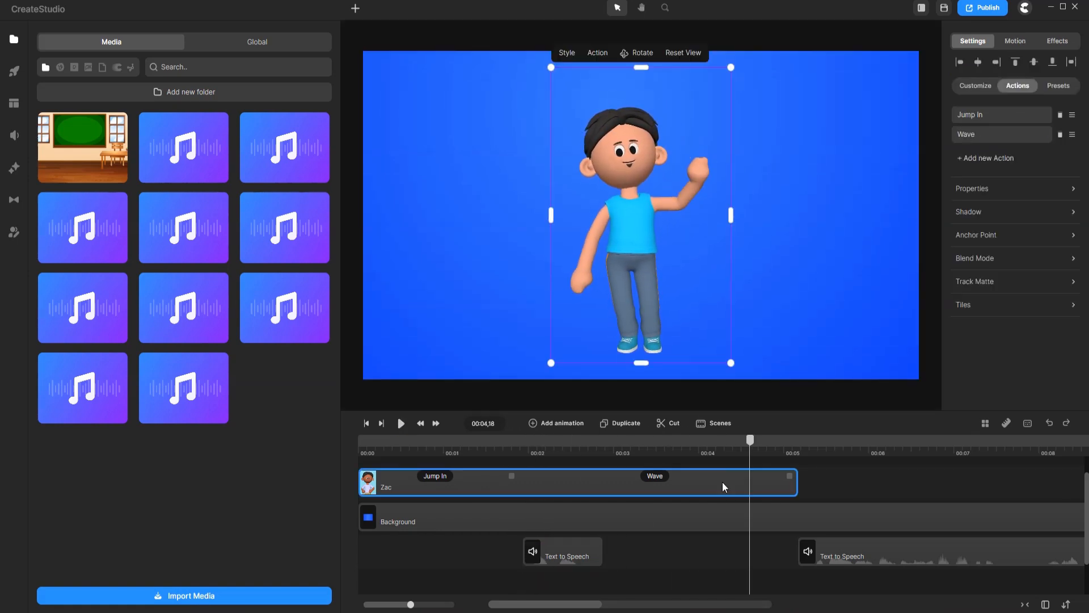
click(989, 158)
scroll(885, 198, down, 10)
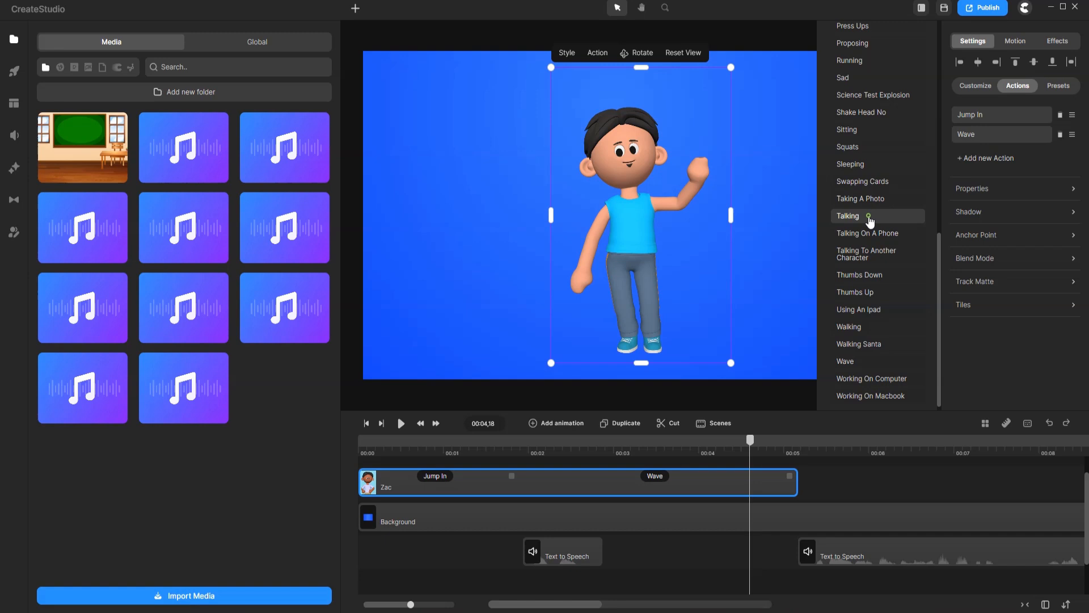
click(870, 221)
scroll(845, 485, right, 3)
scroll(846, 485, right, 5)
drag(764, 477, 783, 478)
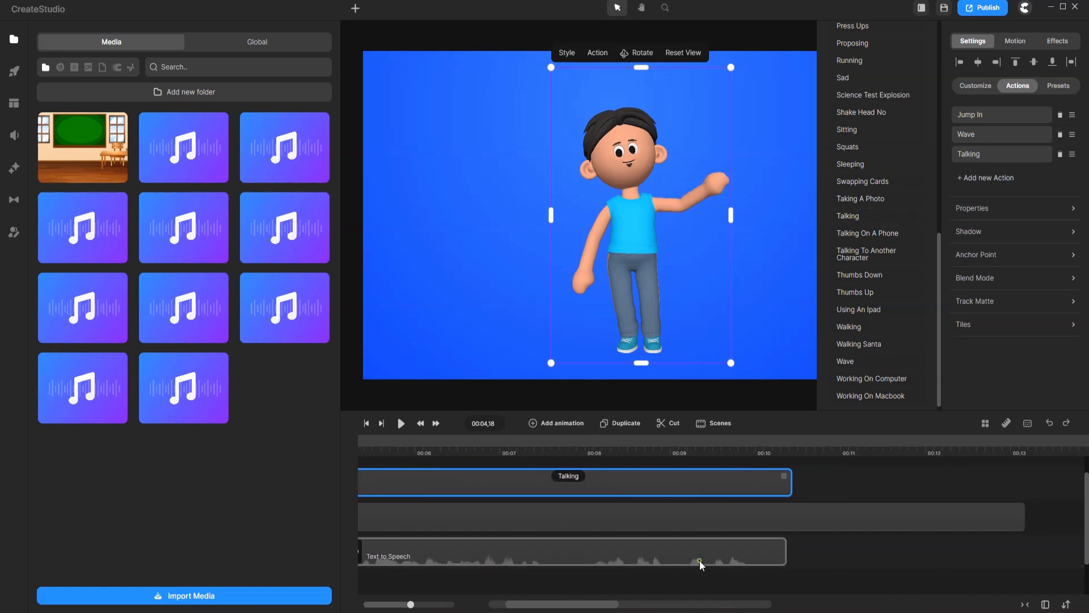
Step: Lip-sync Zac to the second speech part and preview the timeline from the start
right_click(699, 560)
click(751, 363)
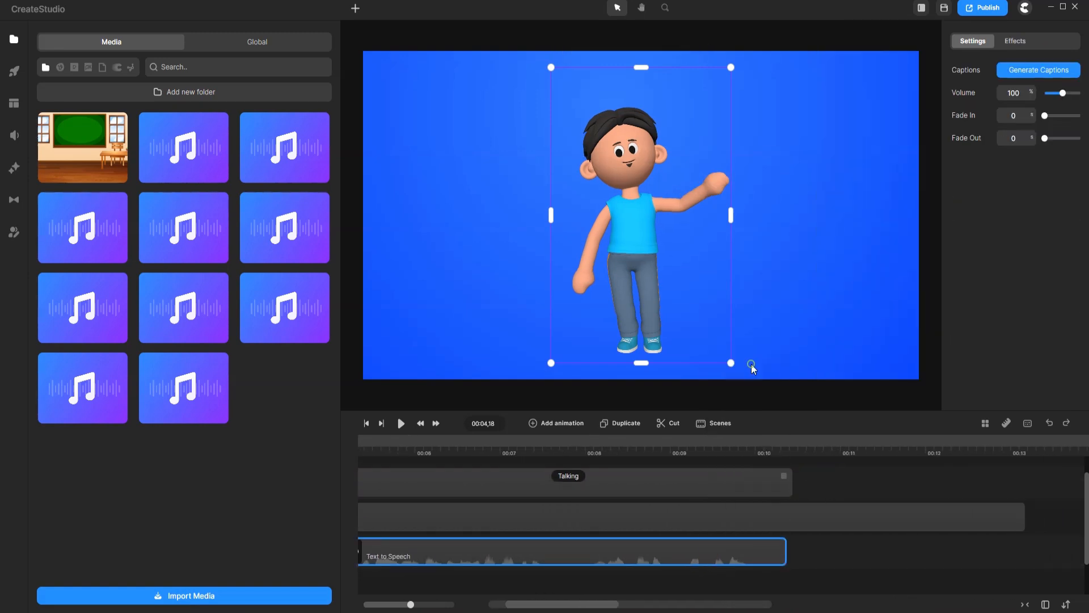
click(367, 424)
click(401, 423)
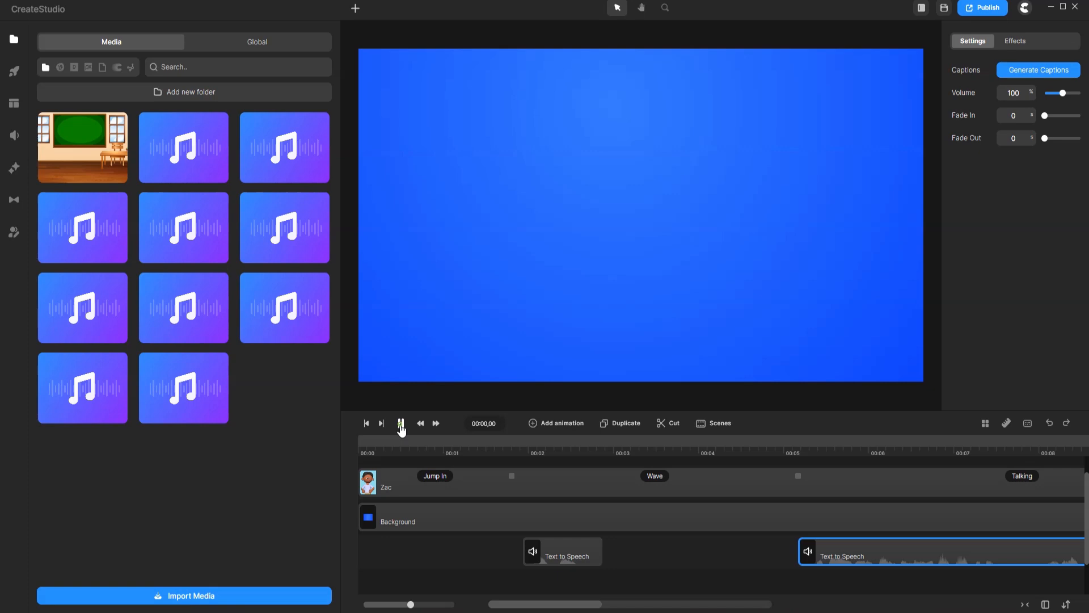
click(401, 424)
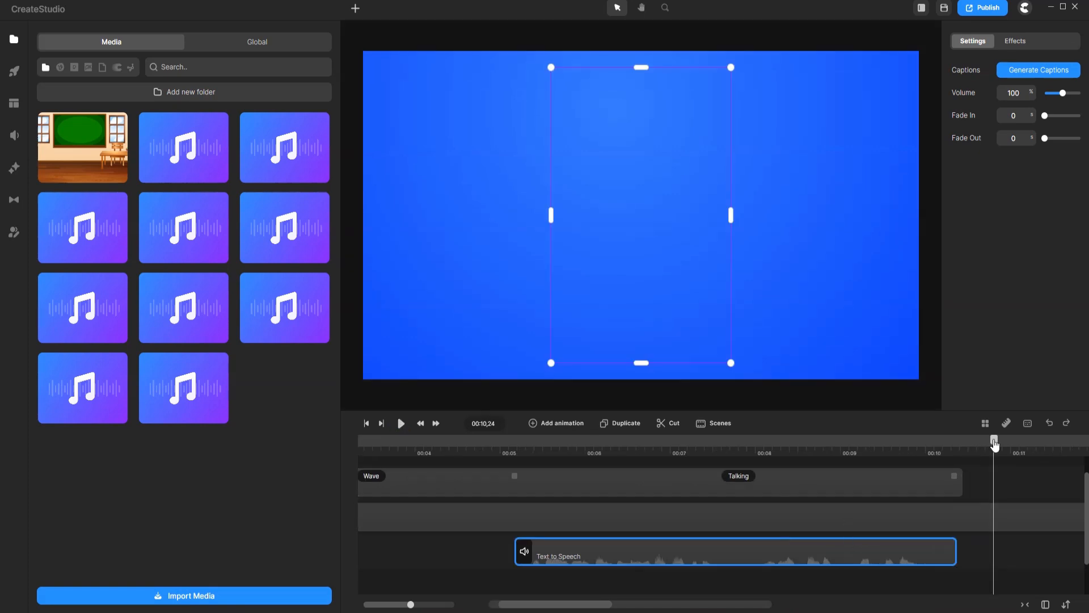
Step: Add a text layer reading "ALPHABETS" at 00:05,11 and place it over the character's feet
drag(994, 444, 531, 438)
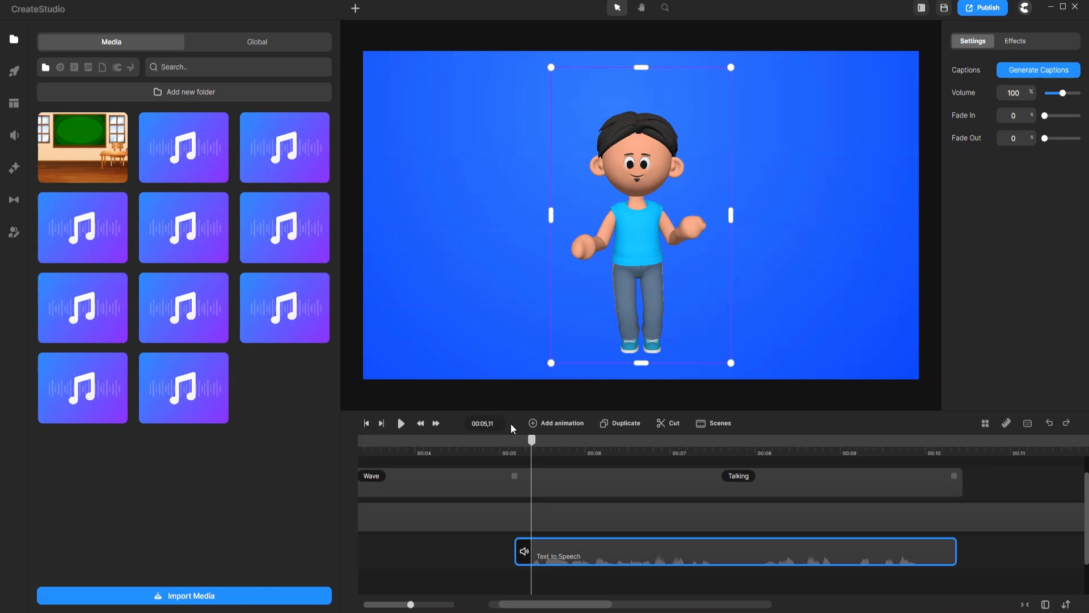
click(355, 9)
click(375, 41)
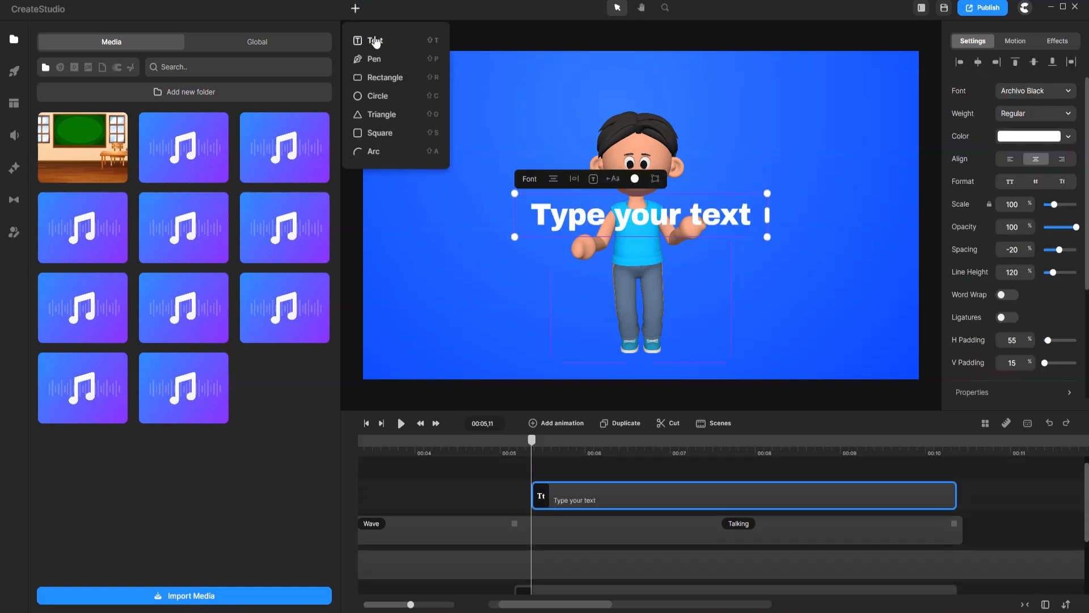
double_click(647, 215)
text(ALPHABETS)
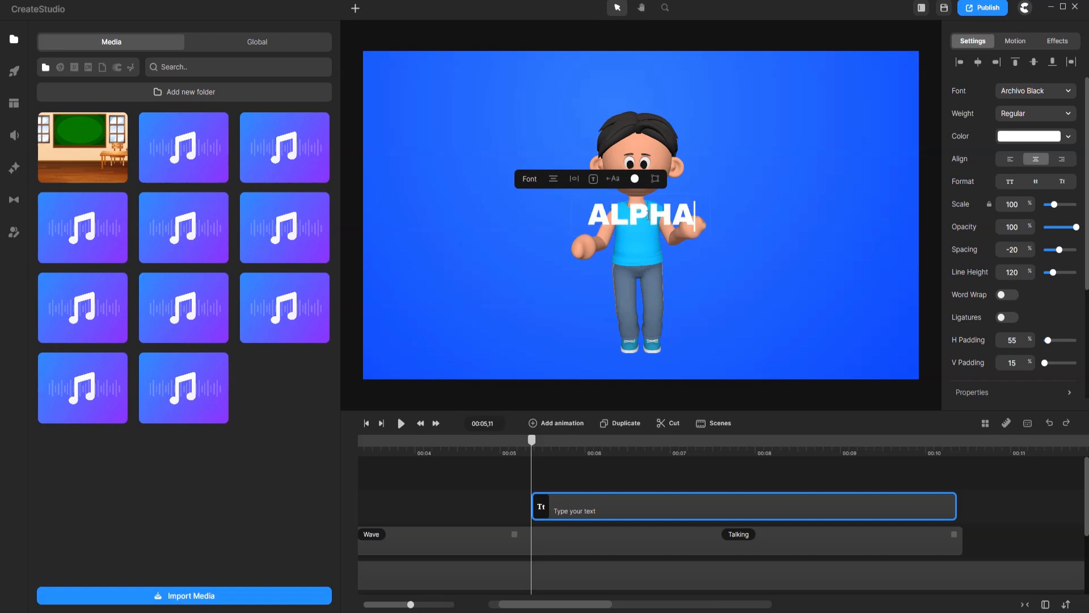
click(686, 262)
drag(690, 211, 691, 330)
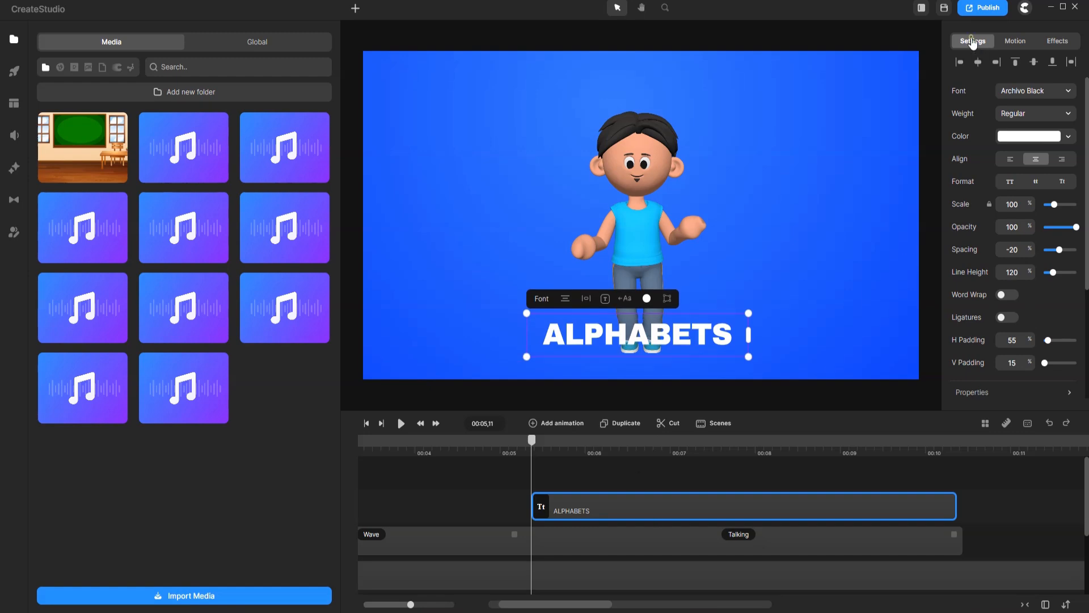
Step: Try the Alfa Slab One, Bakbak One, Baloo Chettan and Bayon fonts on the ALPHABETS text
click(1024, 92)
click(854, 115)
click(847, 243)
click(849, 276)
click(833, 341)
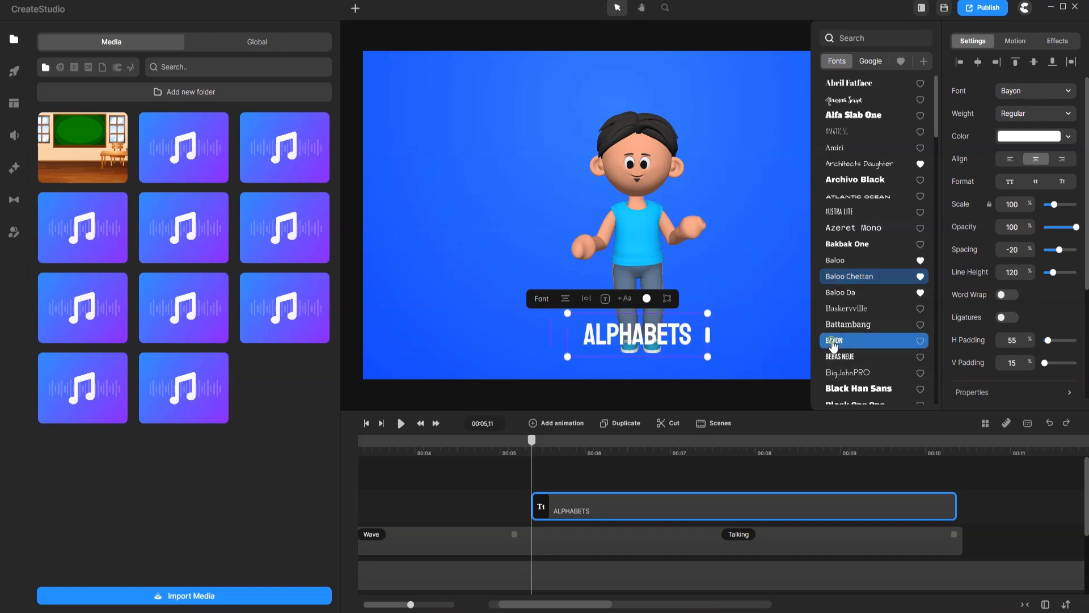
Step: Set the ALPHABETS text to the favourite font Chewy, scale it to 232%, and move it slightly up over the character's legs
click(901, 62)
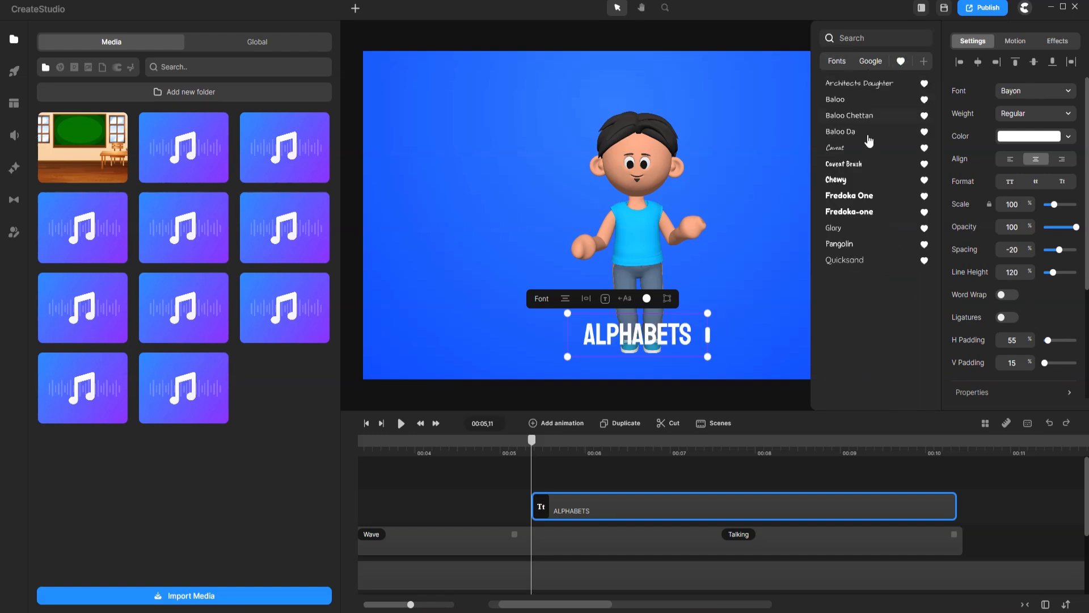
click(849, 182)
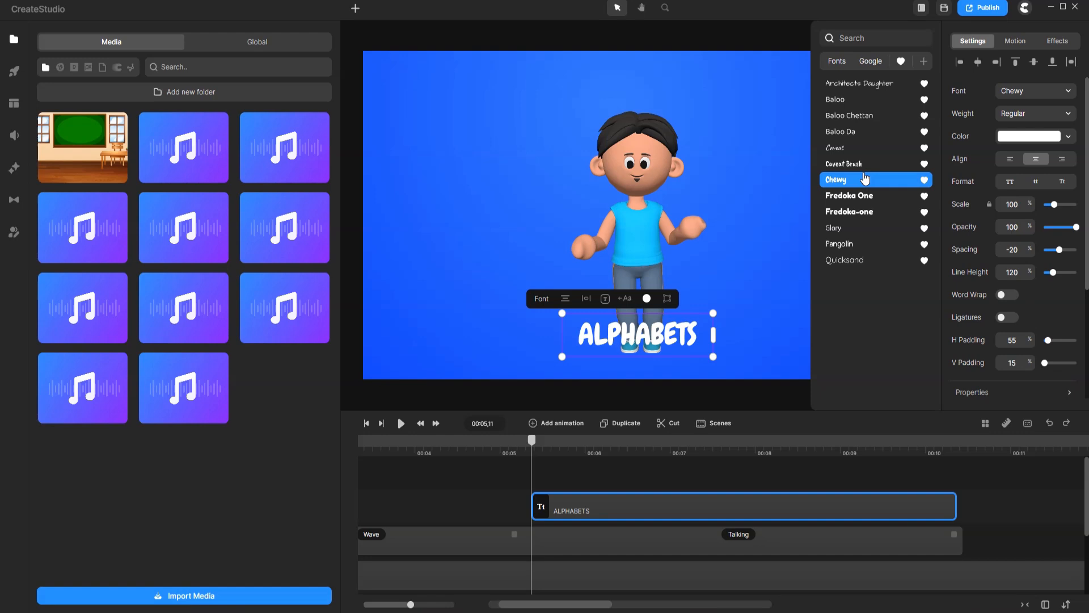
drag(1054, 204, 1068, 206)
drag(747, 342, 746, 325)
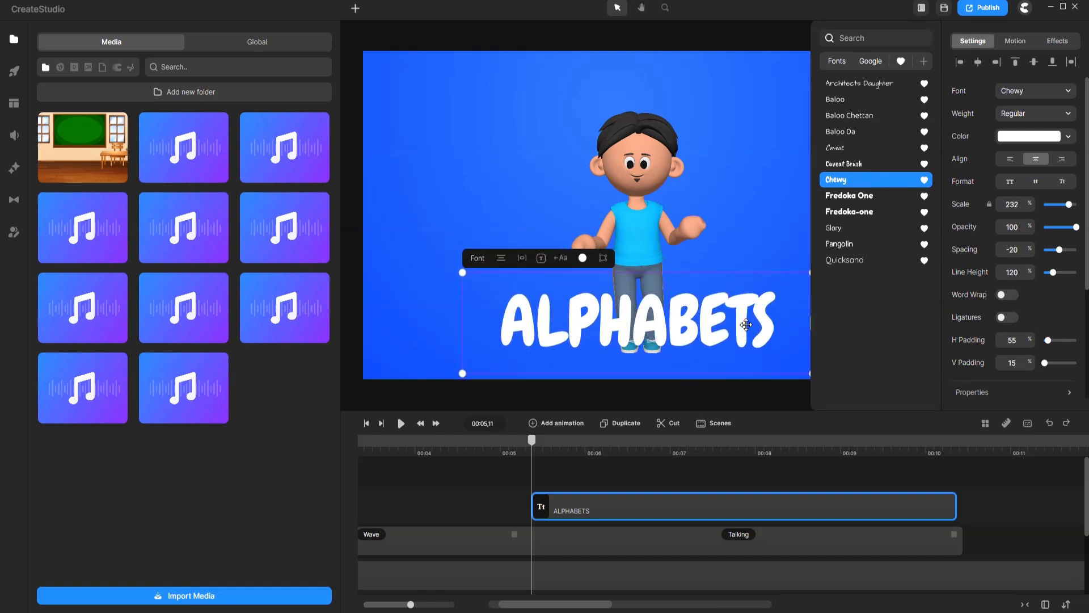
Step: Browse the built-in, Google, import and favourite font options for the ALPHABETS text
click(745, 324)
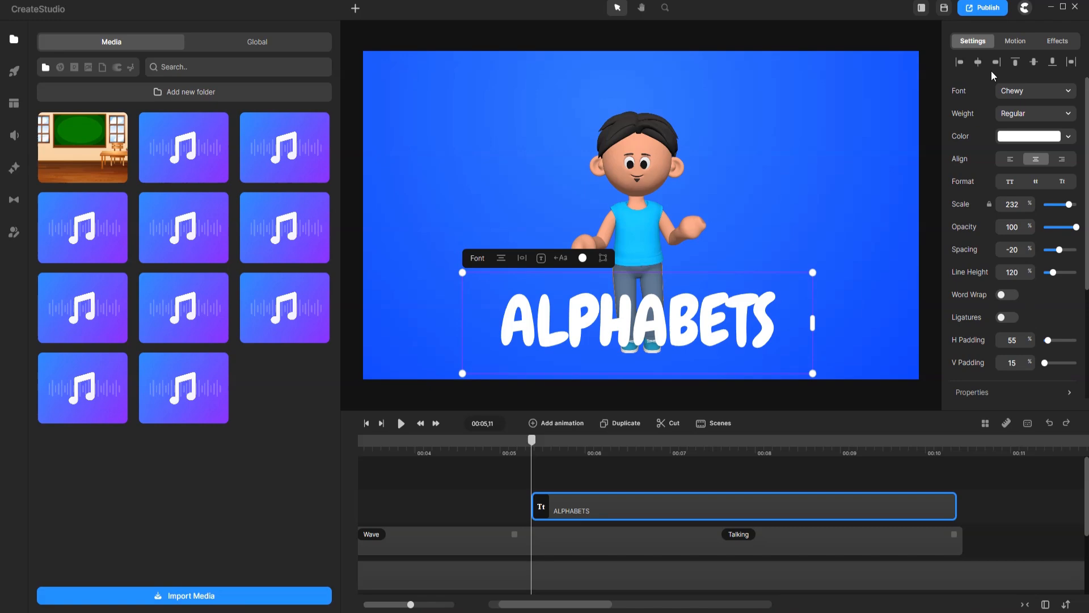
click(1027, 97)
scroll(862, 147, down, 10)
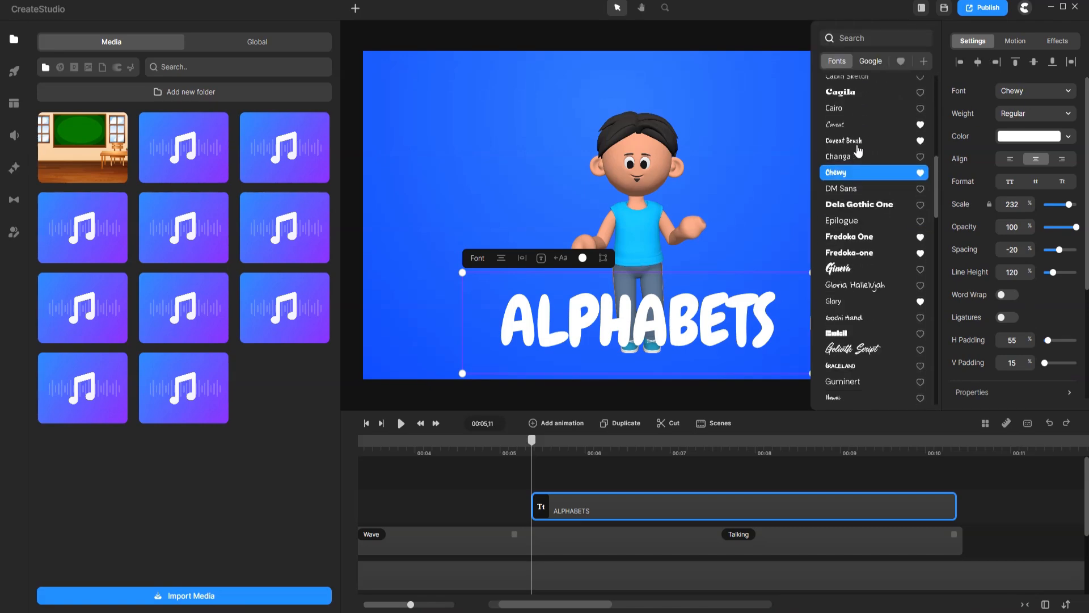
scroll(857, 149, down, 8)
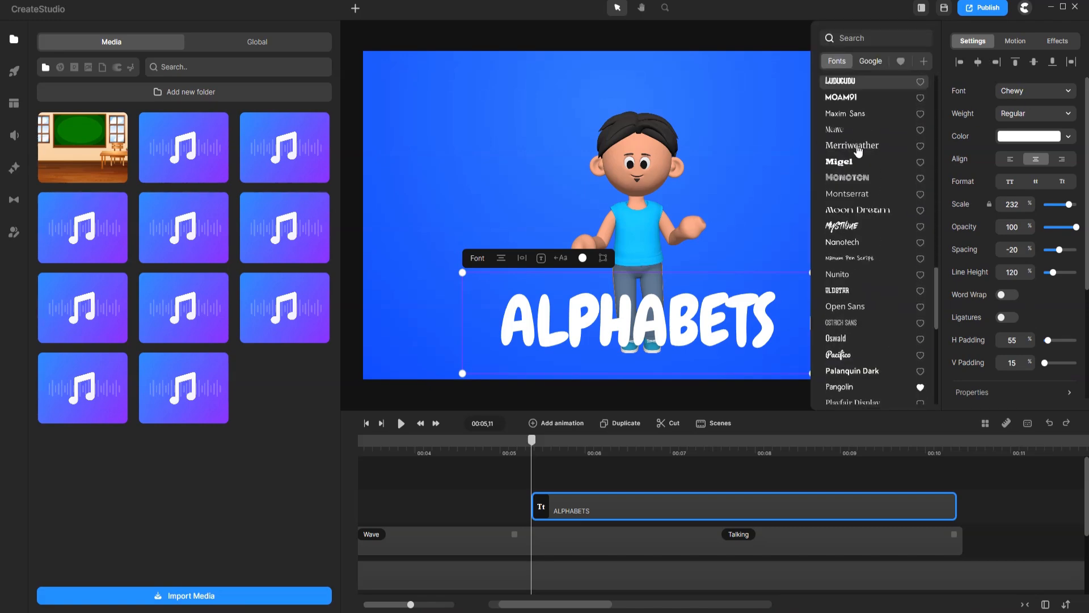
scroll(857, 144, down, 2)
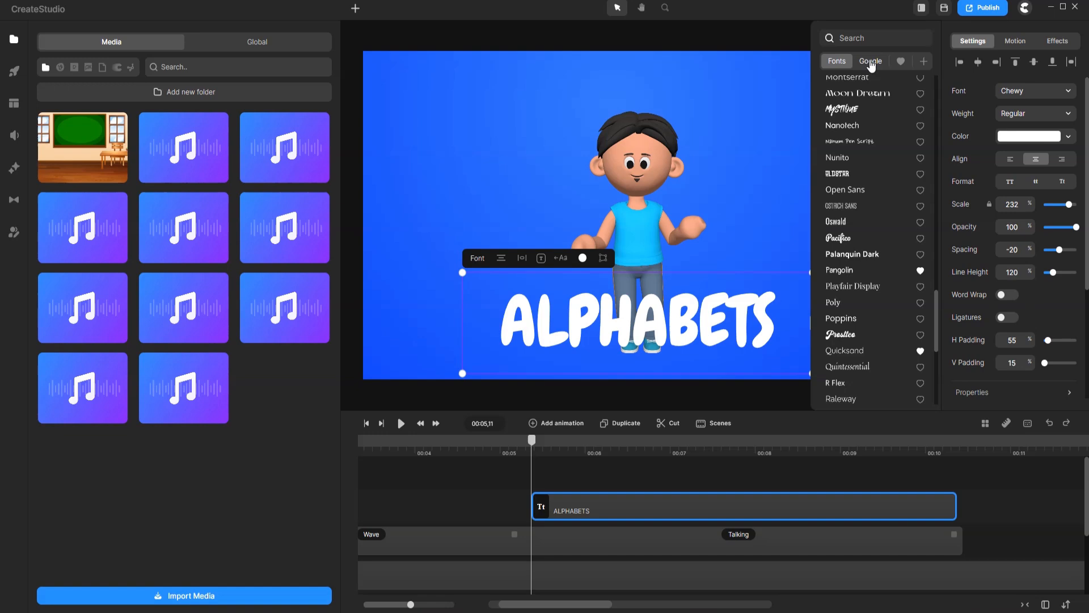
click(872, 62)
scroll(878, 135, down, 4)
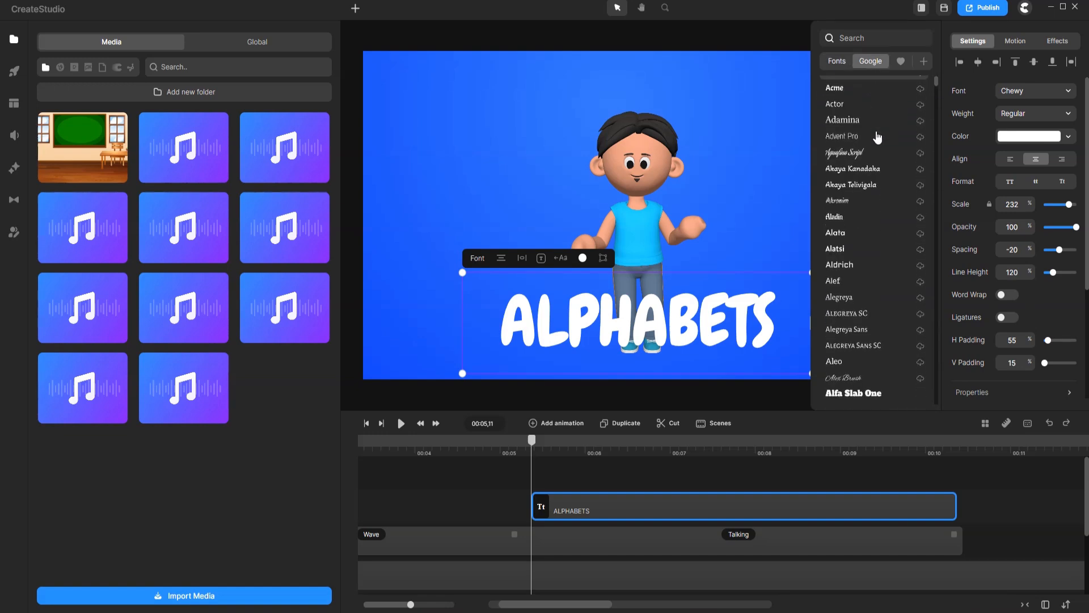
scroll(878, 135, down, 6)
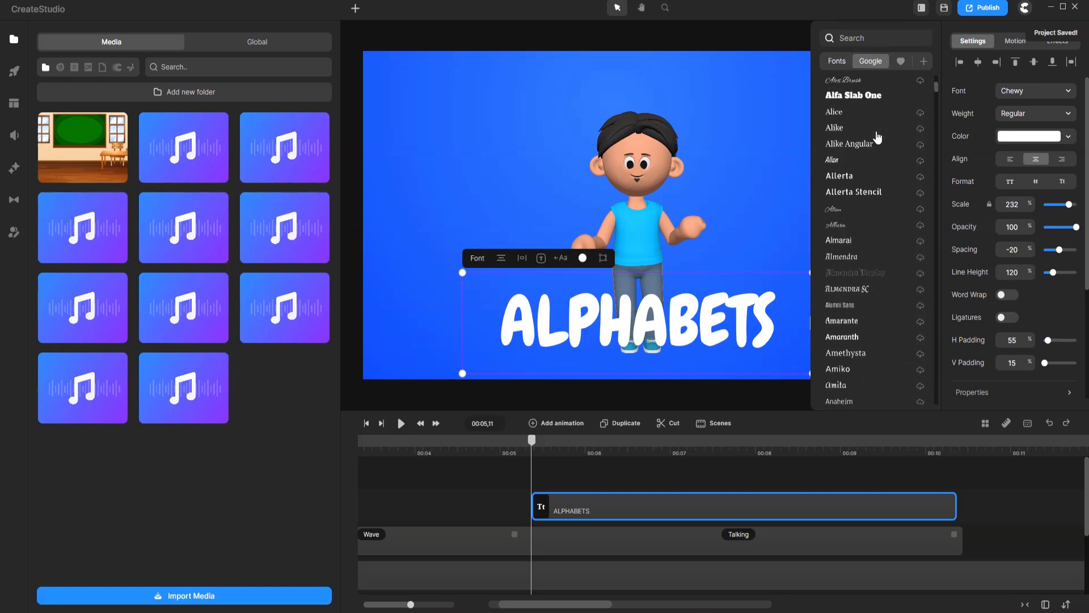
scroll(877, 136, down, 13)
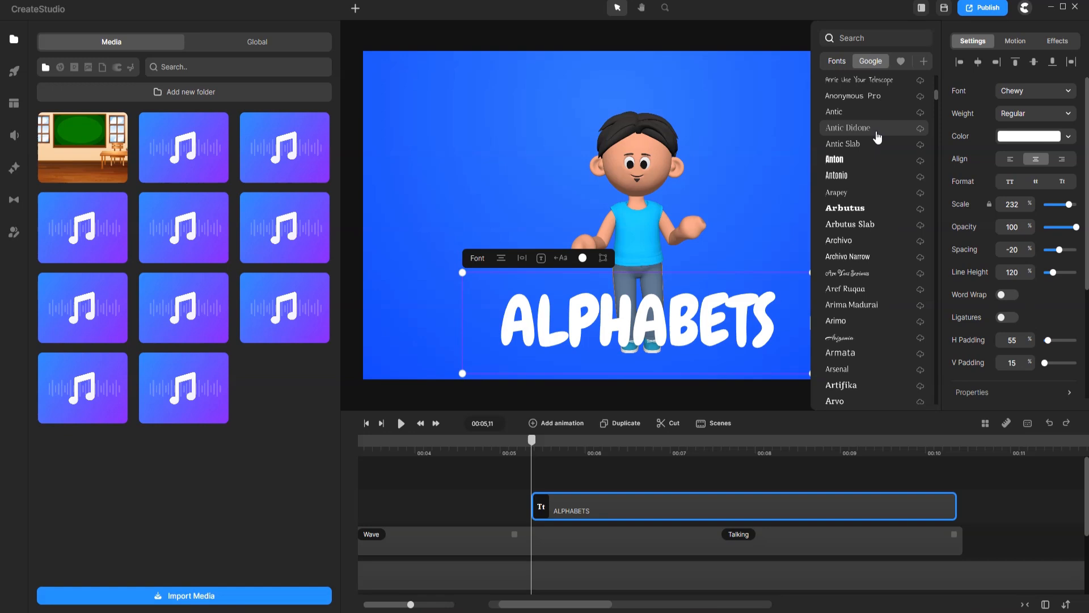
scroll(878, 136, down, 3)
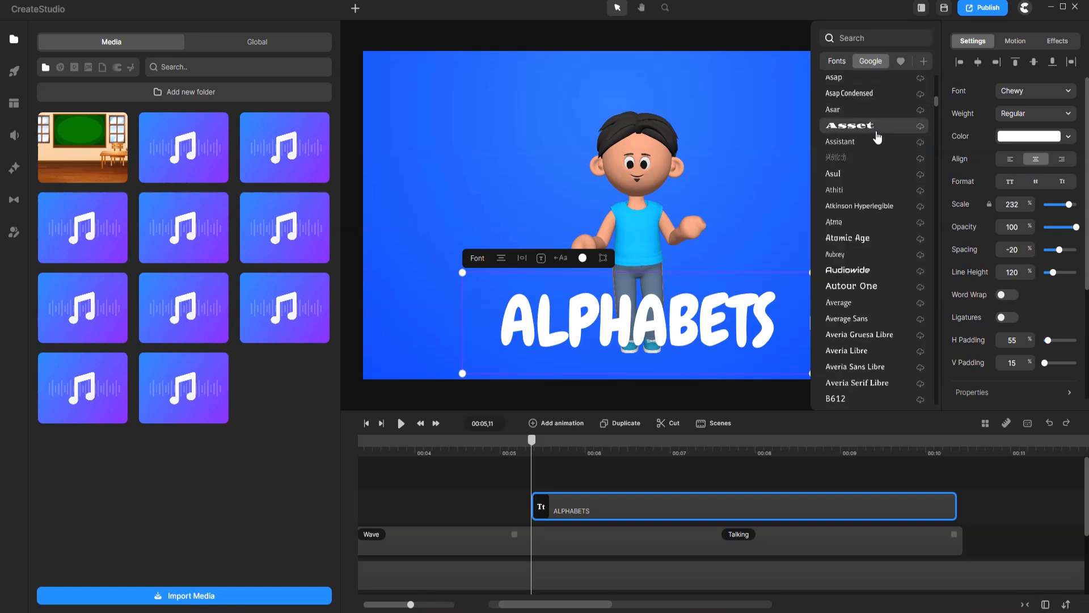
click(925, 62)
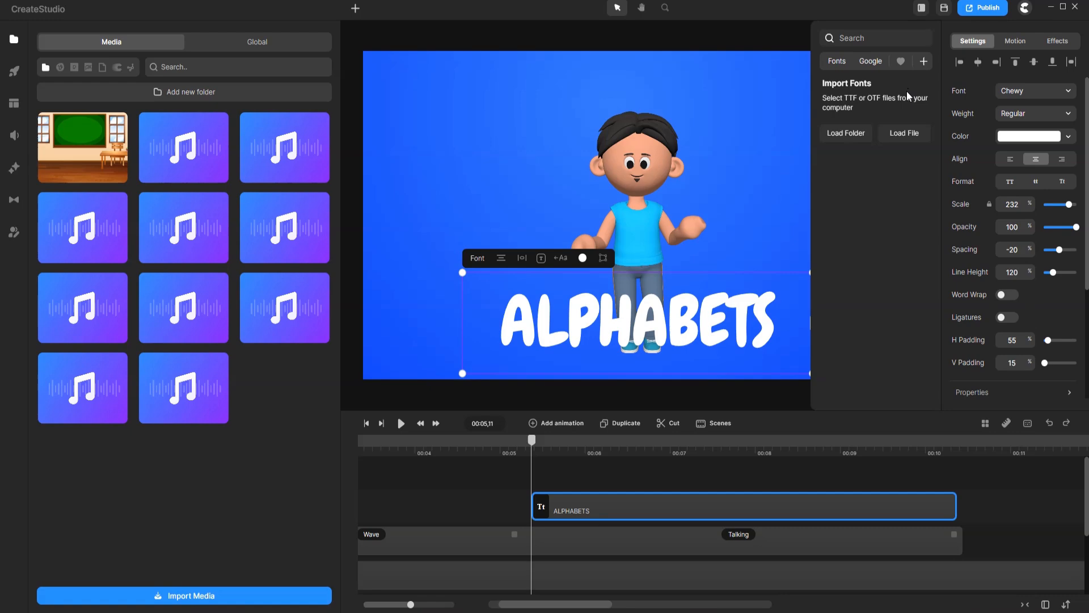
click(900, 61)
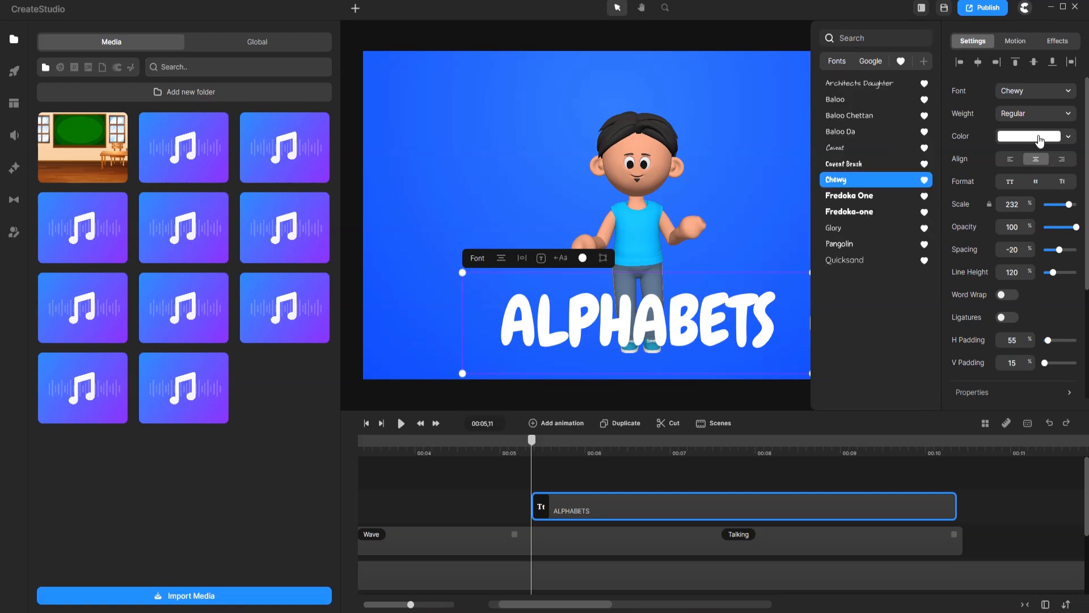
Step: Fill the ALPHABETS text with yellow ffec60 and set its letter spacing to 66%
click(1040, 140)
click(938, 214)
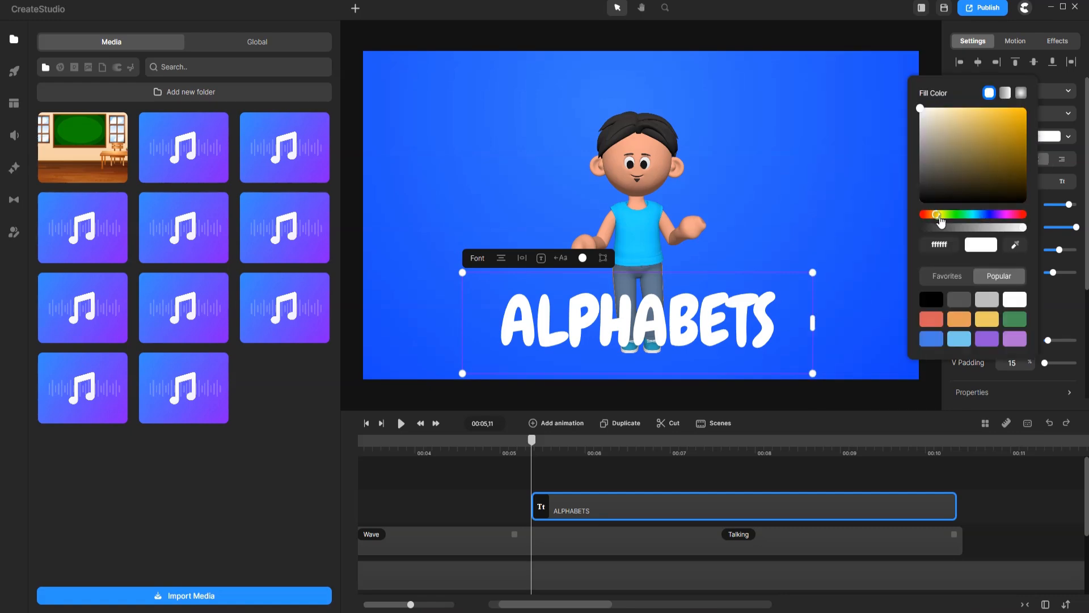
click(1026, 108)
click(986, 108)
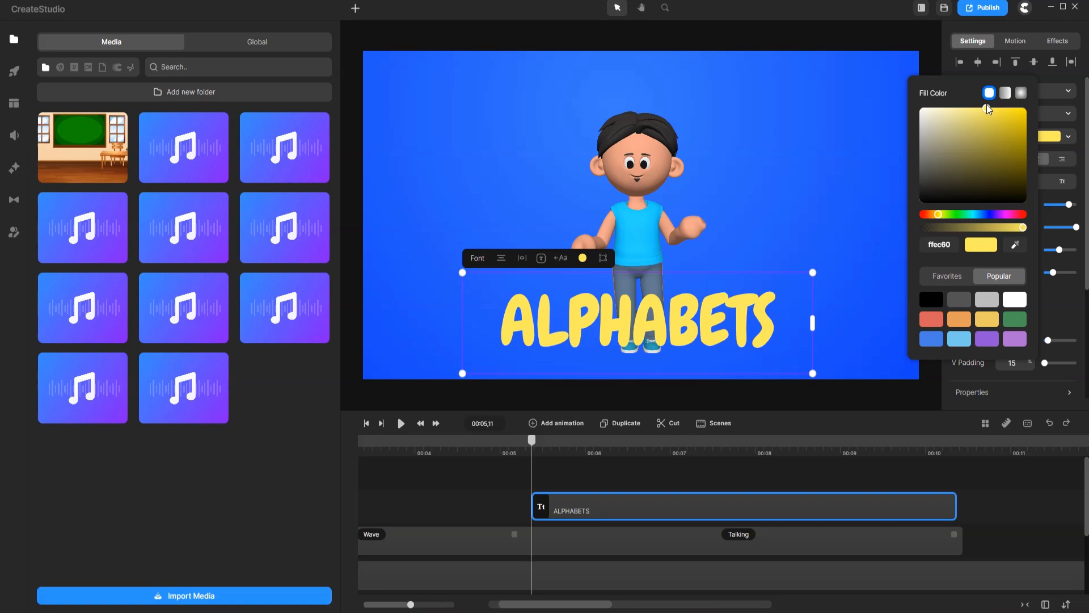
click(1065, 309)
drag(1059, 250, 1062, 251)
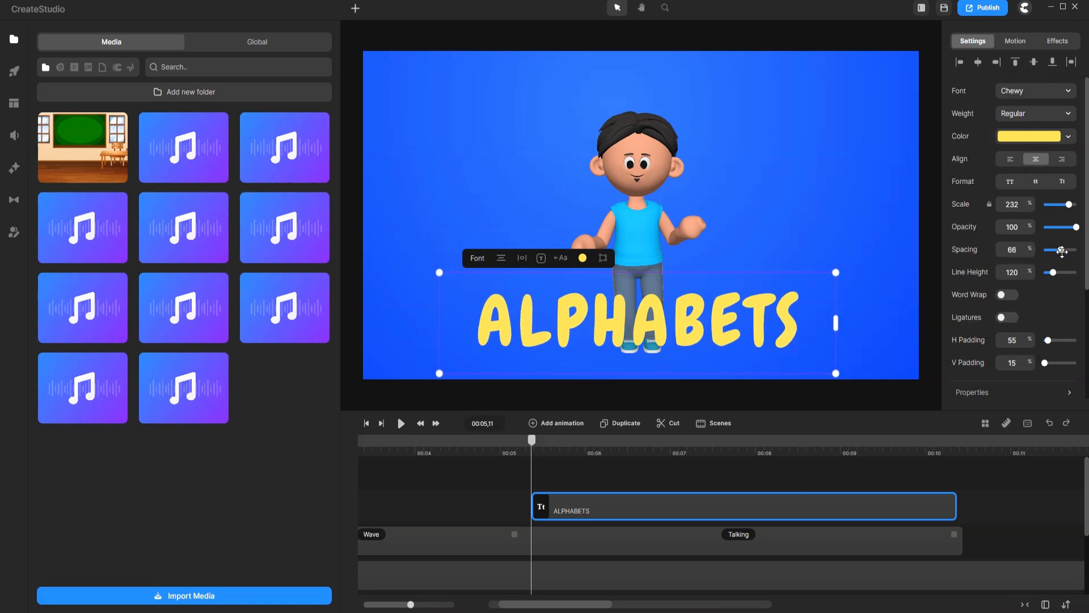
Step: Add a white 10 px border drawn behind the ALPHABETS text
scroll(1007, 248, down, 3)
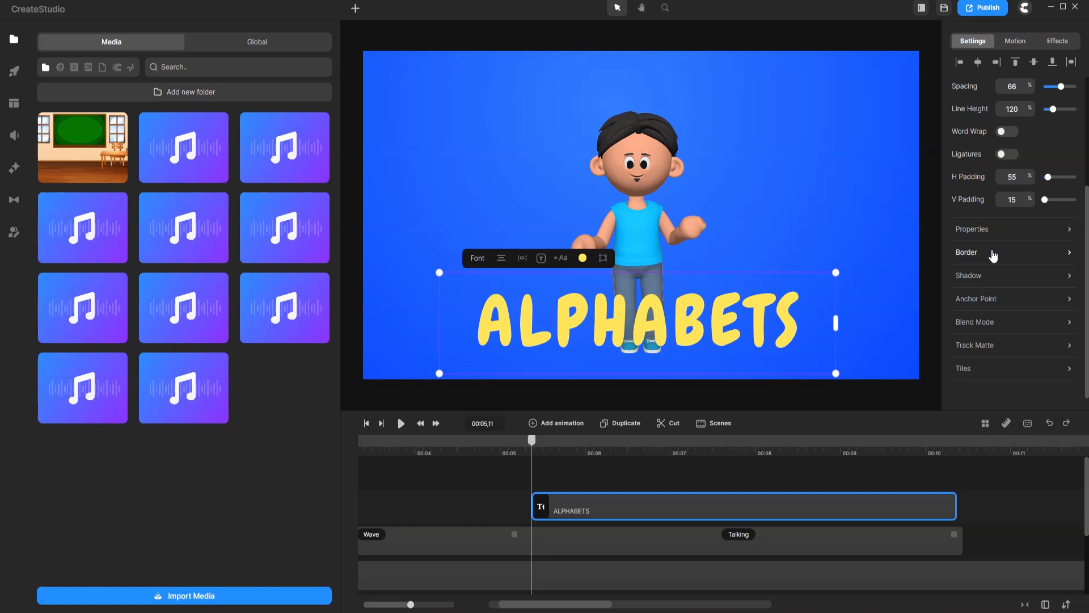
click(993, 256)
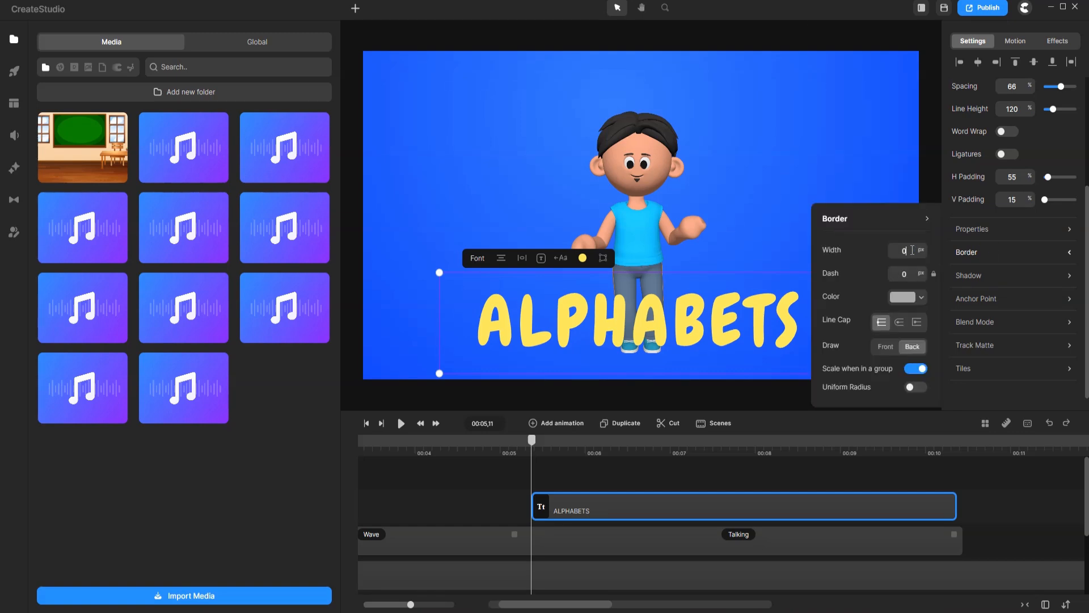
key(BackSpace)
text(14)
key(Return)
key(Down)
key(Down)
key(Down)
click(903, 299)
drag(817, 304, 736, 234)
click(904, 226)
click(913, 252)
key(Up)
key(Up)
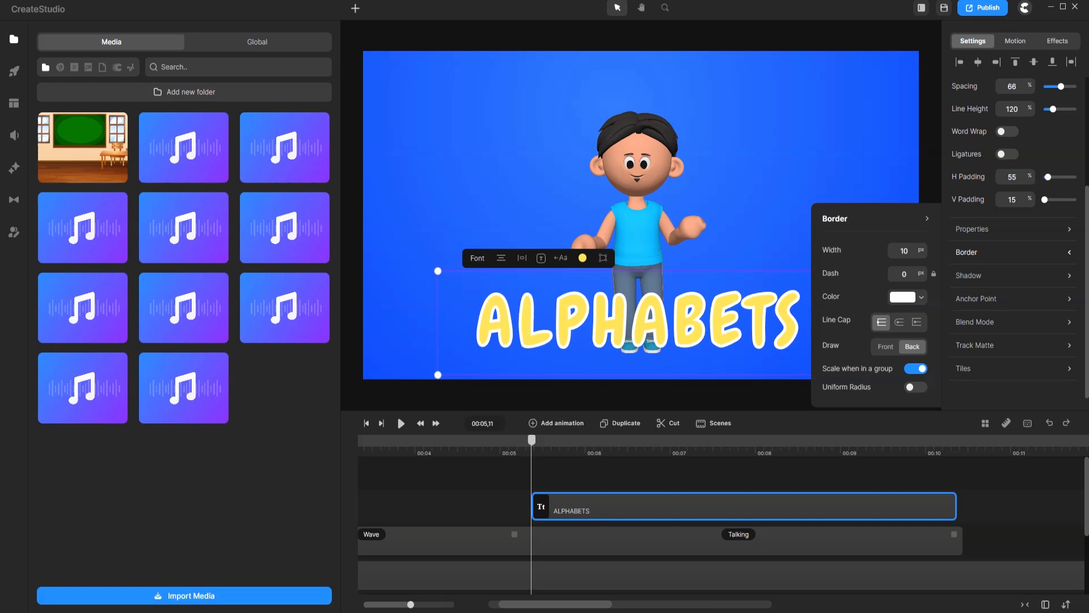
click(929, 220)
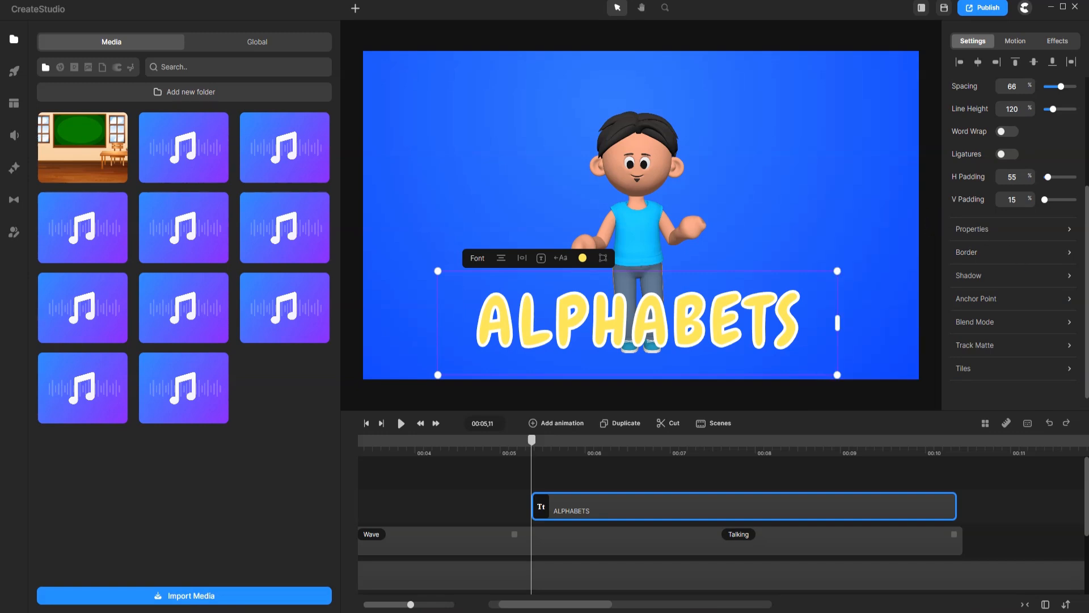
Step: Play to find the spoken word, move the ALPHABETS layer to start just after 00:07, and trim its end to just before the Talking action ends
key(space)
drag(658, 513, 806, 514)
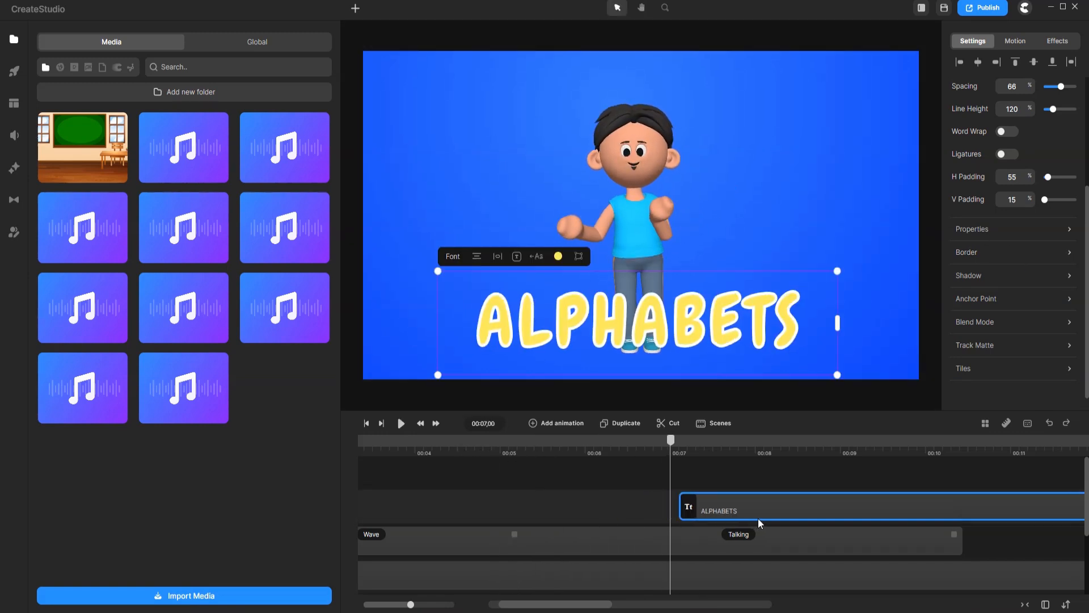
key(space)
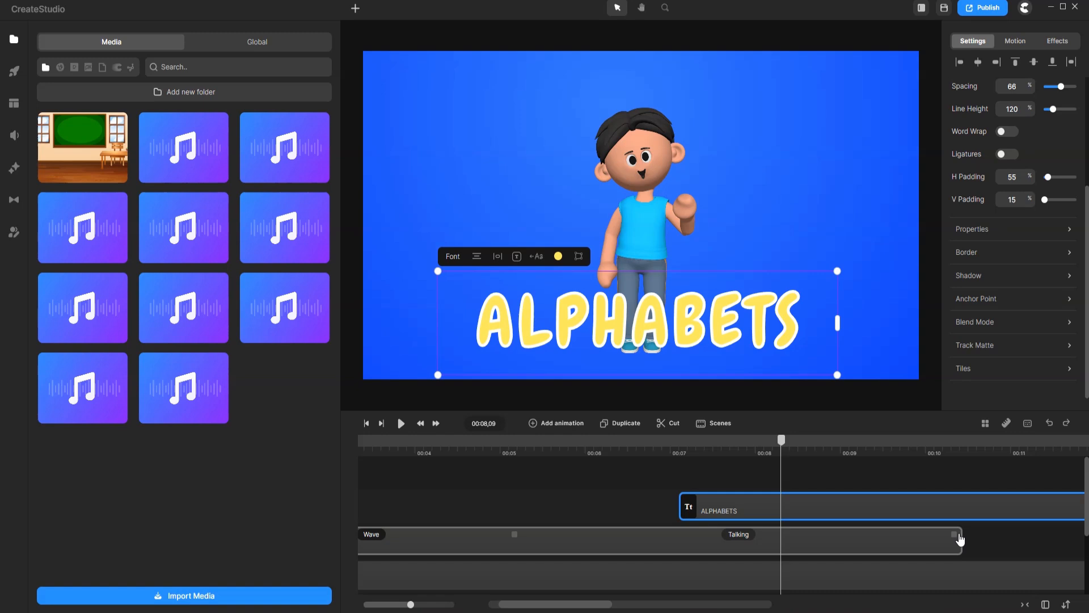
scroll(960, 536, right, 4)
drag(873, 513, 778, 514)
key(ctrl+z)
drag(875, 505, 730, 510)
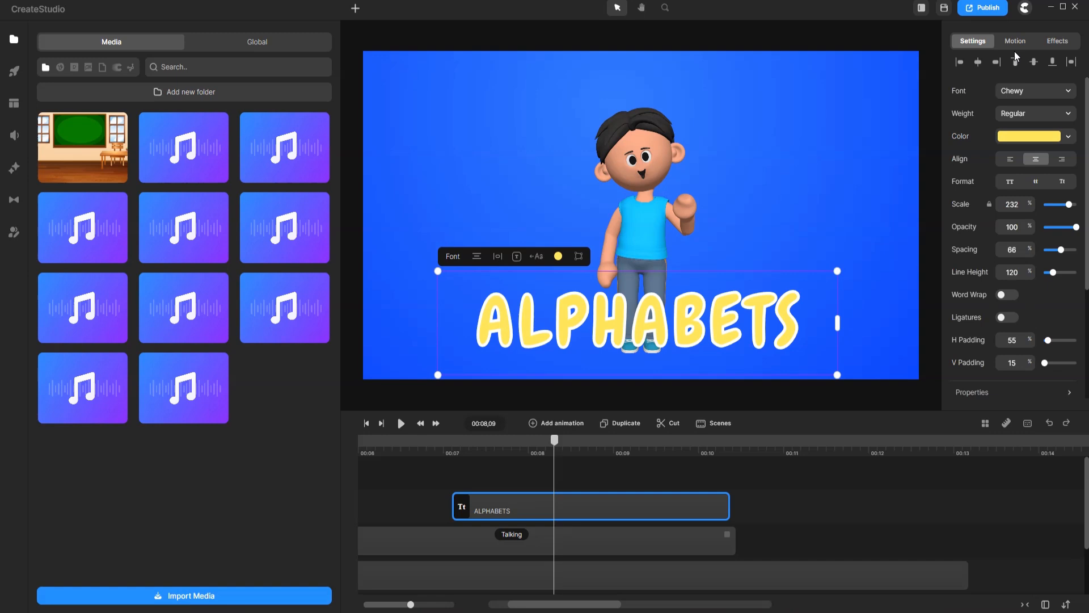
Step: Try the Back Right and Back Bottom position entrances on the ALPHABETS text and preview each one
click(1016, 44)
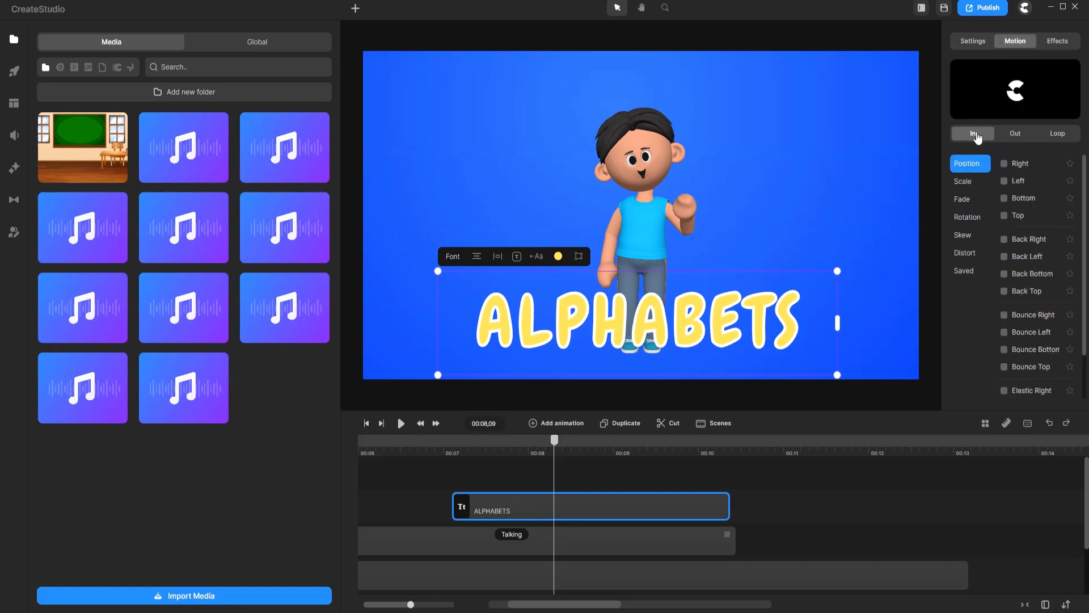
click(1004, 240)
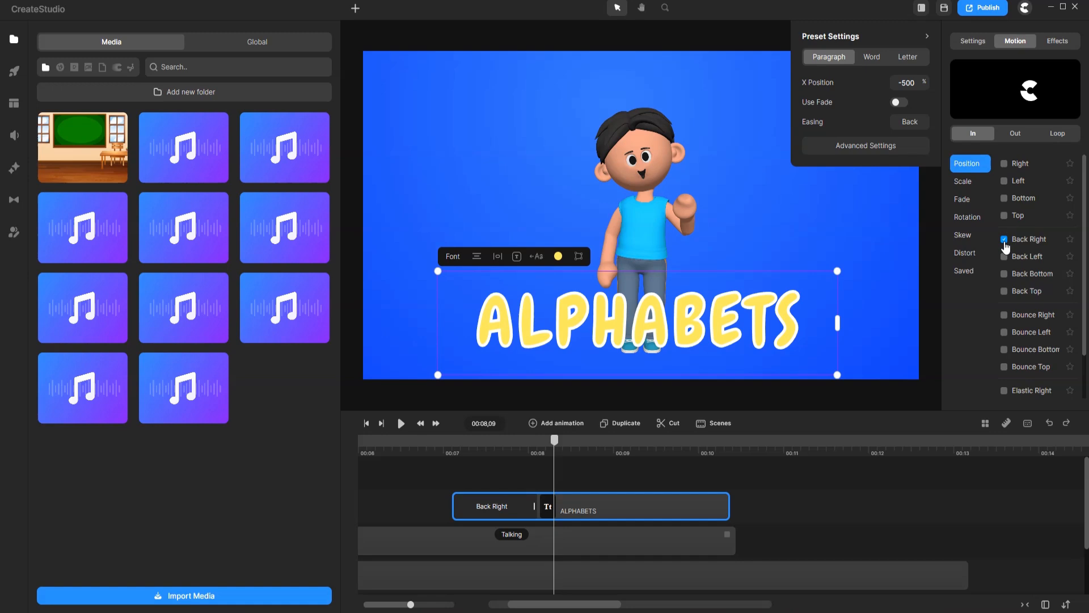
click(425, 450)
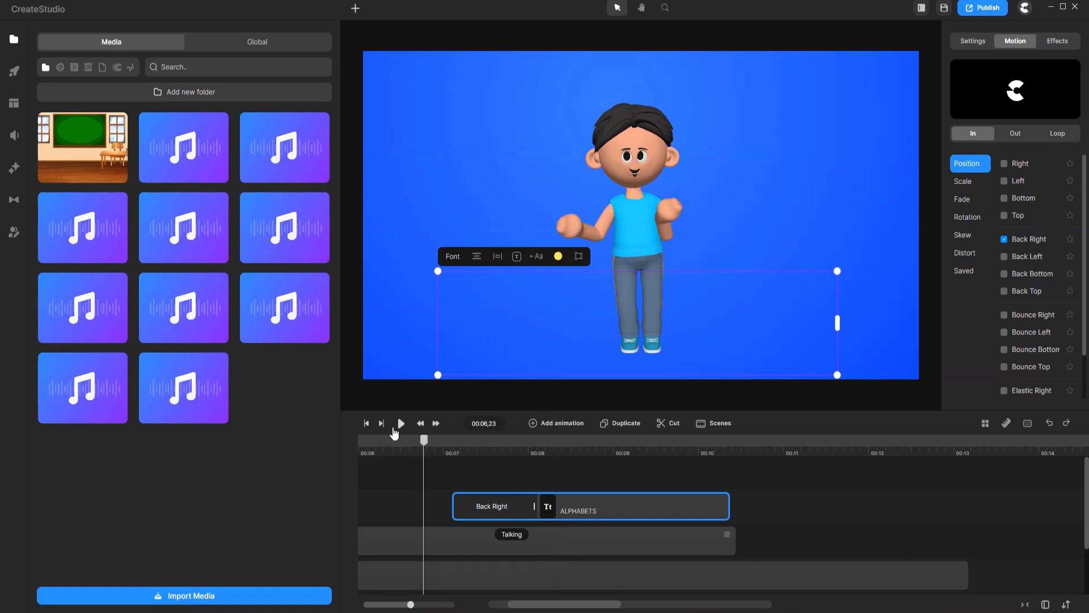
click(396, 428)
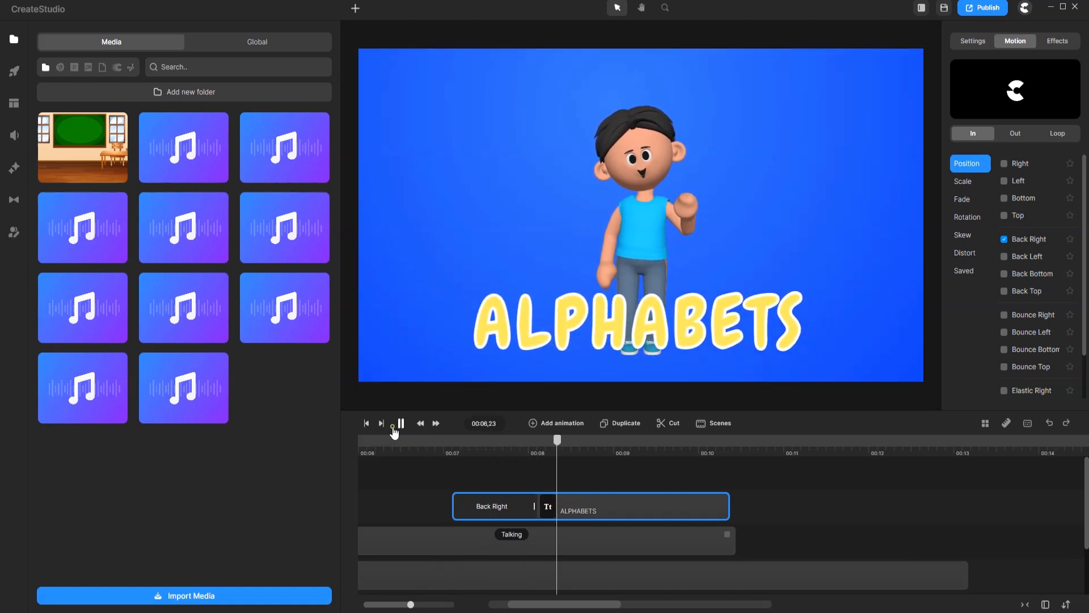
click(400, 426)
click(1004, 273)
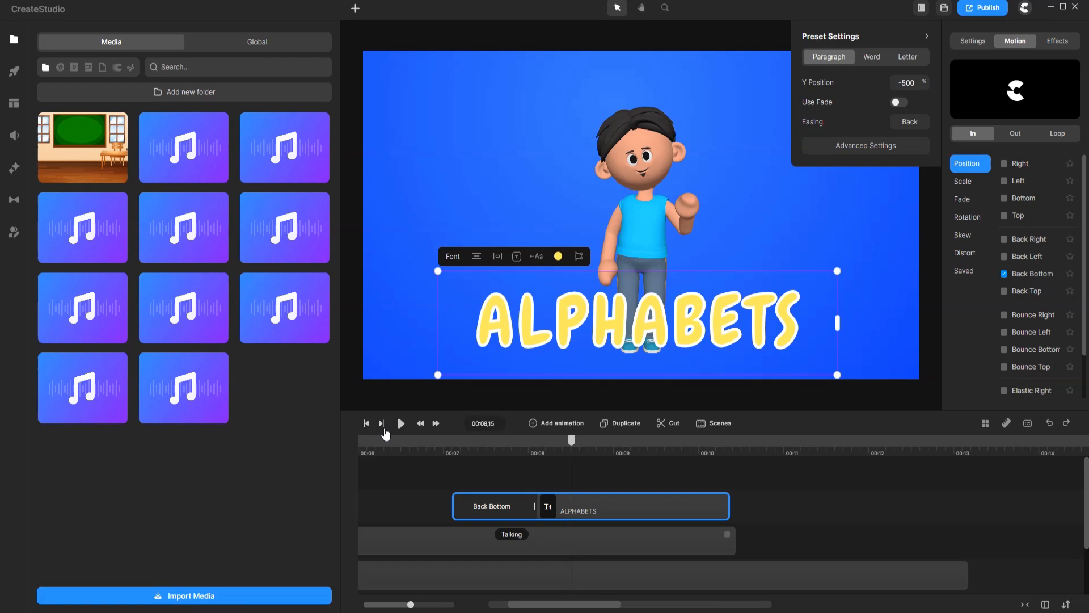
click(418, 447)
click(402, 424)
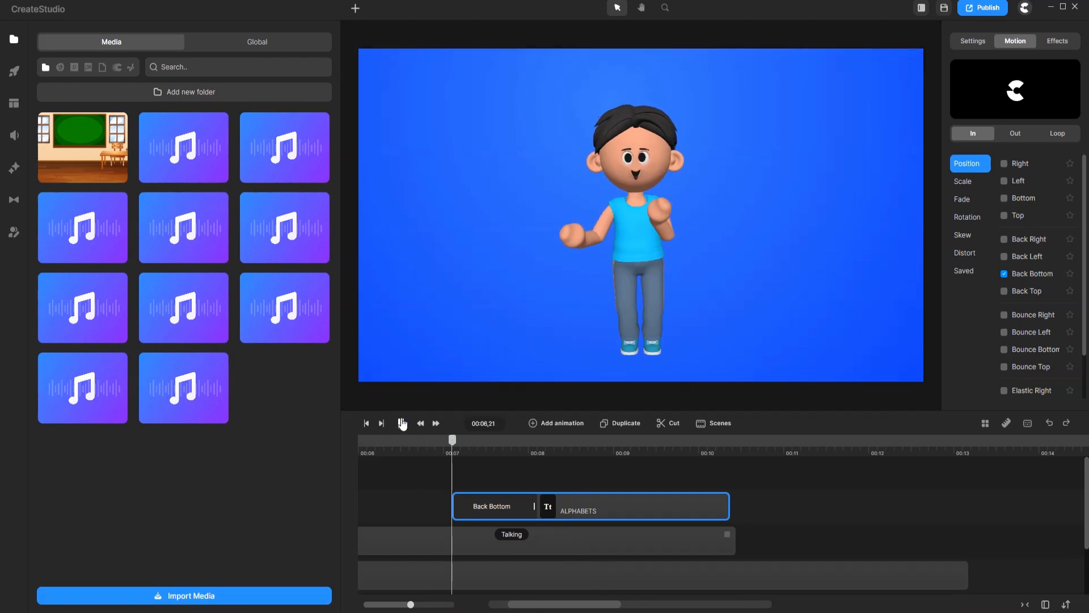
click(401, 423)
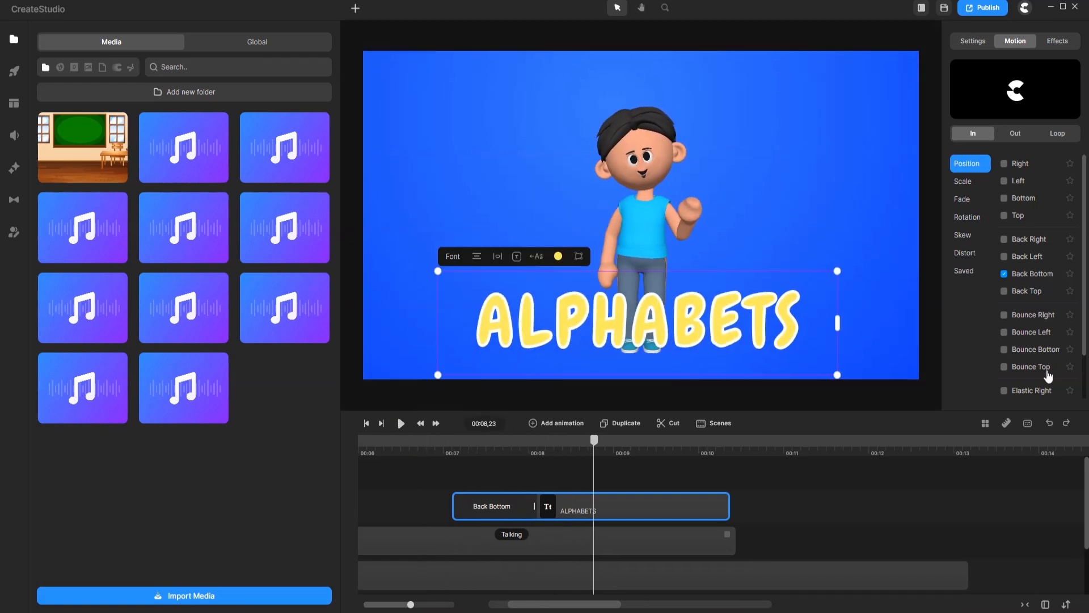
Step: Apply the Back Up scale entrance motion to the ALPHABETS text and preview it
click(970, 182)
click(1004, 204)
click(394, 446)
click(401, 425)
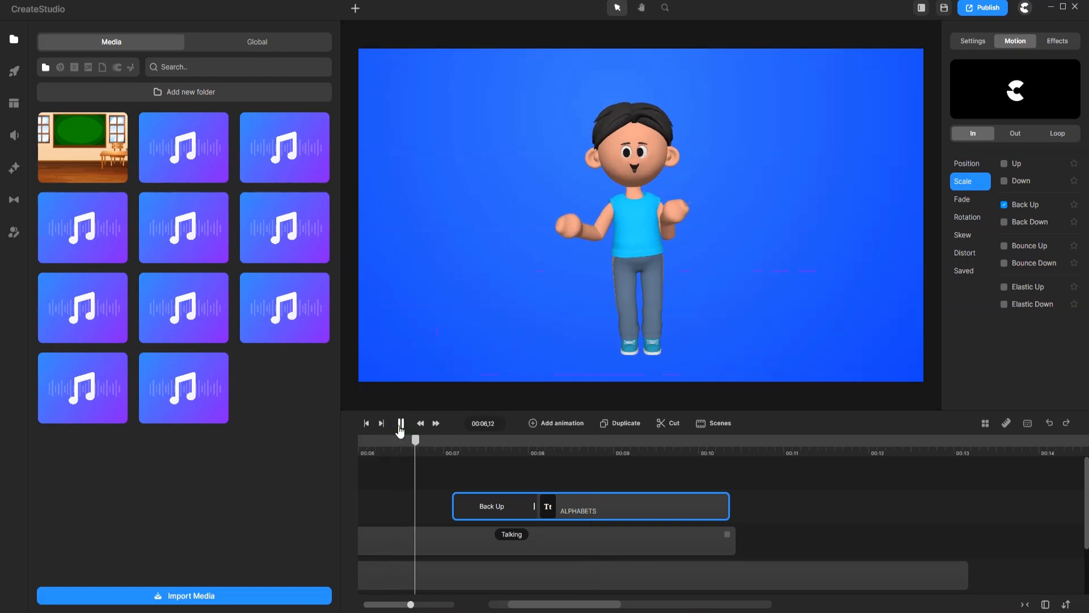
click(401, 426)
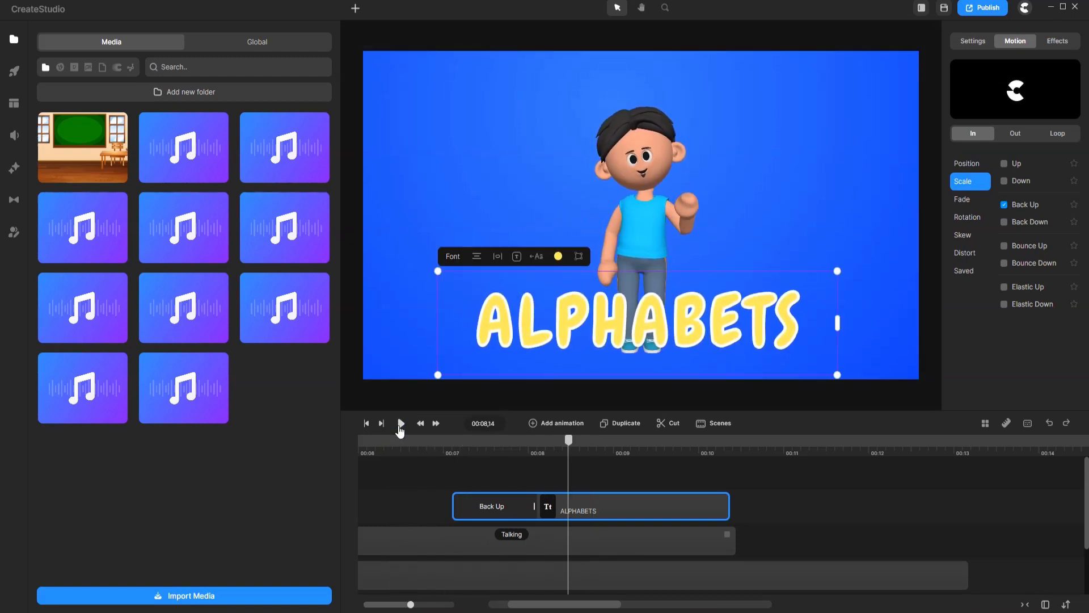
Step: Make the Back Up entrance animate the ALPHABETS text letter by letter and preview it from 00:06,07
drag(569, 439, 483, 440)
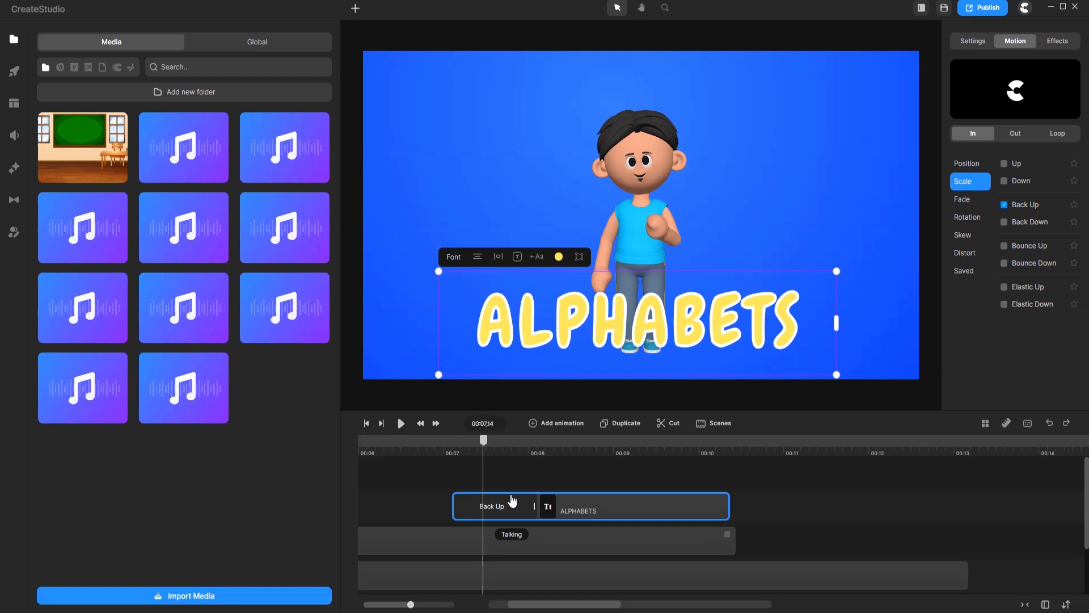
click(497, 506)
click(907, 57)
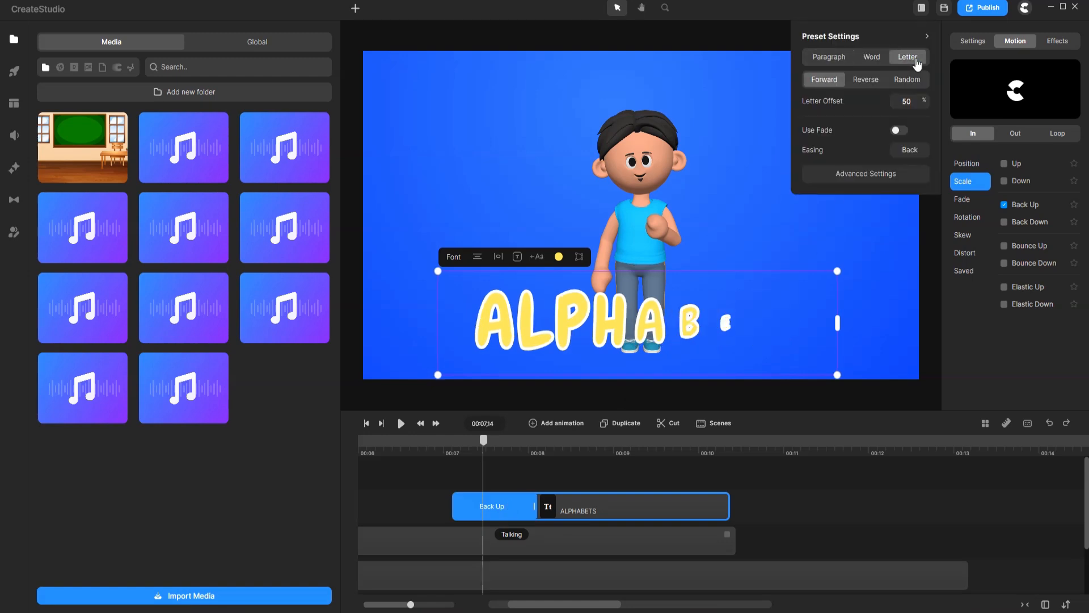
drag(483, 440, 378, 440)
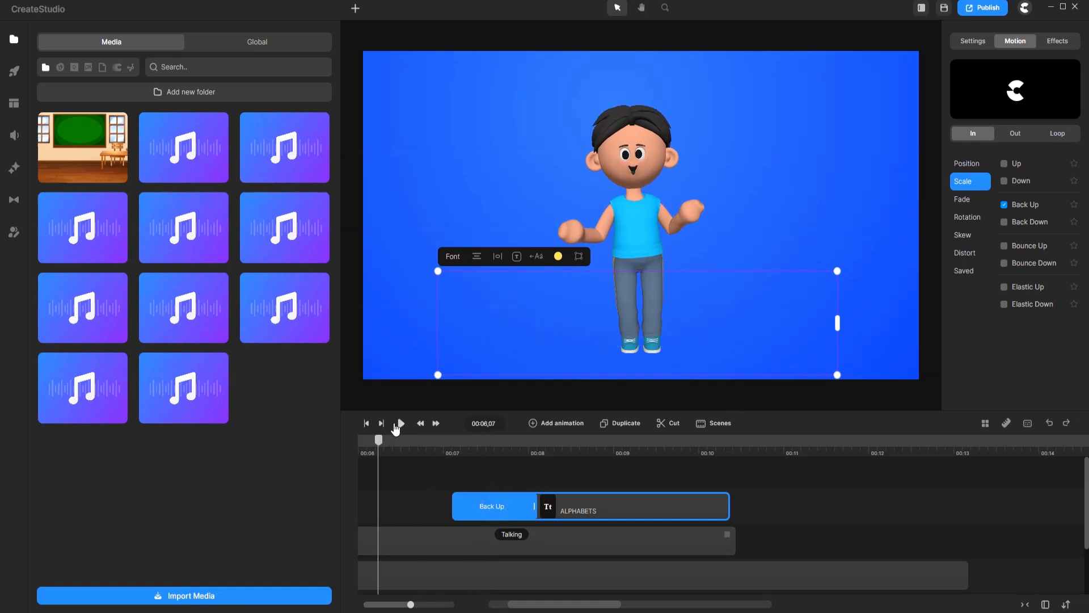
click(400, 425)
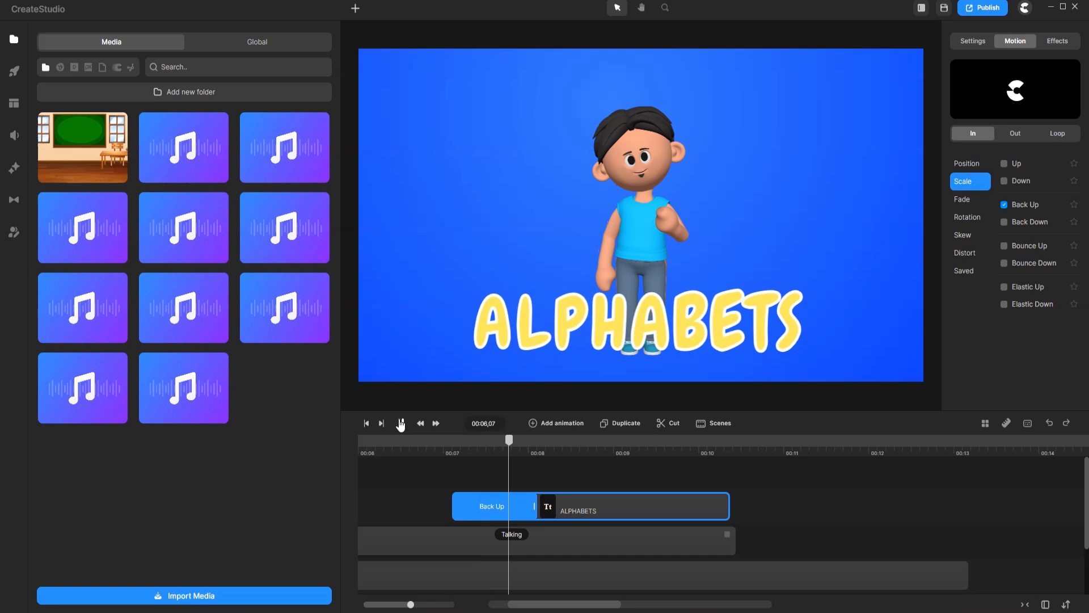
click(400, 423)
Step: Apply the In & Out scale loop motion to the ALPHABETS text from 00:08,03, right after its entrance
drag(566, 441, 624, 440)
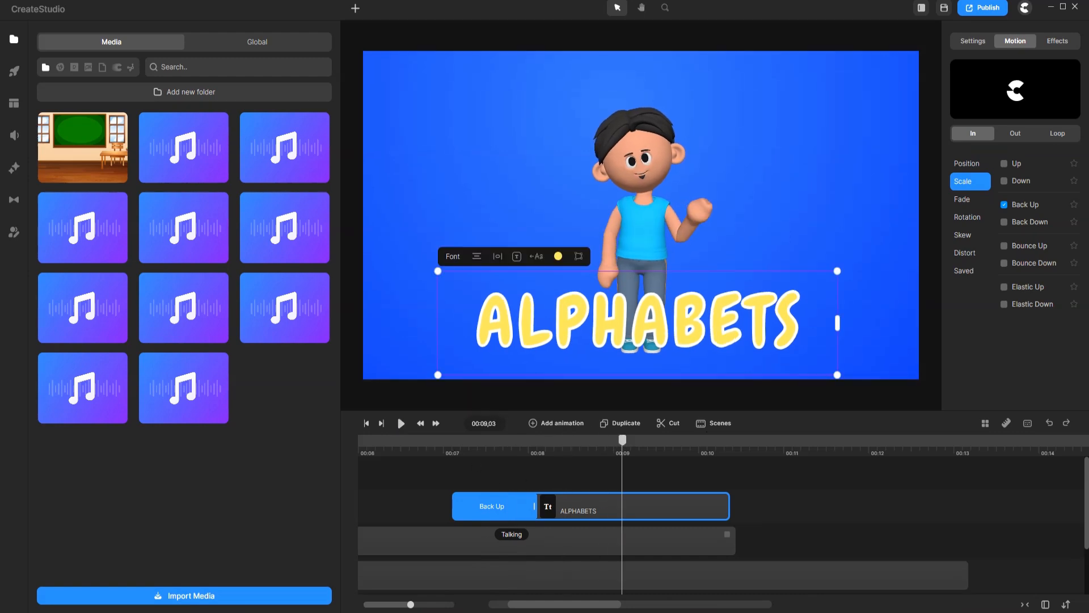
click(917, 511)
click(704, 509)
drag(623, 450, 536, 452)
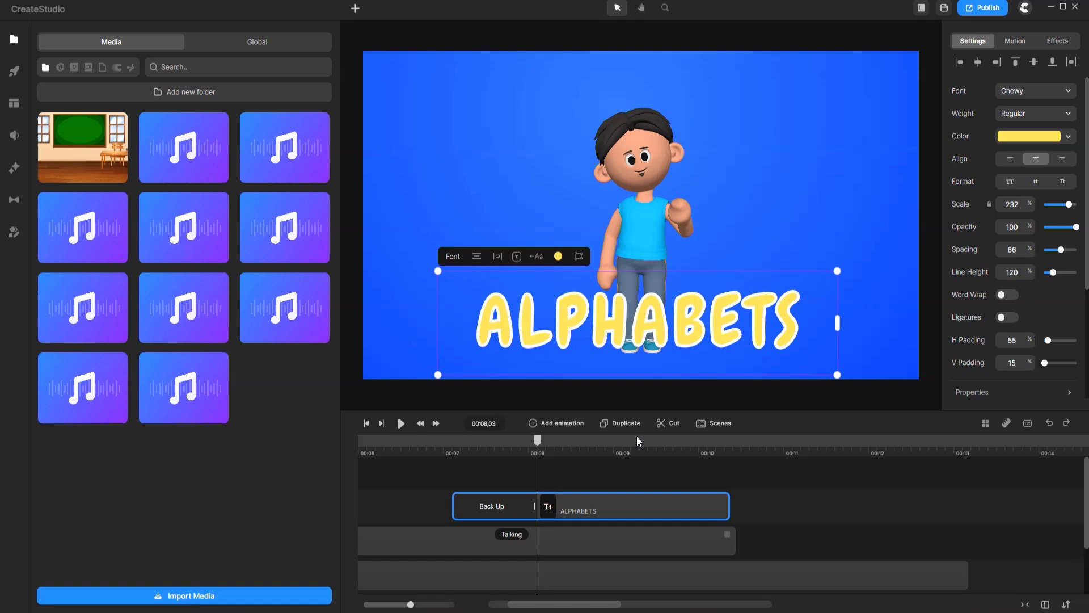
click(1015, 41)
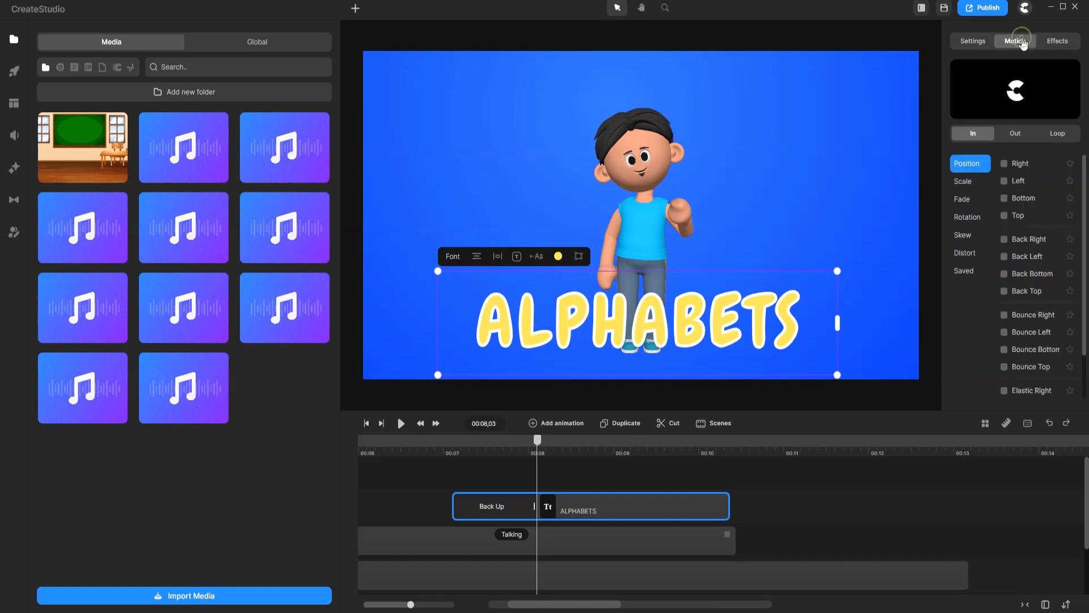
click(1058, 136)
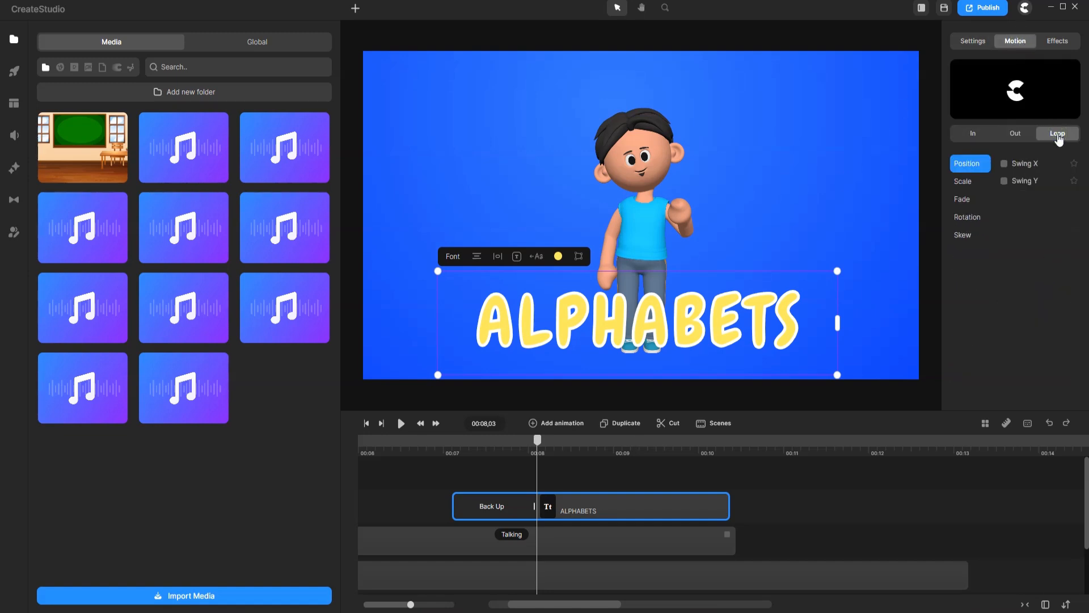
click(963, 183)
click(1004, 164)
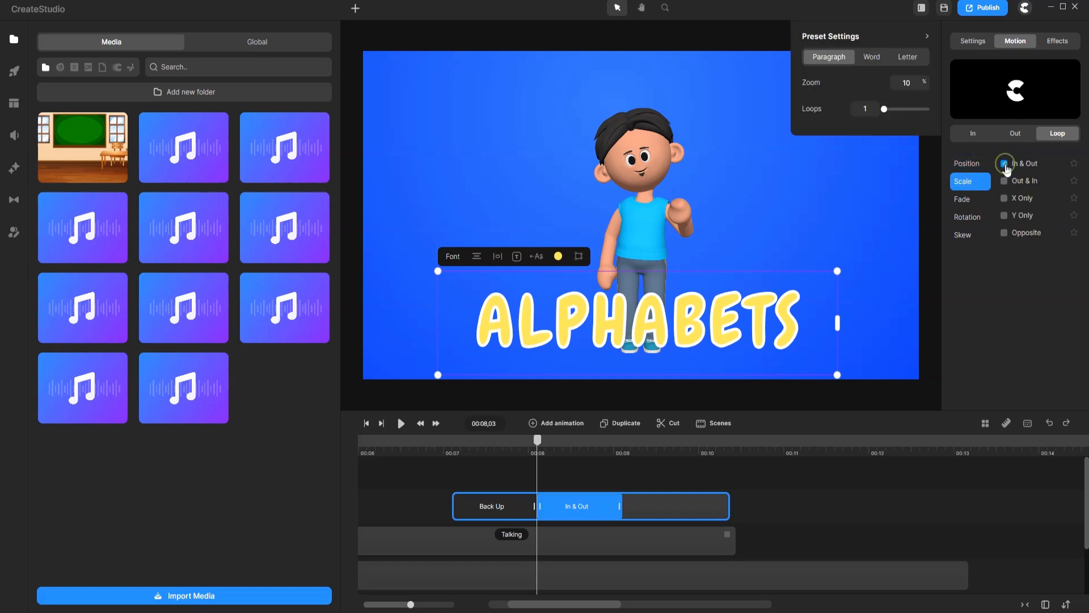
Step: Make the In & Out loop animate by letter with 6 loops, extend it to about 00:09,26 and preview it
click(908, 59)
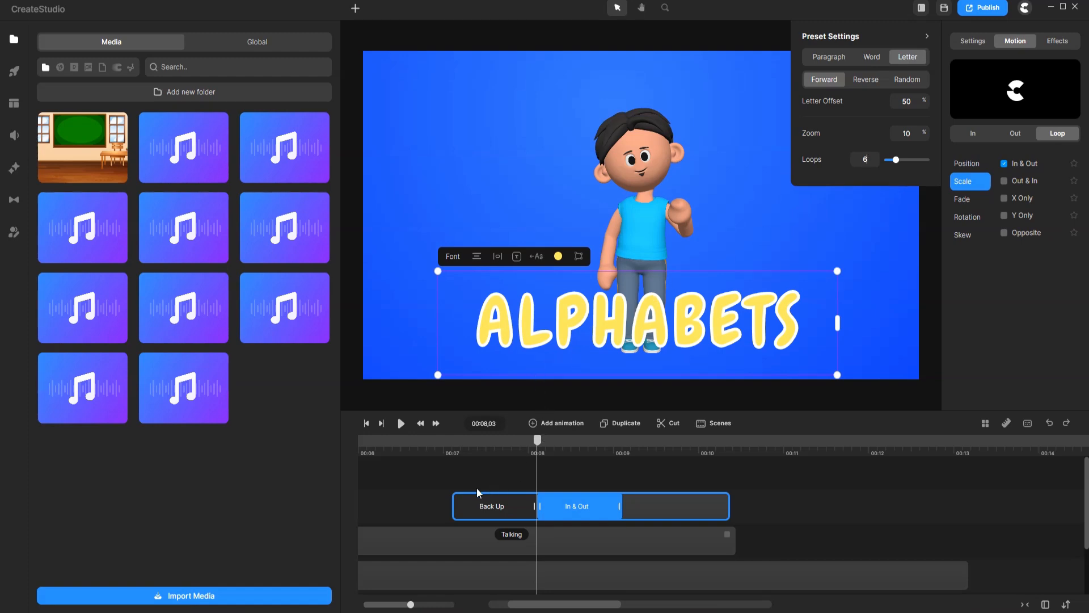
drag(619, 507, 687, 506)
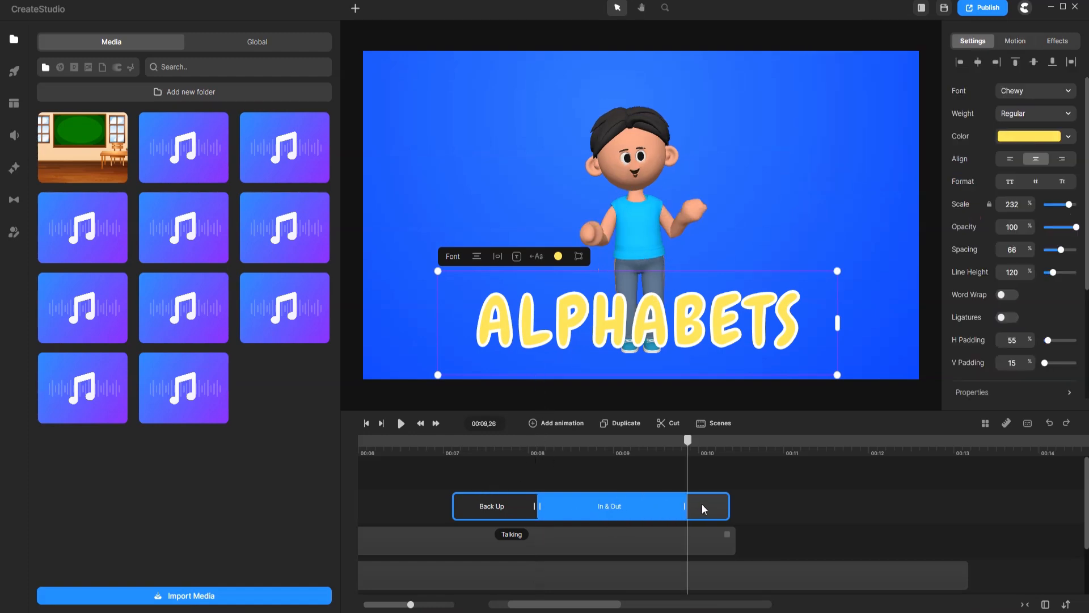
click(387, 461)
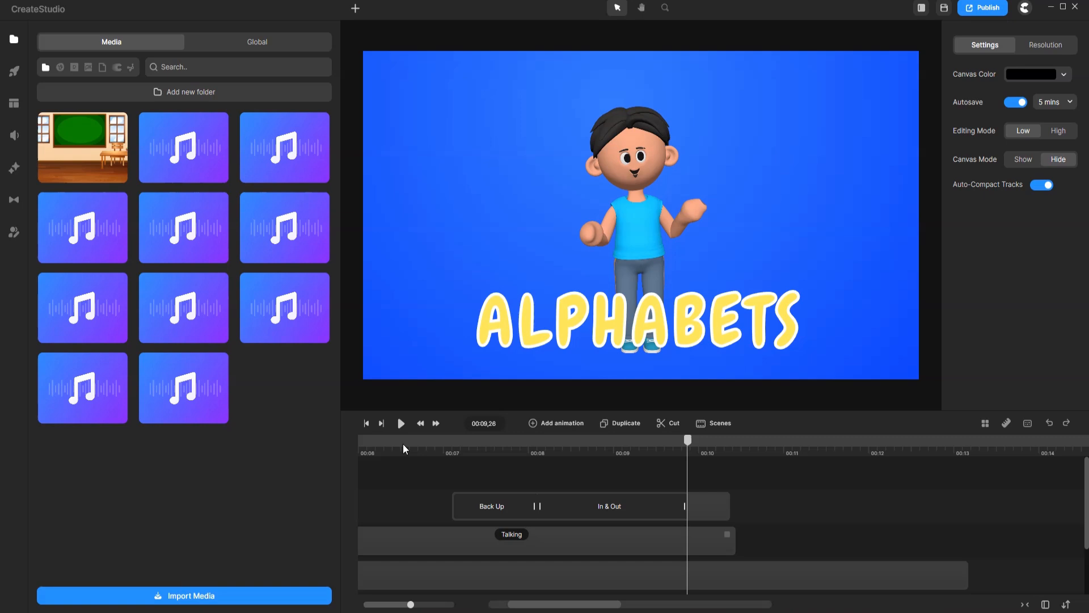
click(399, 446)
click(401, 424)
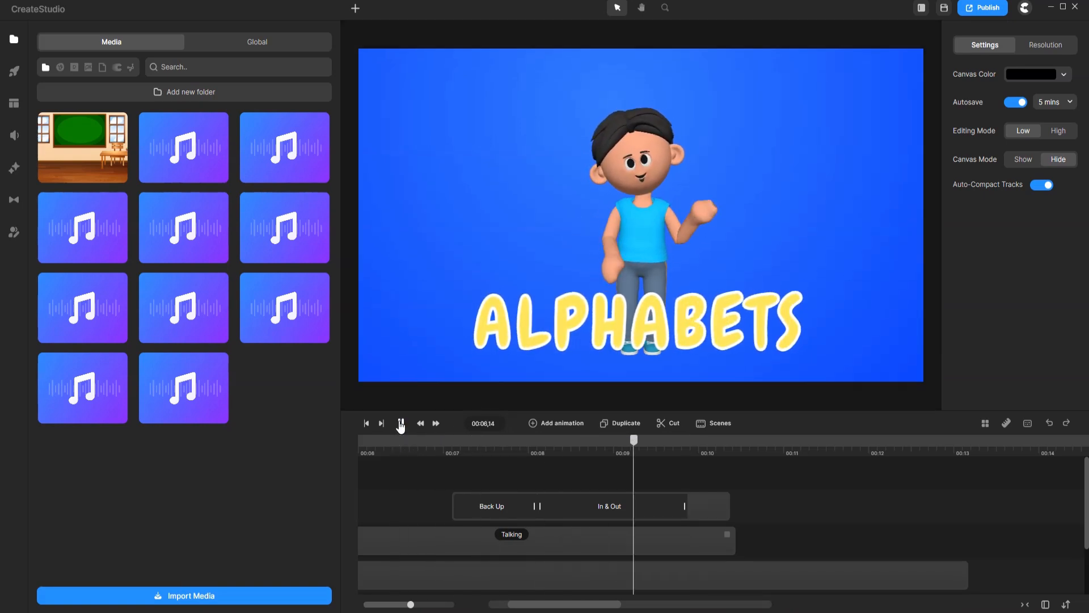
click(400, 423)
Step: Give the ALPHABETS text a Back Bottom position exit motion, animated by letter, and preview it from 00:06,16
click(708, 510)
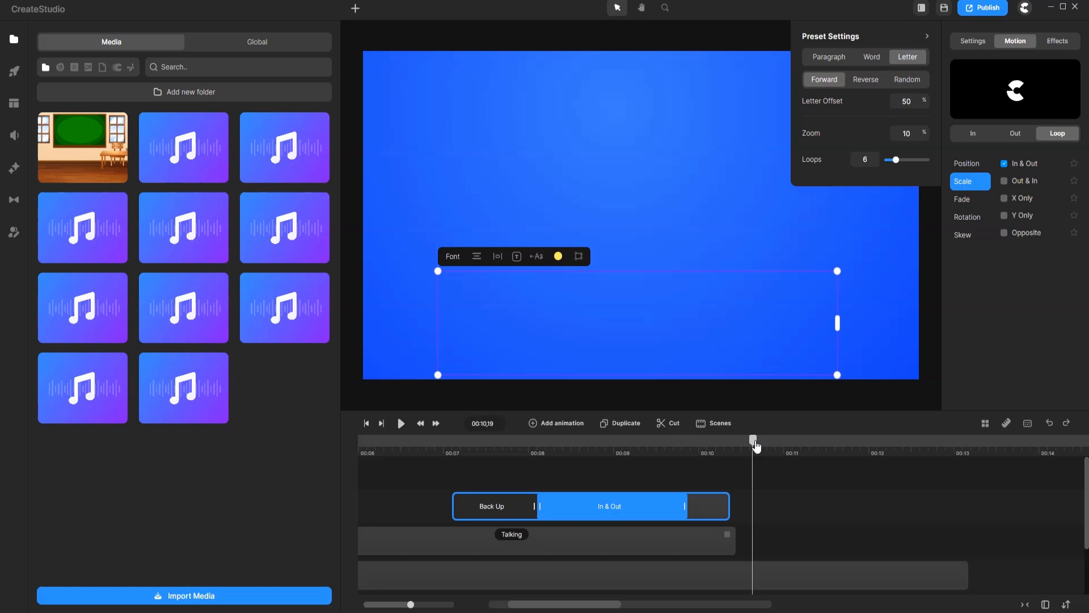
click(1012, 135)
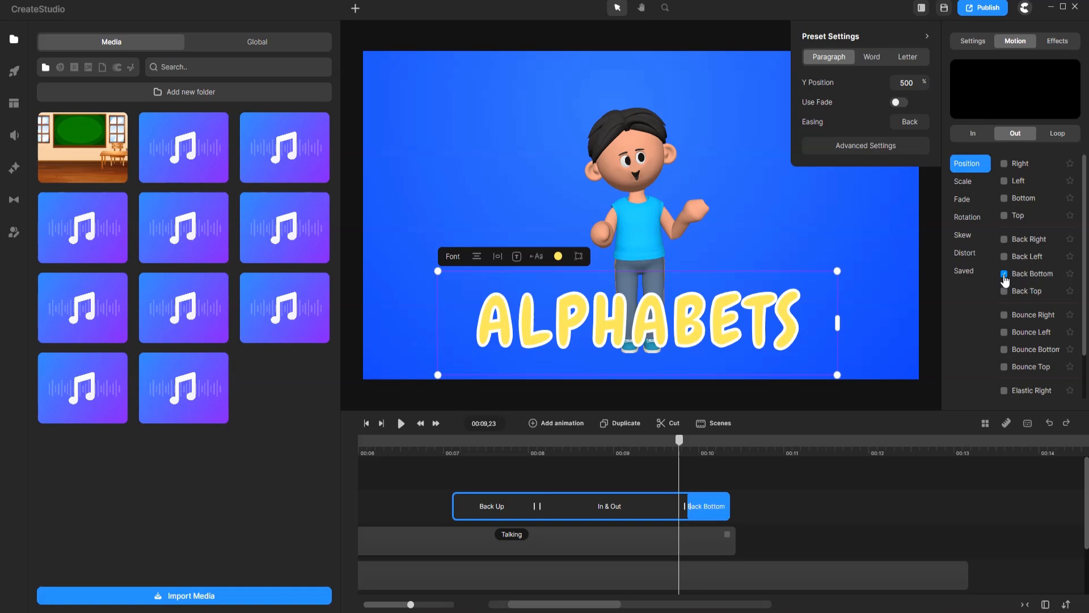
click(910, 59)
click(403, 451)
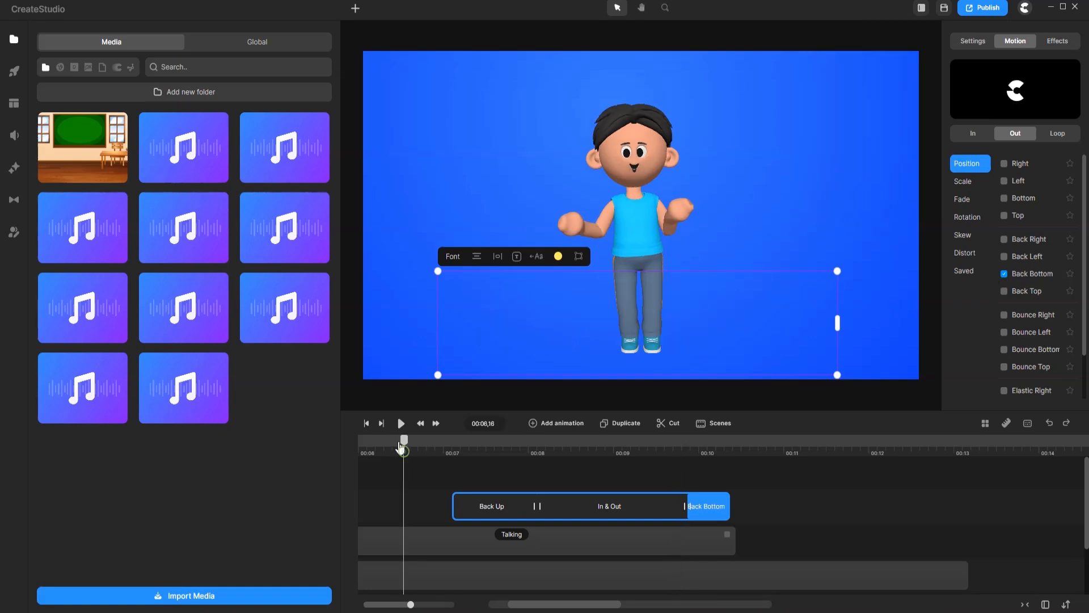
click(401, 423)
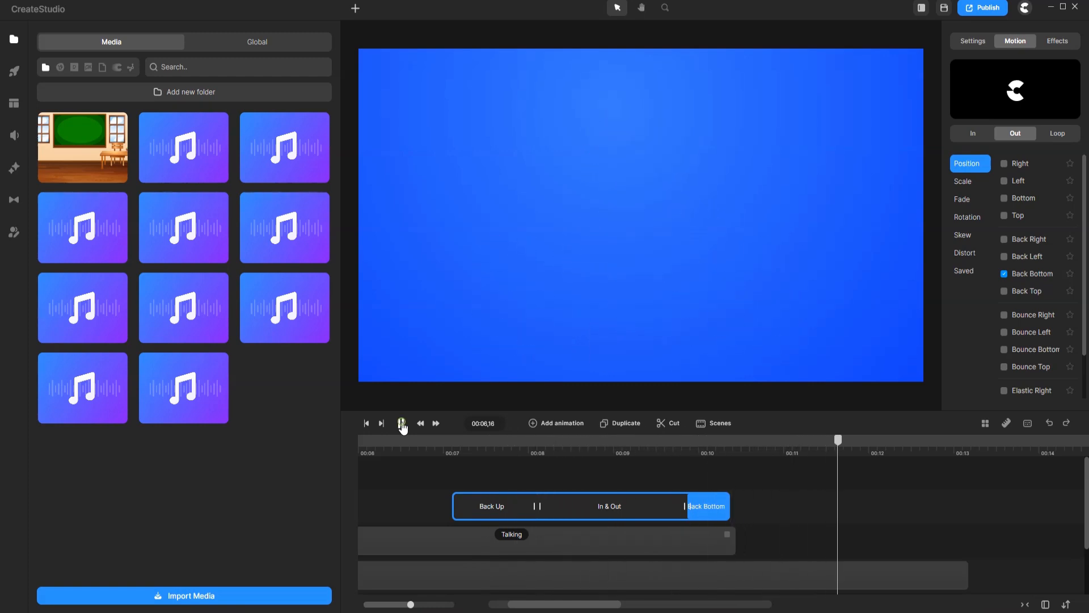
click(401, 422)
Step: Place the next two speech clips in sequence on the audio track from 00:10,21, and extend the blue background past 00:16
click(892, 340)
drag(816, 440, 758, 441)
drag(187, 244, 785, 545)
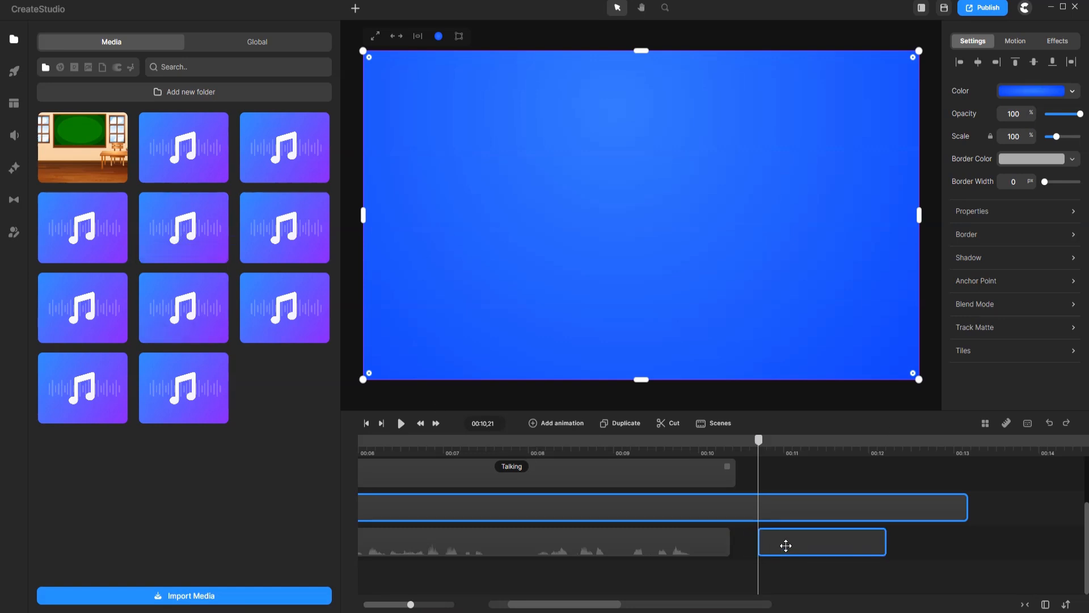
drag(225, 333, 930, 549)
click(450, 505)
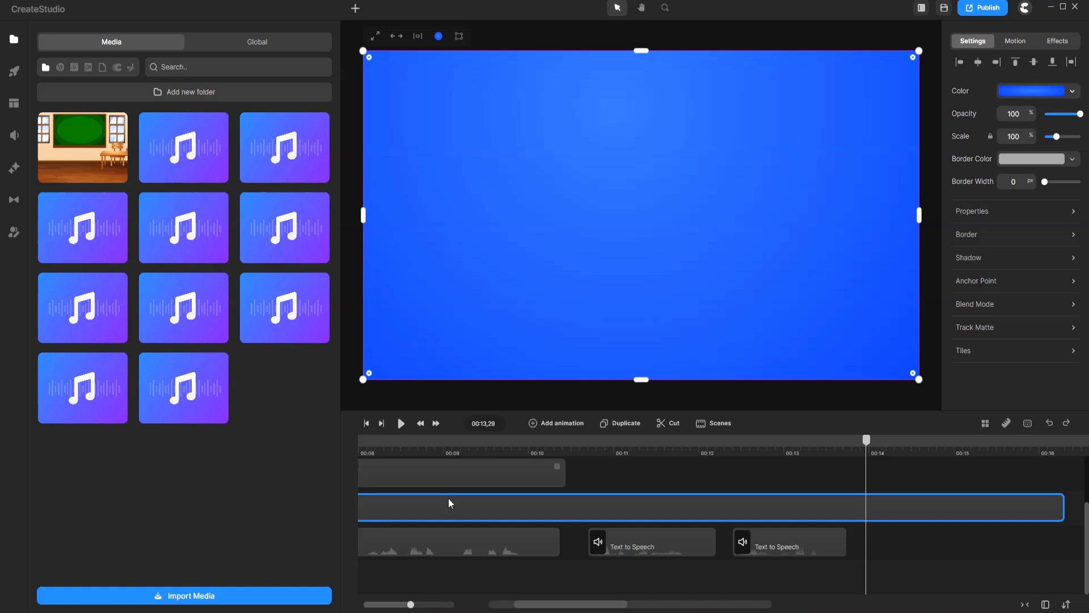
Step: Add another speech clip after those two, adjust the clip spacing, and extend the blue background past 00:18
drag(277, 244, 900, 545)
scroll(977, 573, right, 3)
drag(779, 550, 791, 552)
click(977, 441)
drag(726, 509, 930, 510)
scroll(931, 566, right, 3)
Step: Place the last three speech clips in sequence on the audio track from about 00:17,20, leaving gaps between them
drag(284, 310, 526, 546)
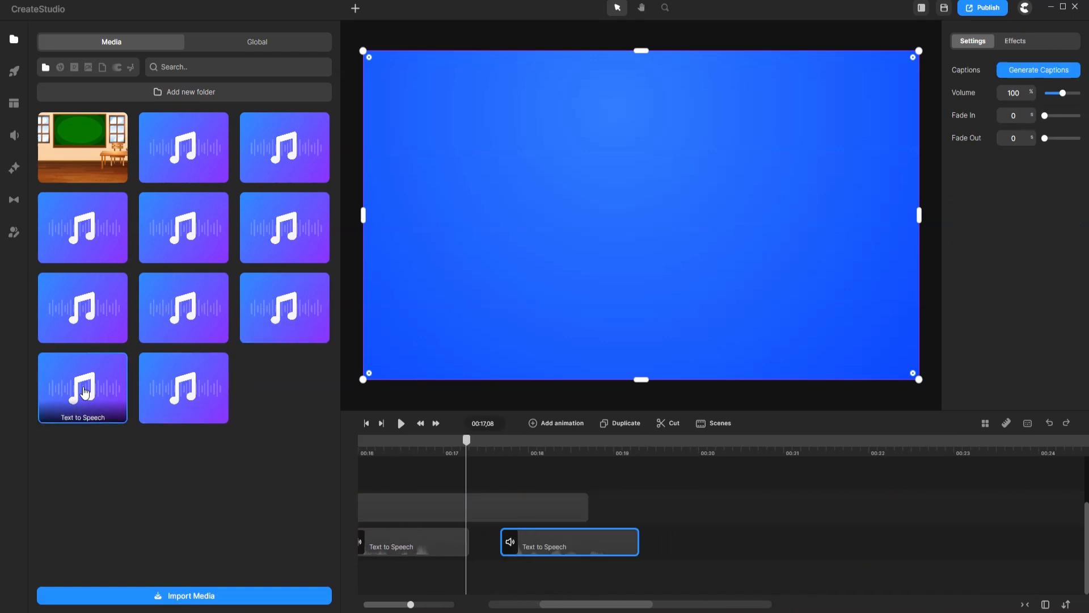
drag(90, 395, 705, 551)
drag(184, 391, 875, 552)
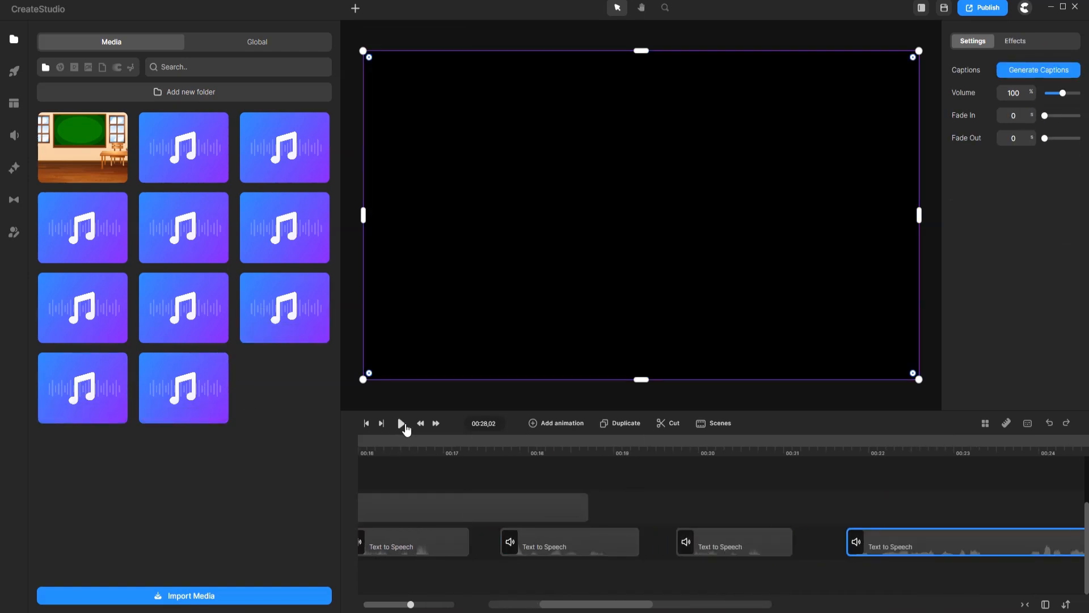
Step: Add a new text layer at 00:11,09 that reads A
drag(651, 604, 623, 601)
scroll(879, 530, up, 1)
drag(809, 441, 696, 441)
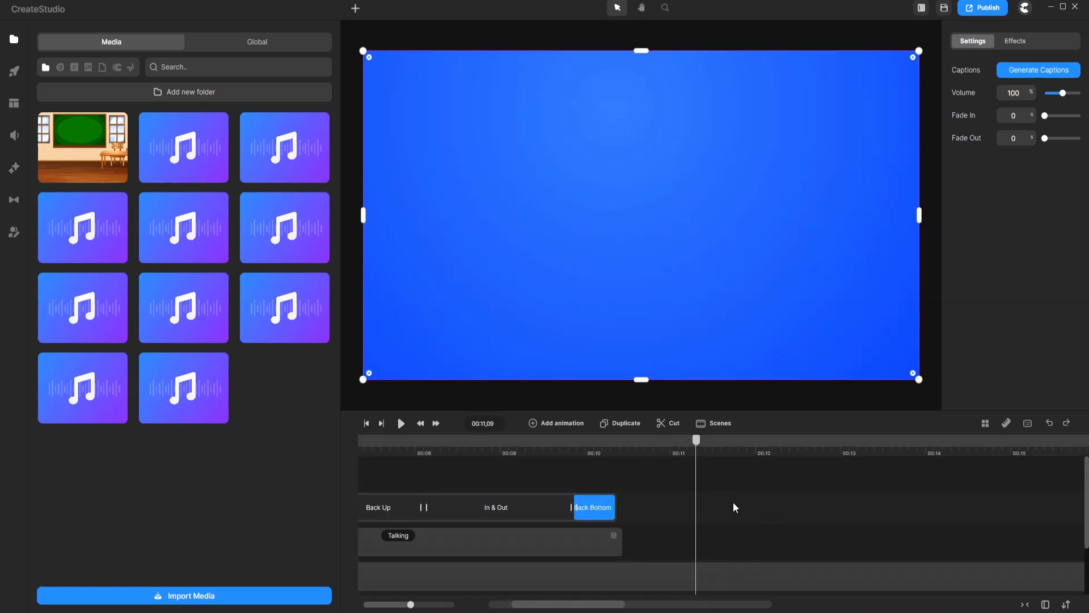
click(355, 7)
click(374, 43)
triple_click(637, 218)
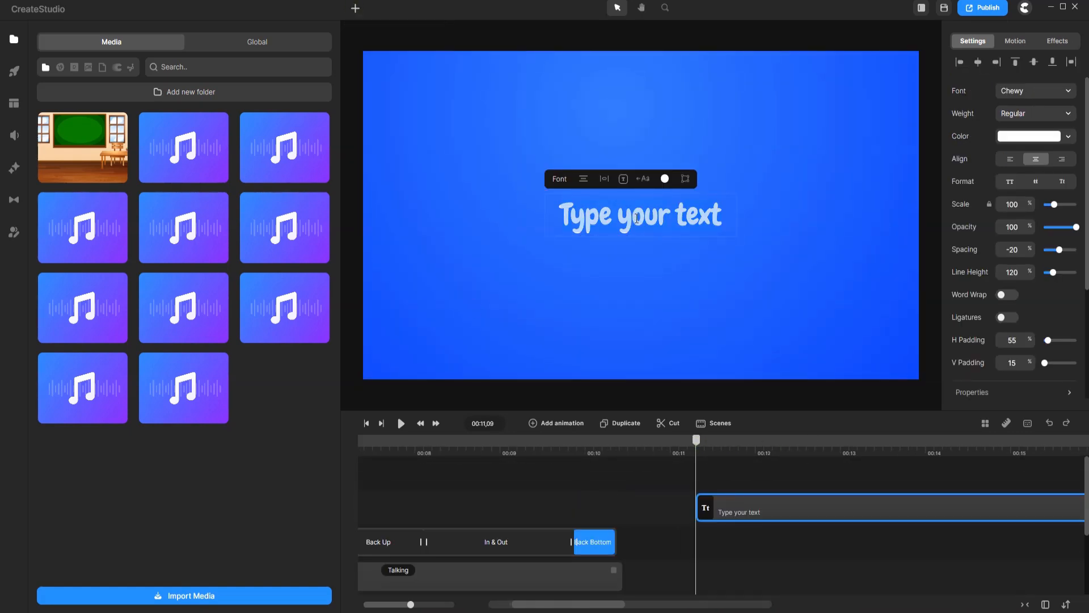
text(A)
Step: Color the letter A red (ff0000) and enlarge it to fill most of the canvas height
click(1019, 139)
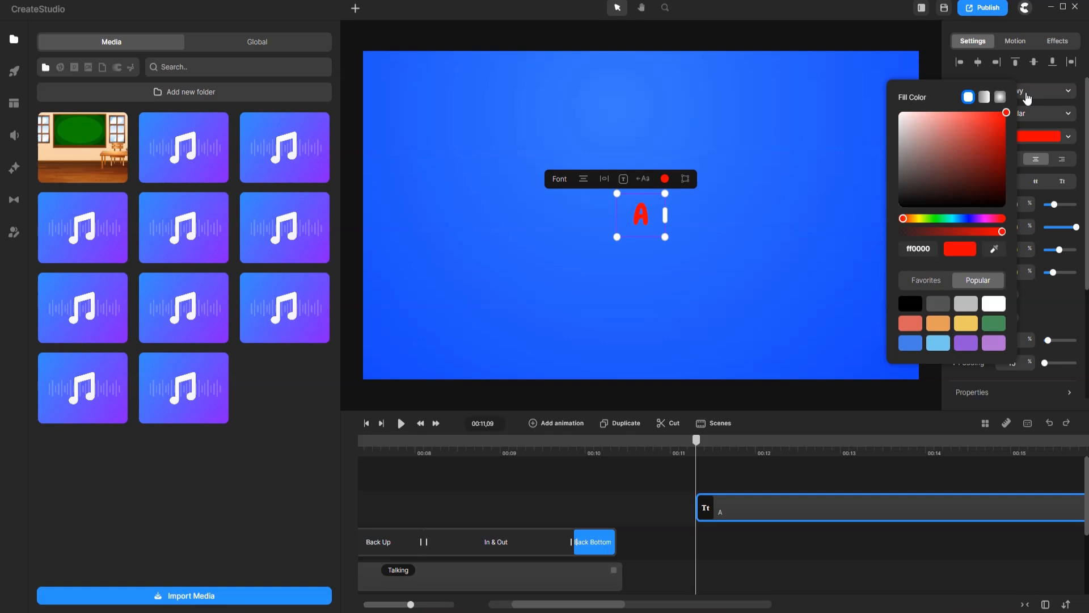
drag(666, 238, 803, 361)
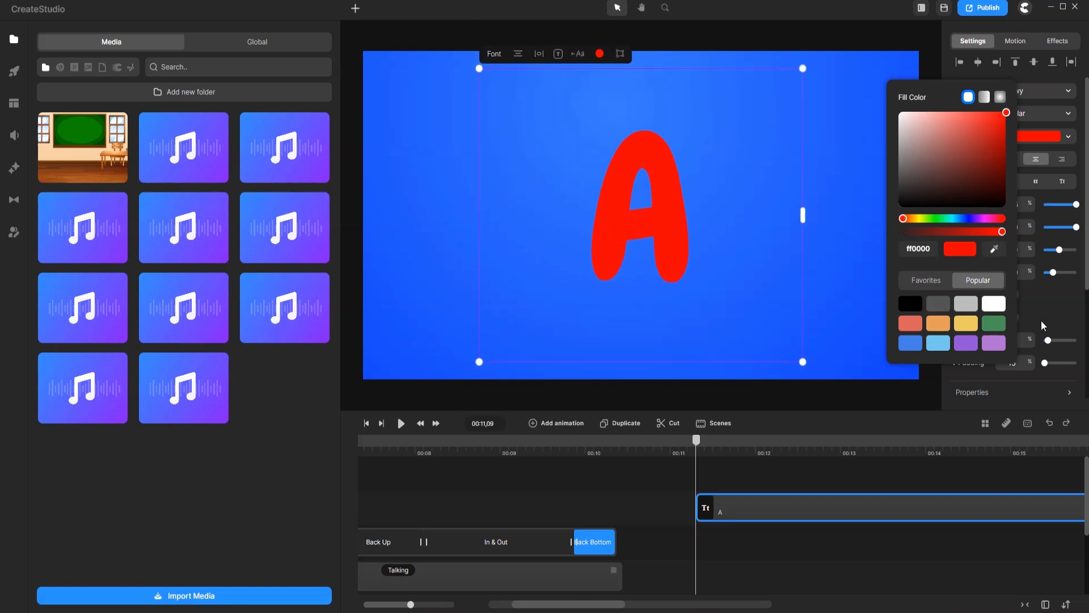
click(1048, 314)
Step: Give the letter A a white border with a width of 10 px
scroll(1050, 310, down, 3)
click(967, 252)
click(909, 297)
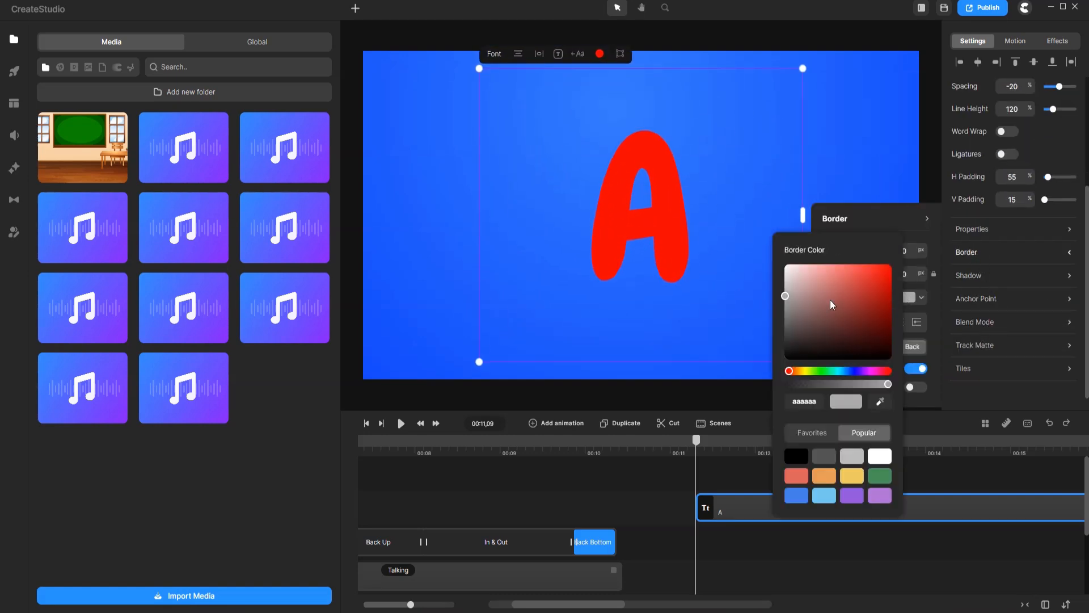
click(911, 250)
text(10)
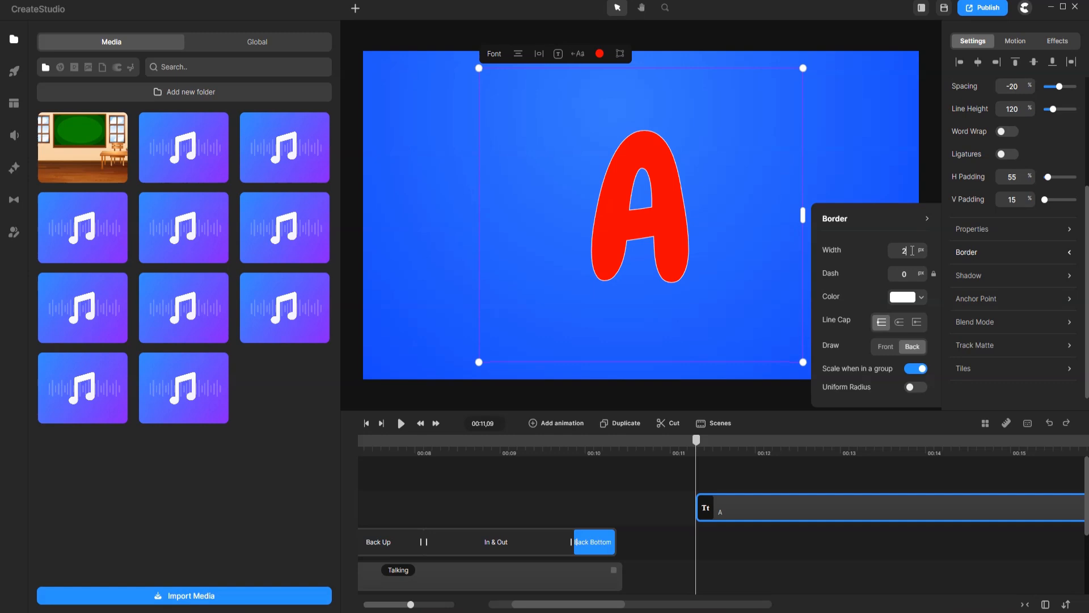
Step: Move the letter A to the left part of the canvas and start its layer at about 00:10,17
drag(664, 233, 485, 227)
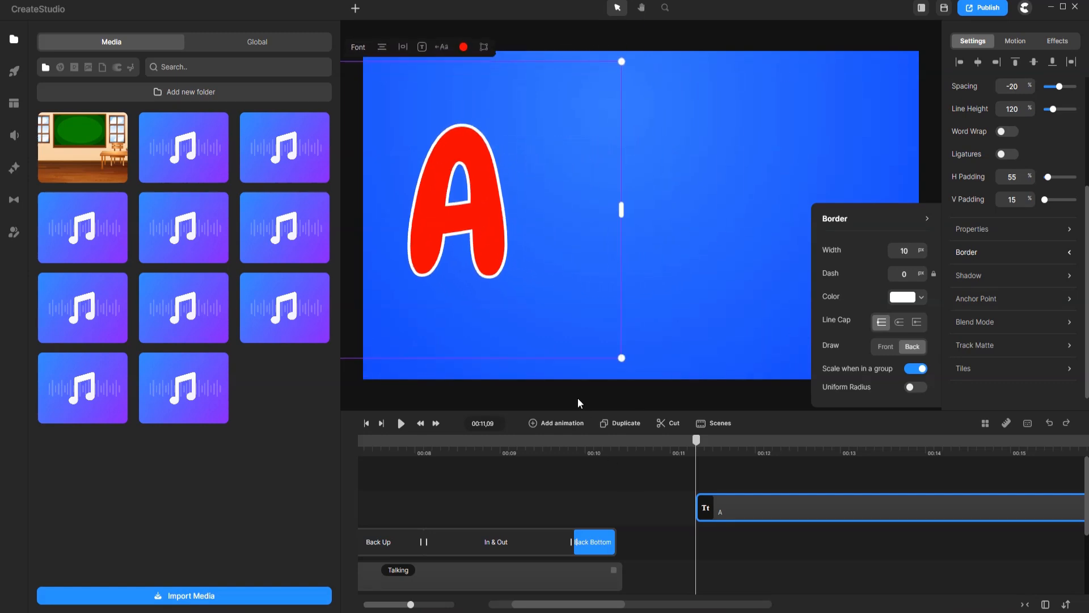
click(736, 559)
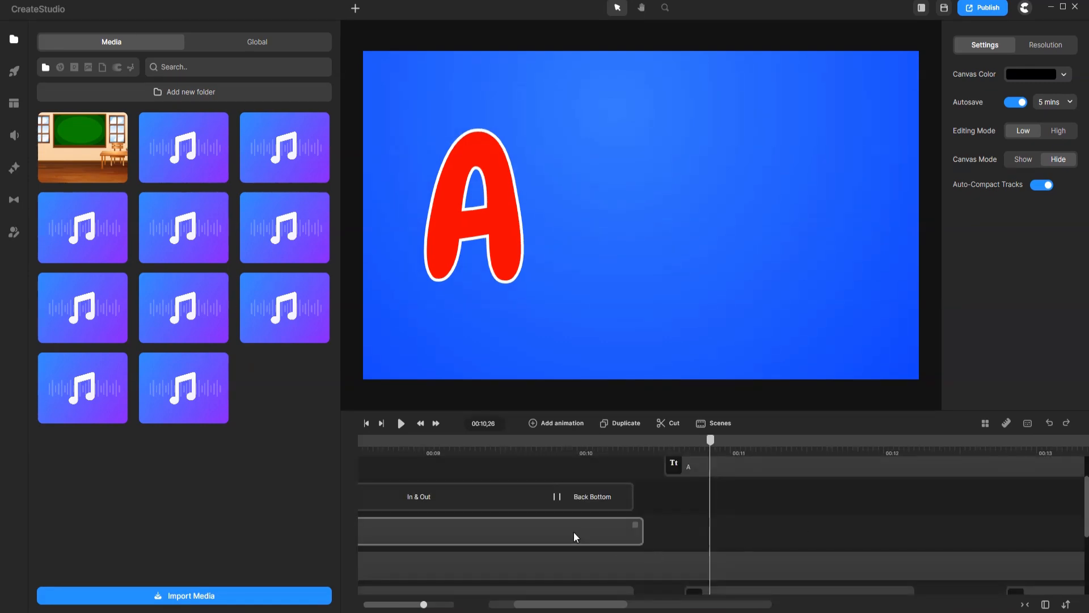
Step: Add the Pointing Left and Pointing Right actions to the character after its Talking action
click(573, 532)
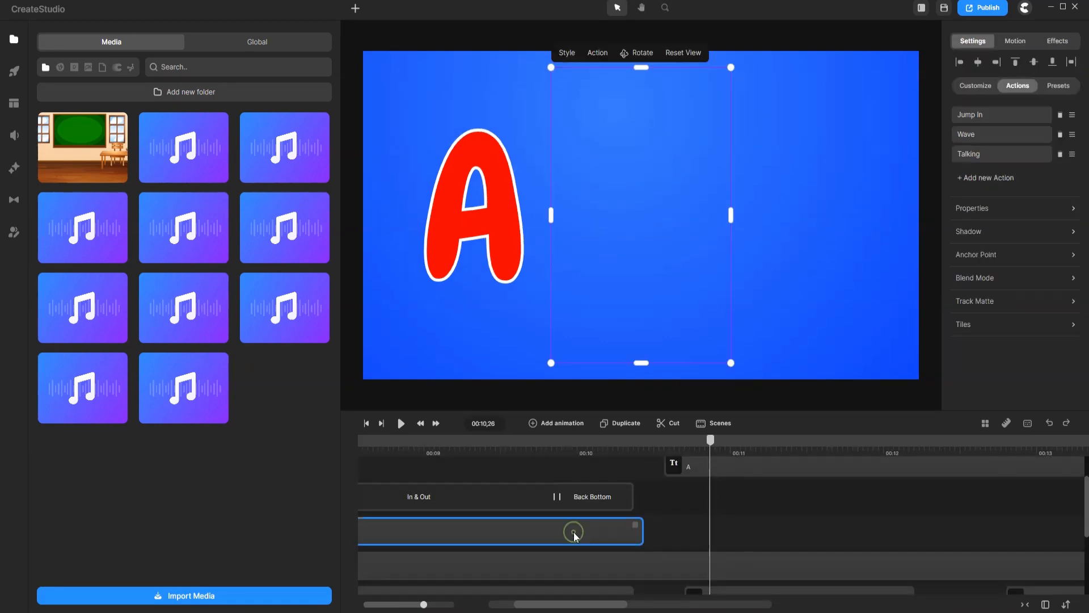
click(993, 181)
scroll(907, 241, down, 4)
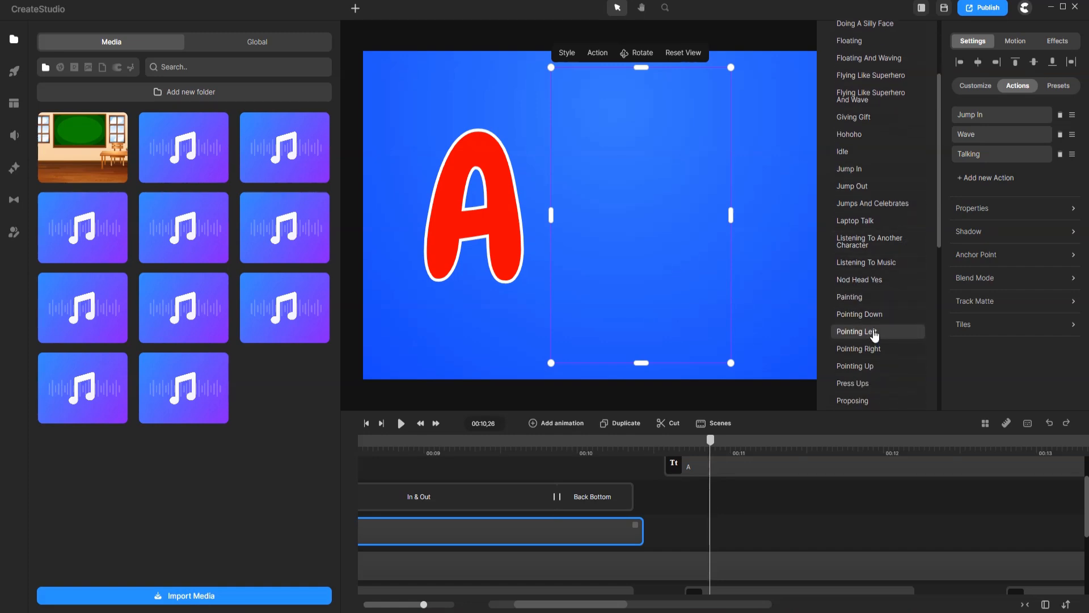
click(874, 332)
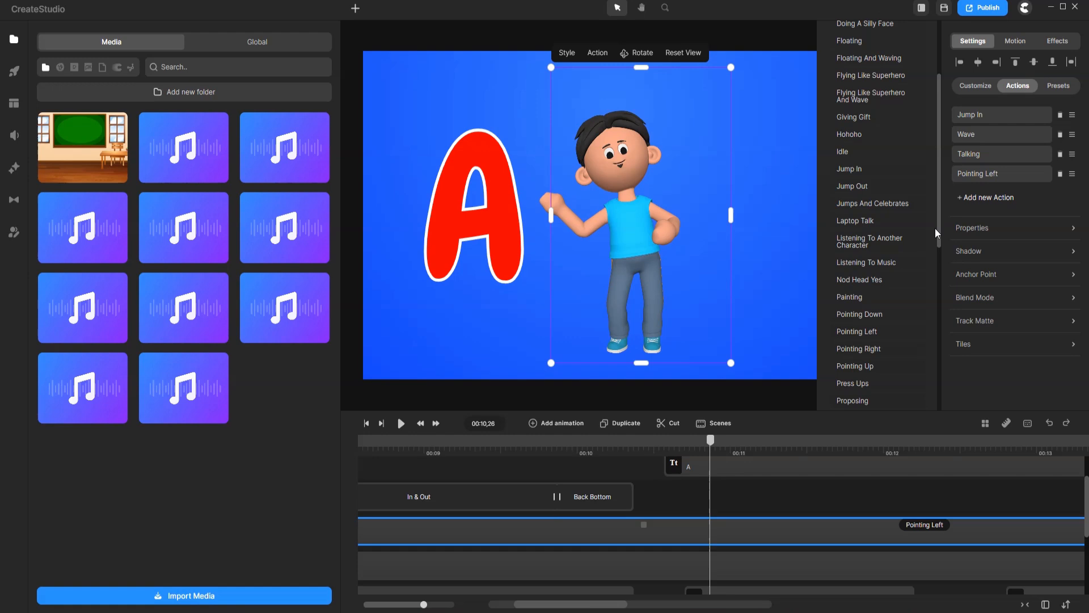
scroll(880, 310, down, 3)
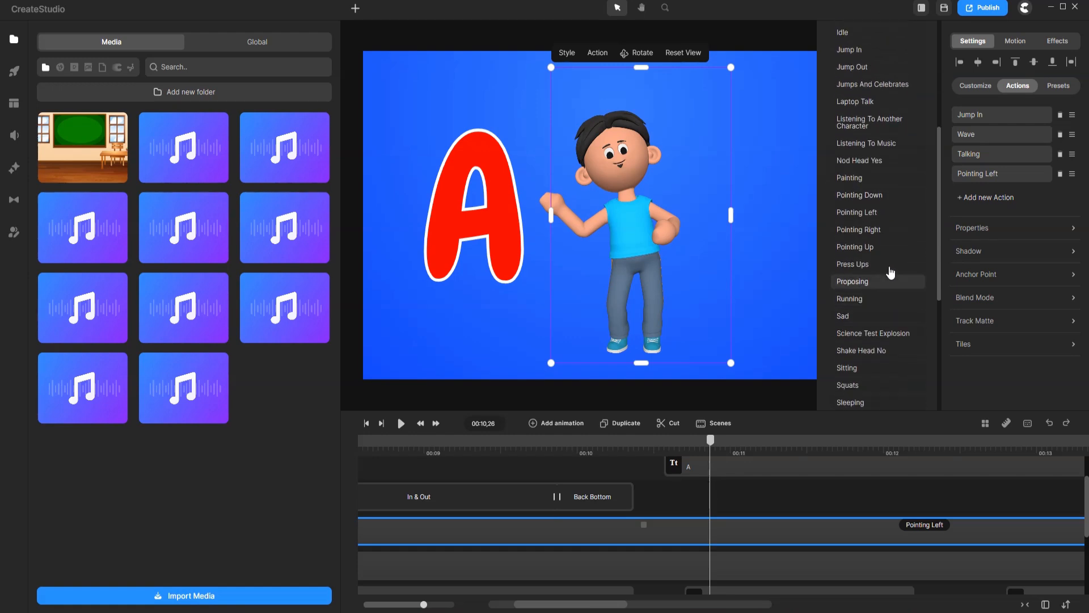
click(871, 229)
scroll(867, 474, right, 5)
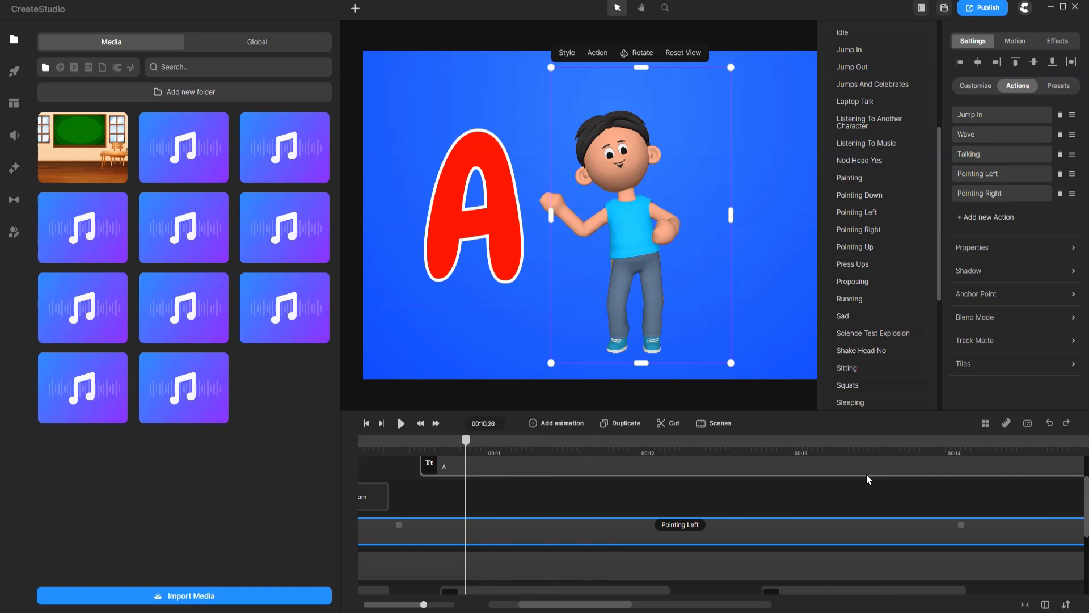
Step: Sync the speech clips starting at about 00:10,21 and 00:12,24 to the character
scroll(631, 511, up, 2)
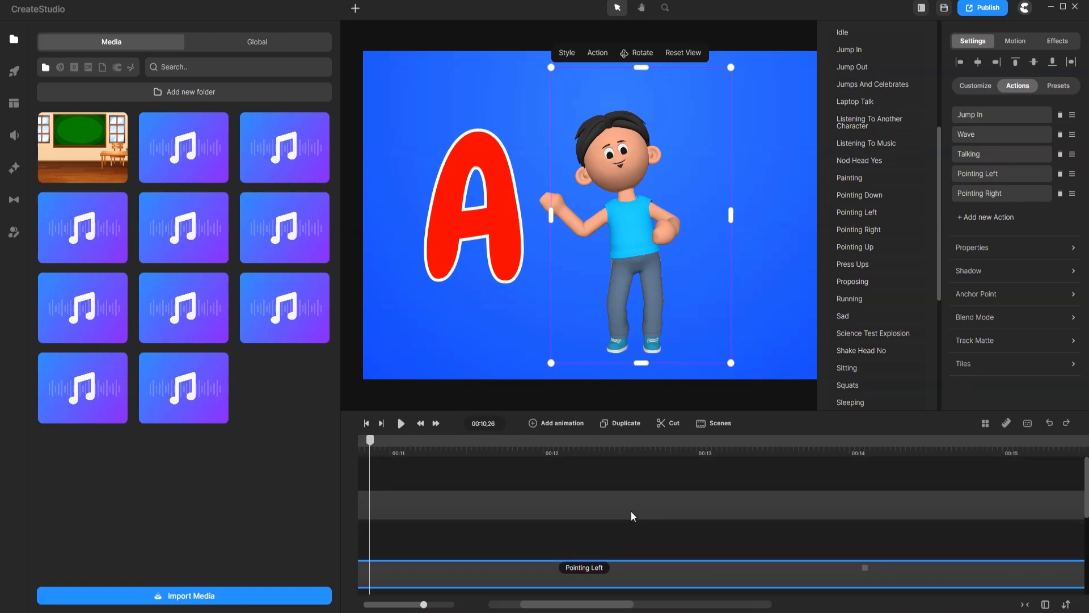
scroll(549, 530, left, 3)
click(607, 537)
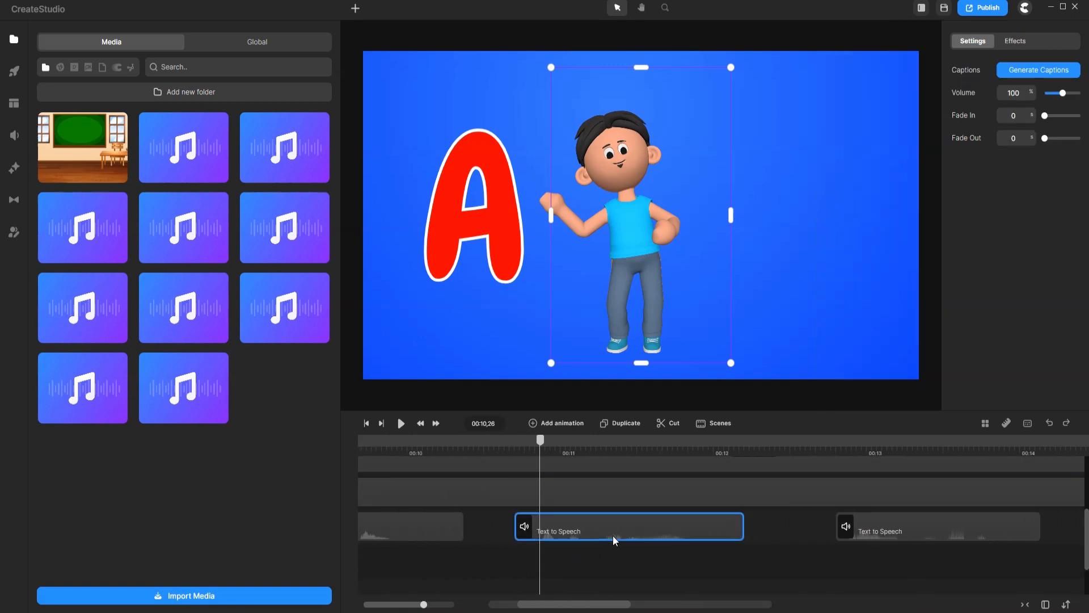
right_click(613, 536)
click(670, 357)
scroll(796, 553, right, 4)
click(712, 532)
right_click(713, 533)
click(757, 350)
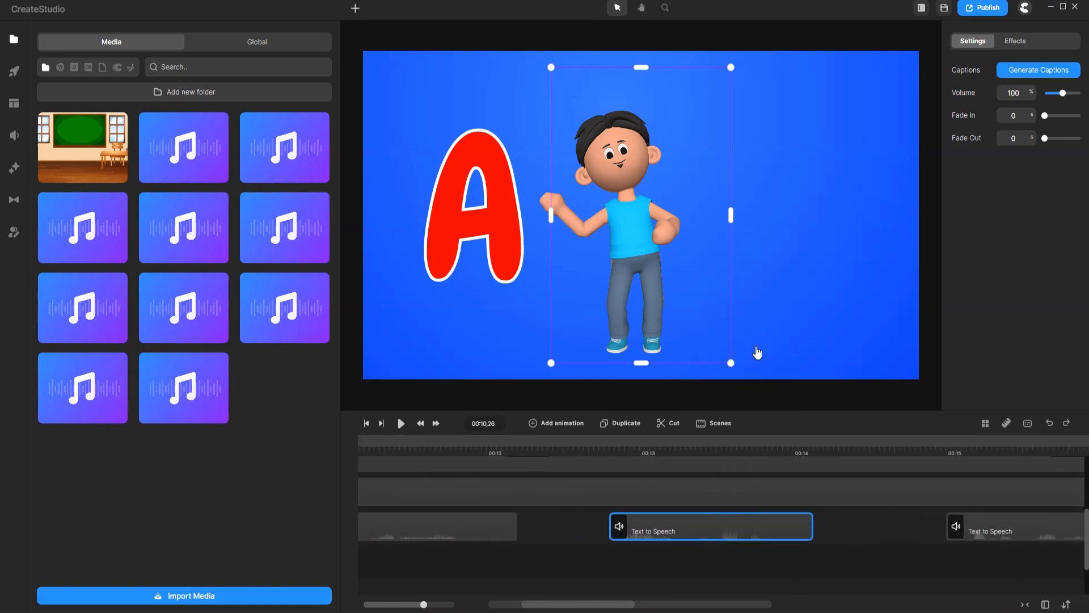
Step: Play from just after 00:10 to 00:13,15 to check the speech against the Pointing Left action
scroll(548, 564, left, 3)
click(385, 445)
key(space)
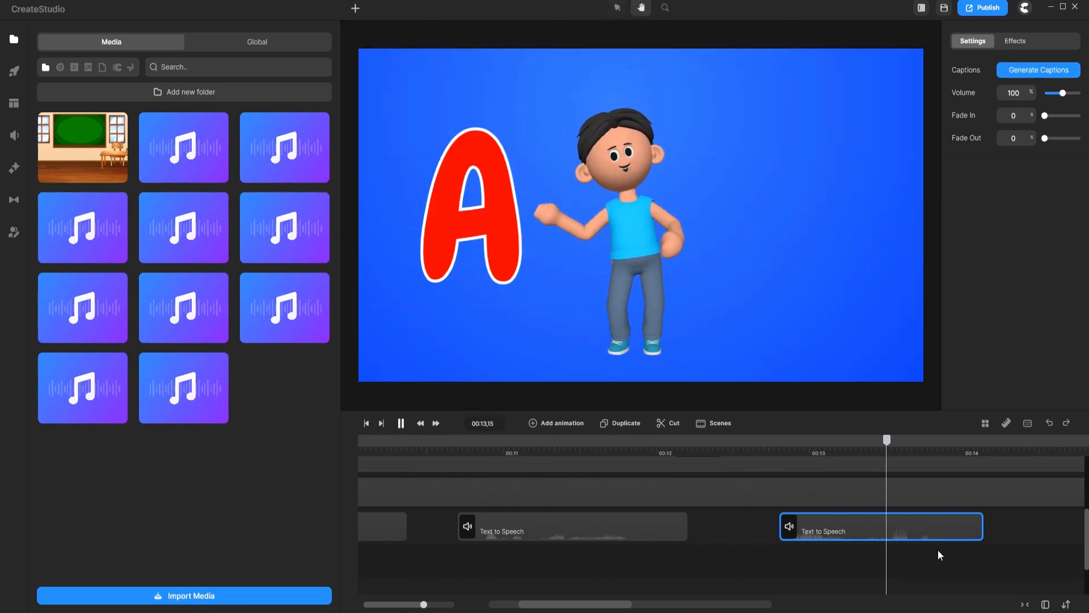
key(space)
scroll(953, 584, right, 2)
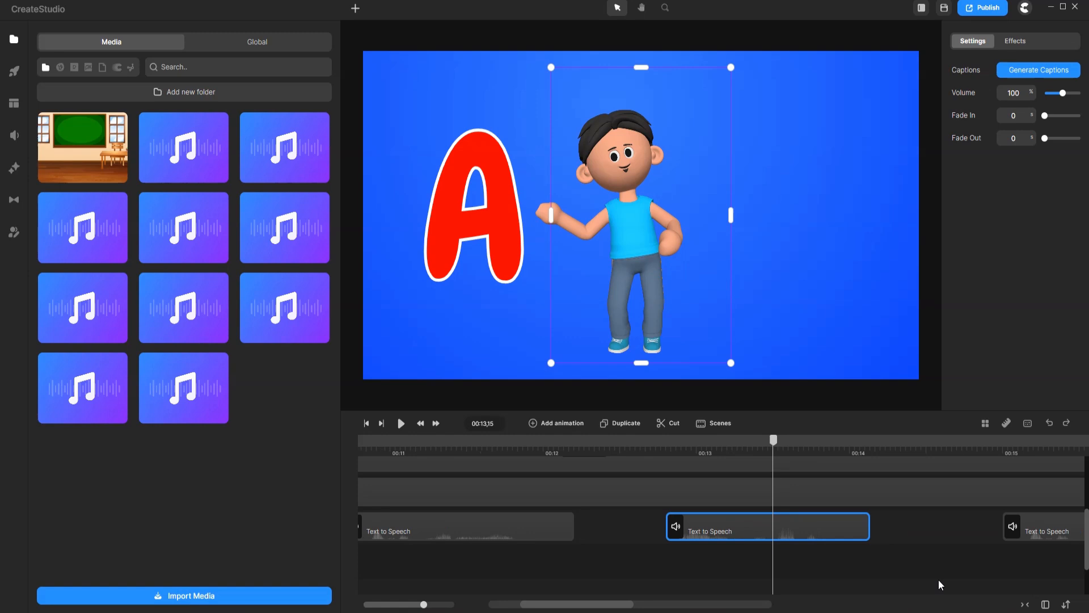
Step: Shorten Pointing Left to end at about 00:12,18 and Pointing Right at about 00:14,16, nudging the second action's speech clip to start about 00:12,25
scroll(938, 581, up, 1)
drag(871, 516, 635, 511)
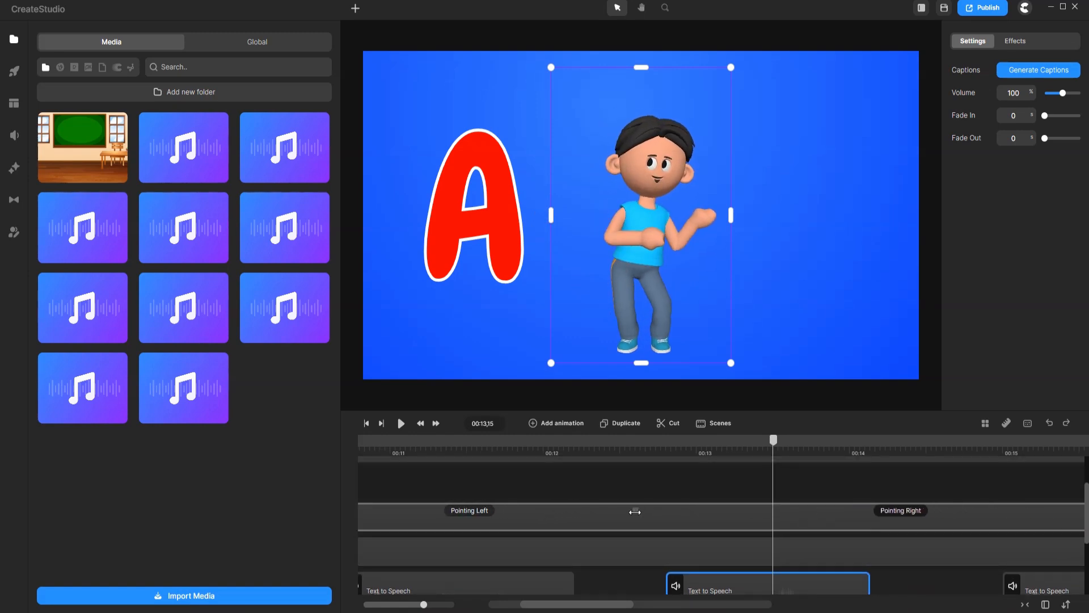
scroll(808, 547, right, 2)
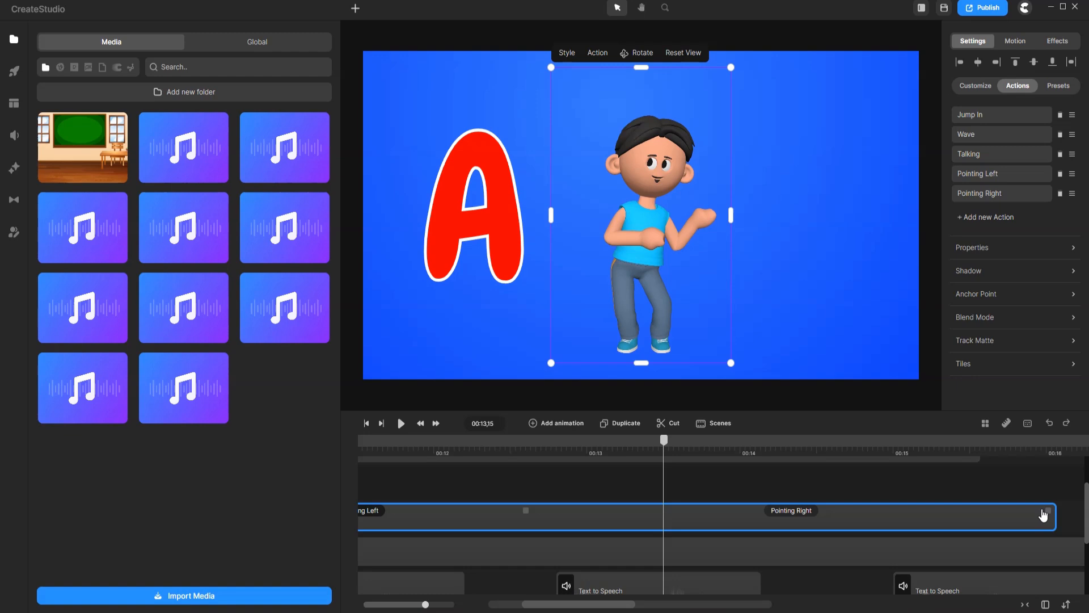
drag(891, 517, 806, 514)
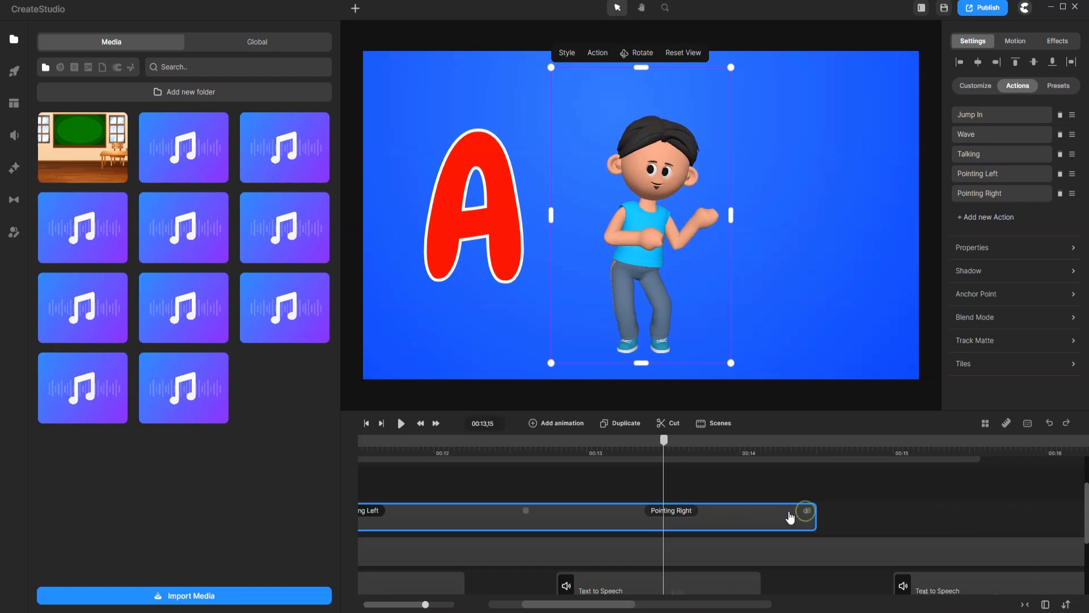
click(724, 580)
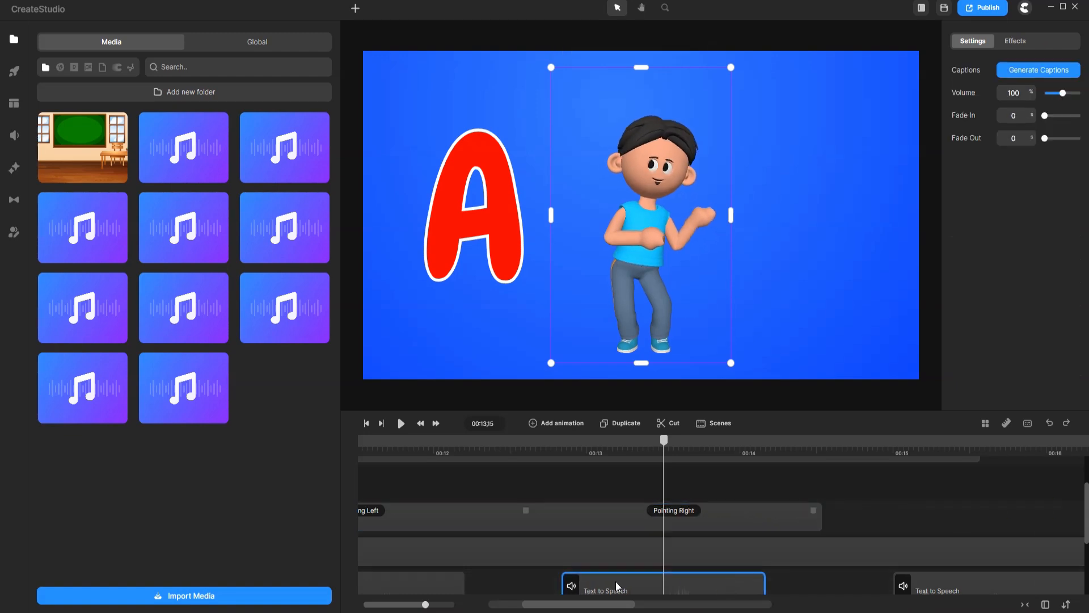
Step: Play from 00:10,19 to 00:14,17 to check the shortened pointing actions against their speech clips
scroll(546, 578, left, 1)
scroll(546, 578, left, 2)
click(394, 440)
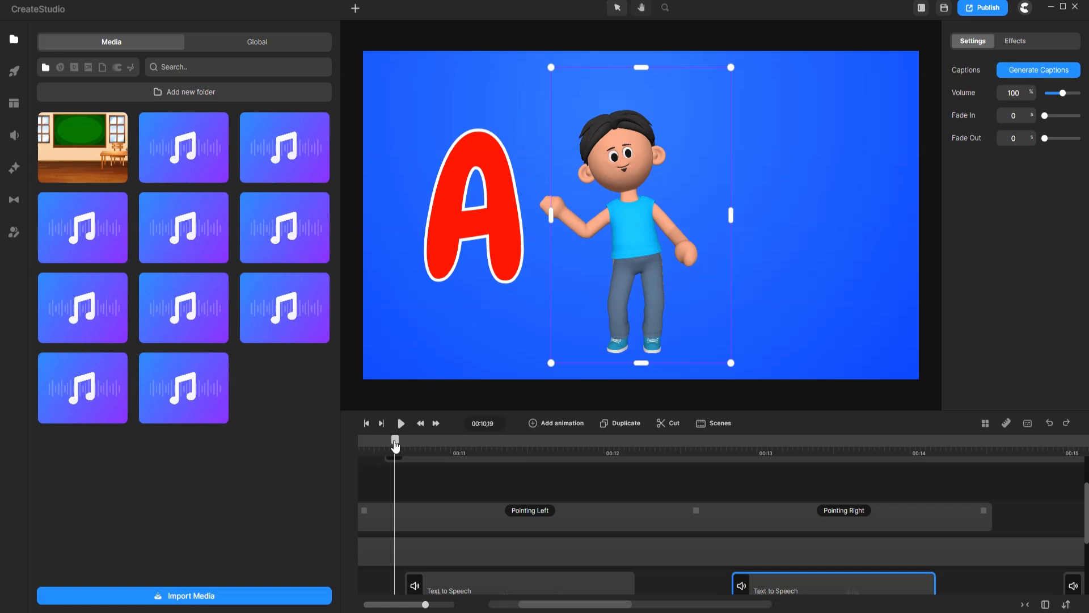
key(space)
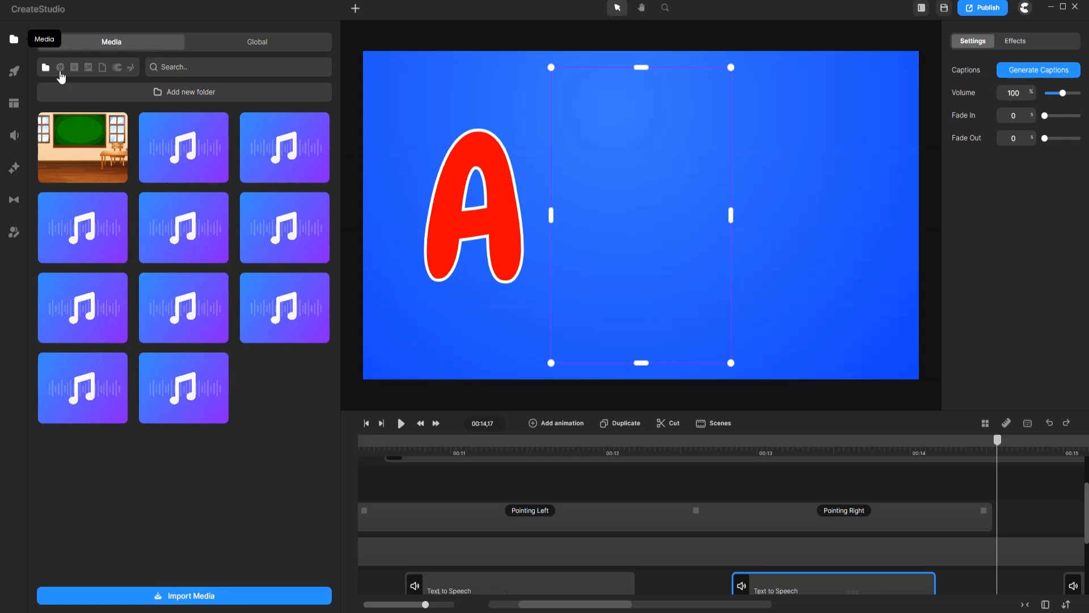
Step: Search the Giphy stickers for "apple" and import the plain red apple sticker into the project media
click(104, 71)
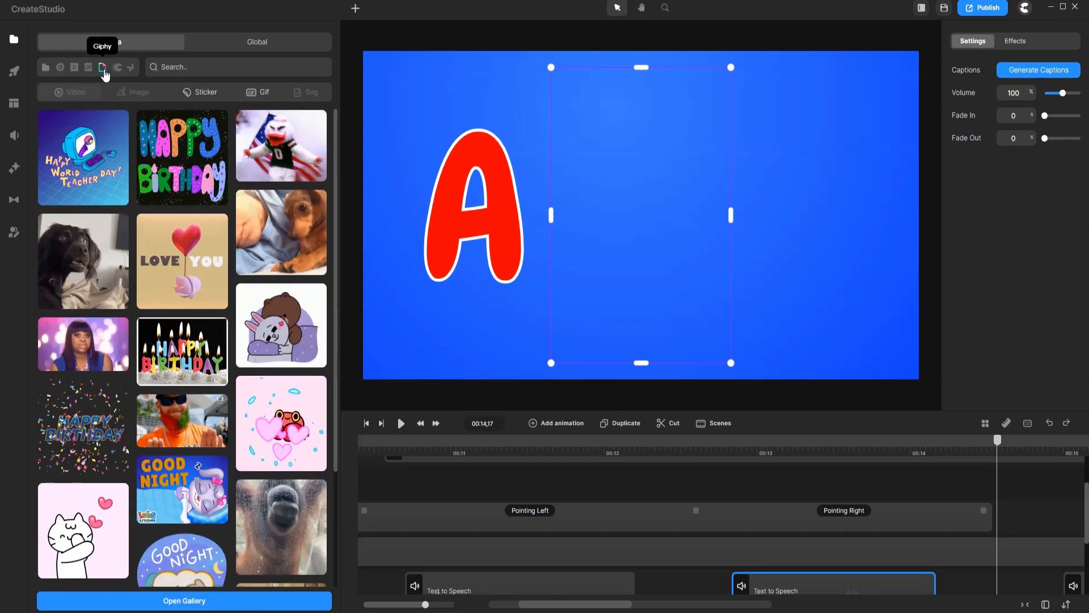
click(199, 96)
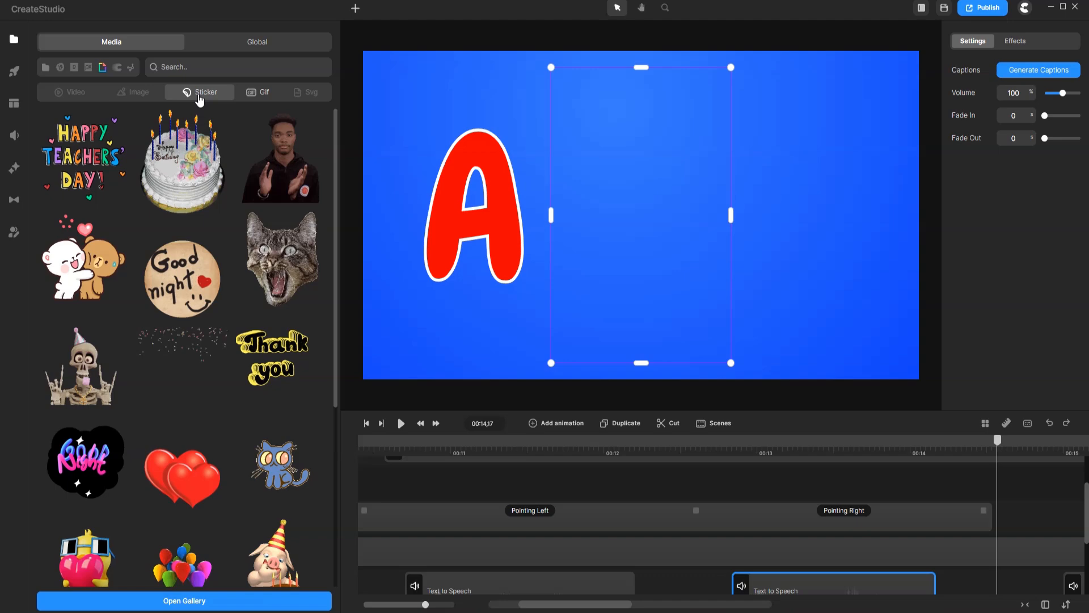
click(198, 69)
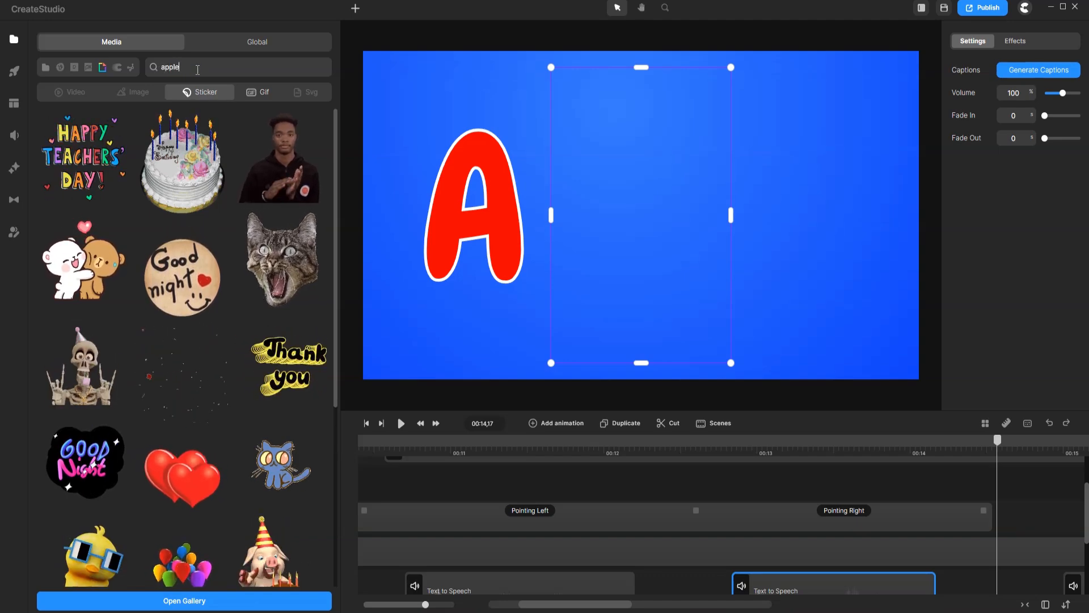
key(Return)
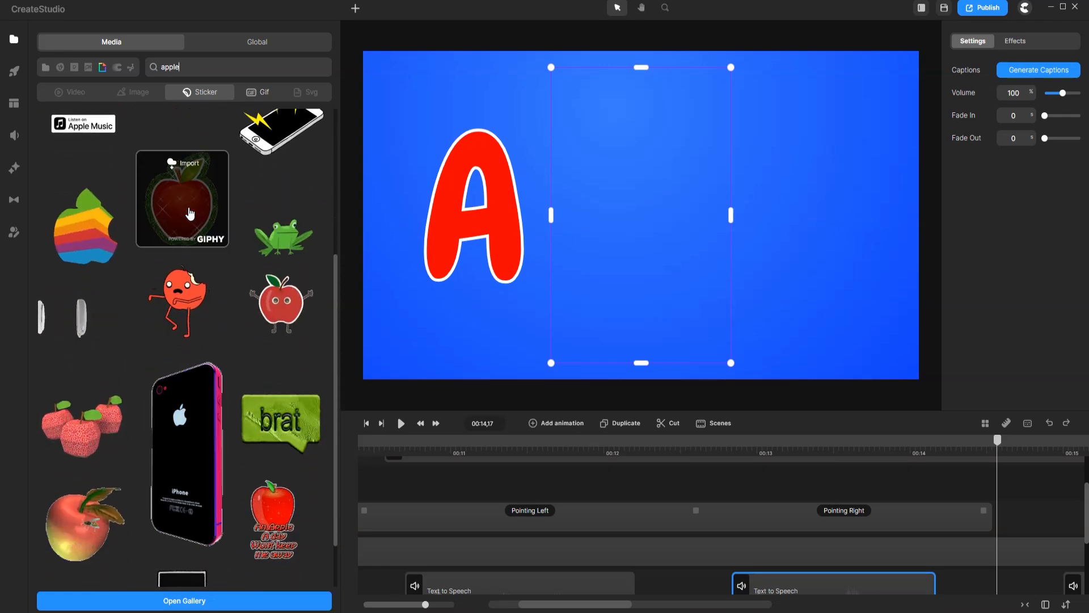
scroll(149, 309, down, 10)
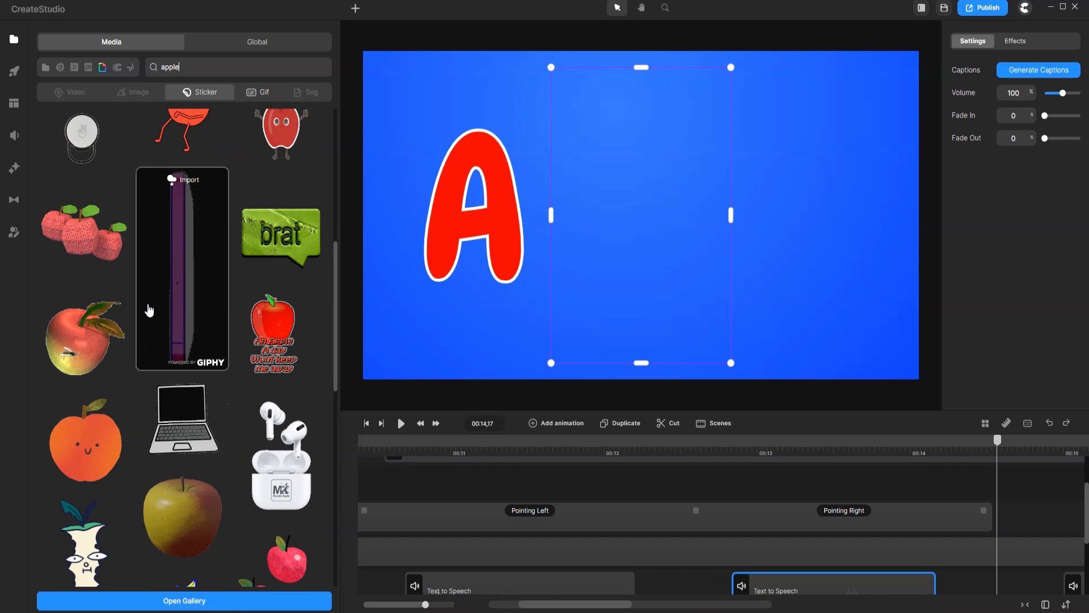
scroll(149, 309, up, 15)
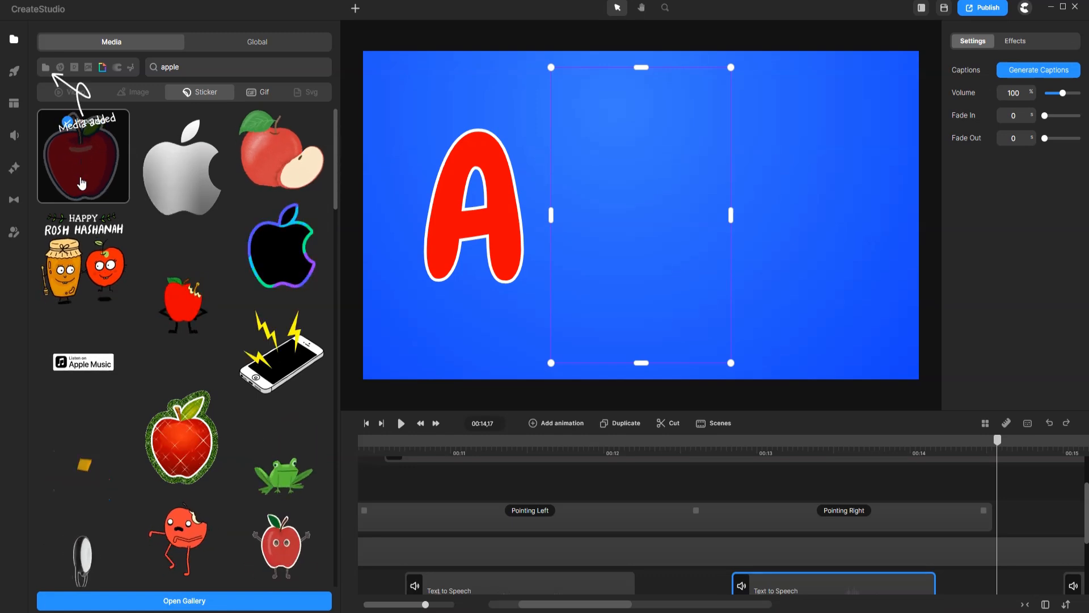
Step: Search the Giphy stickers for "ant" and look through the results for one that suits the letter A
click(43, 69)
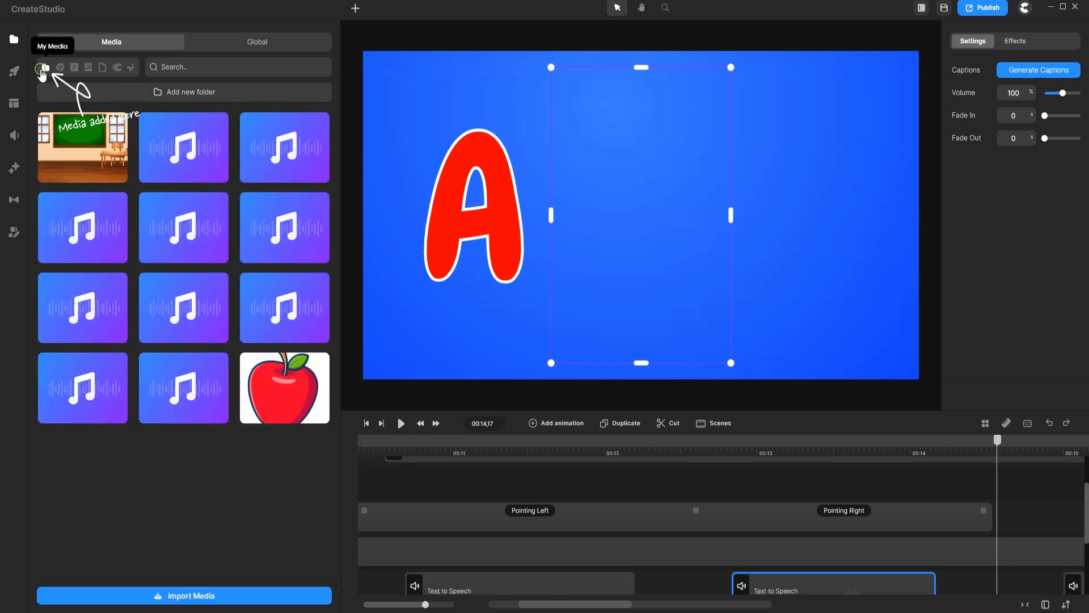
click(102, 67)
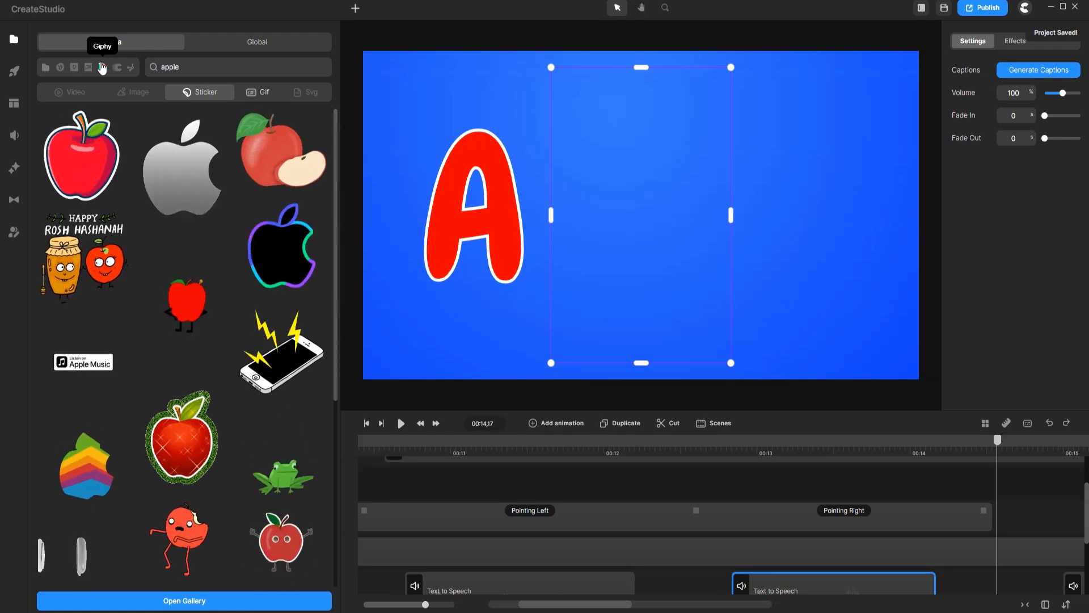
double_click(191, 67)
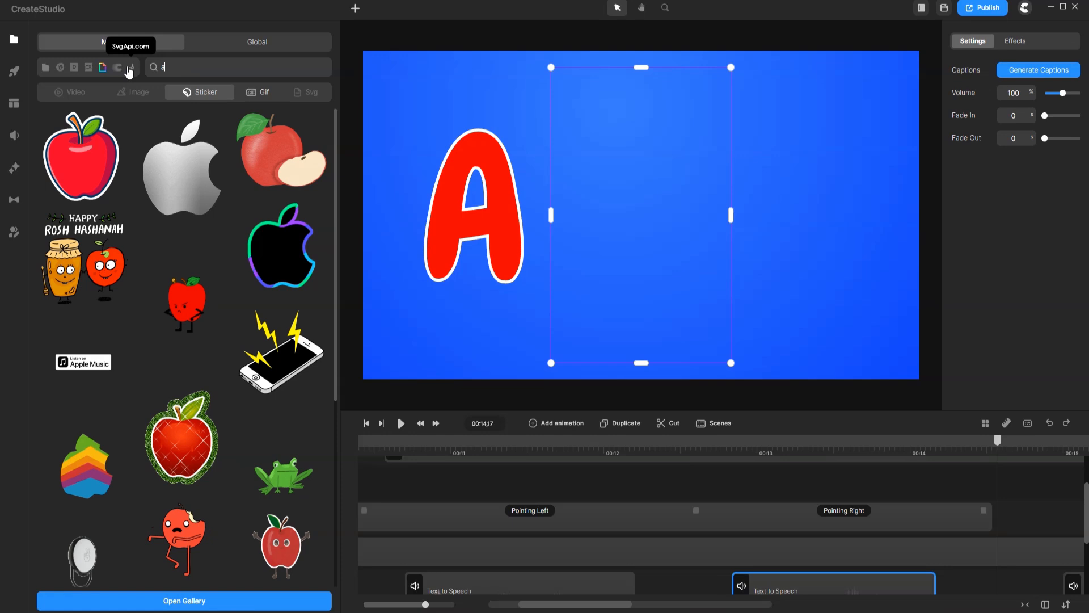
key(Return)
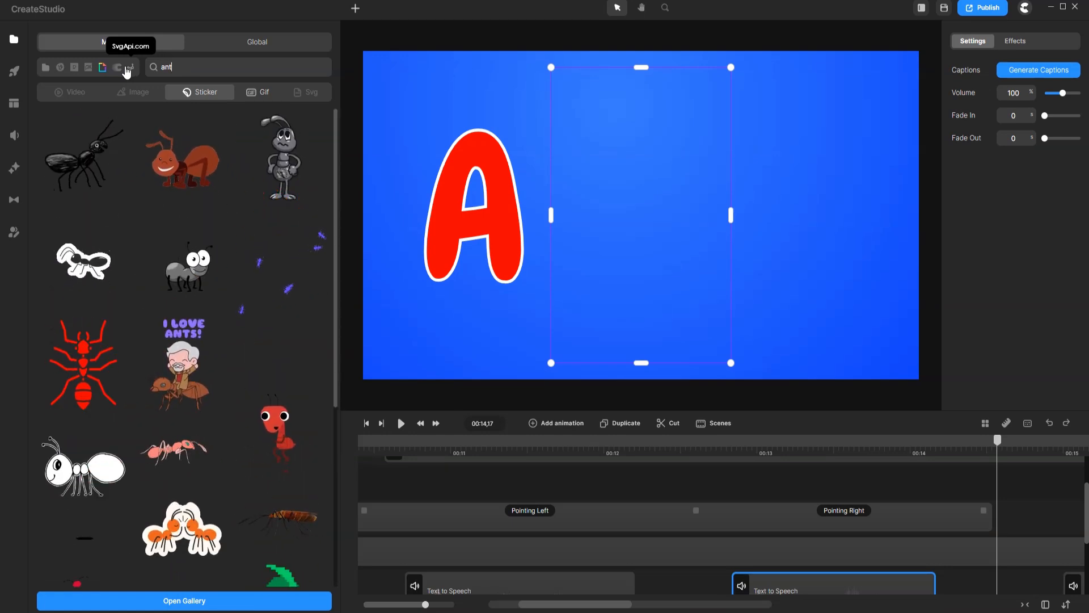
mouse_move(209, 261)
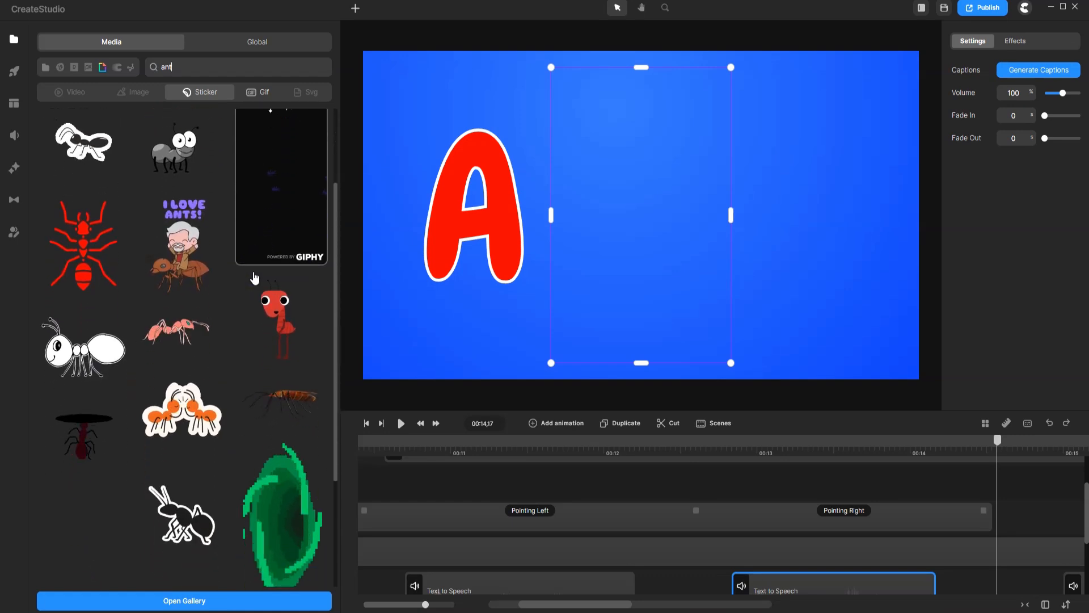
mouse_move(254, 278)
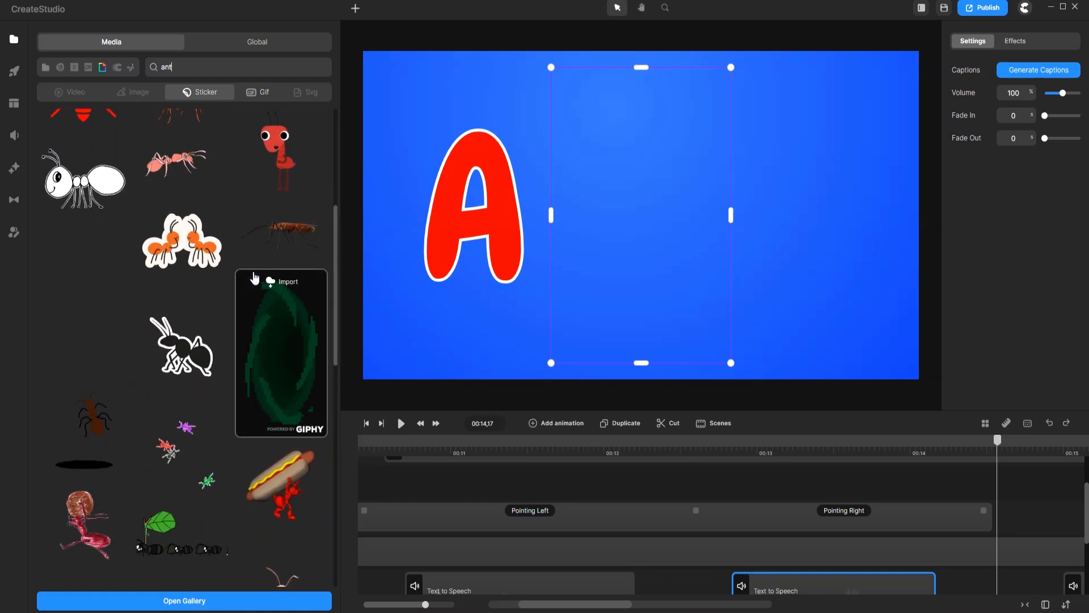
scroll(255, 277, down, 3)
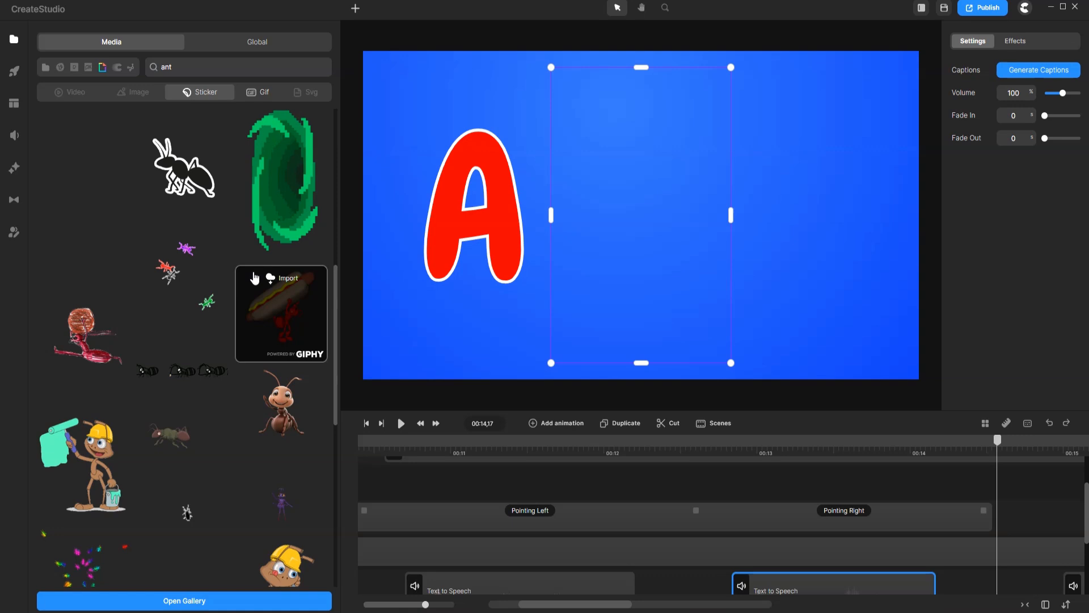
scroll(255, 277, down, 4)
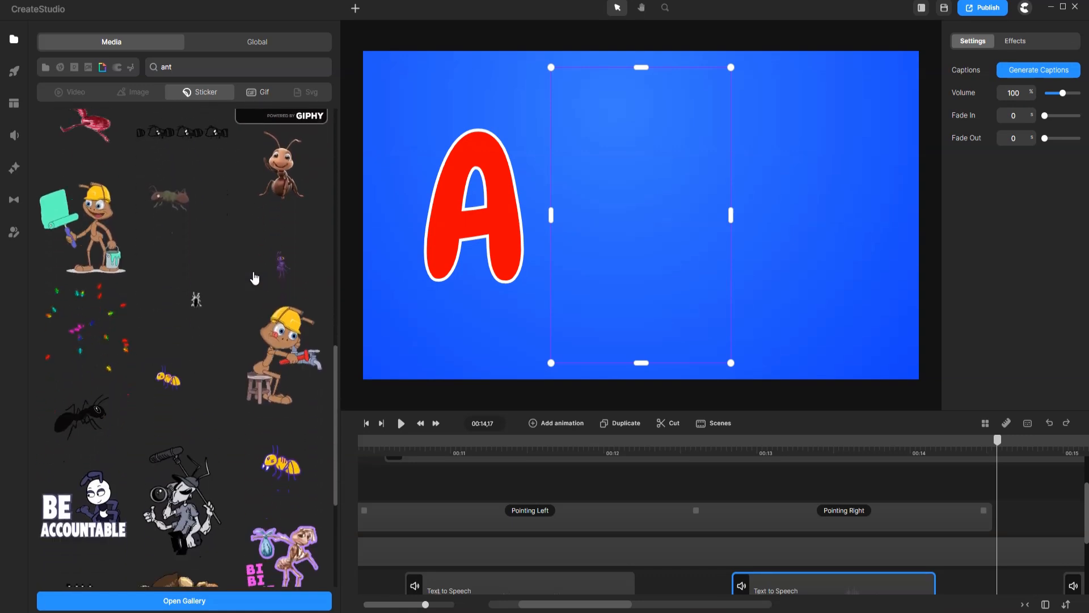
scroll(255, 277, down, 1)
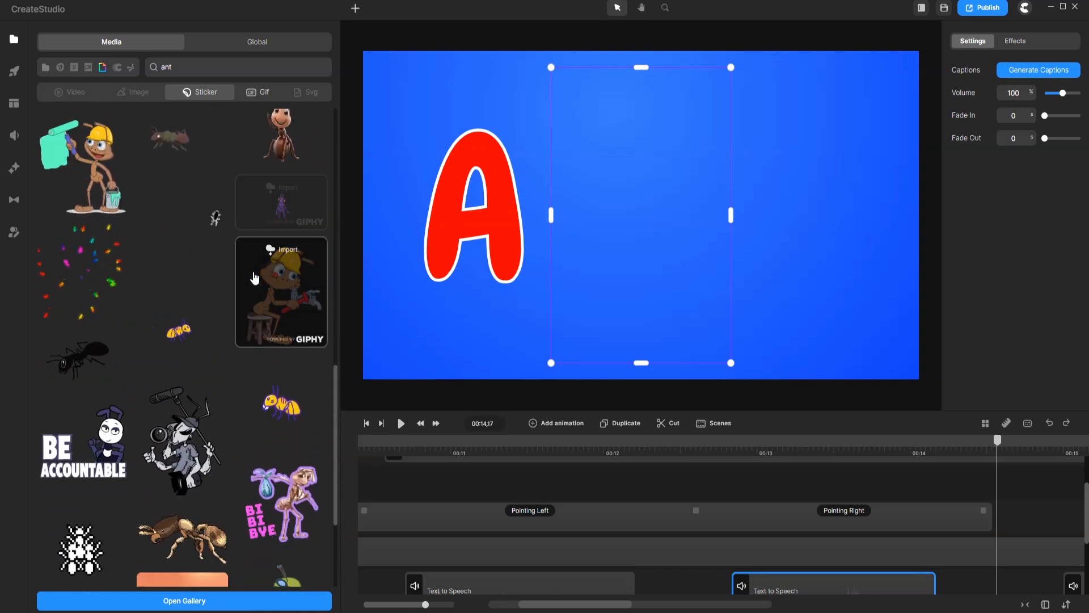
scroll(255, 277, down, 2)
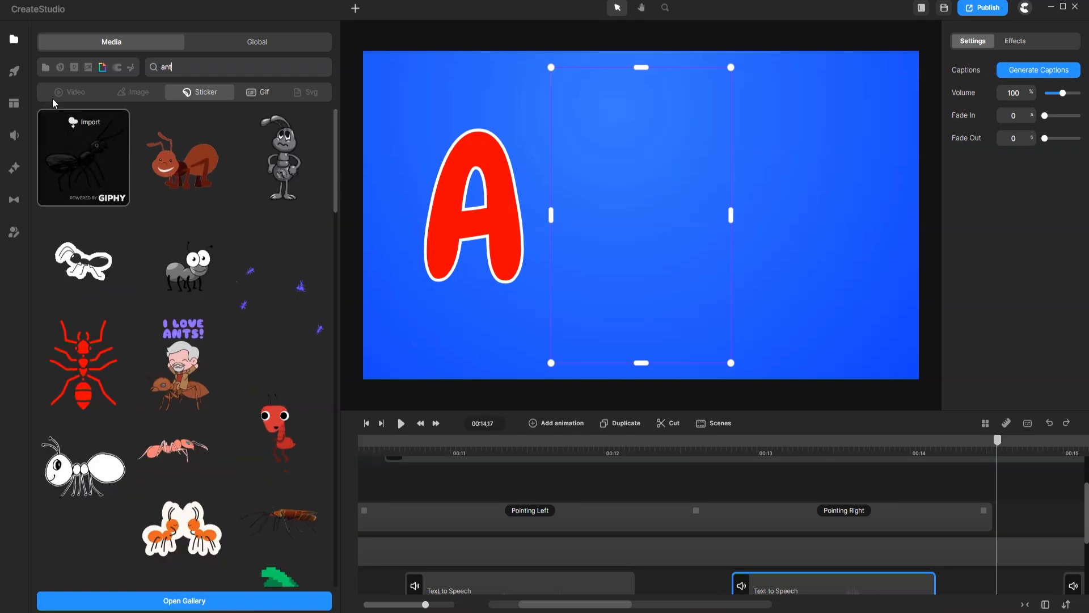
Step: Add the imported apple GIF from My Media to the canvas, shrink it and place it at the right of the scene
click(46, 67)
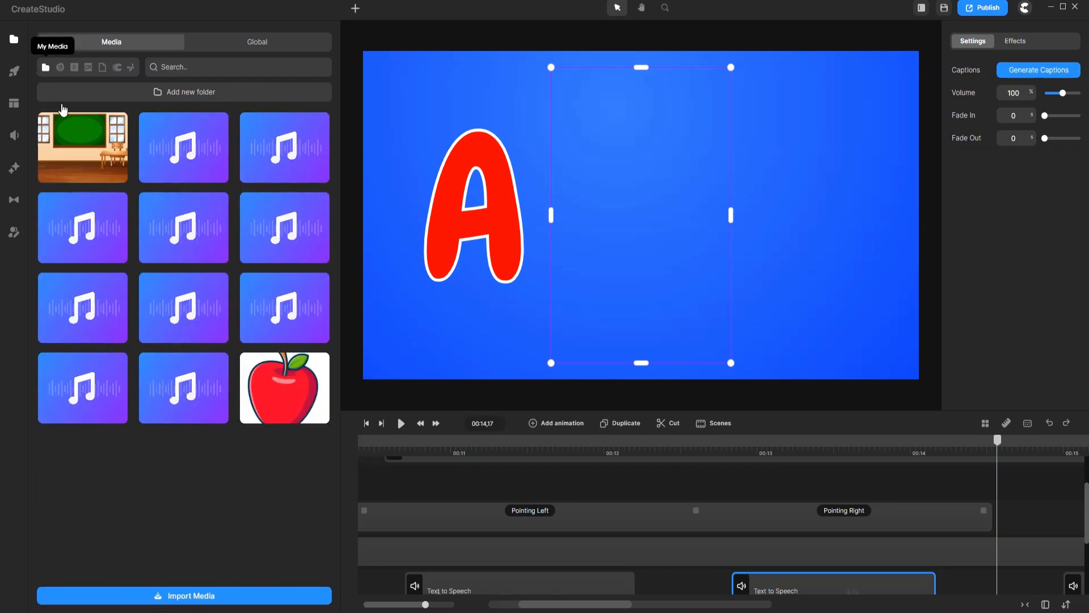
drag(281, 404, 813, 243)
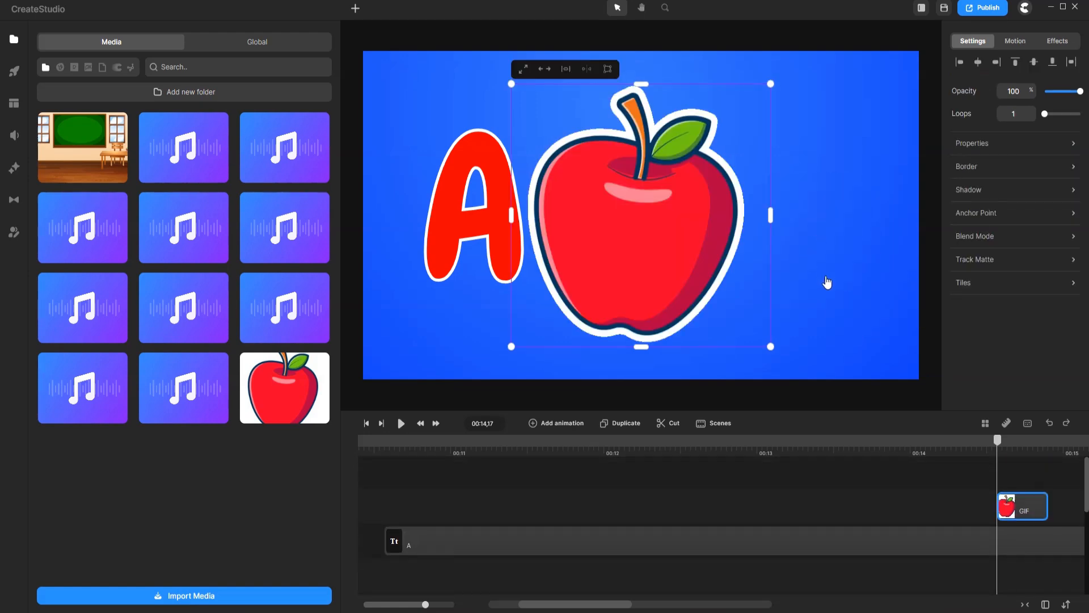
drag(511, 346, 612, 281)
drag(694, 204, 834, 227)
Step: Shift the apple GIF clip earlier so it starts shortly before 00:13 and play back its timing against the character's pointing
drag(850, 457, 569, 509)
scroll(621, 534, up, 2)
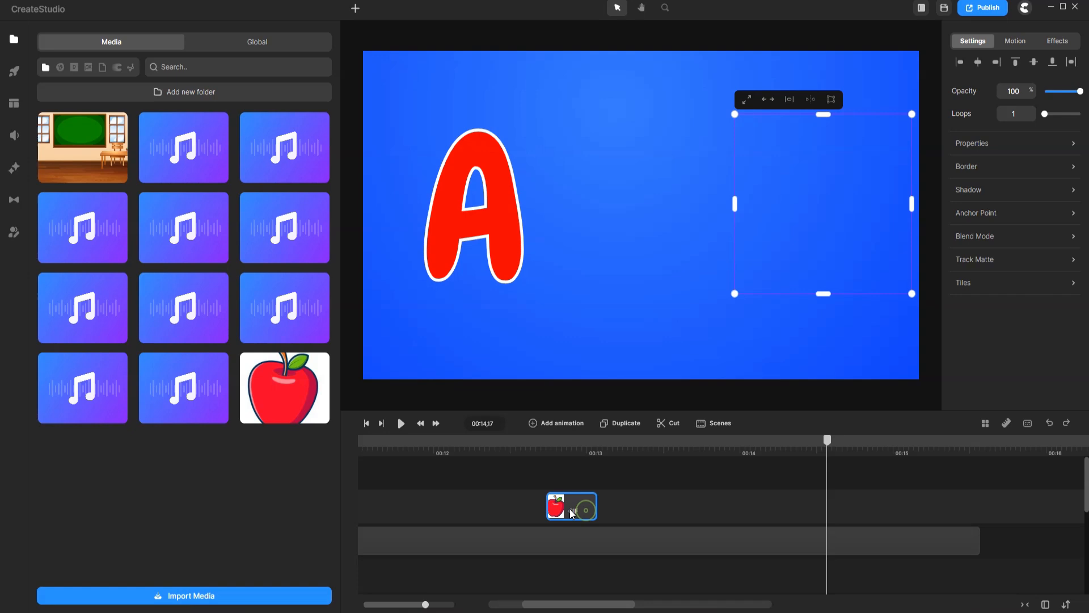
scroll(483, 505, left, 3)
click(507, 449)
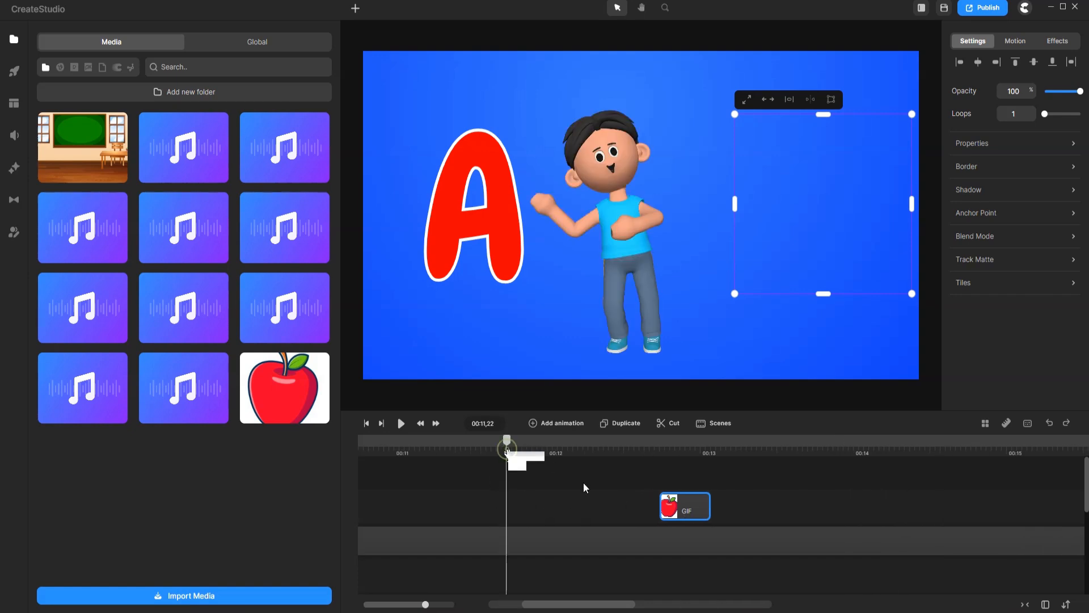
key(space)
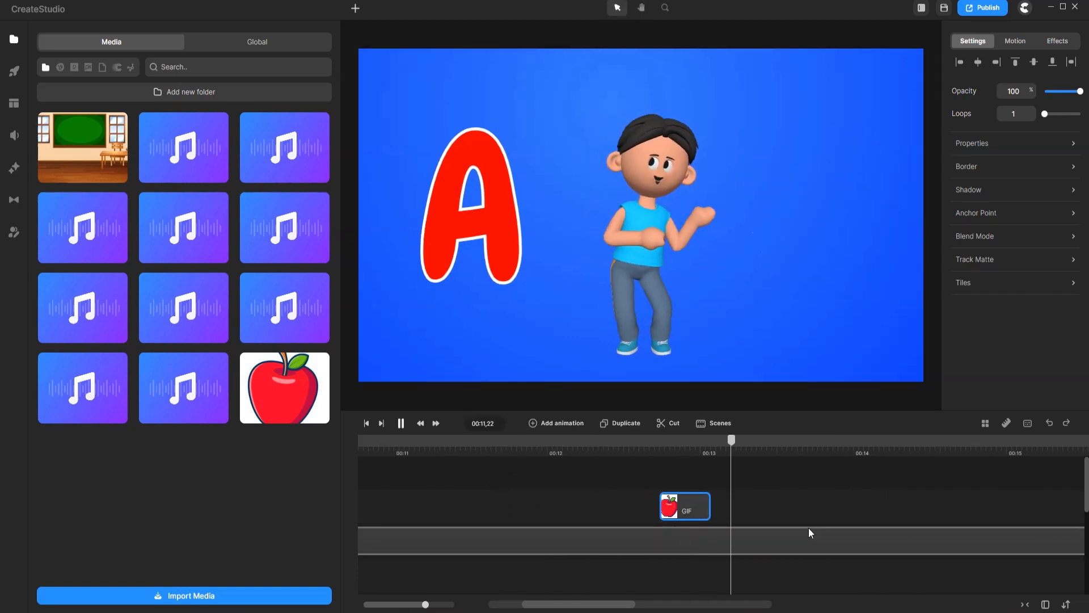
click(665, 491)
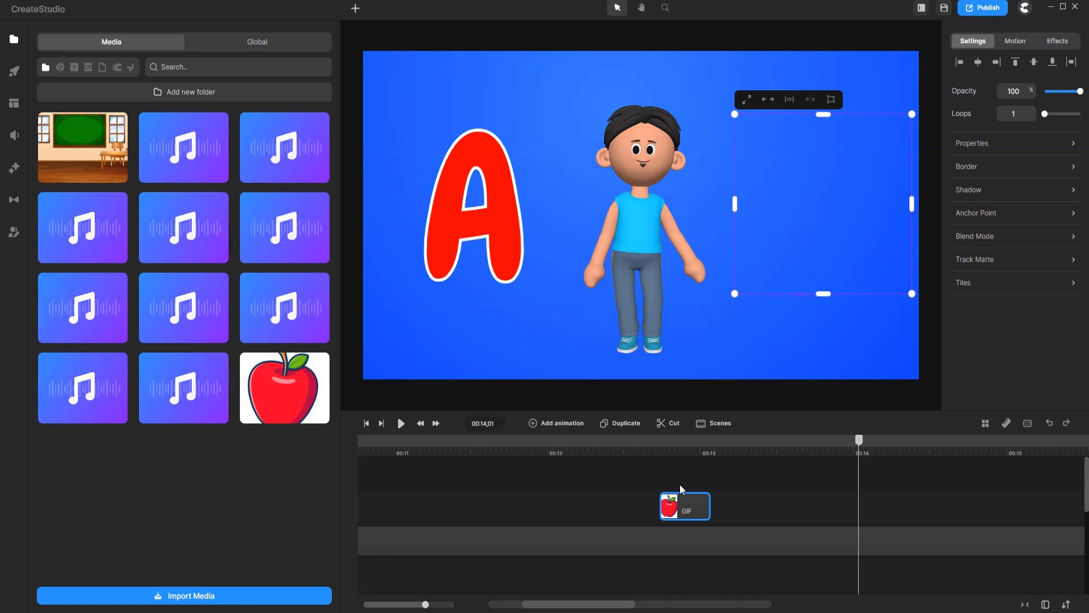
Step: Duplicate the apple GIF clip until six copies run end to end on the same track
drag(686, 499, 785, 564)
key(ctrl+d)
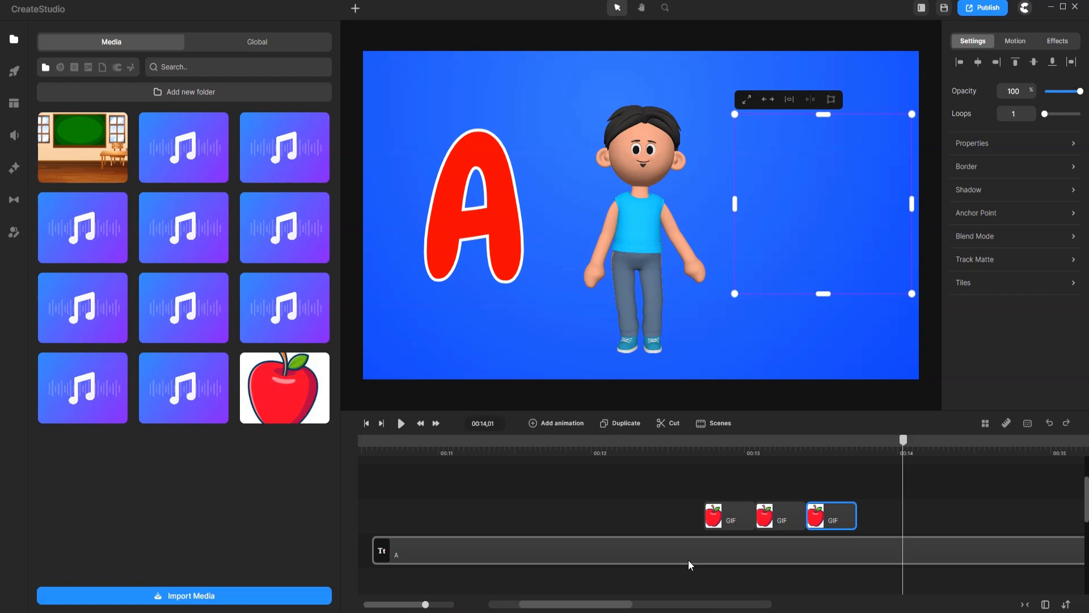
scroll(785, 557, right, 3)
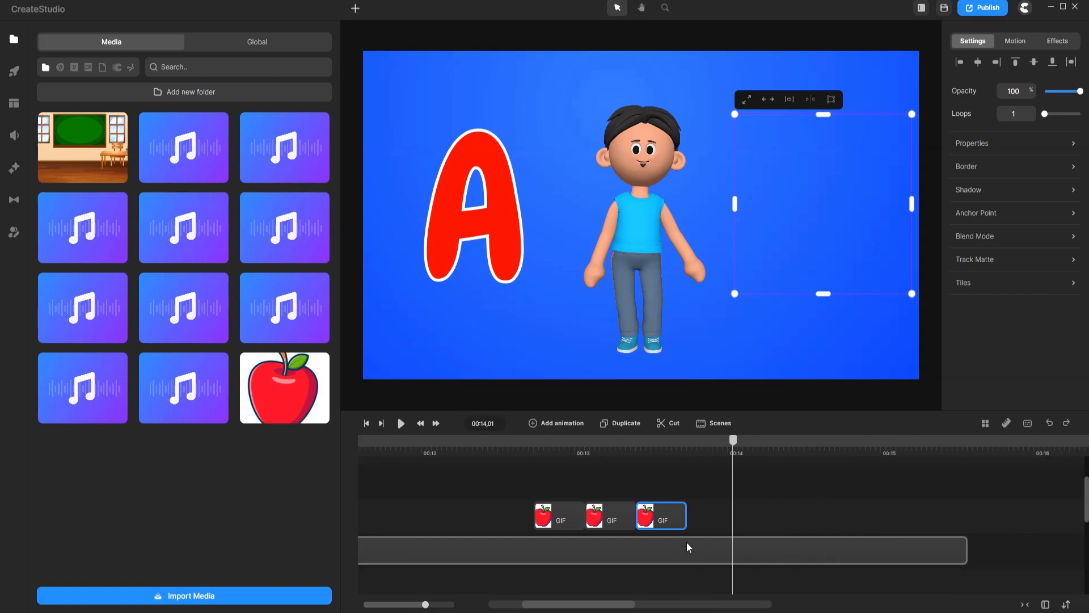
key(ctrl+d)
drag(661, 520, 768, 584)
scroll(782, 532, down, 3)
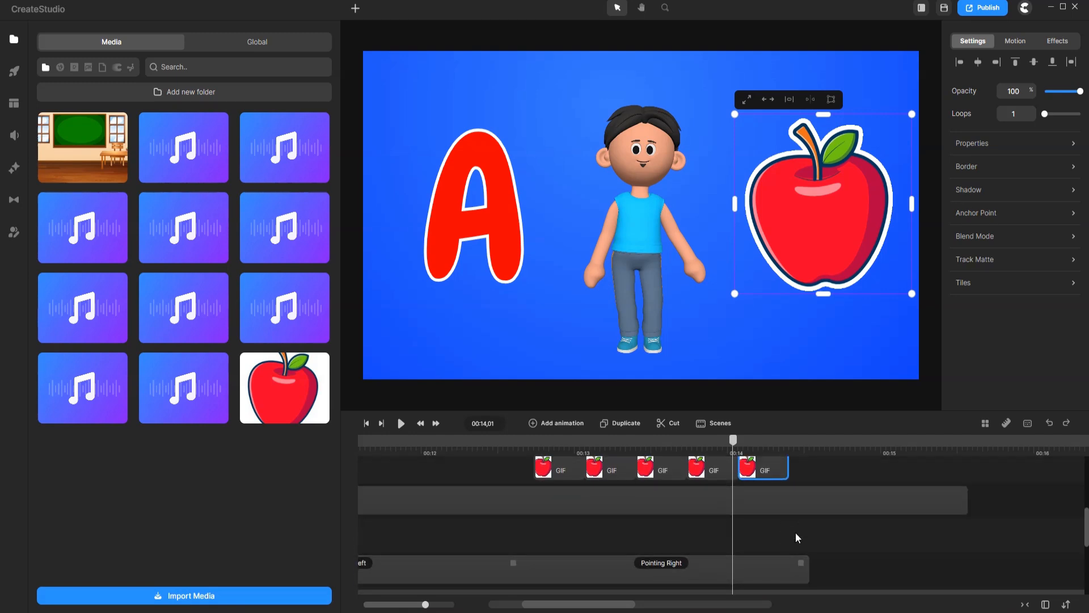
scroll(791, 529, up, 1)
key(ctrl+d)
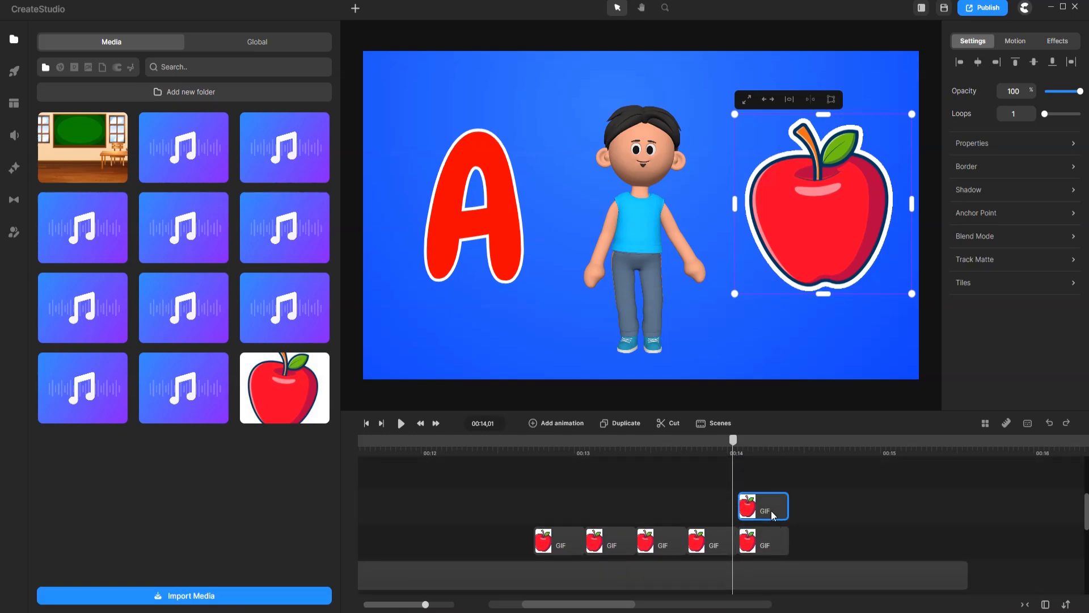
drag(771, 510, 823, 548)
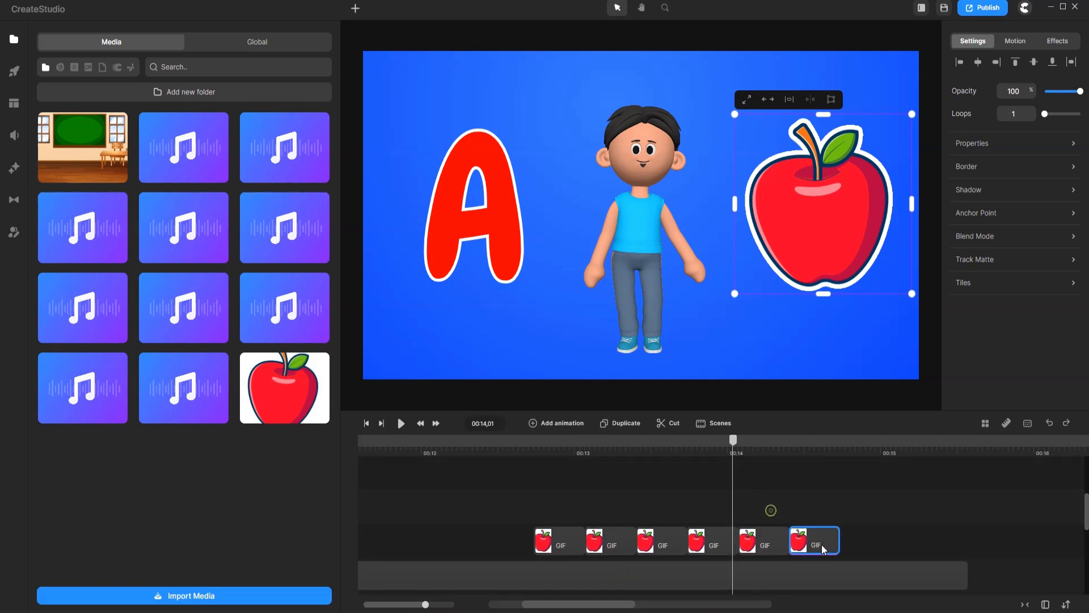
Step: Combine the six apple GIF clips into one group and preview the sequence from about 00:12
click(421, 441)
key(space)
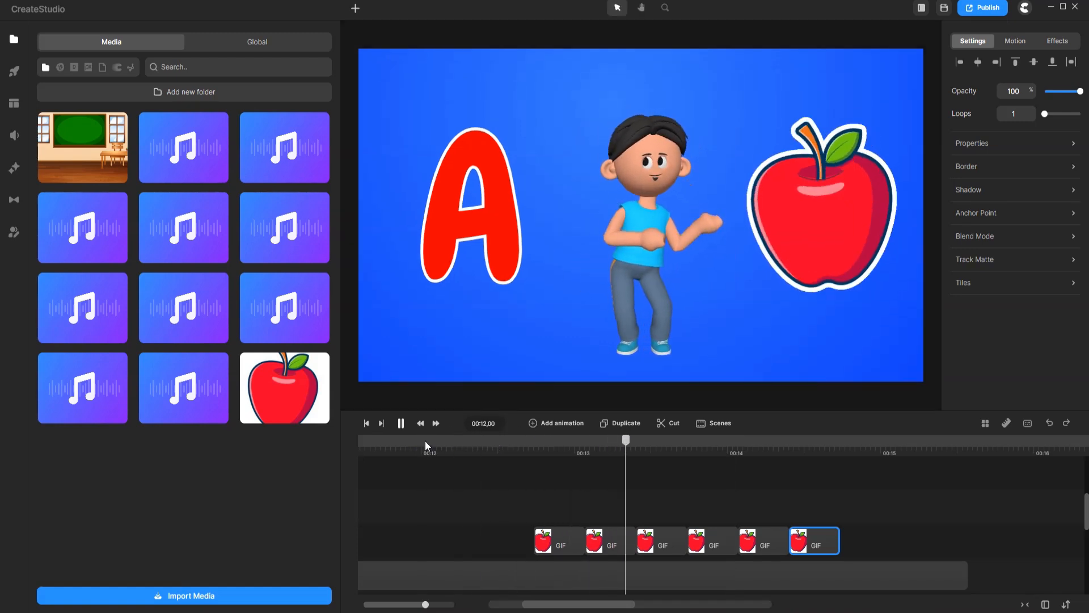
key(space)
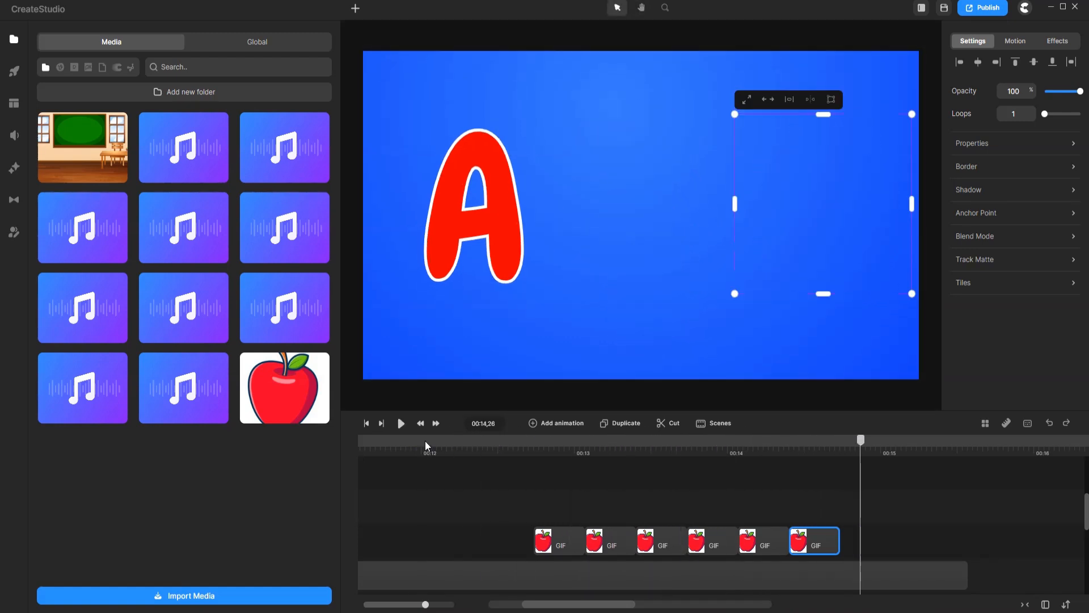
drag(498, 498, 856, 546)
key(ctrl+g)
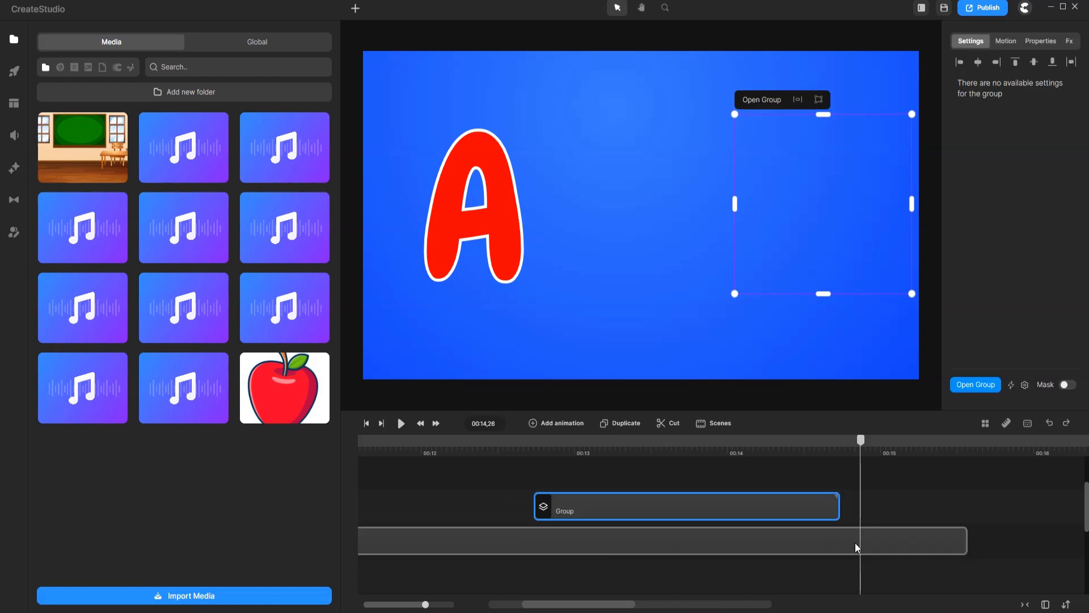
click(498, 446)
key(space)
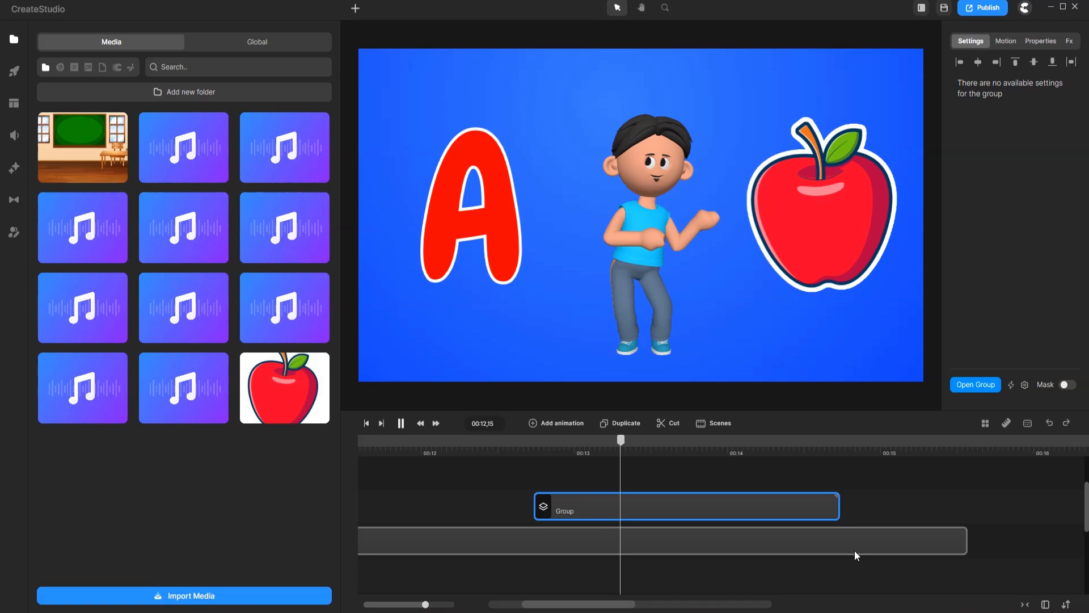
key(space)
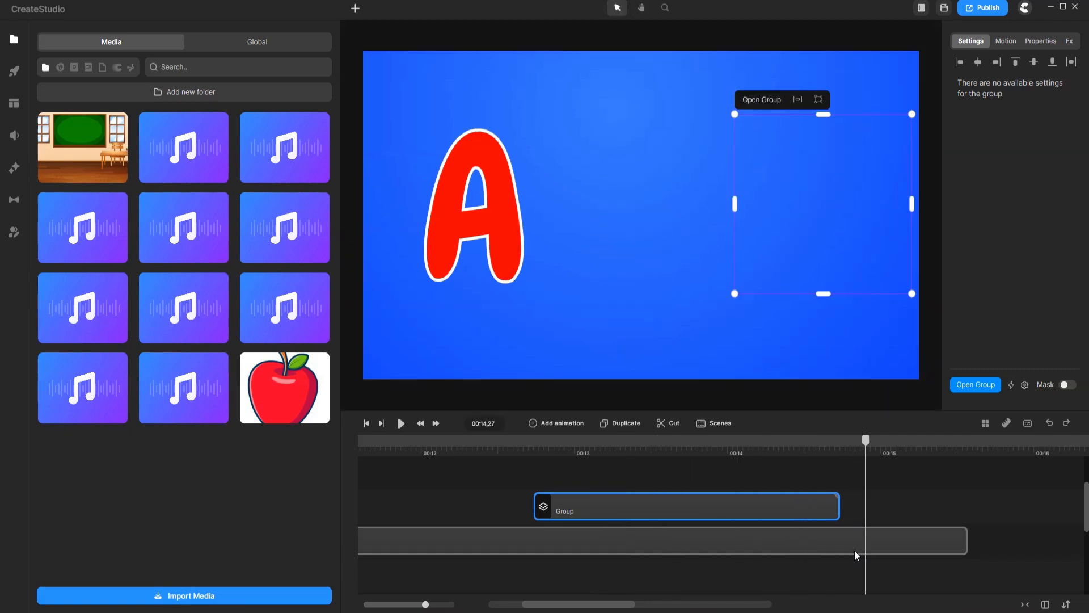
Step: Take a snapshot of the apple group at 00:14,01
click(687, 449)
drag(690, 451, 733, 446)
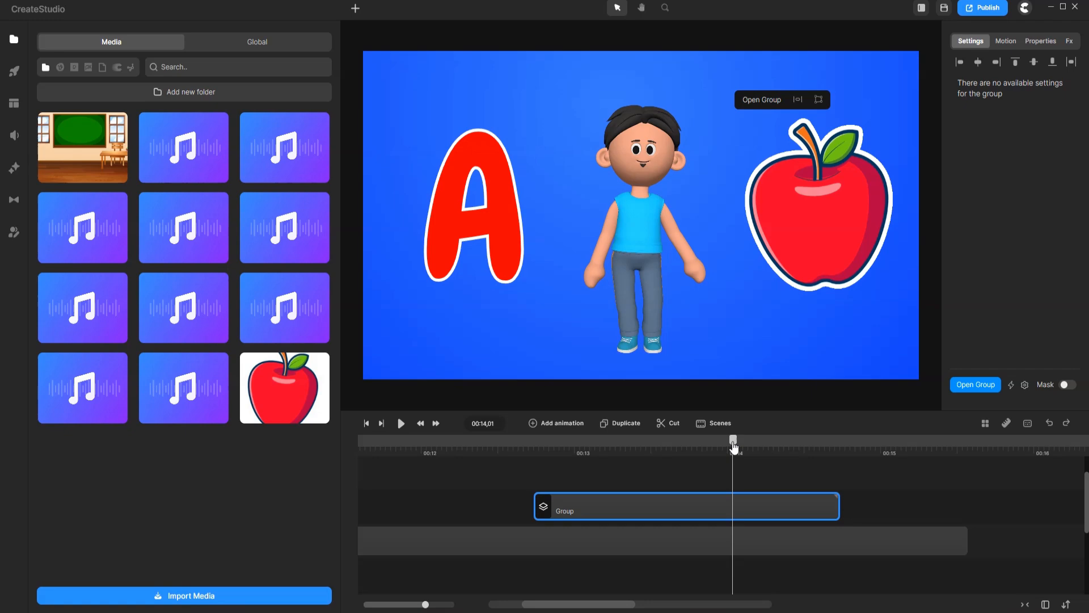
right_click(821, 229)
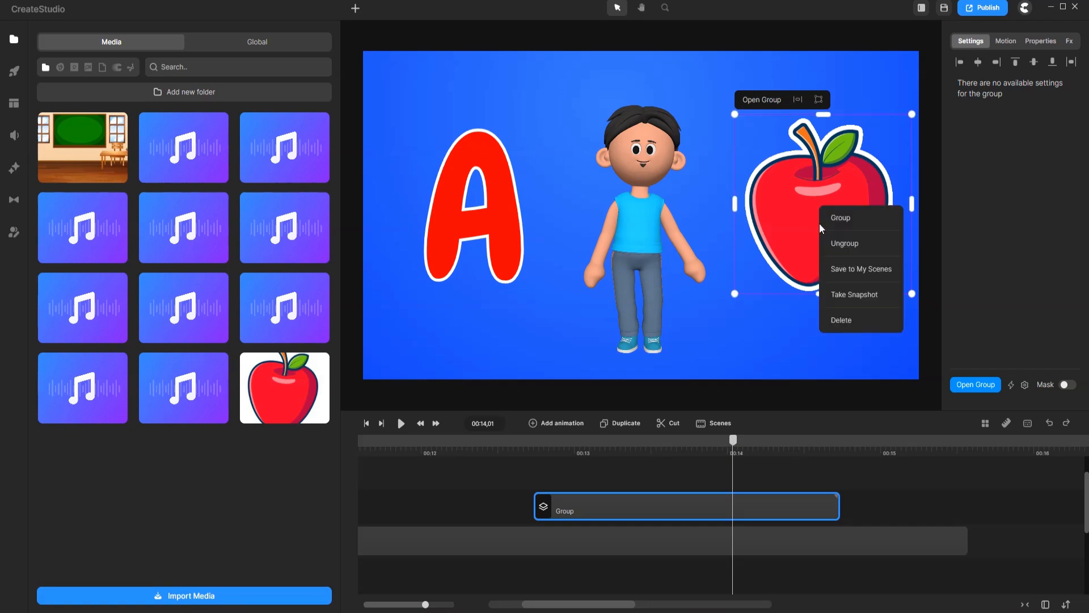
click(860, 302)
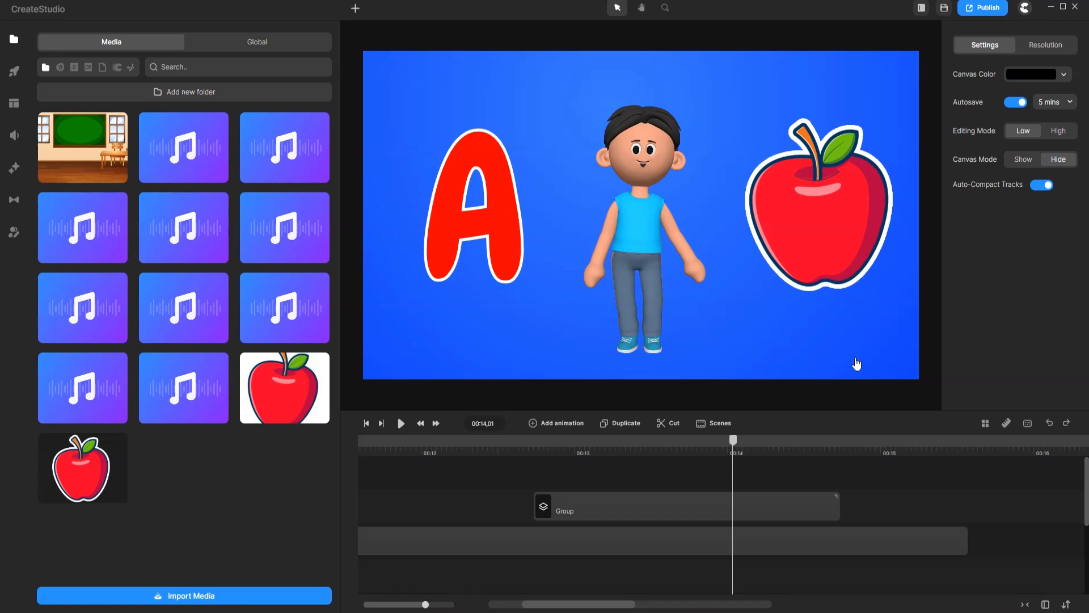
Step: Replace the apple group with the apple snapshot from My Media, scaled to about 35% and placed beside the character
click(757, 506)
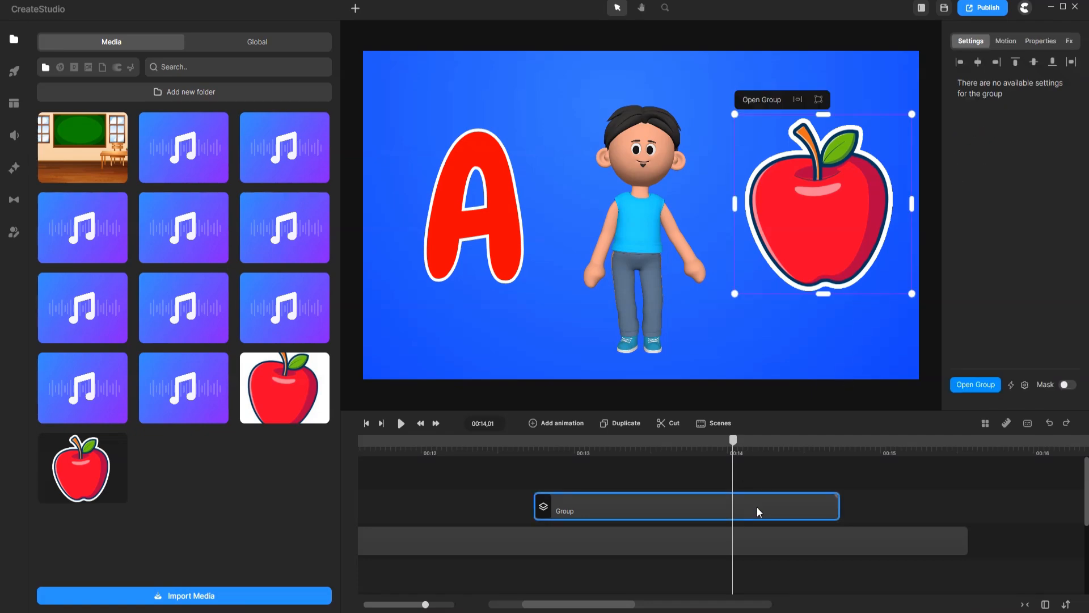
key(Delete)
drag(156, 476, 785, 256)
drag(772, 83, 712, 162)
drag(600, 296, 801, 259)
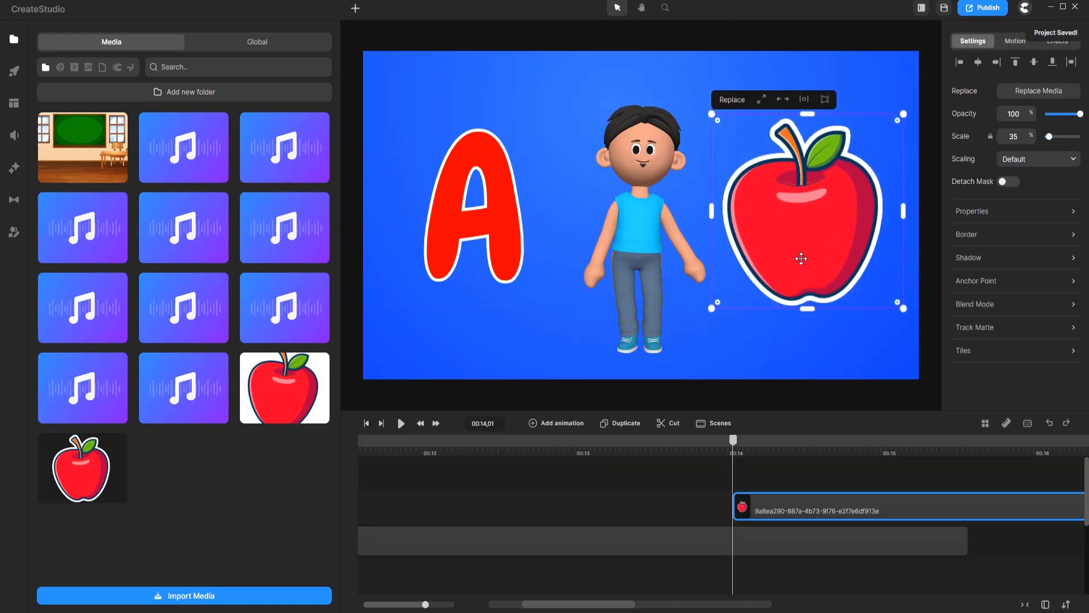
Step: Scale the apple snapshot down to about 25% and position it just beyond the character's pointing hand
drag(712, 115, 748, 151)
drag(813, 239, 819, 222)
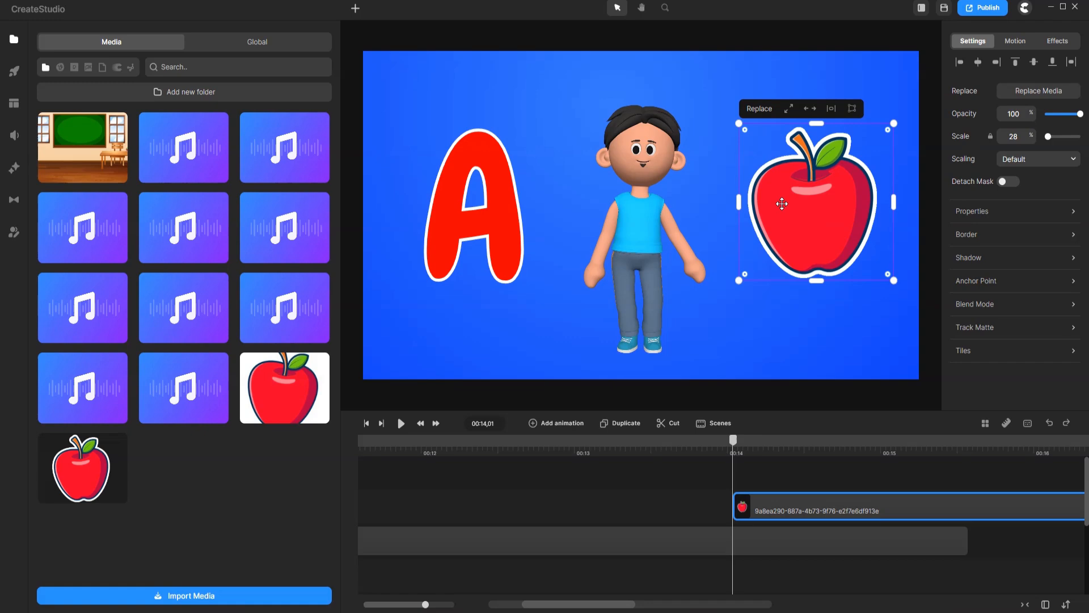
drag(741, 121, 756, 136)
drag(805, 222, 788, 205)
Step: Move the apple snapshot clip to start shortly after the Pointing Right action begins, and enlarge the timeline area
drag(805, 508, 627, 506)
drag(653, 410, 654, 366)
drag(650, 462, 640, 460)
Step: Add a text layer reading "APPLE" at 00:12,23
drag(733, 395, 538, 401)
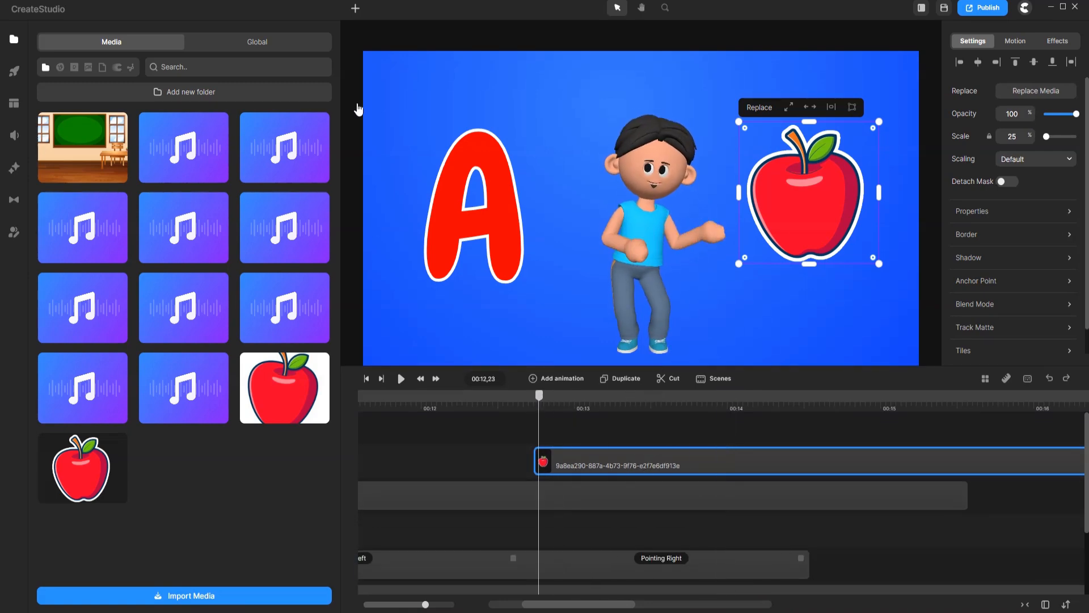
click(356, 9)
click(375, 41)
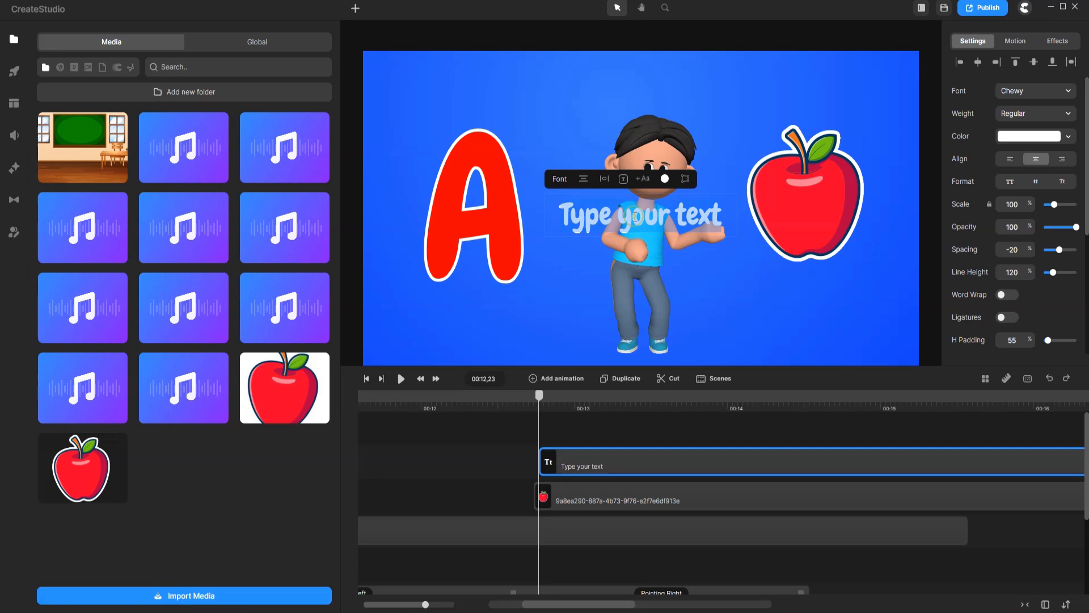
text(APPLE)
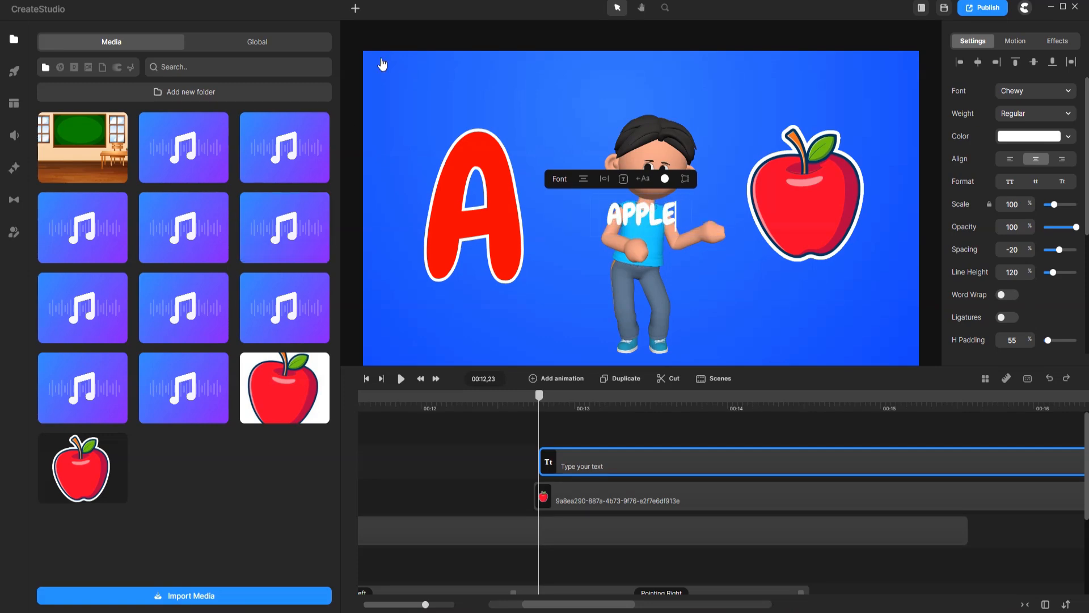
Step: Centre the APPLE text directly beneath the apple picture, scaled to about 108%
click(707, 108)
click(650, 209)
drag(649, 209, 862, 306)
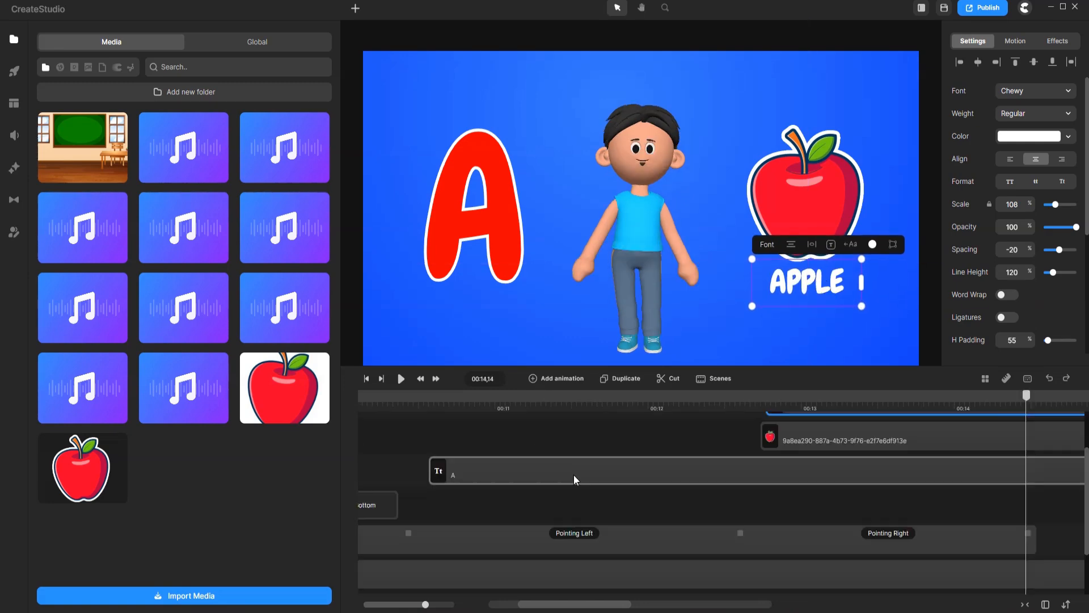
Step: Add the Back Up scale entrance animation to the letter A and preview it
click(576, 477)
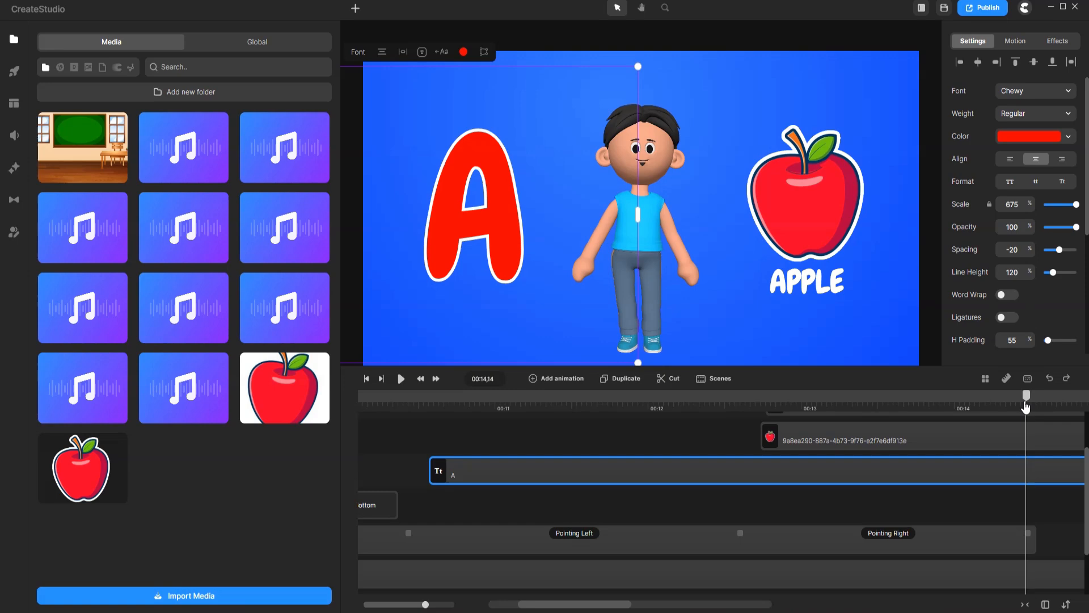
drag(959, 402, 434, 413)
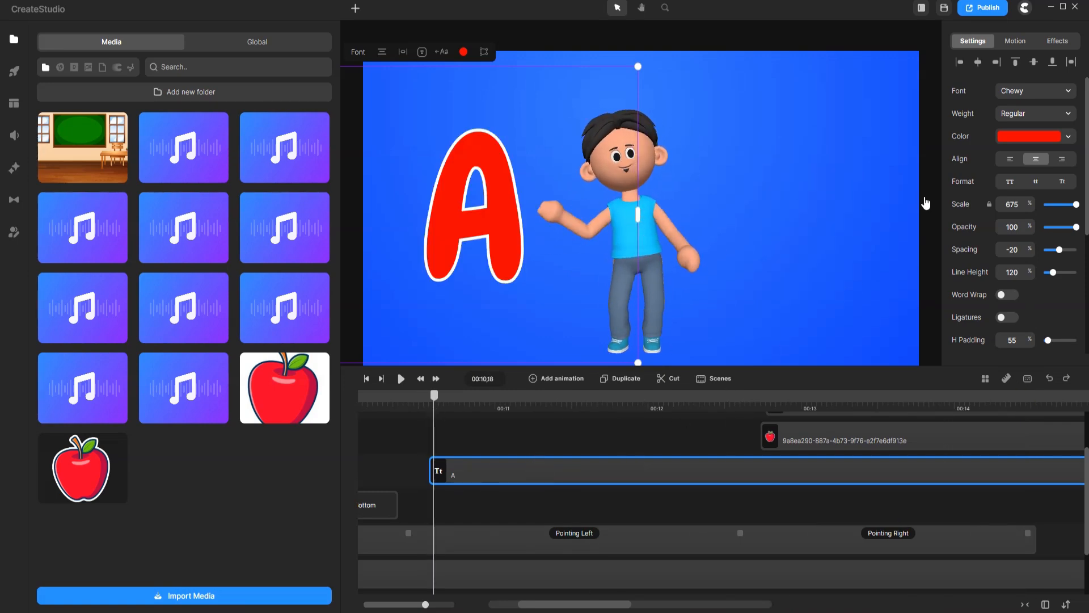
click(1013, 45)
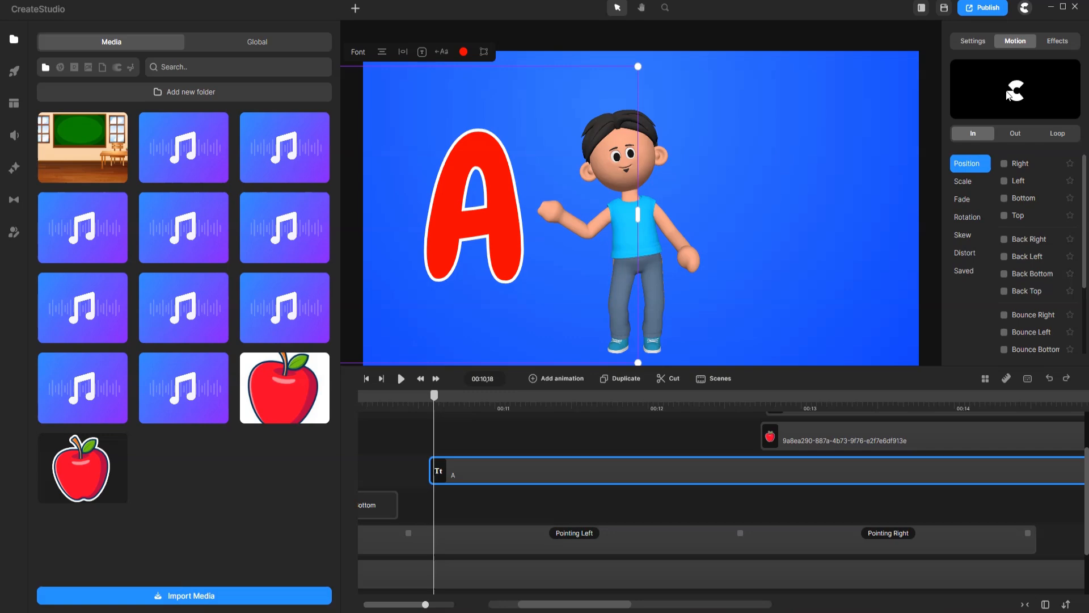
click(968, 185)
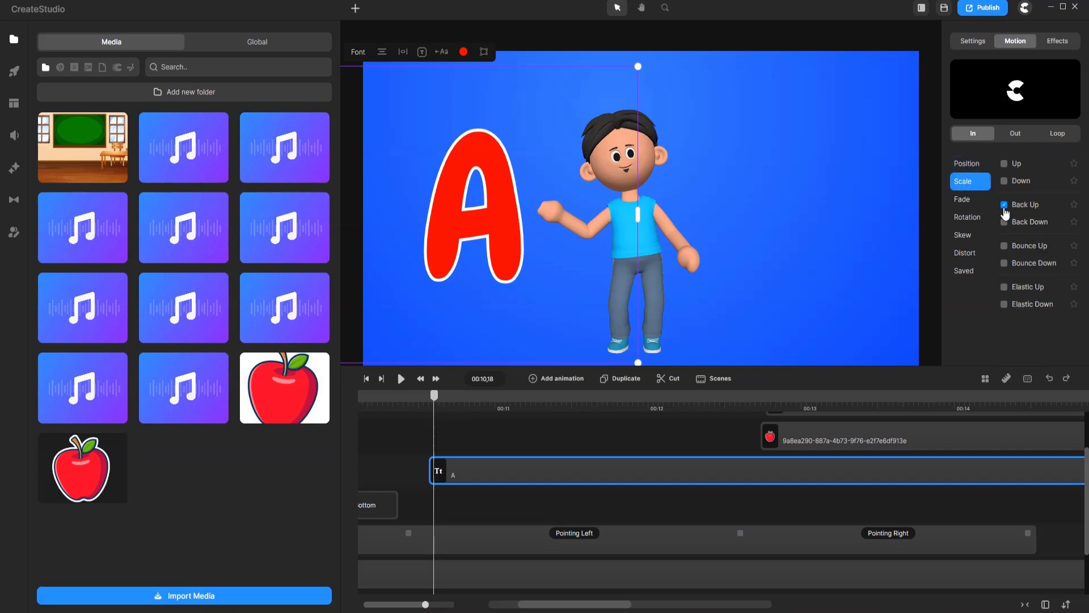
click(1005, 205)
drag(433, 397, 379, 400)
key(space)
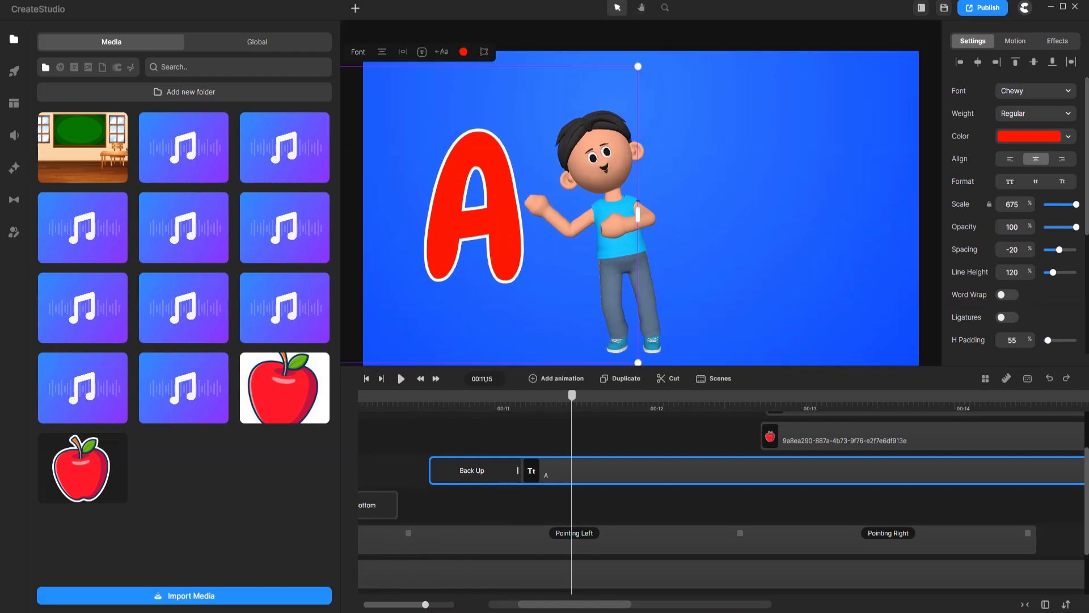
Step: Set the letter A's anchor point to bottom centre and replay its entrance
scroll(974, 277, down, 3)
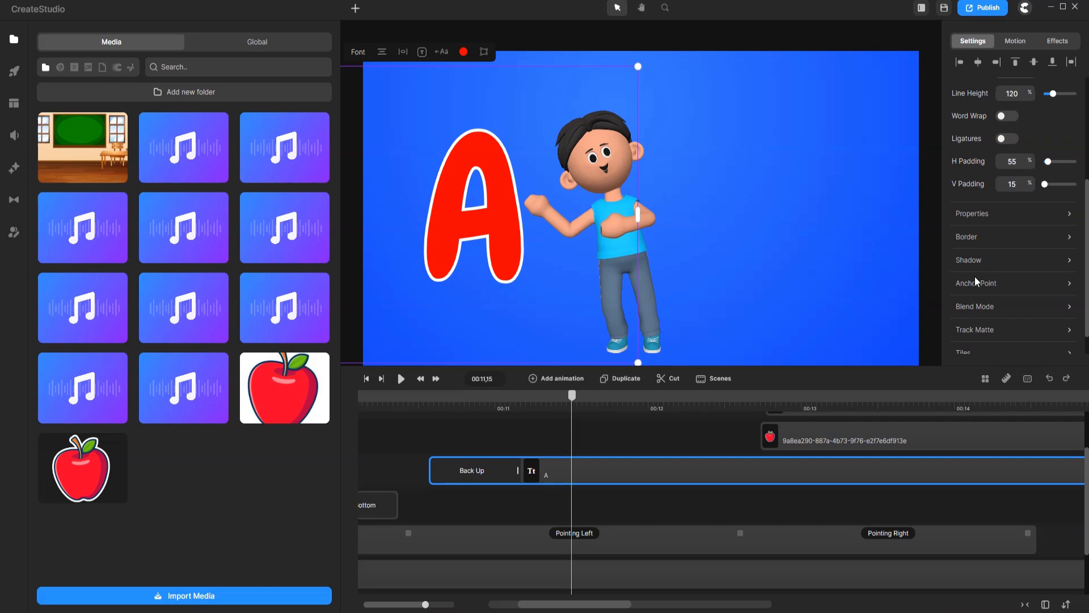
click(992, 292)
click(896, 344)
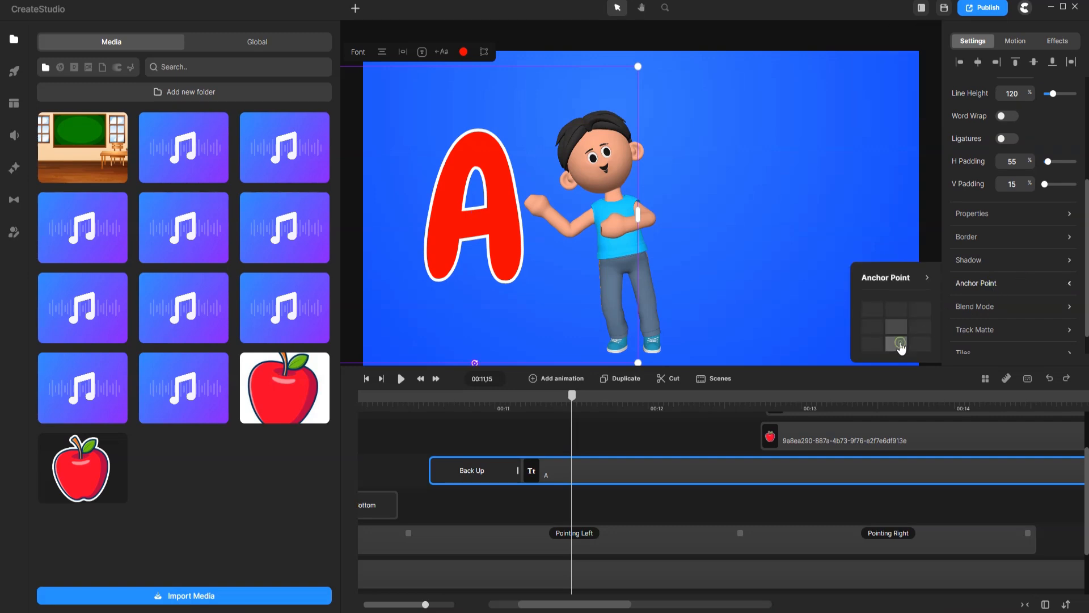
click(373, 402)
key(space)
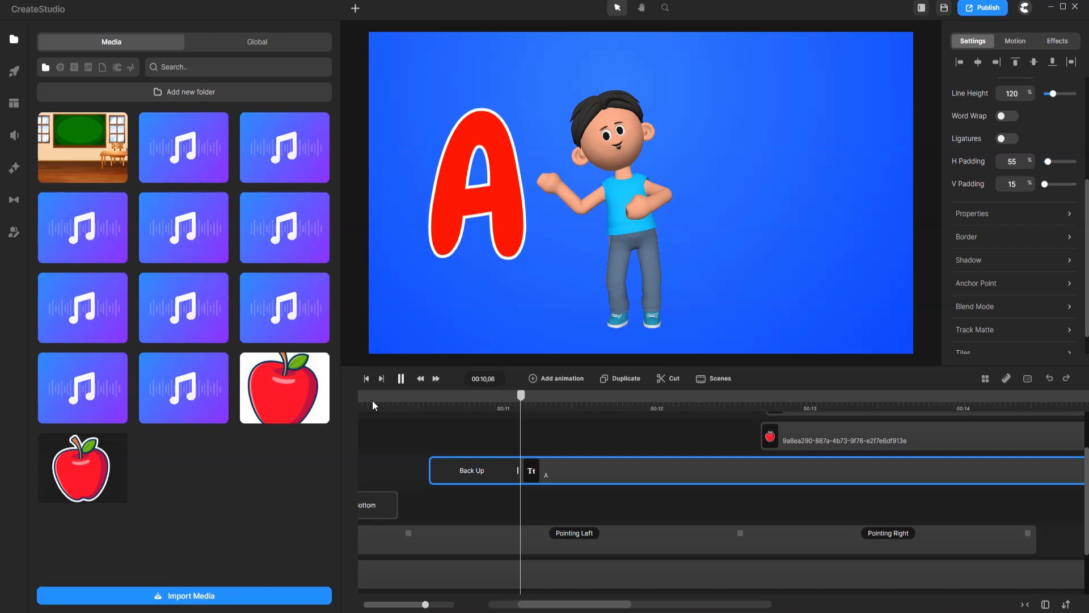
key(space)
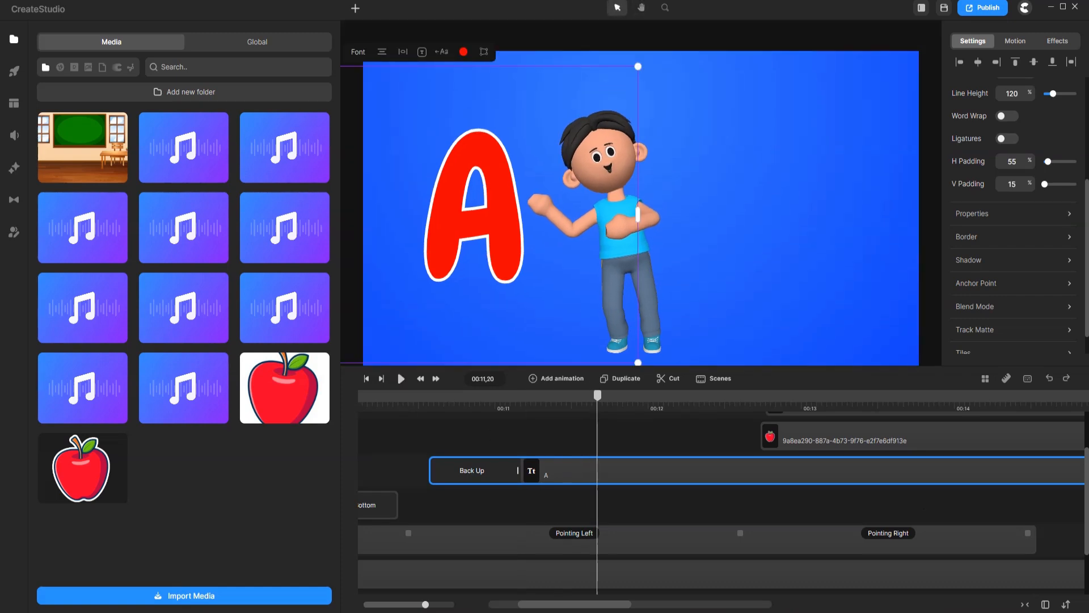
Step: Add an In & Out scale loop to the letter A, starting where its Back Up animation ends
click(434, 403)
drag(437, 409, 524, 421)
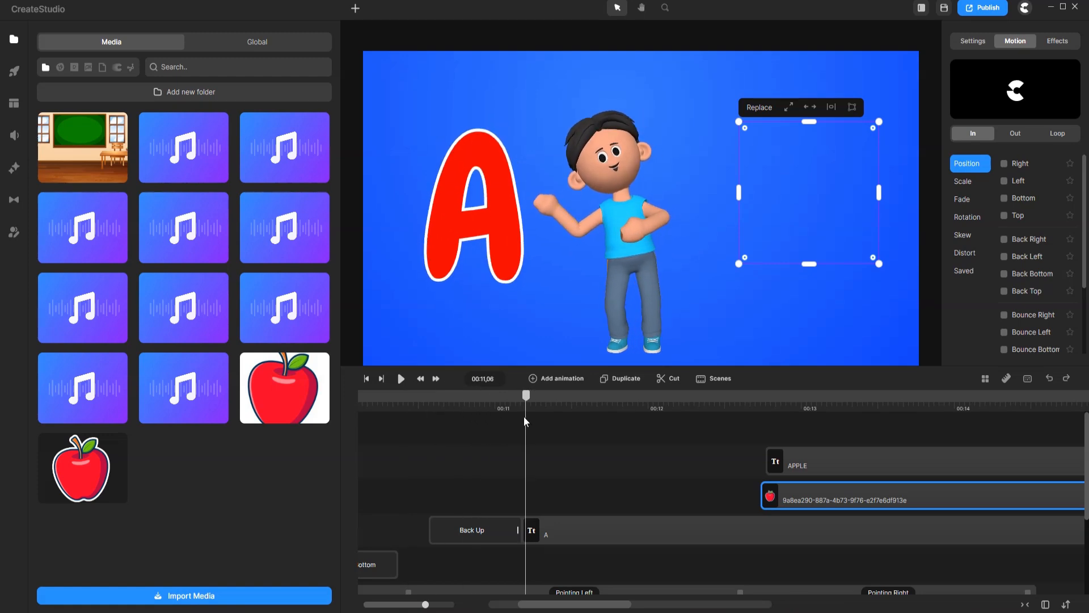
click(607, 534)
click(1015, 40)
click(1058, 134)
click(963, 181)
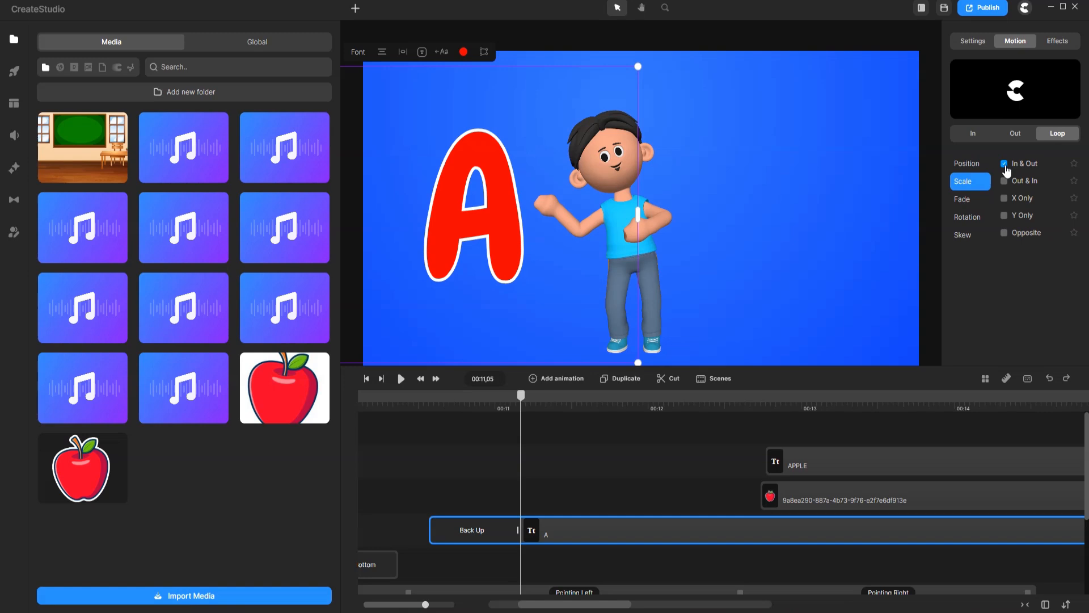
click(1004, 163)
drag(520, 395, 608, 407)
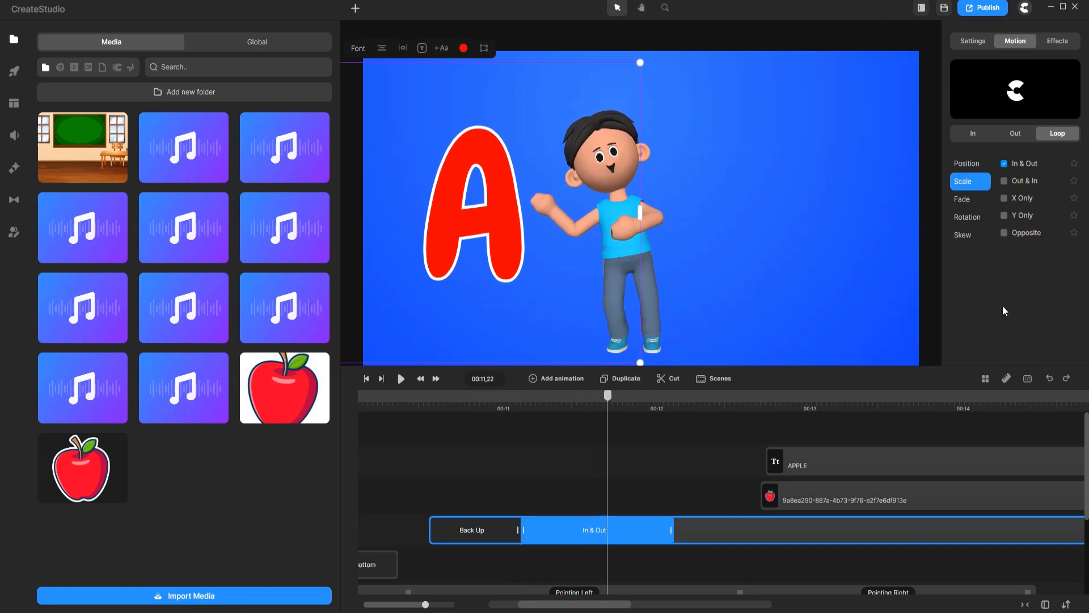
Step: Set the letter A's In & Out loop to 25% zoom and 7 loops, and extend it to about 00:15
click(1030, 164)
double_click(916, 81)
text(25)
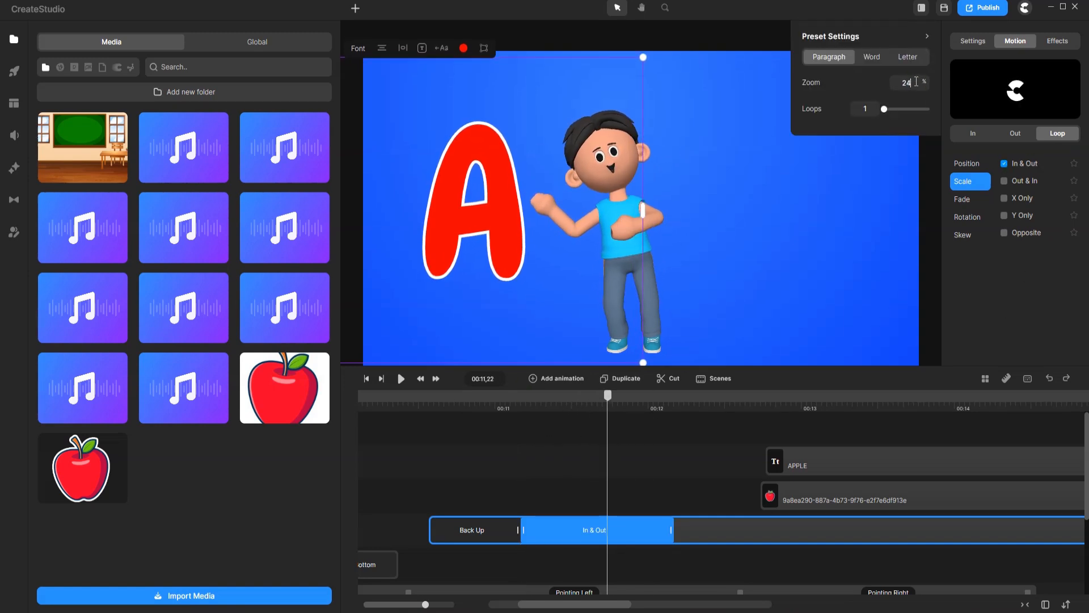
key(Up)
key(Up)
key(Up)
key(Up)
key(Up)
key(Up)
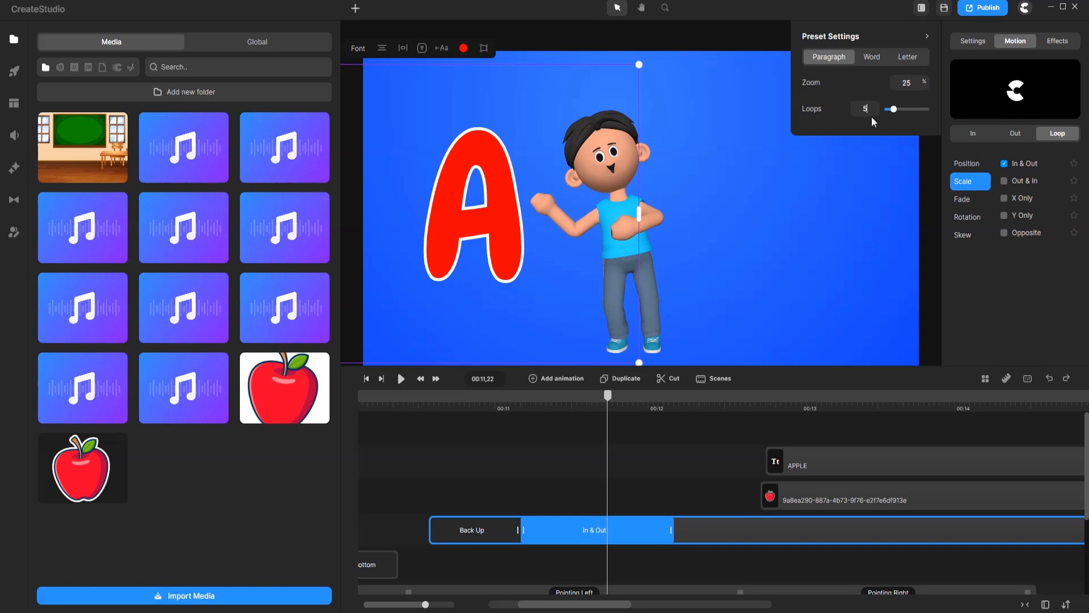
scroll(635, 534, right, 2)
drag(558, 530, 1000, 530)
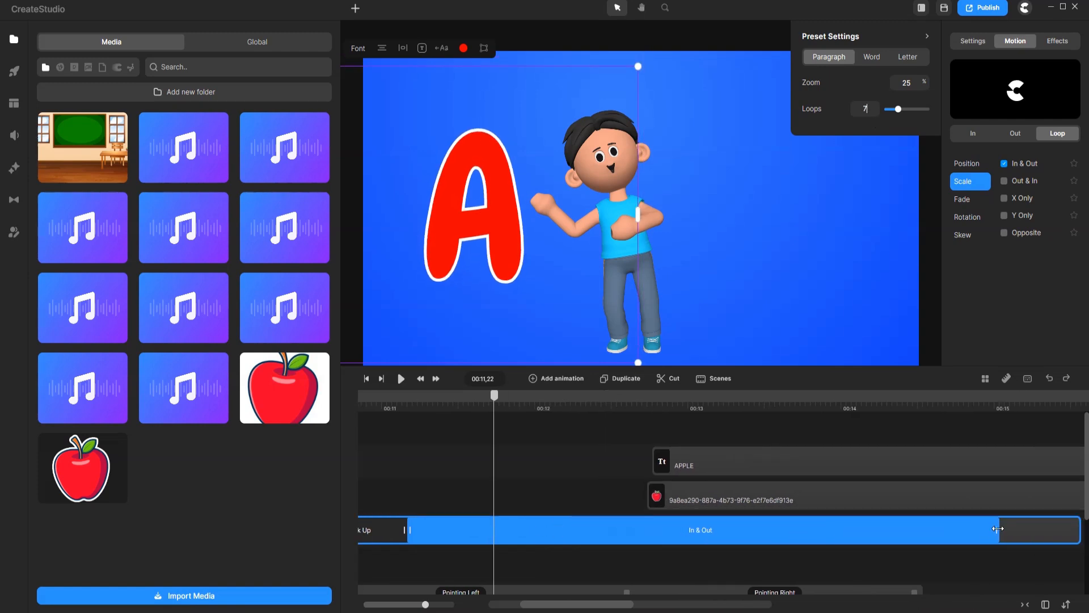
Step: Add a Fade Out exit animation to the letter A
click(1010, 51)
click(1015, 133)
click(964, 199)
click(1004, 164)
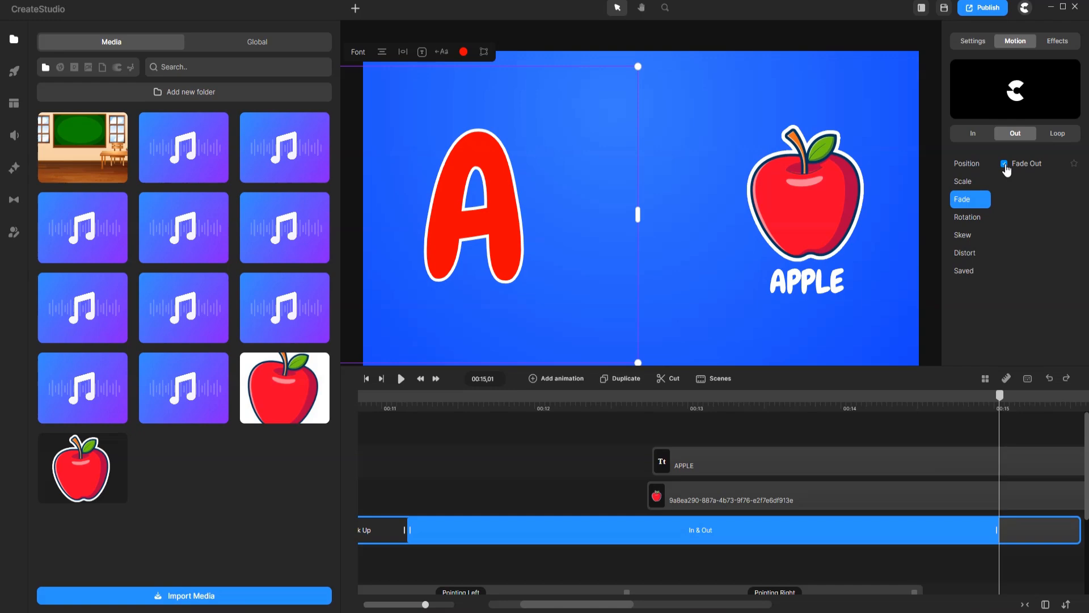
Step: Add a Back Rotate entrance animation to the apple picture, shorten it to end at about 00:13,12, and preview it
drag(1000, 397, 840, 415)
click(868, 495)
scroll(903, 498, right, 2)
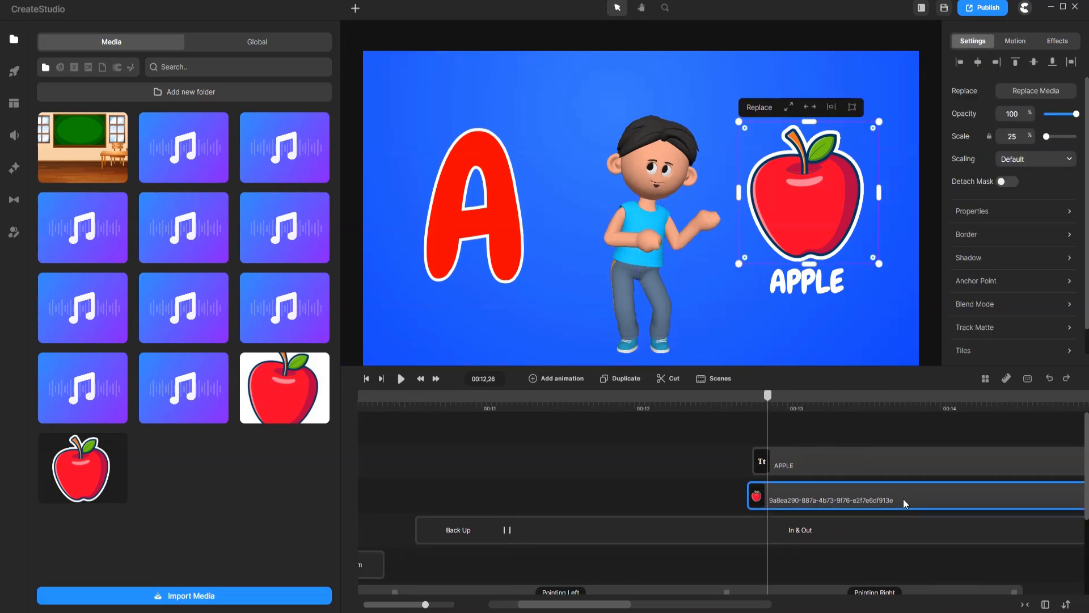
click(1015, 43)
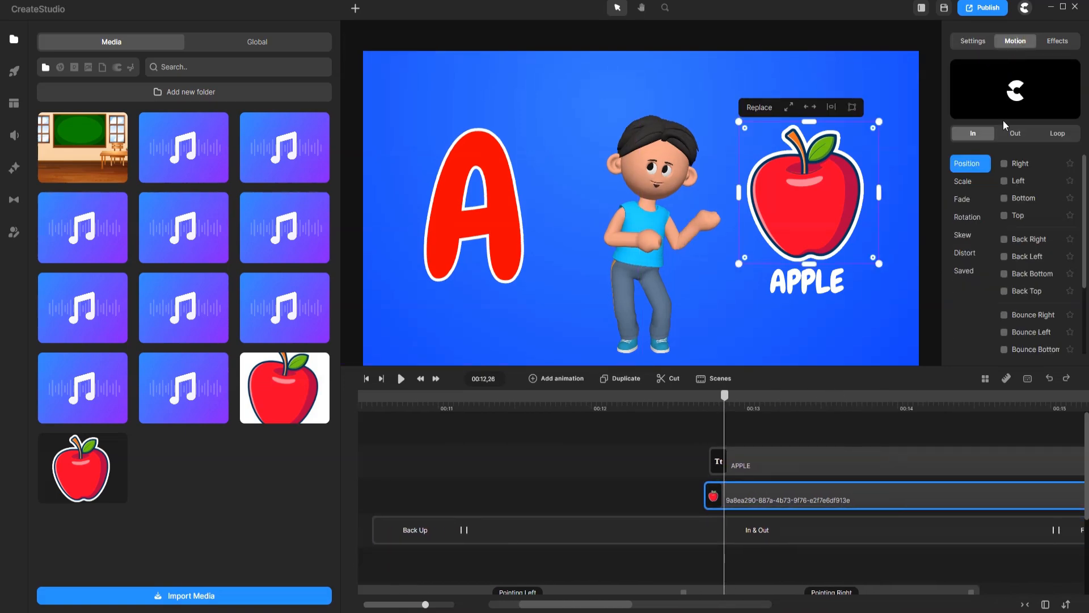
click(967, 217)
click(1005, 181)
drag(853, 498, 804, 498)
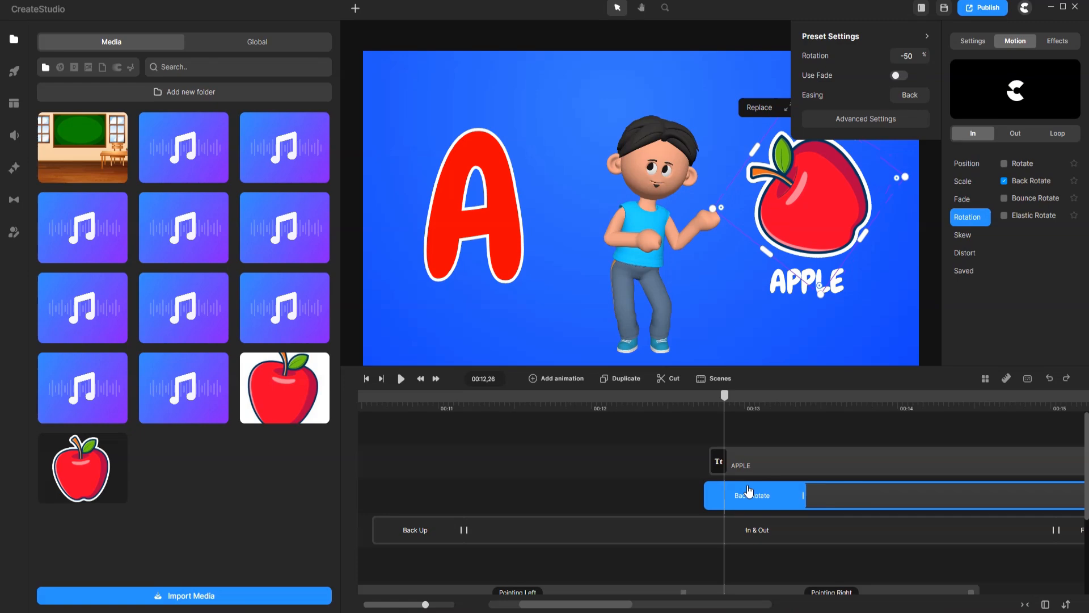
click(648, 412)
drag(651, 405, 796, 433)
Step: Add a Swing rotation loop to the apple picture from 00:13,12, extended to just past 00:17
scroll(863, 527, right, 4)
drag(573, 402, 579, 404)
click(1015, 41)
click(1057, 133)
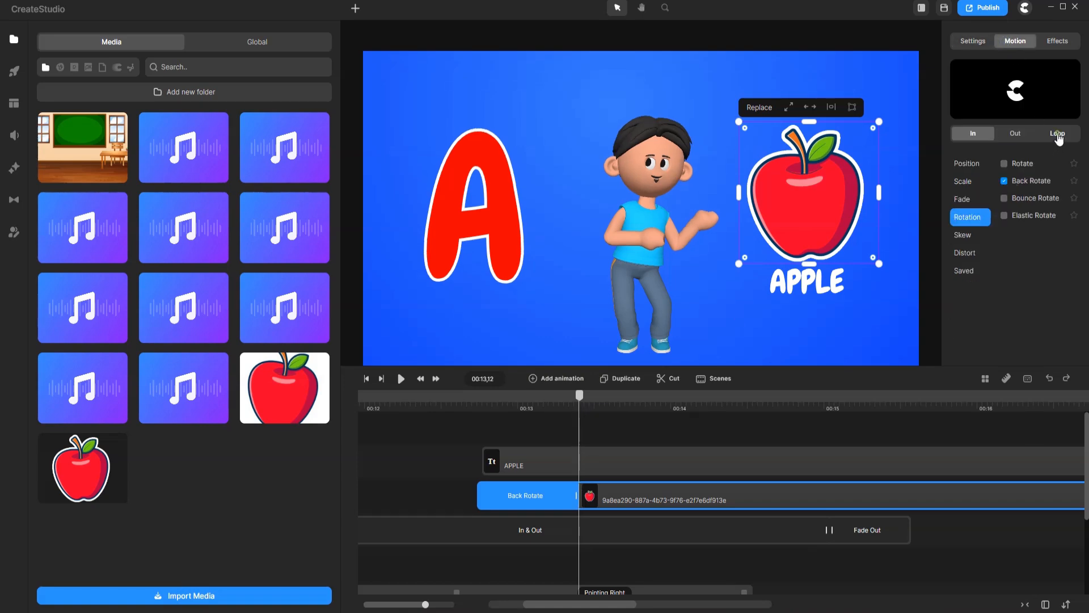
click(967, 216)
click(1004, 163)
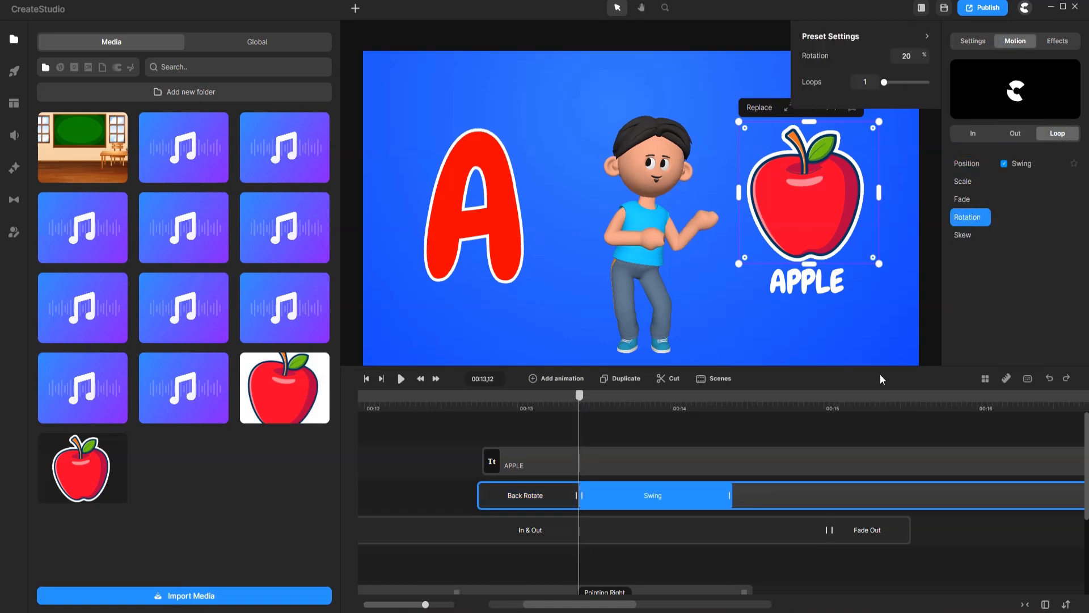
scroll(761, 493, right, 2)
drag(502, 497, 926, 496)
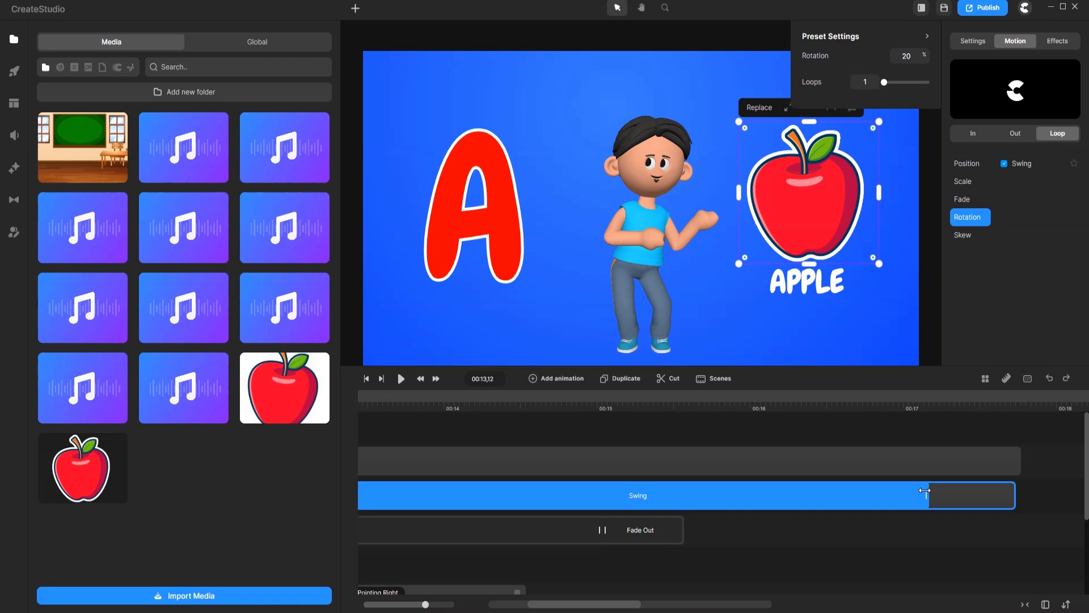
Step: Set the apple picture's Swing animation to 6 loops and scrub through it
click(928, 404)
drag(928, 397, 562, 397)
click(802, 483)
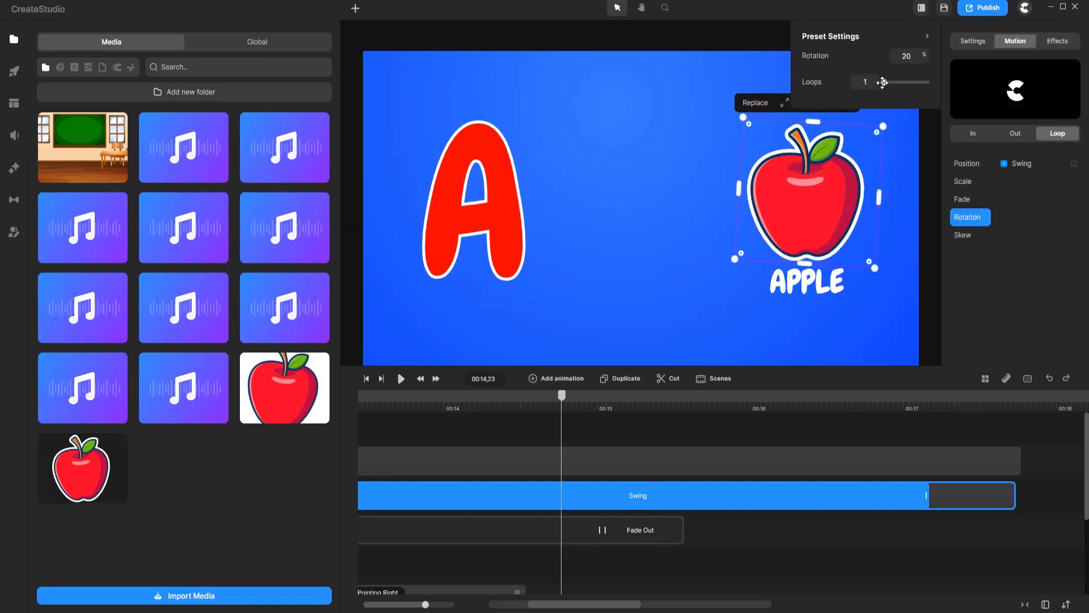
key(BackSpace)
text(6)
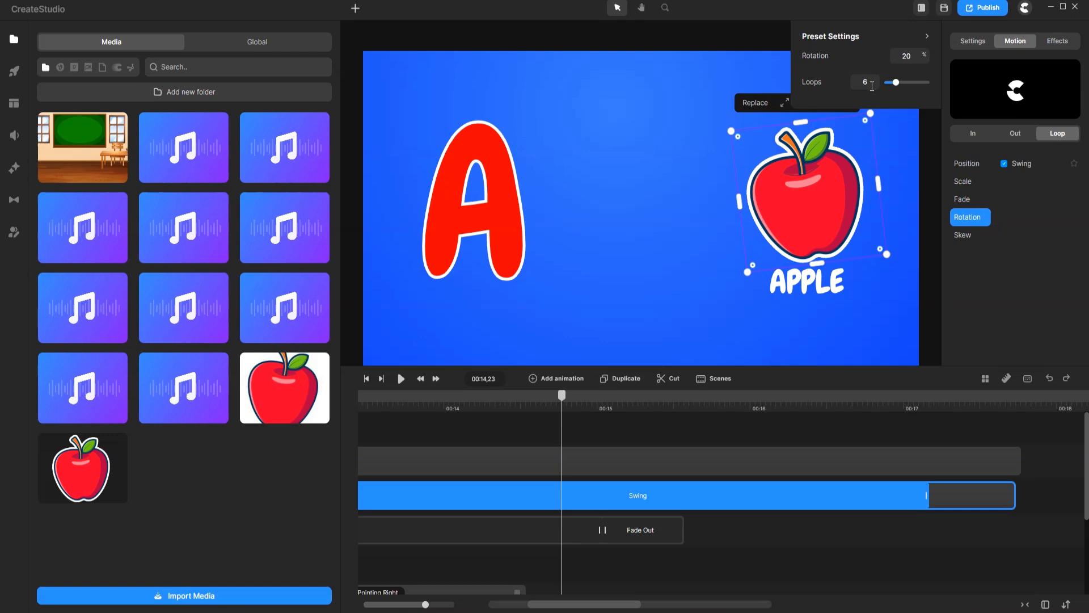
drag(552, 402, 814, 409)
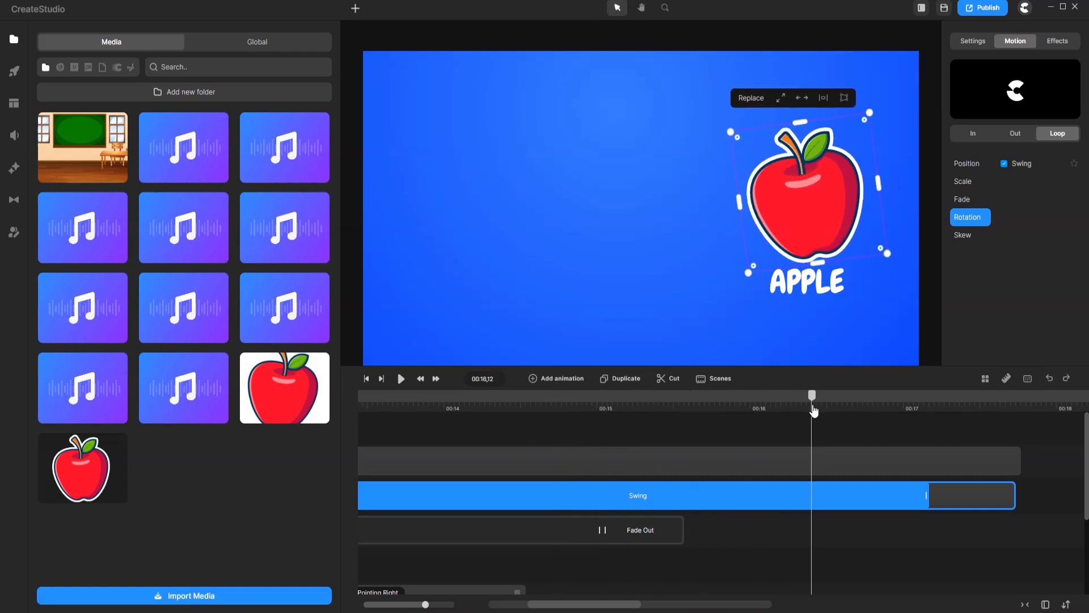
Step: Add a Fade Out exit animation to the apple picture
click(1010, 134)
click(964, 199)
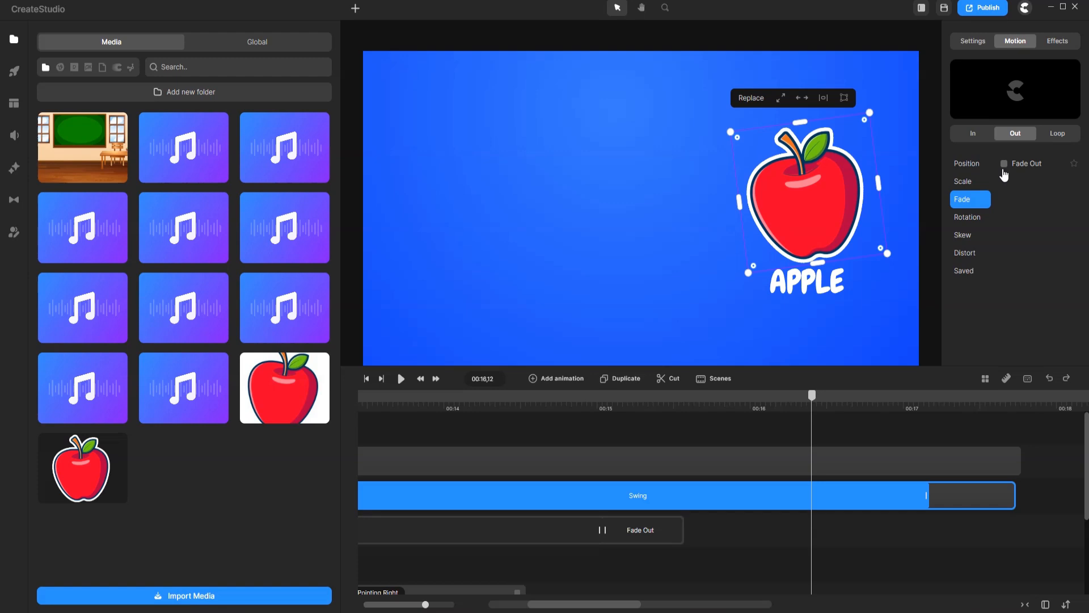
click(1004, 165)
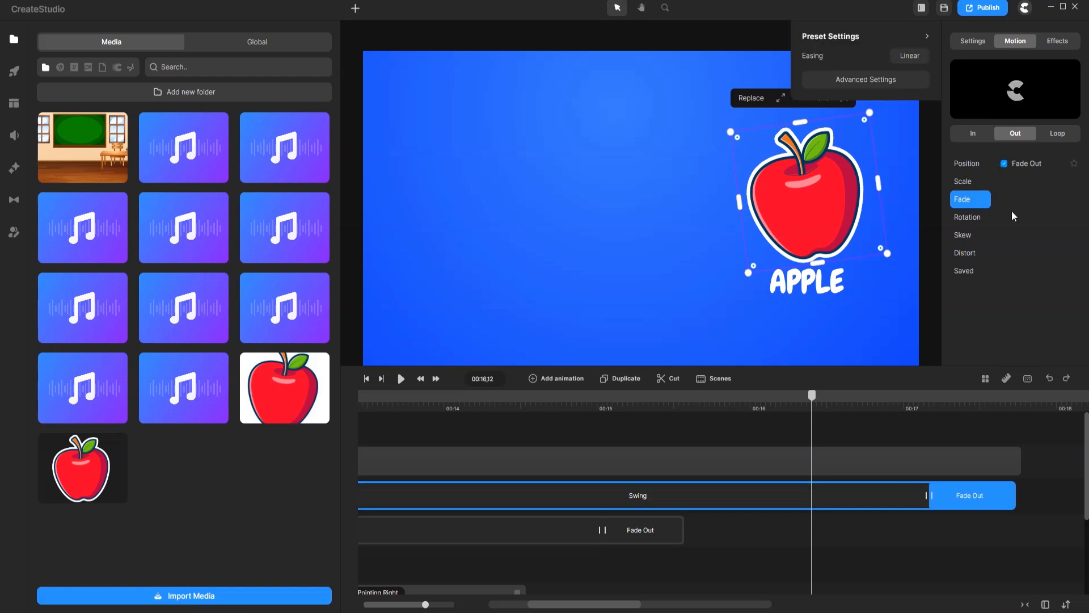
Step: Add a Scale entrance animation to the APPLE text
click(900, 468)
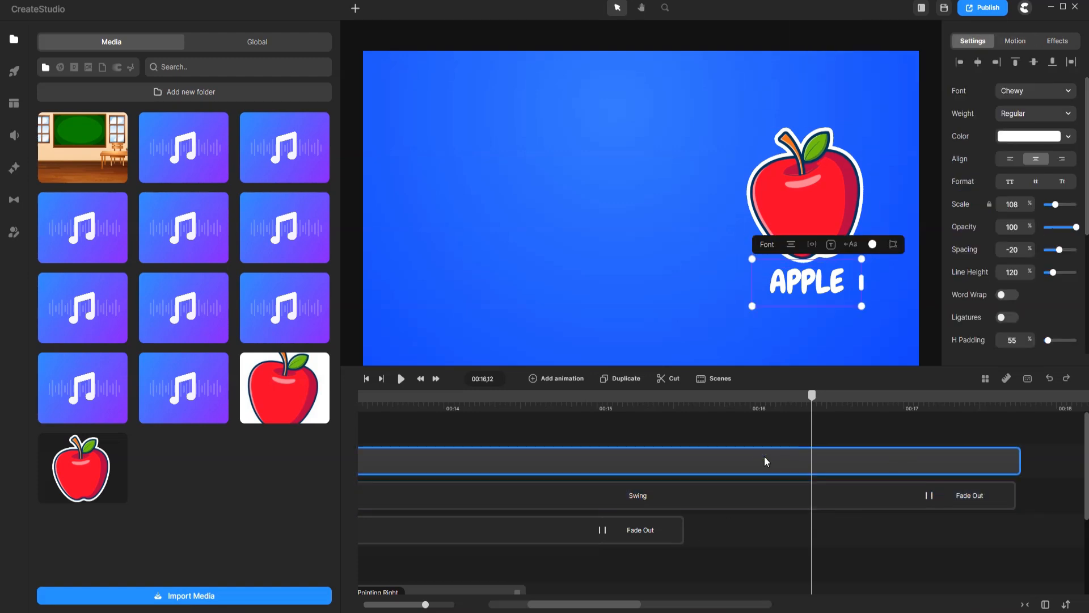
click(1015, 45)
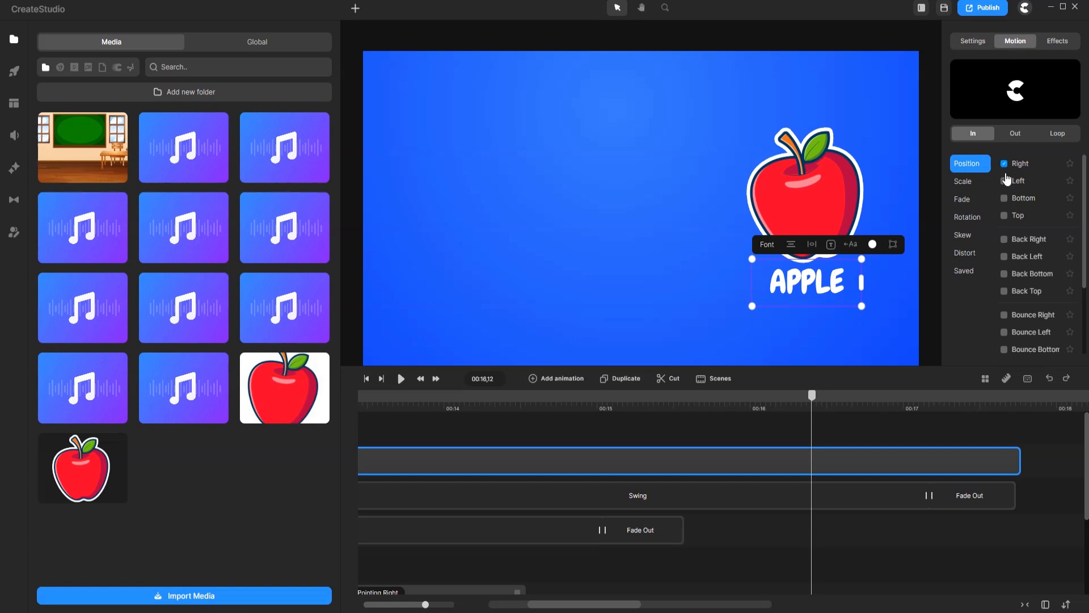
click(963, 181)
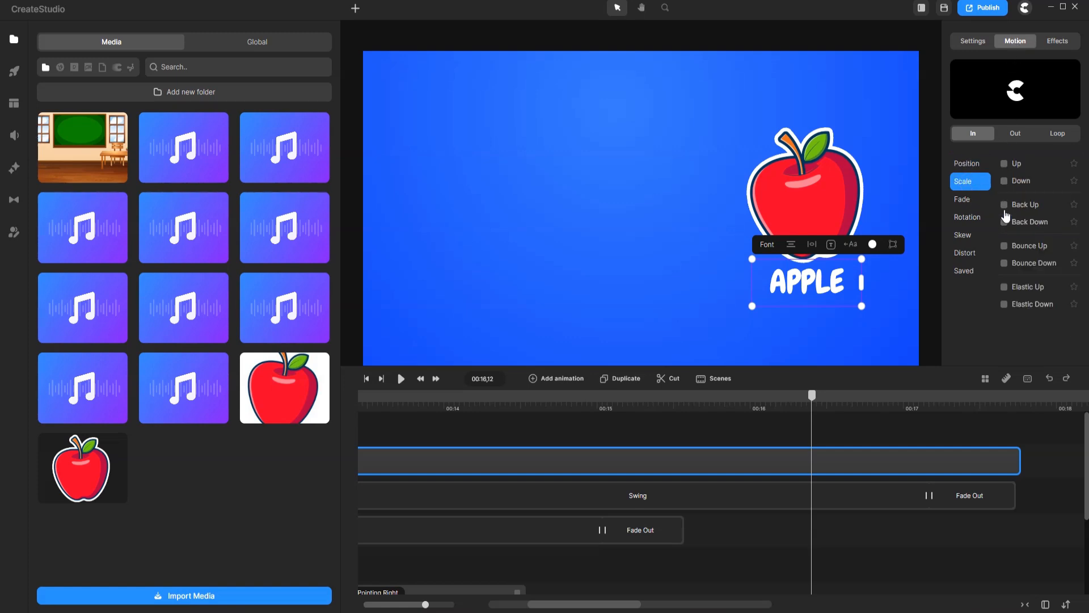
drag(816, 401, 415, 415)
Step: Add a Swing rotation loop to the APPLE text from 00:13,23, extended to about 00:17,07
click(1057, 133)
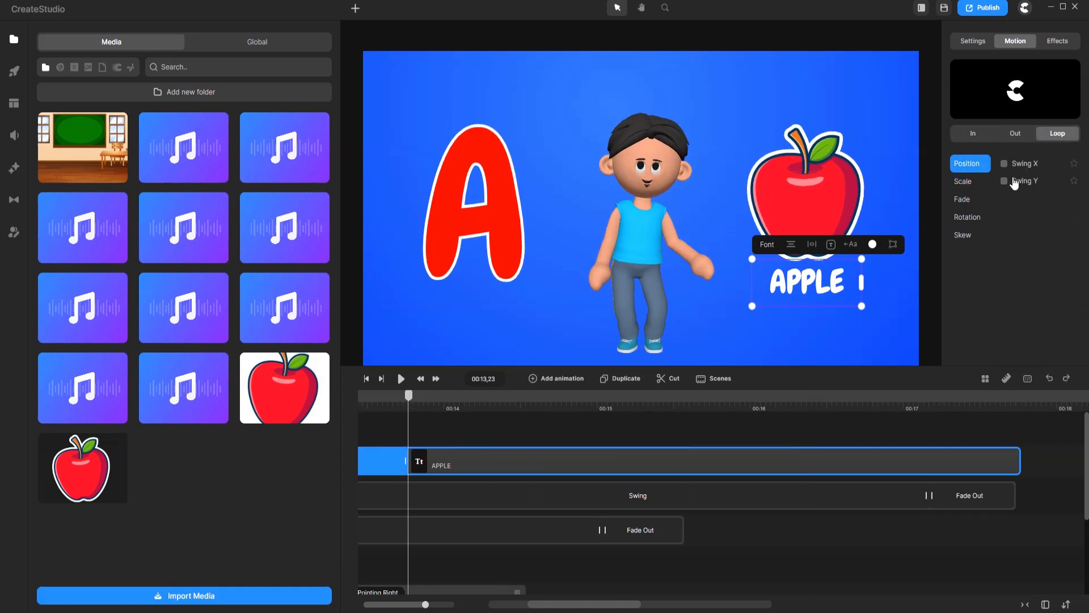
click(969, 217)
click(1004, 164)
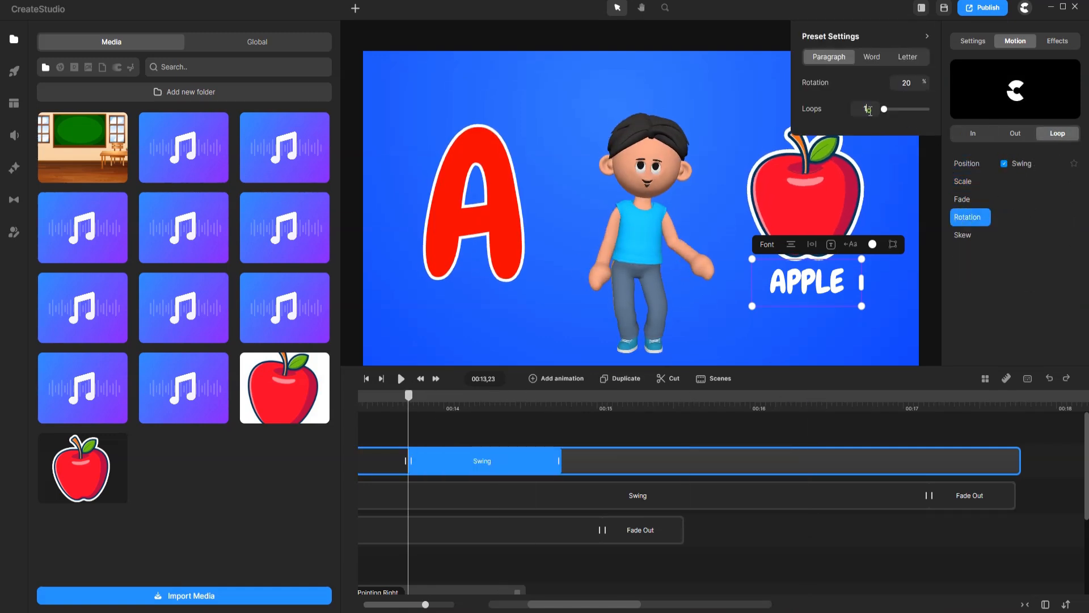
drag(560, 459, 937, 461)
Step: Add a Fade Out exit animation to the APPLE text after its Swing loop
click(937, 396)
click(1016, 41)
click(1015, 133)
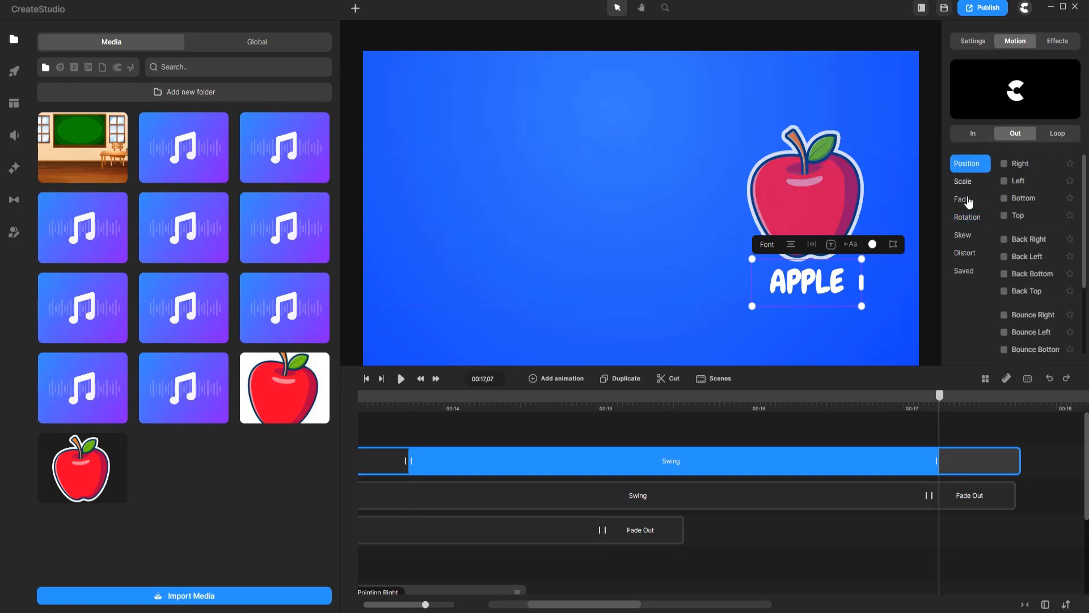
click(967, 198)
click(1003, 164)
Step: Extend the letter A clip to the end of the APPLE text clip and stretch its In & Out loop to about 00:17,06
scroll(906, 476, down, 2)
scroll(906, 477, up, 2)
scroll(851, 479, down, 1)
drag(683, 473, 1021, 528)
scroll(1018, 492, up, 1)
drag(929, 497, 933, 497)
drag(598, 531, 940, 532)
scroll(705, 586, left, 3)
scroll(640, 568, down, 1)
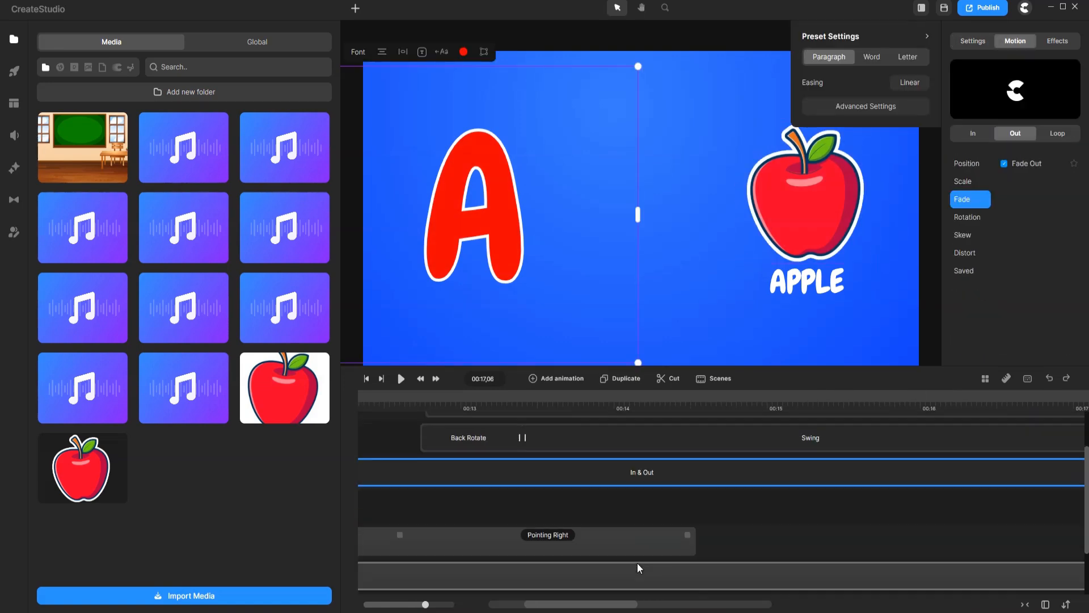
Step: Add a Dancing action to the character after Pointing Right and extend it to the end of the group of letter and apple clips
click(405, 403)
key(space)
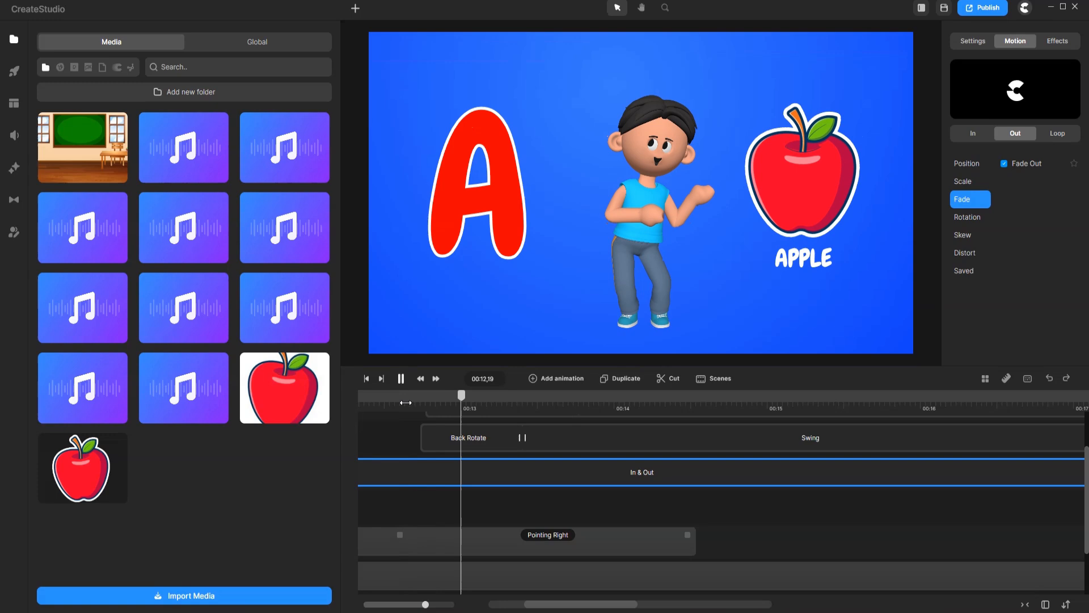
key(space)
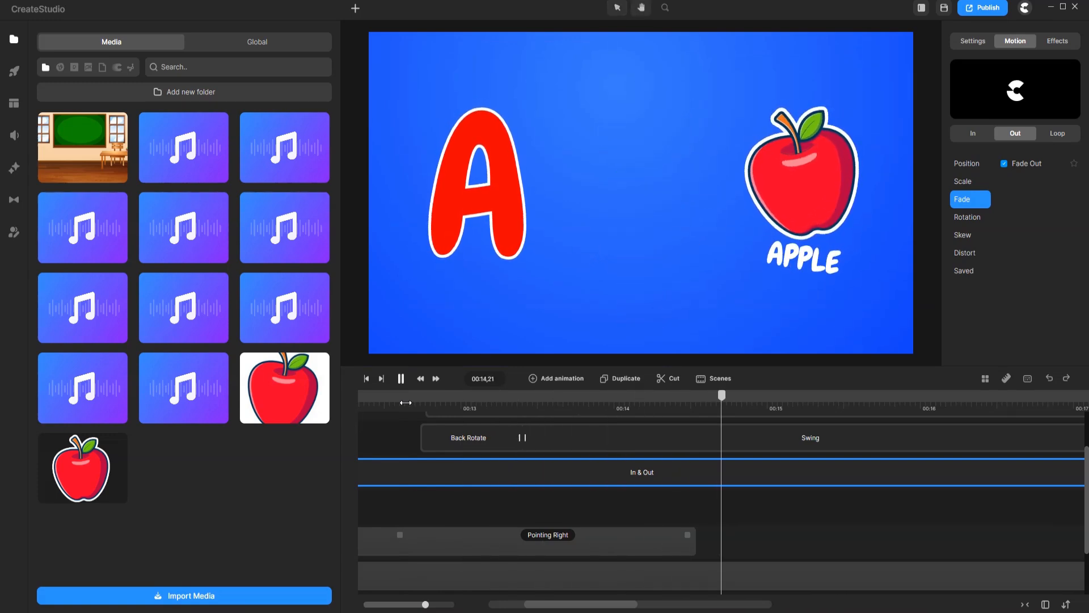
click(657, 549)
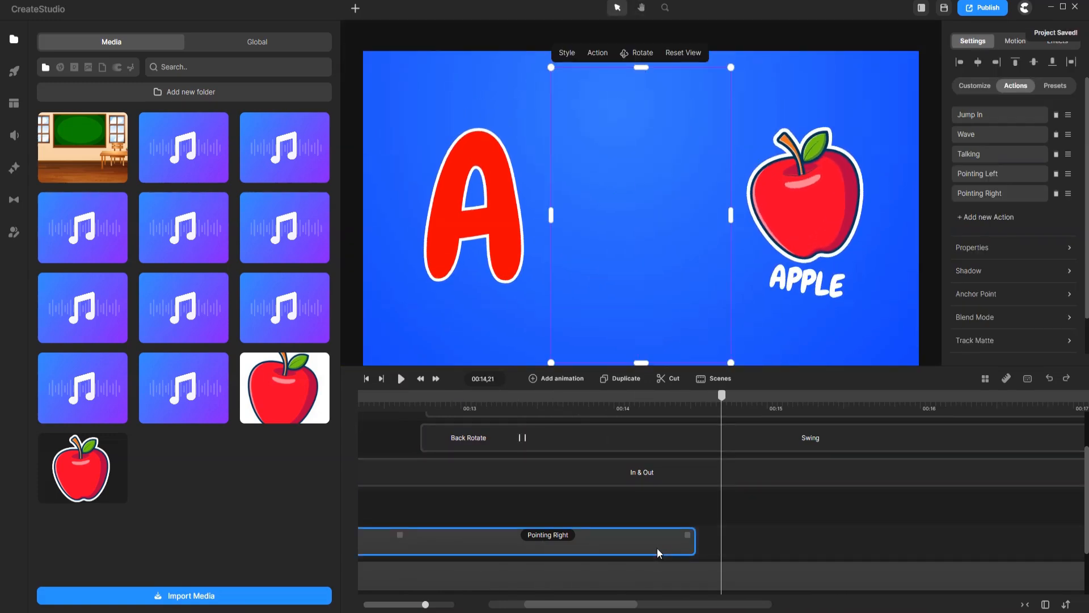
click(1002, 220)
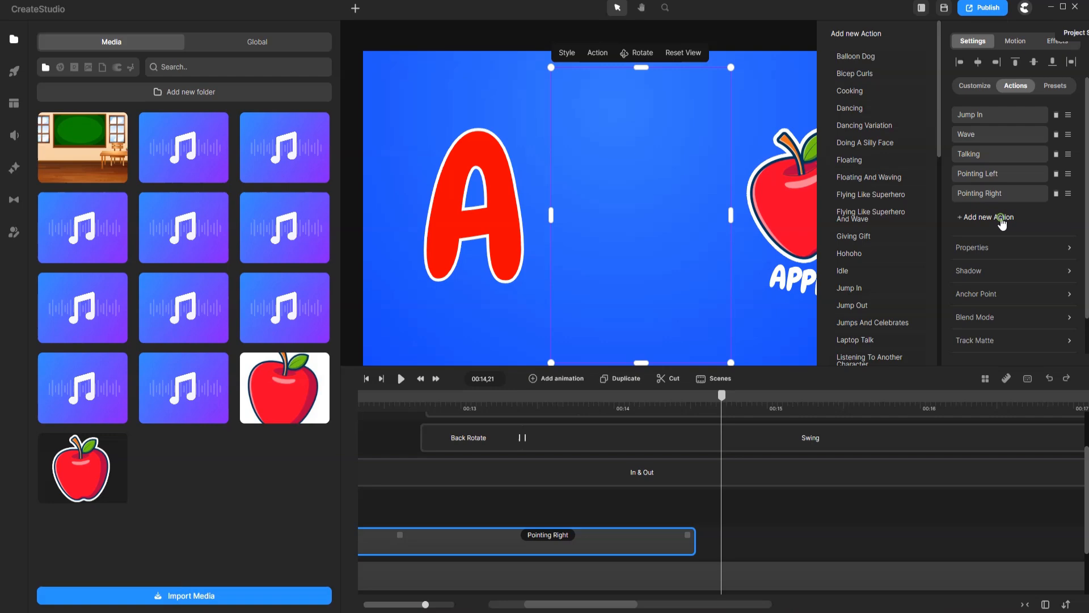
click(864, 108)
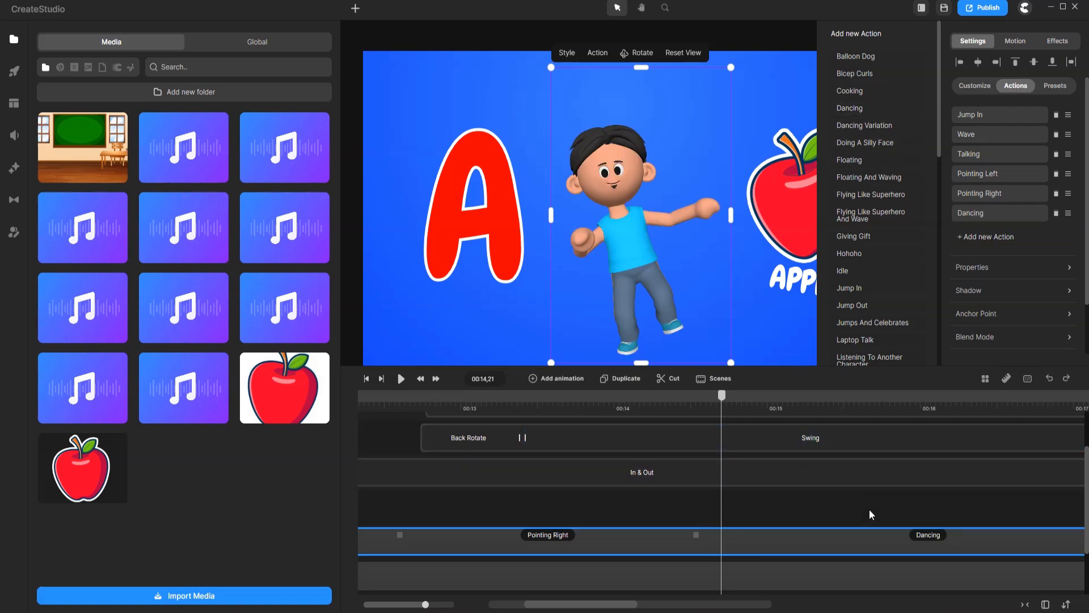
scroll(872, 515, right, 5)
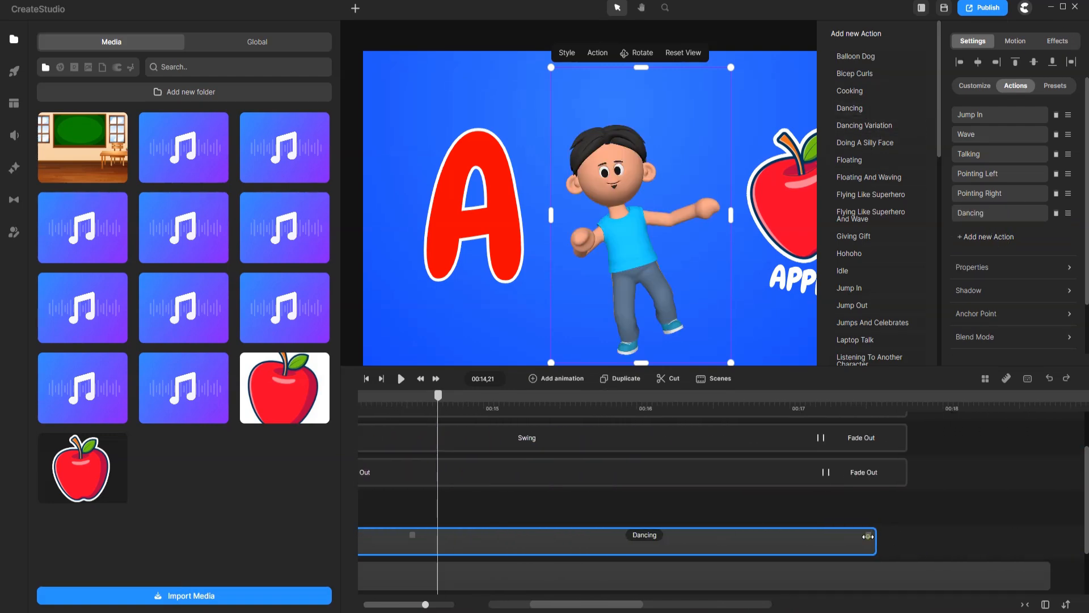
drag(868, 536, 905, 537)
Step: Extend the blue background clip to about 00:21 and preview the scene from about 00:10
click(549, 560)
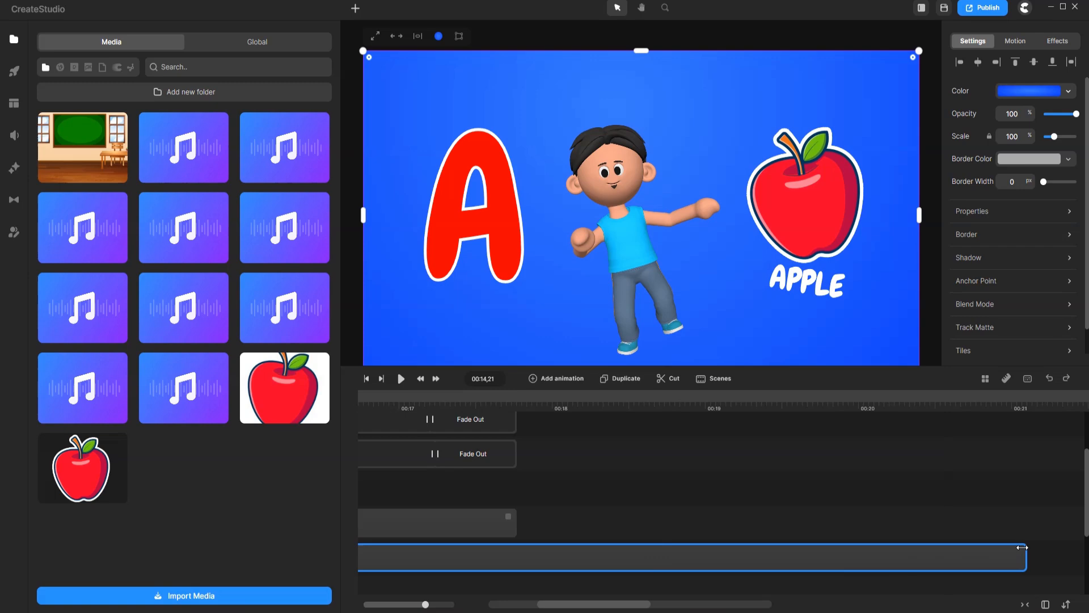
scroll(550, 561, left, 10)
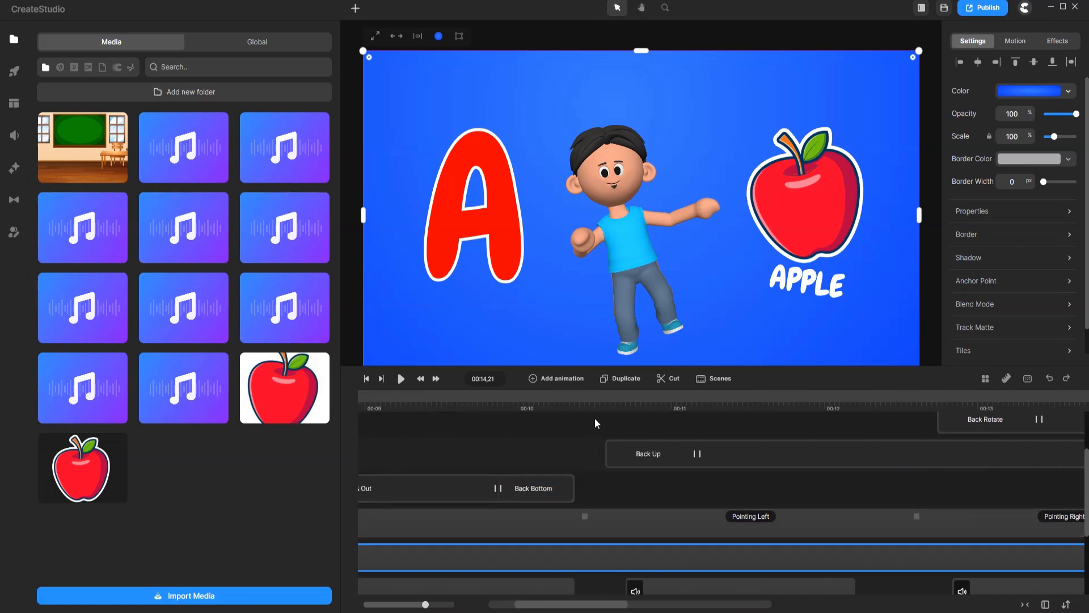
click(589, 407)
key(space)
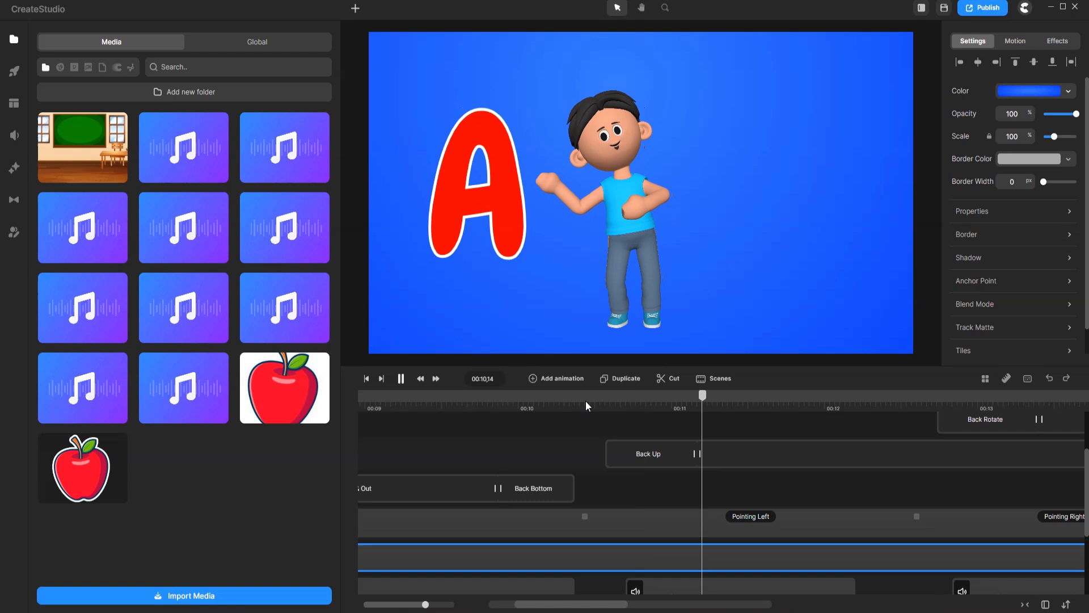
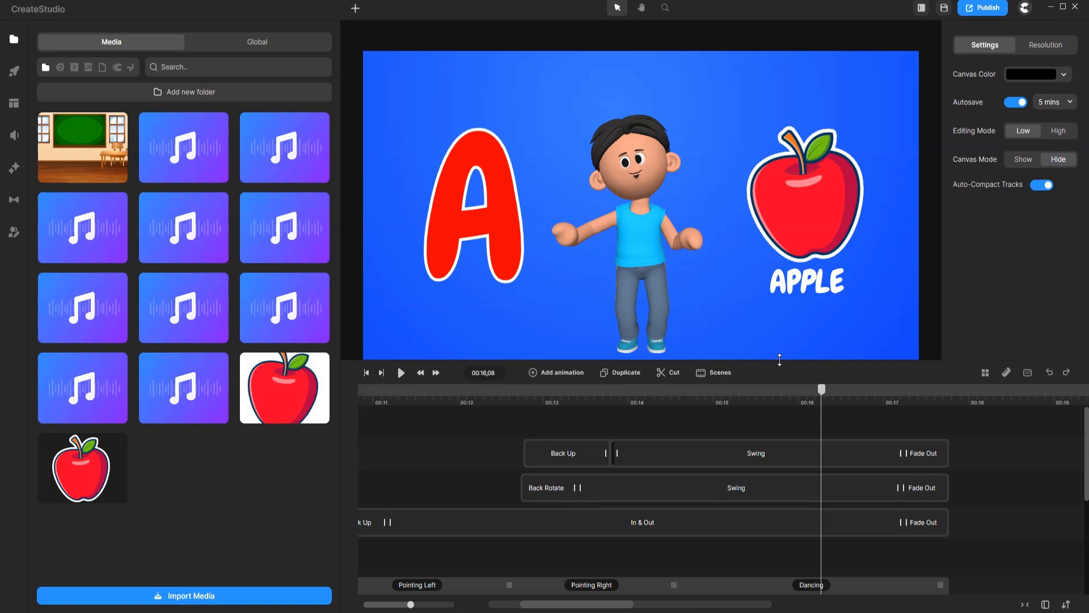
Step: Group the letter A, apple picture and APPLE text clips into one group
drag(681, 419, 556, 558)
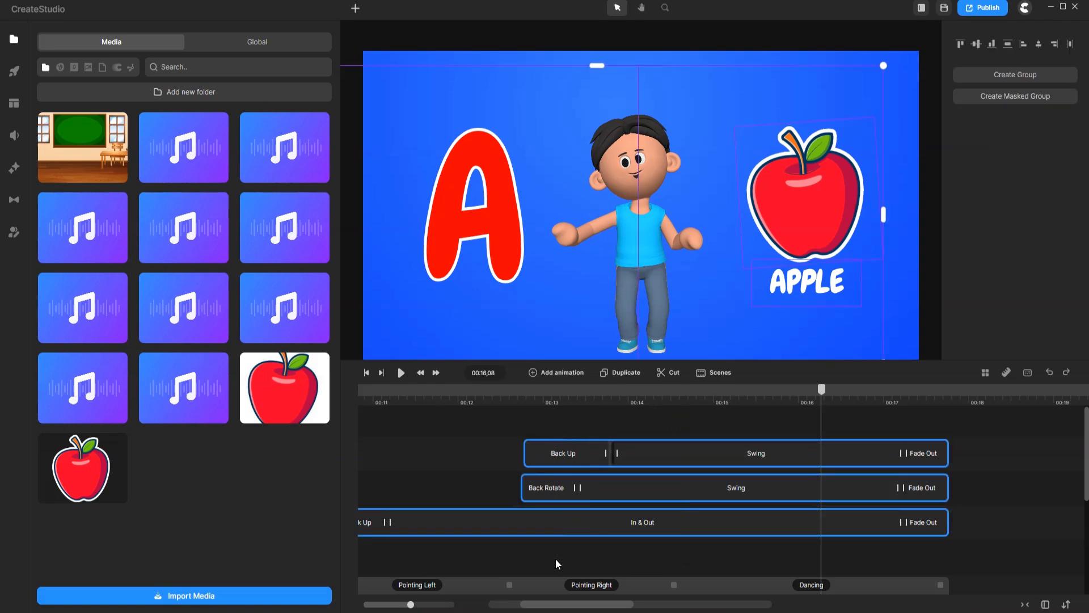
key(ctrl+g)
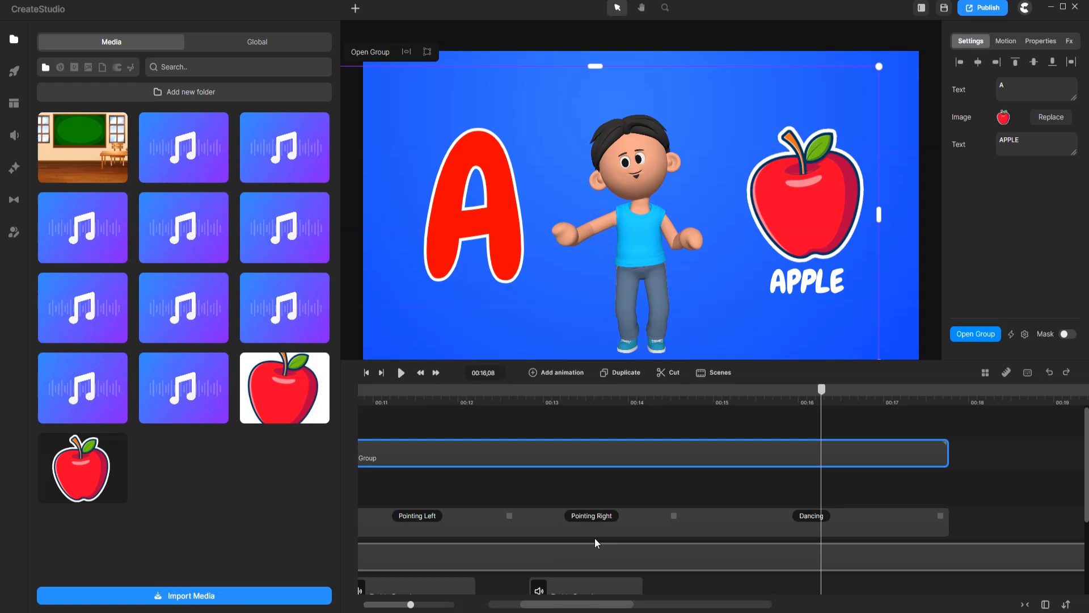
click(628, 491)
drag(563, 605, 560, 605)
drag(877, 393, 481, 402)
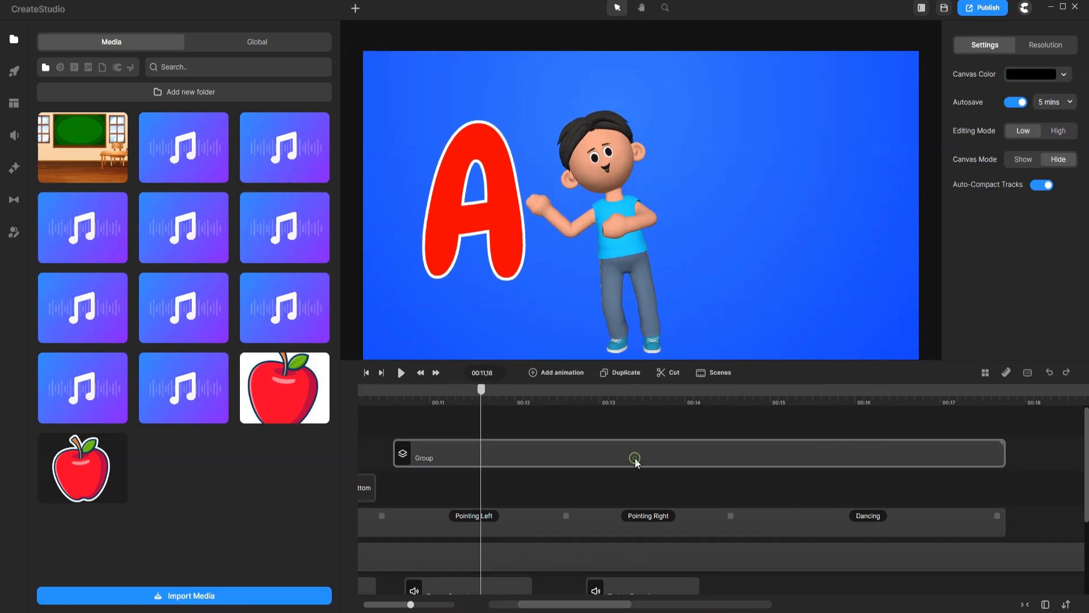
Step: Duplicate the group and place the copy directly after the original on the same track
click(635, 459)
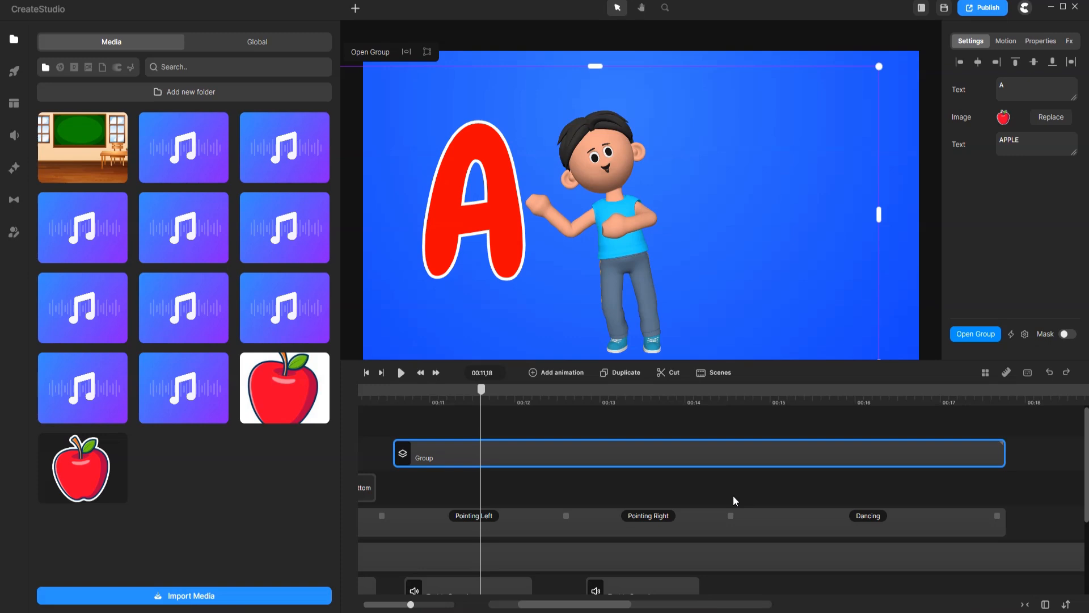
key(ctrl+d)
scroll(726, 500, right, 3)
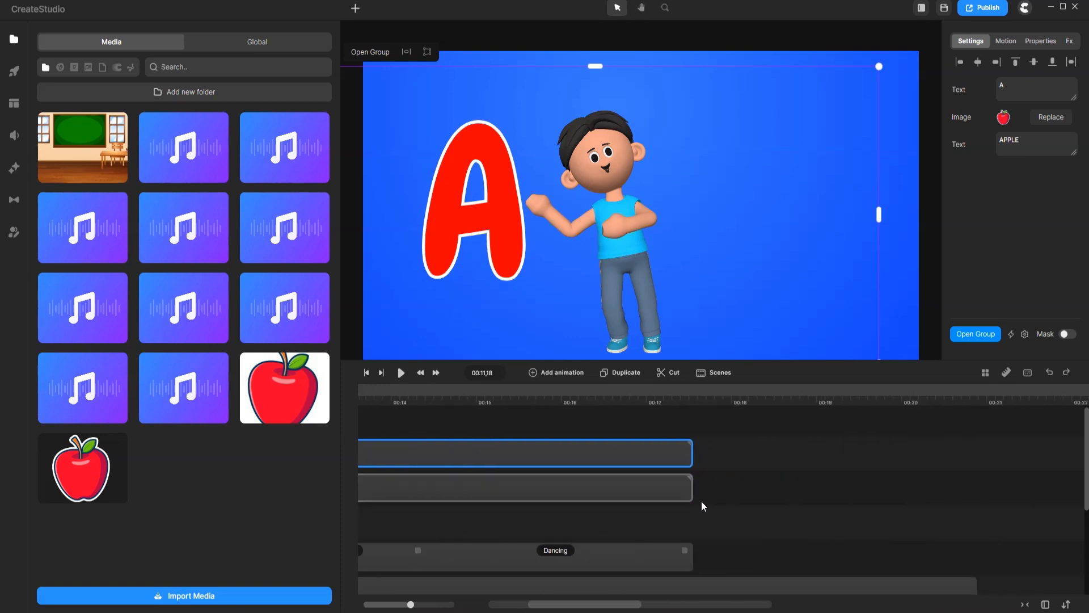
scroll(701, 501, right, 1)
drag(442, 447, 906, 440)
drag(608, 453, 763, 486)
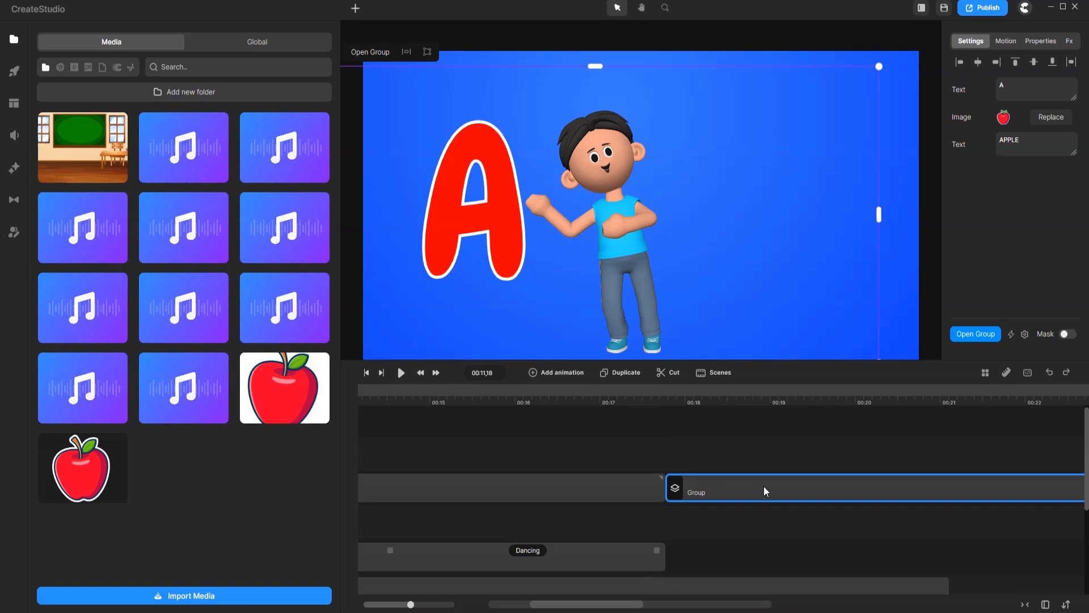
Step: Change the duplicated group's letter to B and its word to BUS
click(739, 396)
drag(740, 397, 881, 403)
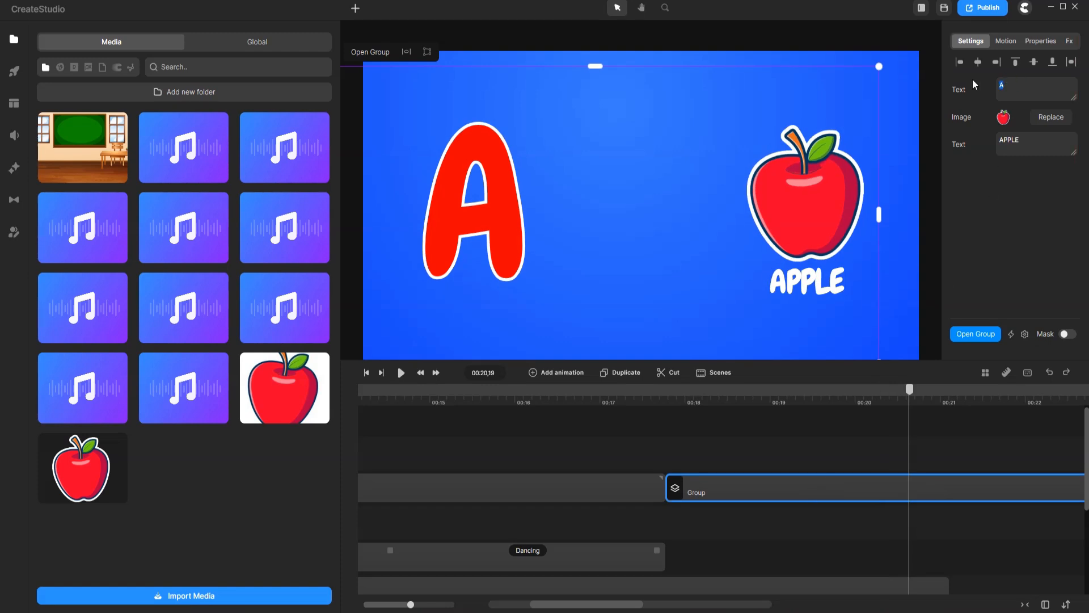
text(b)
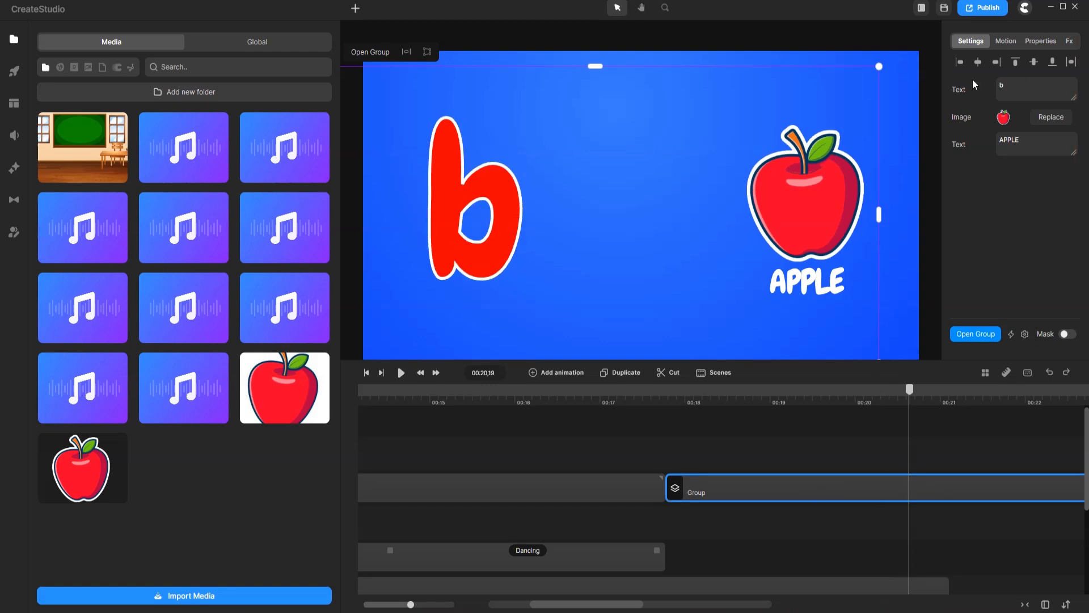
key(BackSpace)
text(B)
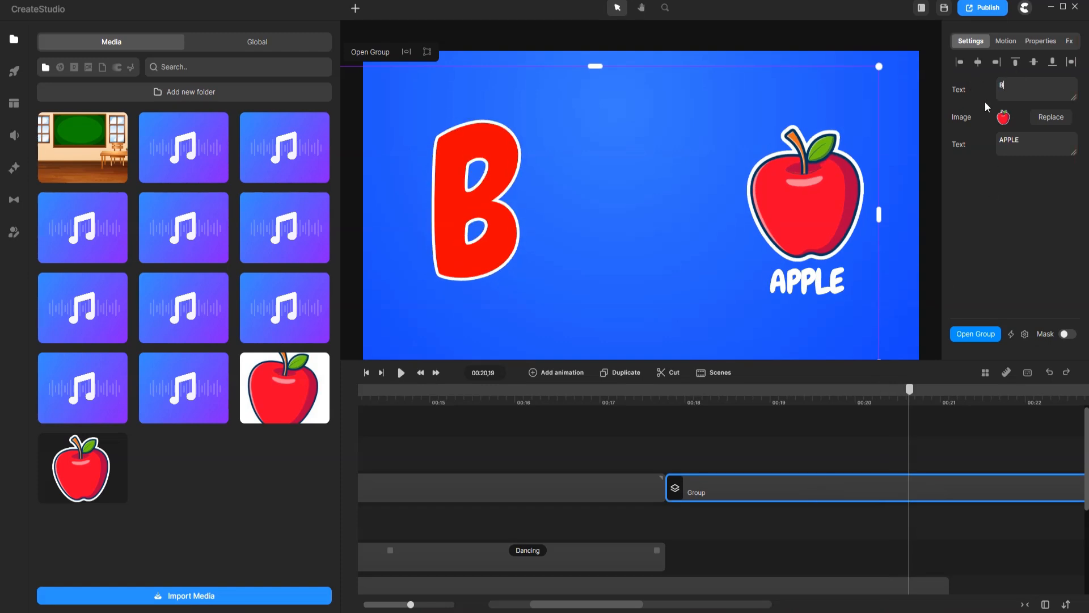
double_click(1014, 139)
text(BUS)
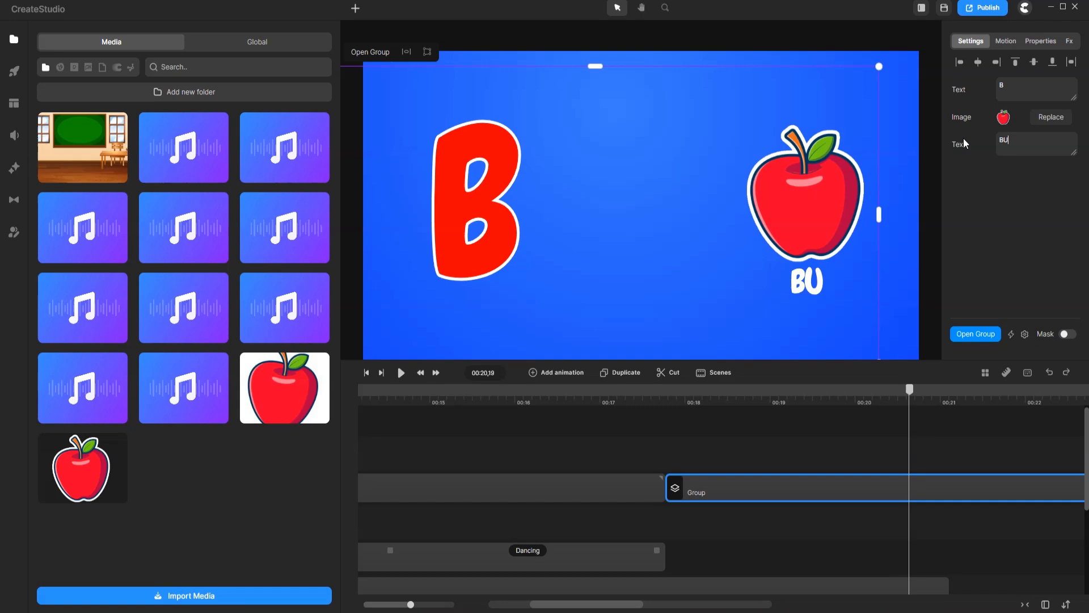
Step: Search the Giphy stickers for "bus", import the yellow bus sticker and place it on the canvas
click(103, 67)
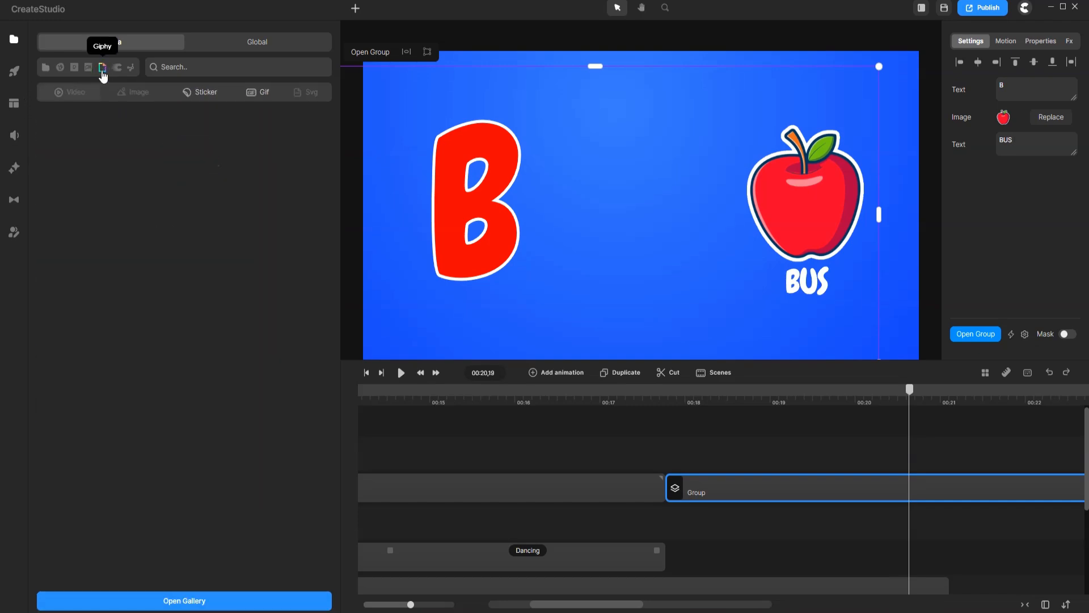
click(203, 94)
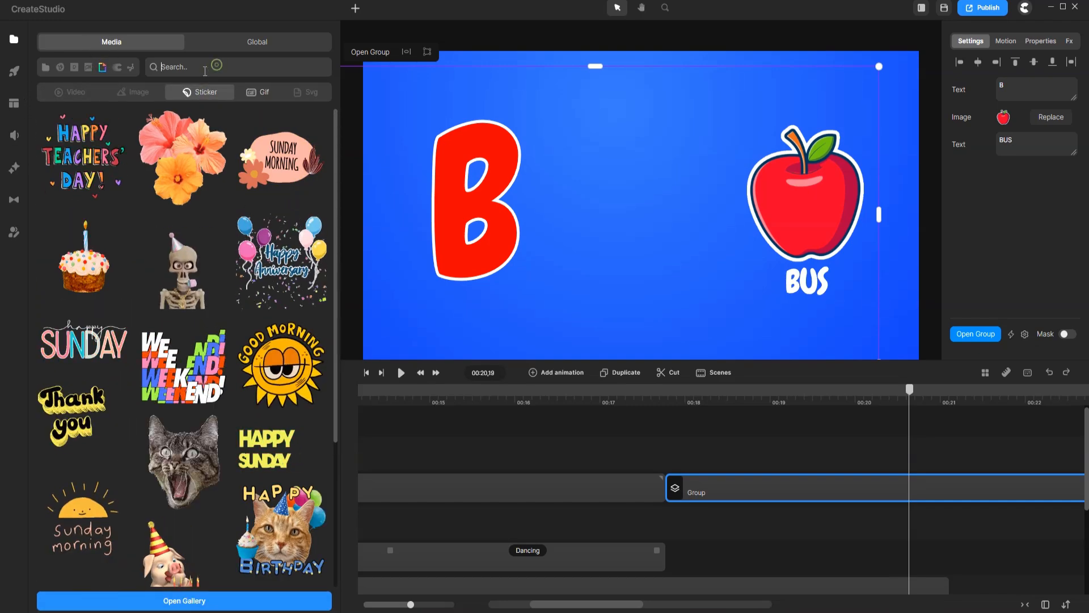
click(204, 66)
text(bus)
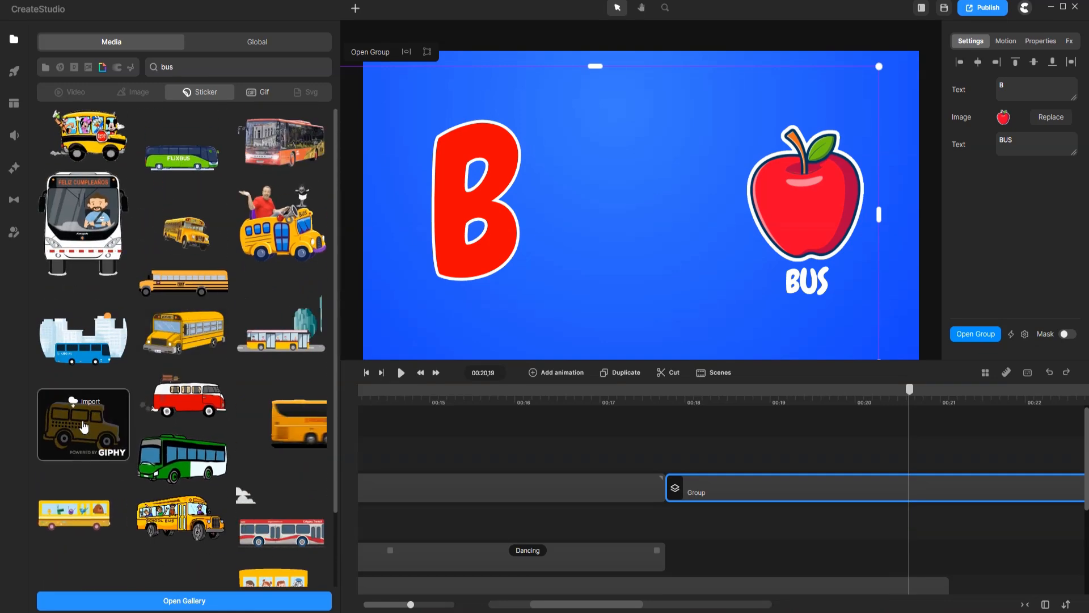
click(42, 70)
drag(183, 468, 662, 249)
Step: Take a snapshot of the bus sticker at about 00:20,28, and delete the sticker clip from the scene
drag(913, 396, 936, 393)
right_click(634, 240)
click(674, 248)
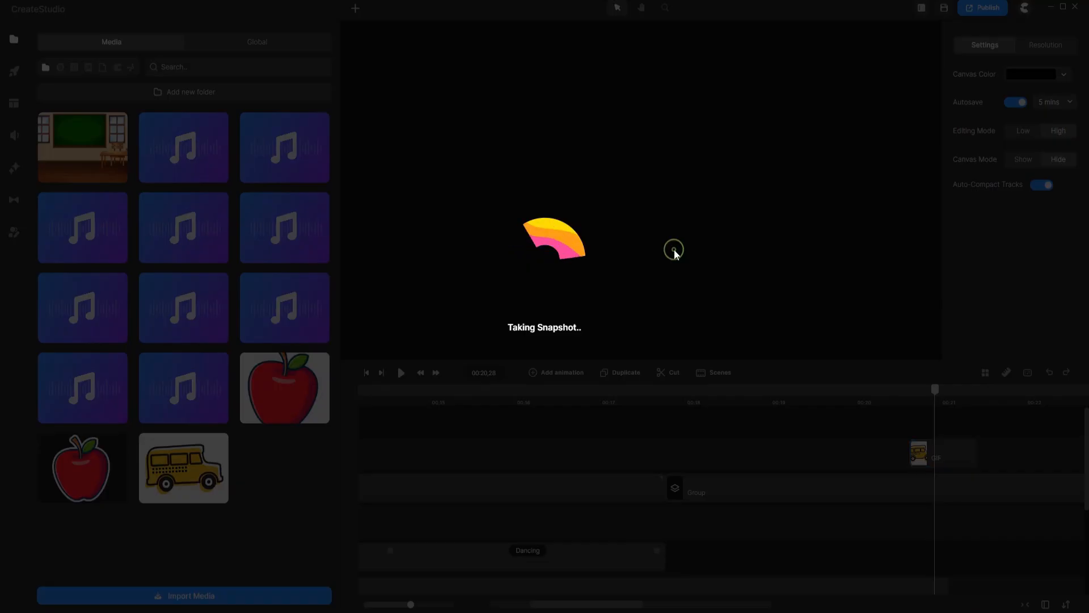
right_click(647, 202)
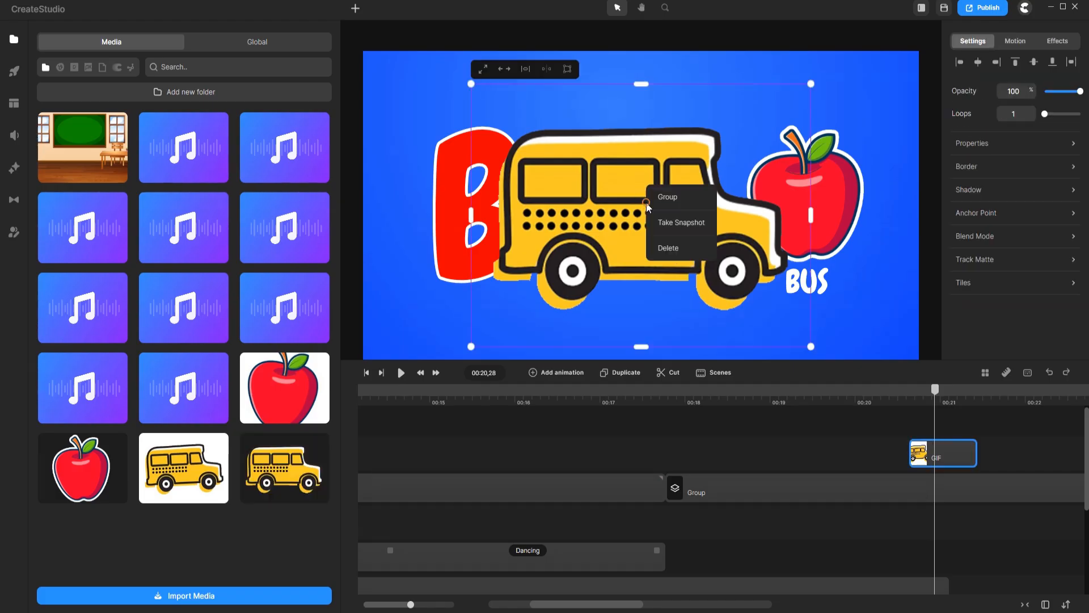
click(673, 248)
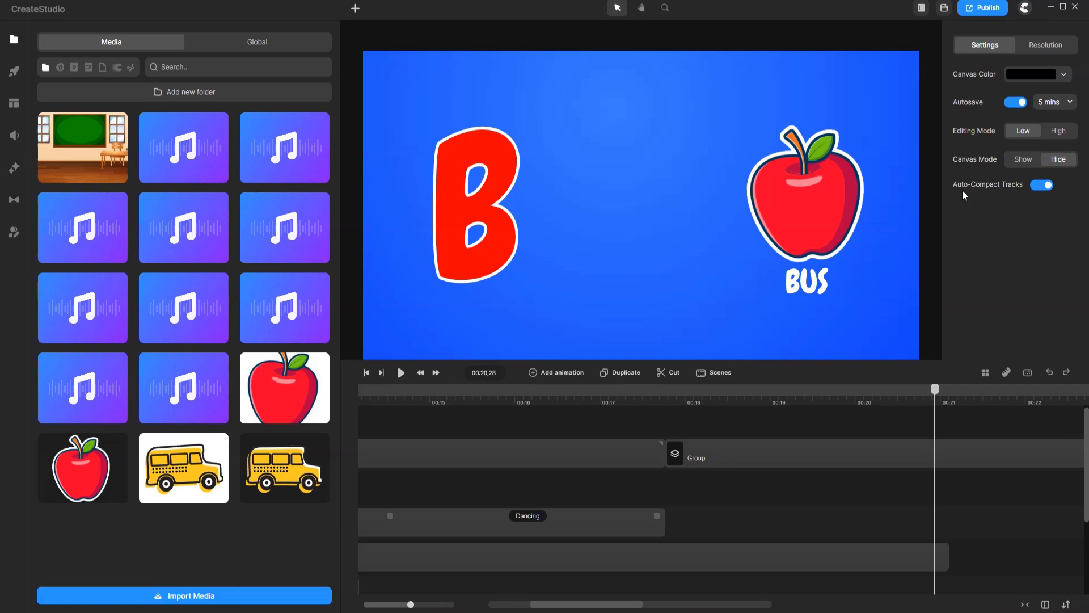
Step: Replace the apple in the duplicated group with the yellow bus snapshot and play the B scene
click(812, 457)
click(1056, 118)
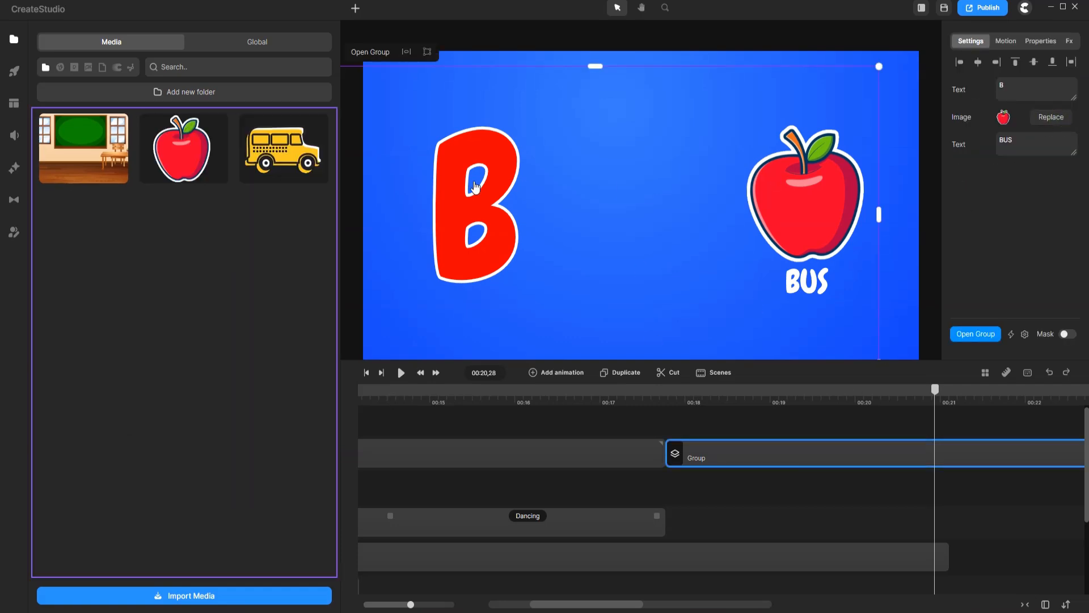
click(289, 168)
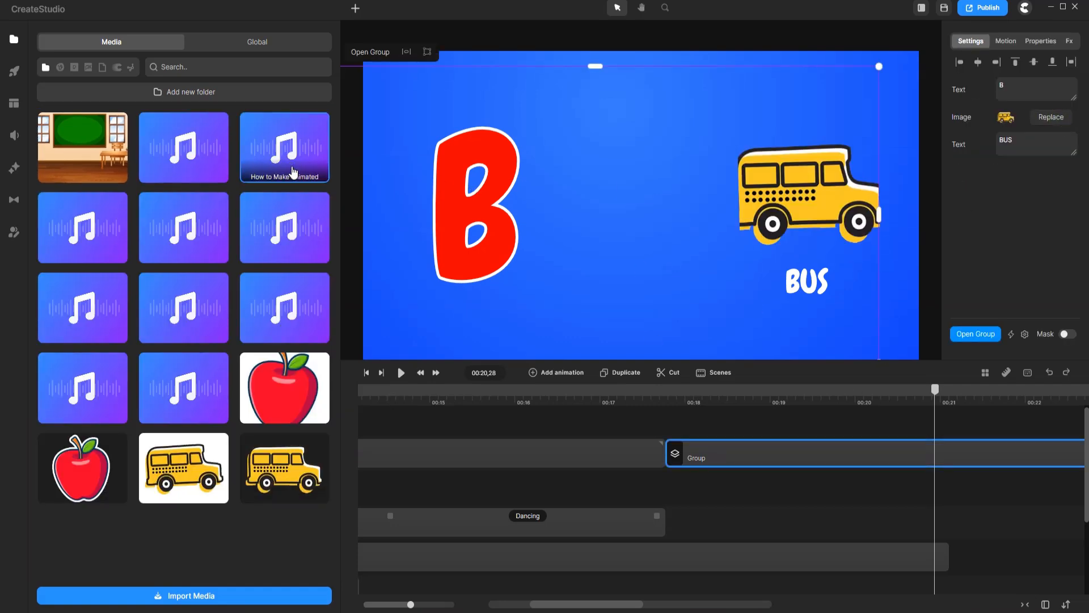
drag(935, 390, 518, 392)
key(space)
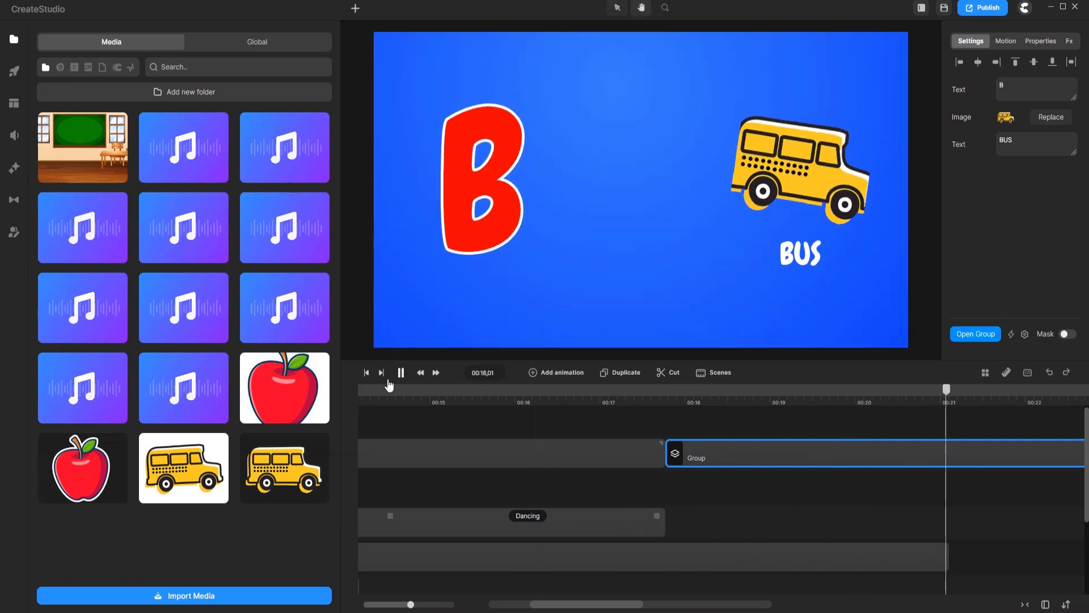
click(399, 374)
Step: Add a Pointing Left action to the character after Dancing and shorten it to end at about 00:19,24
scroll(829, 505, down, 2)
drag(889, 389, 626, 384)
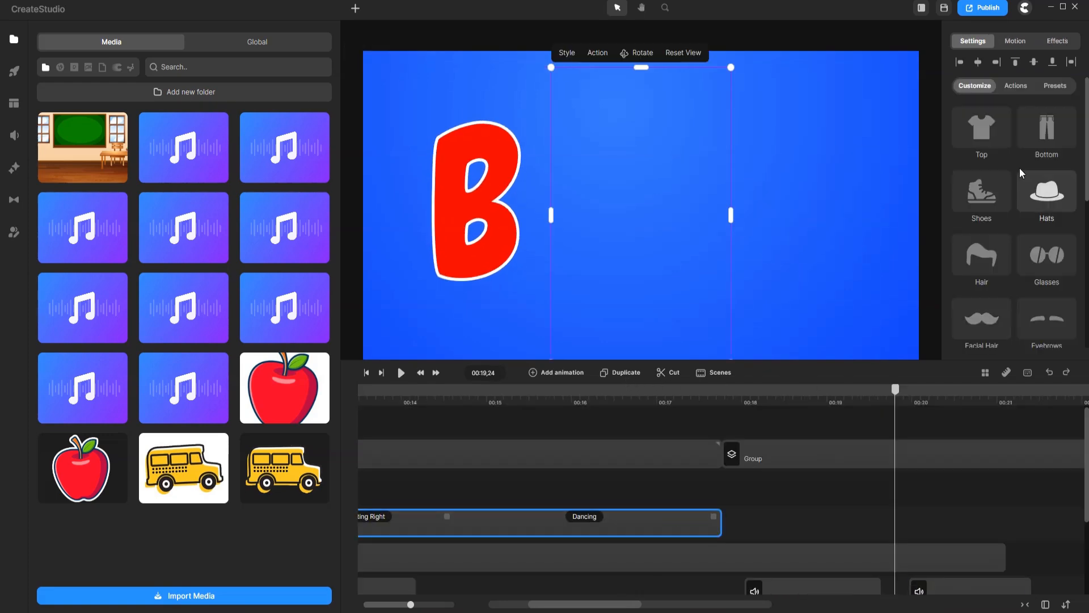
click(1015, 85)
click(987, 236)
scroll(884, 264, down, 2)
click(857, 334)
scroll(931, 480, down, 2)
drag(1028, 461, 886, 461)
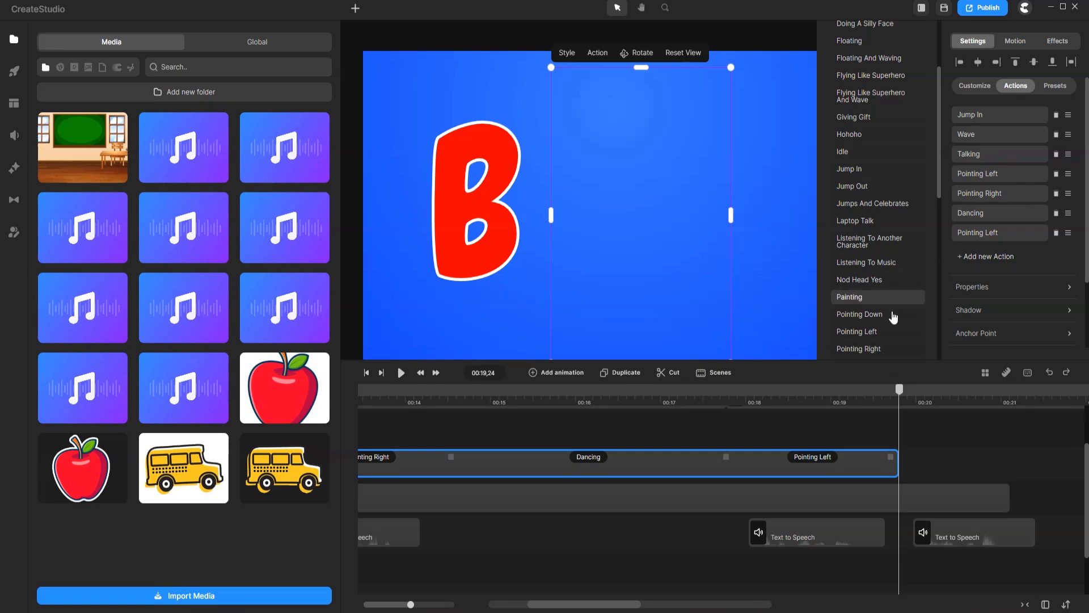
Step: Add a Pointing Right action to the character and shorten it to end just after the second B speech clip
click(858, 348)
scroll(949, 457, down, 2)
drag(1002, 461, 889, 461)
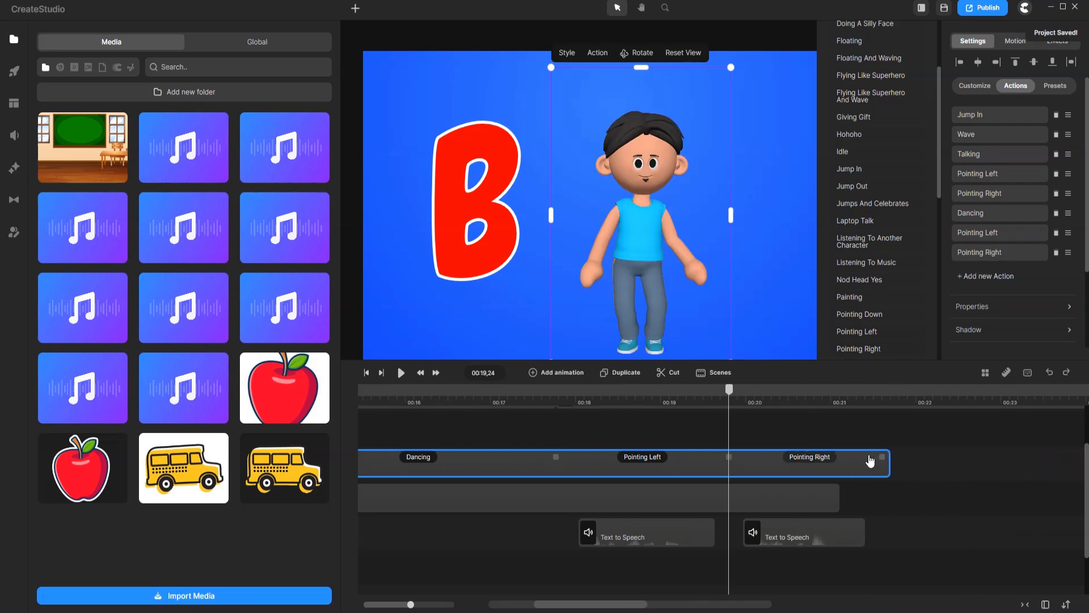
Step: Extend the blue background clip to a little past 00:25, over the start of the following speech clip
drag(839, 499, 1053, 495)
scroll(885, 514, right, 4)
drag(828, 500, 1006, 499)
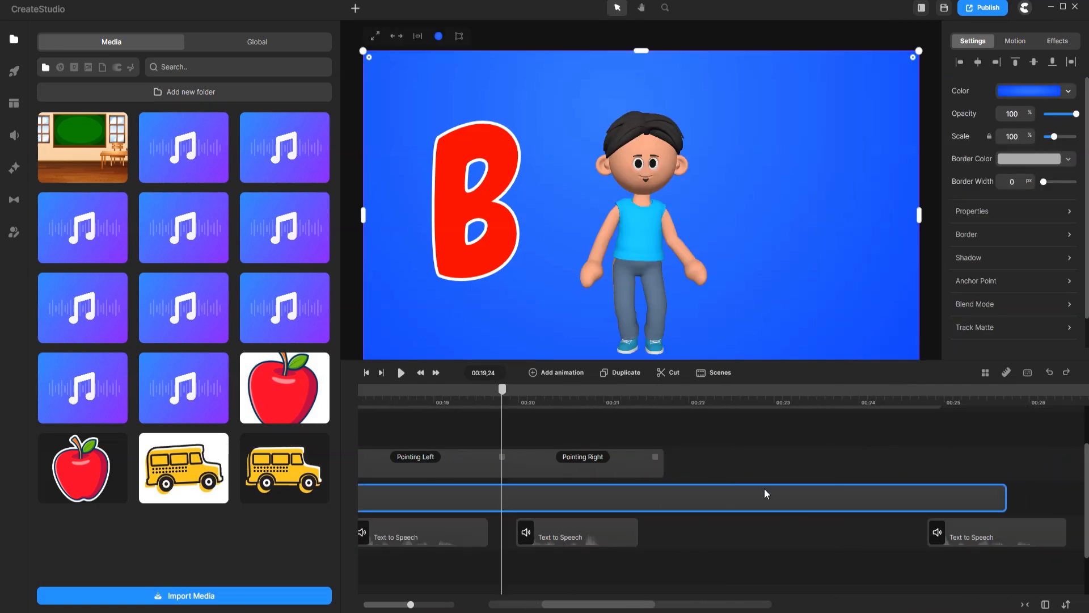
Step: Add a Dancing Variation action to the character after the second Pointing Right action
click(610, 465)
click(986, 275)
click(863, 126)
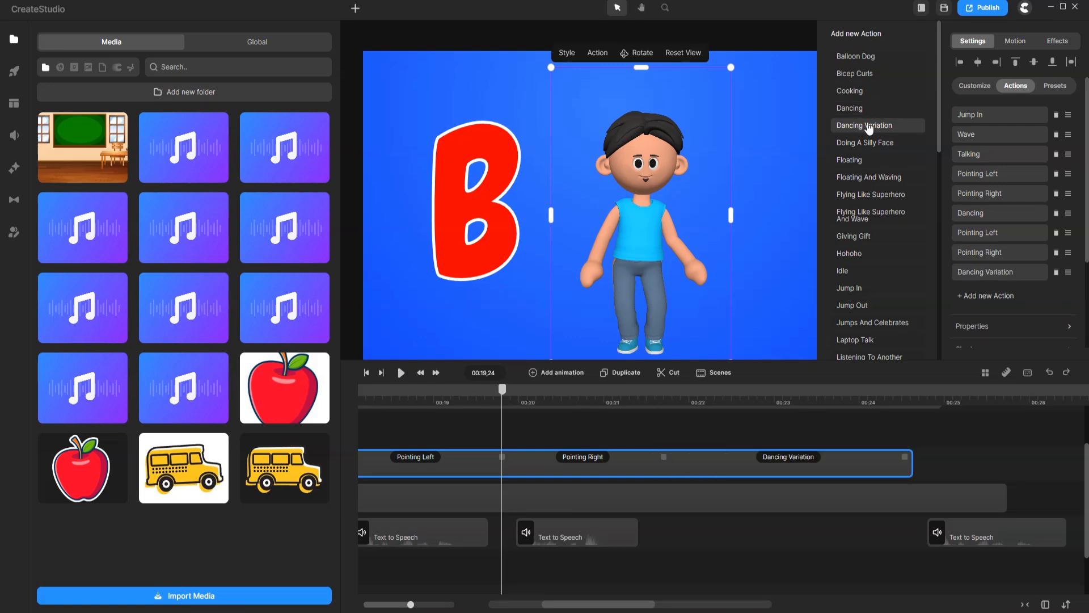
drag(903, 460, 906, 460)
Step: Apply the clip command to each of the two Text to Speech clips beneath the second Pointing Left and Pointing Right actions
right_click(457, 534)
click(501, 345)
right_click(576, 535)
click(606, 364)
scroll(659, 541, left, 5)
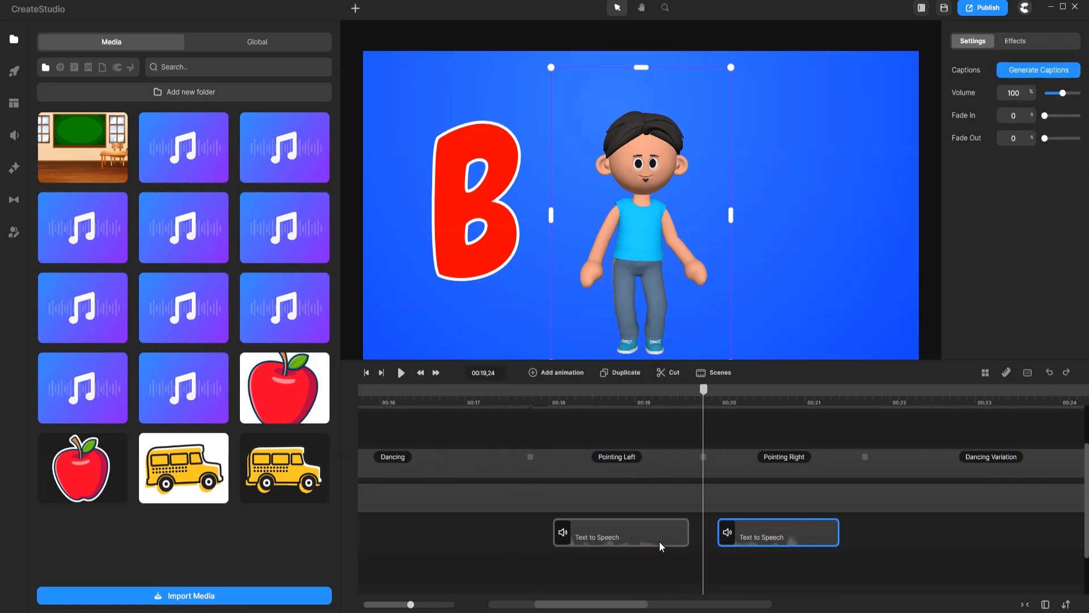
Step: Play back the B/BUS section from just before 00:17 to check the pointing actions against the speech
click(491, 391)
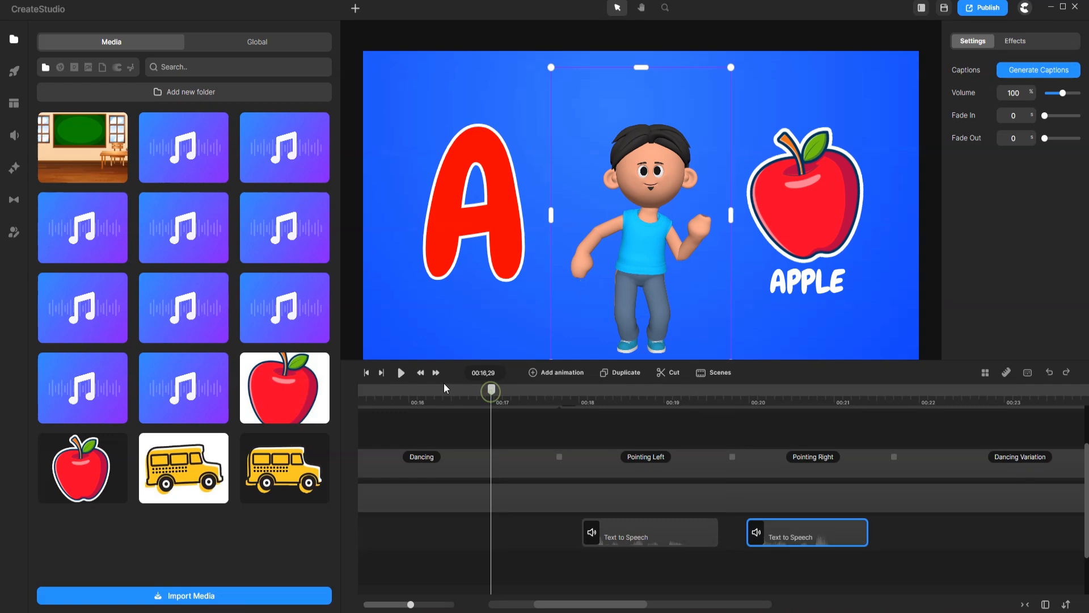
click(401, 379)
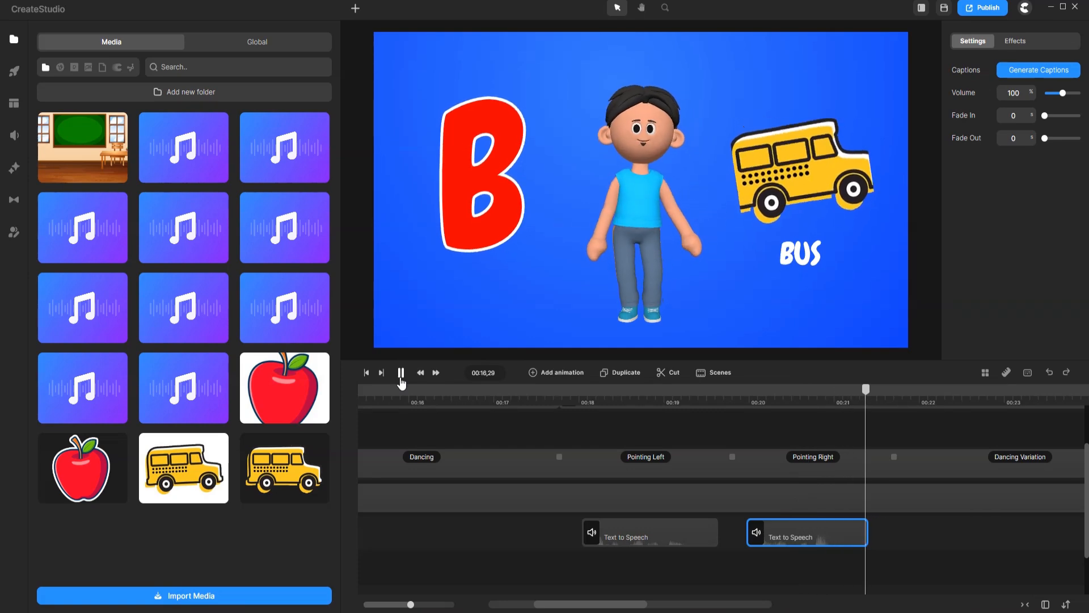
click(401, 384)
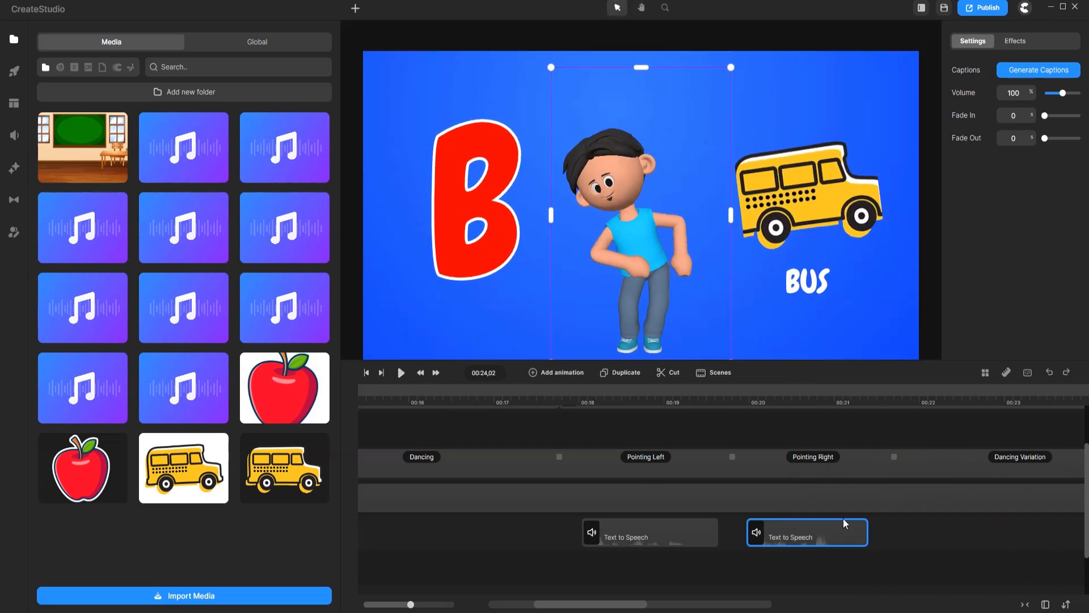
Step: Duplicate the B/BUS group clip and place the copy directly after the original, starting at about 00:25
scroll(624, 545, up, 1)
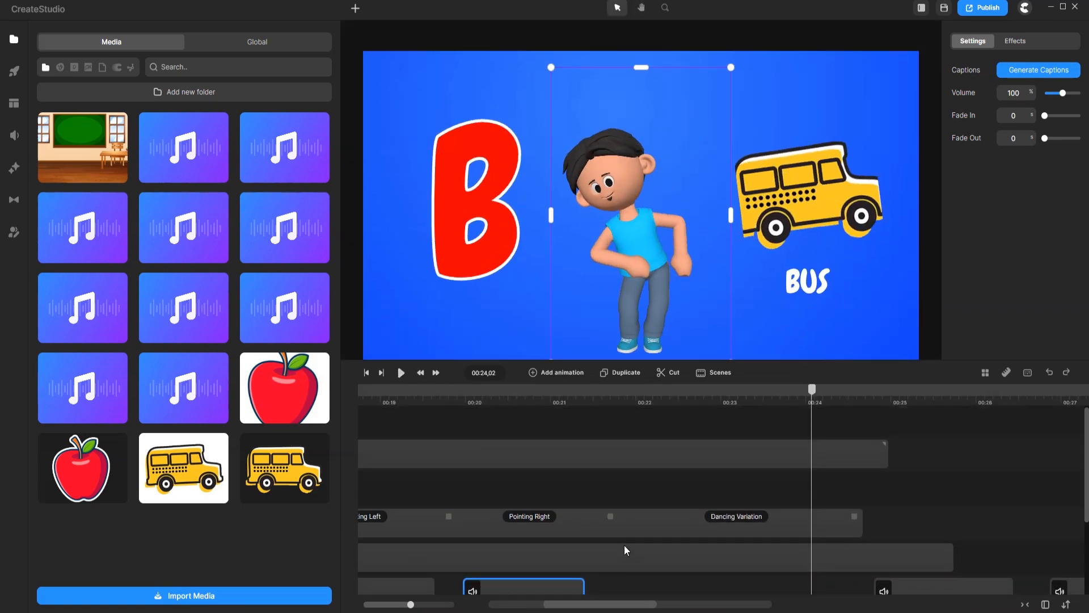
click(629, 459)
drag(629, 457, 1006, 457)
drag(897, 453, 1005, 488)
scroll(951, 502, right, 5)
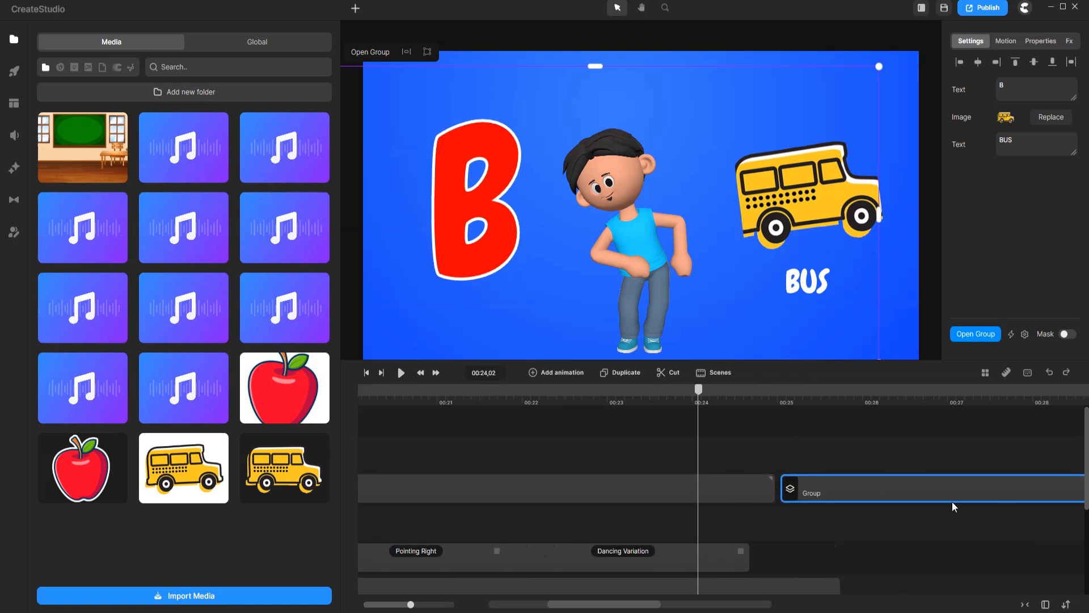
Step: Change the letter in the duplicated group to C and its word to CAT
drag(529, 390, 846, 410)
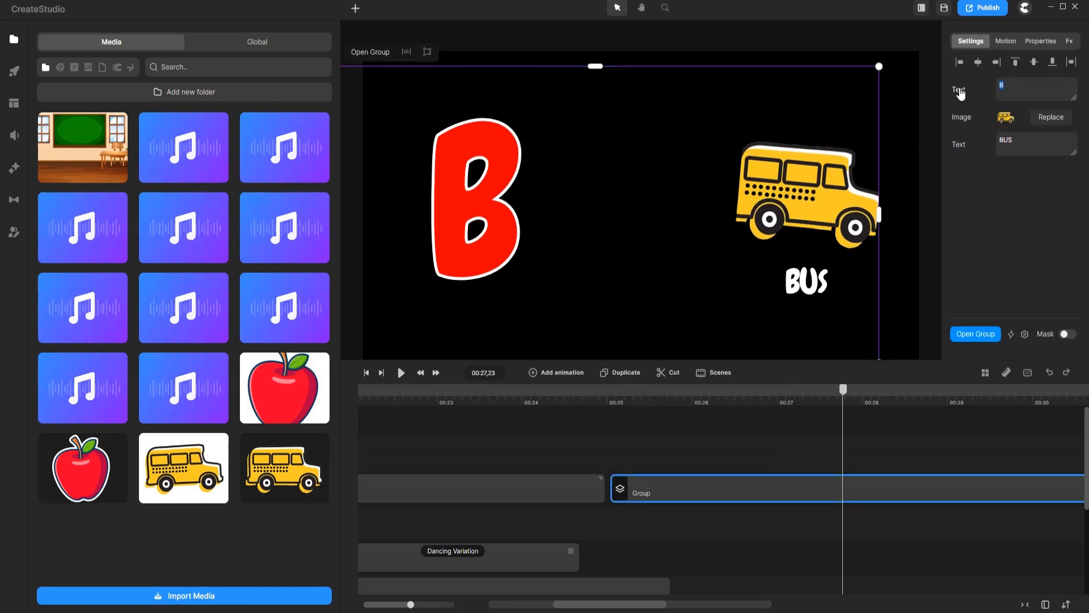
text(C)
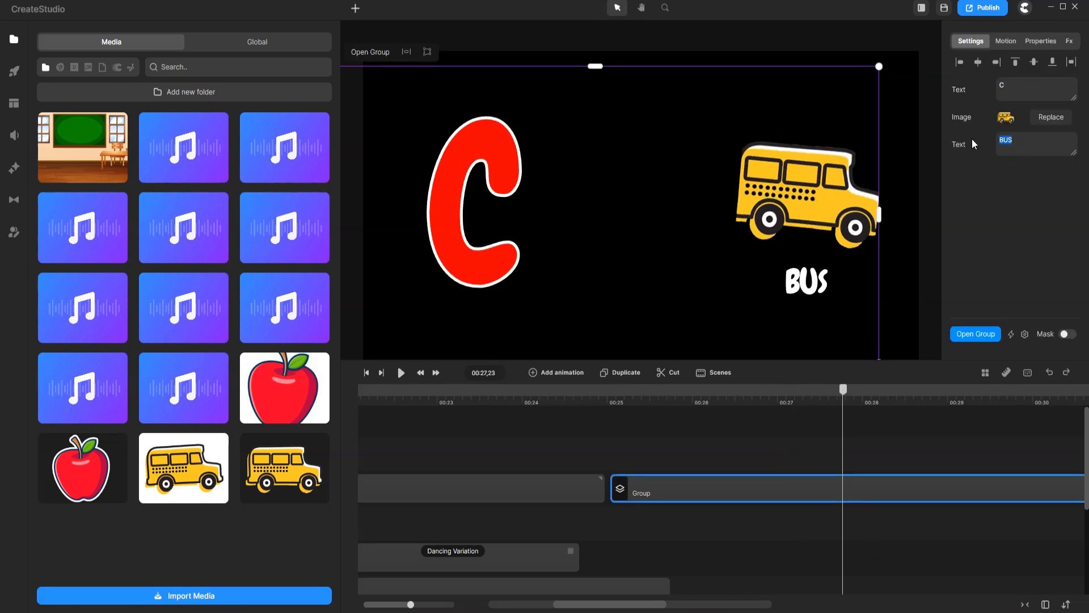
text(CAT)
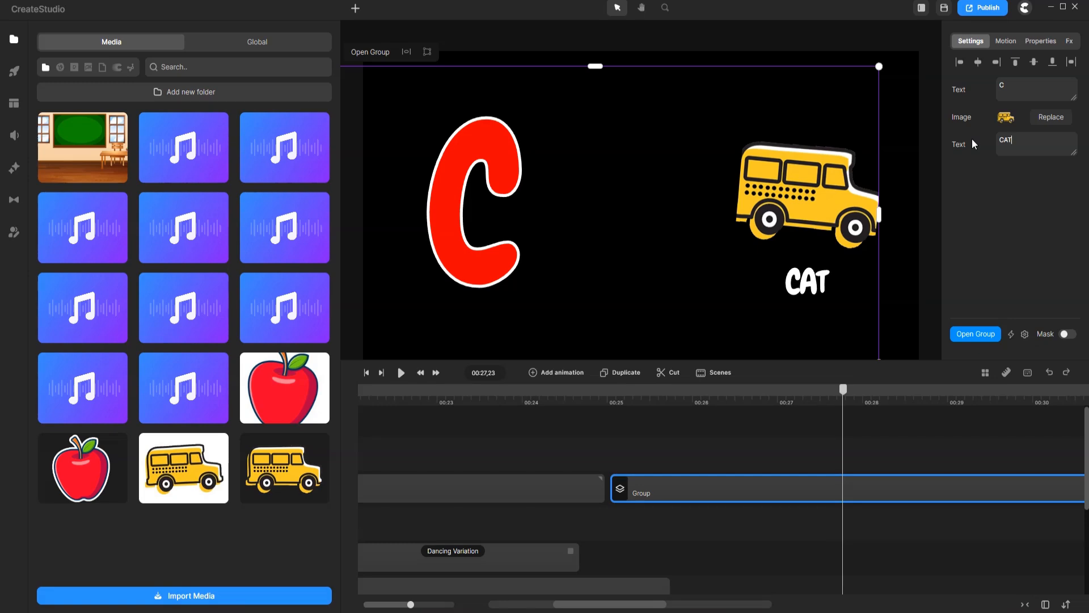
Step: Extend the blue background clip to past 00:33 and move the last speech clip to start at about 00:33
click(870, 556)
scroll(661, 530, down, 2)
click(661, 530)
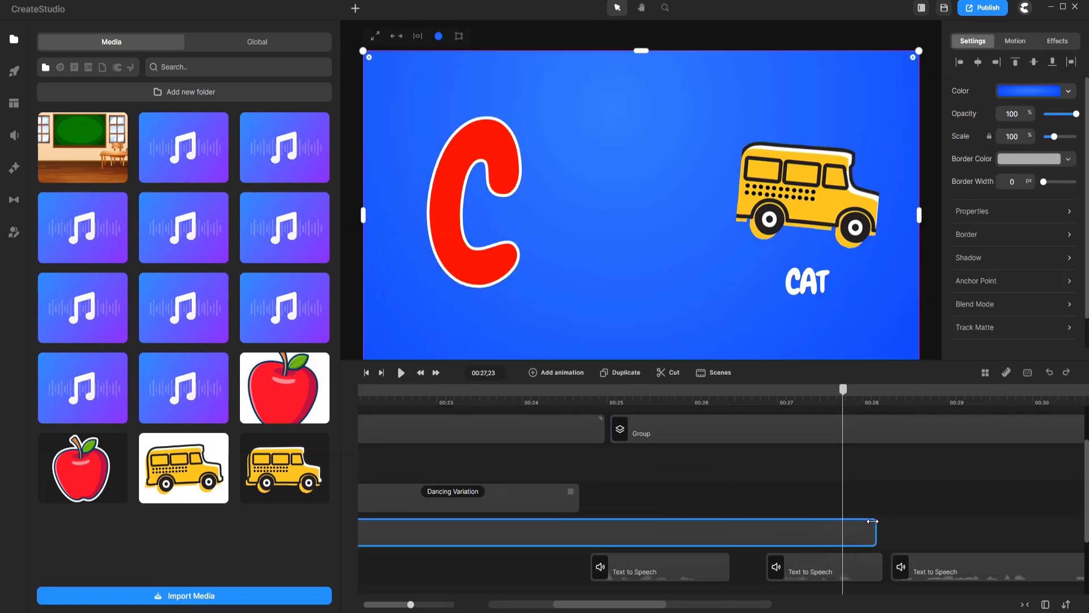
scroll(685, 543, right, 3)
drag(648, 533, 1083, 528)
scroll(885, 530, right, 1)
drag(675, 568, 1086, 566)
scroll(729, 539, down, 1)
scroll(531, 521, left, 3)
scroll(541, 541, up, 1)
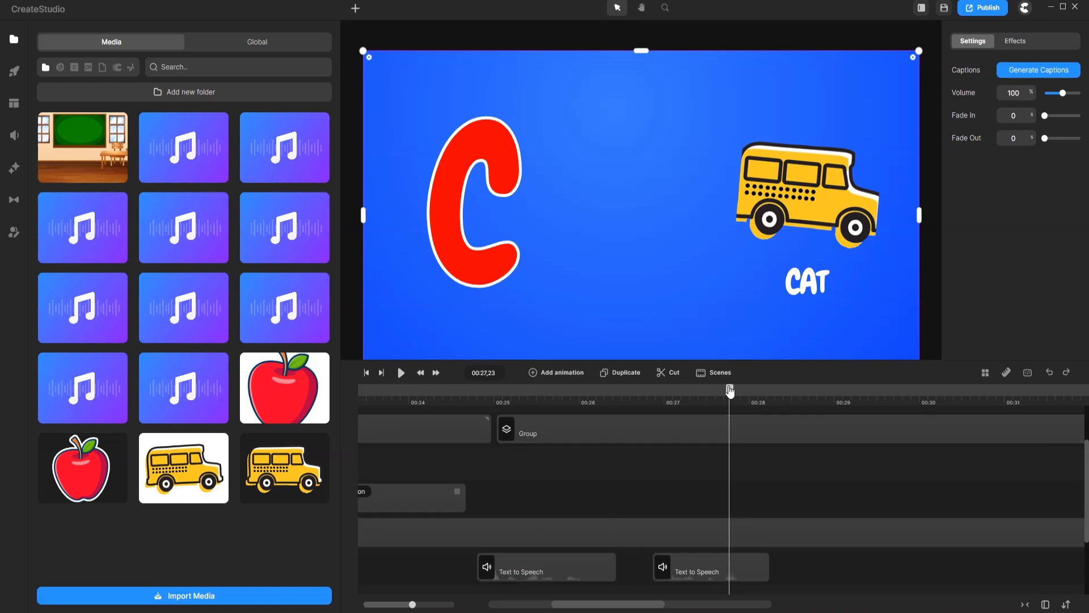
Step: Move the two C speech clips to start just after 00:25 and 00:27, and extend the Dancing Variation action to about 00:25
drag(729, 390, 505, 392)
drag(689, 564, 729, 562)
drag(570, 573, 605, 573)
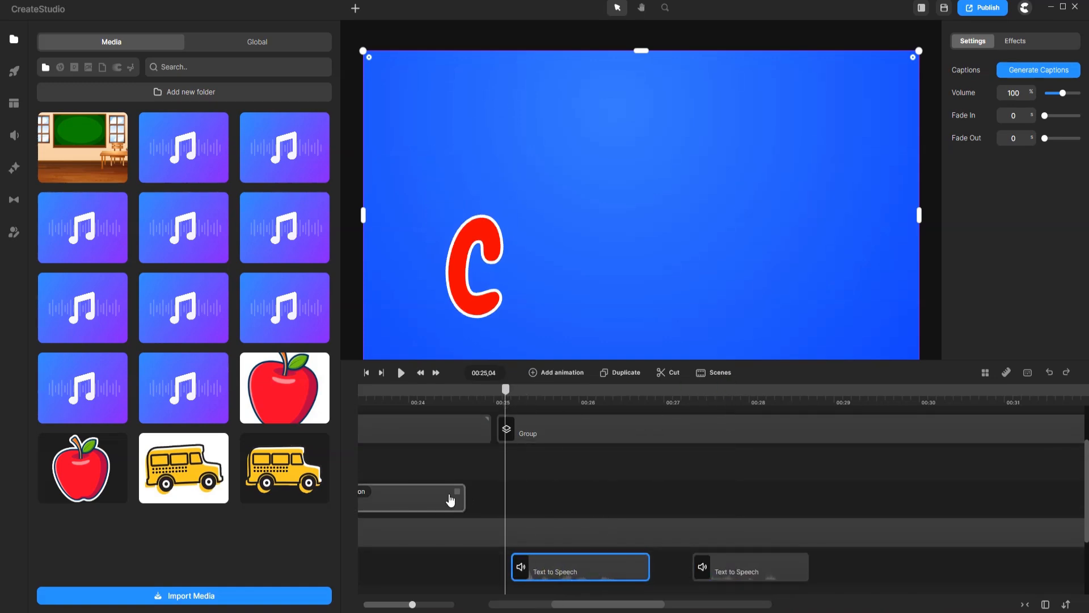
drag(457, 493, 483, 492)
click(489, 493)
Step: Search the sticker library for "cat" and add the blue cat to the project media
drag(510, 389, 761, 408)
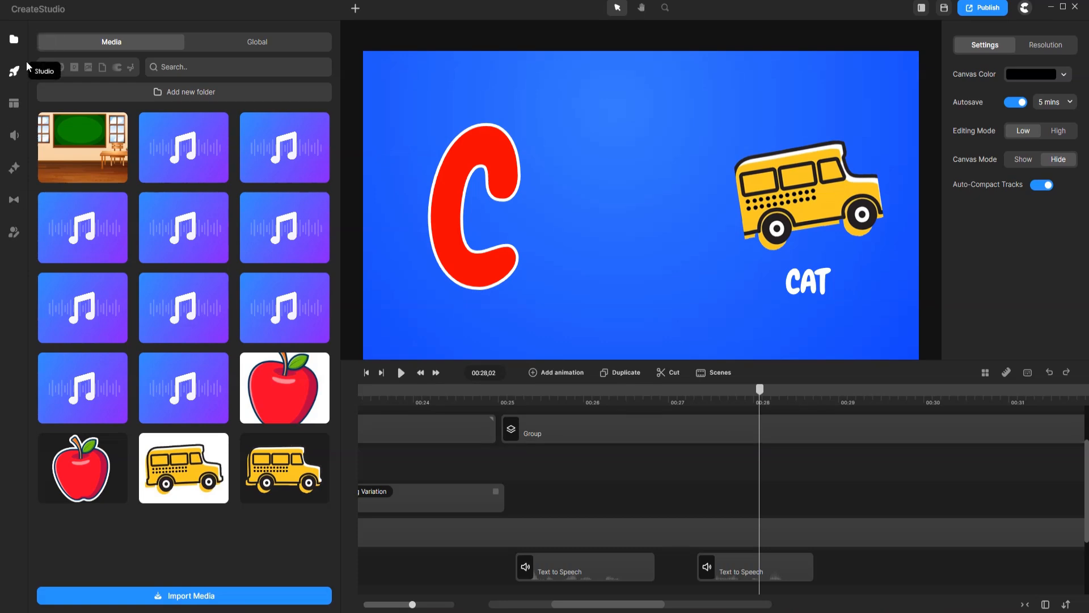
click(102, 67)
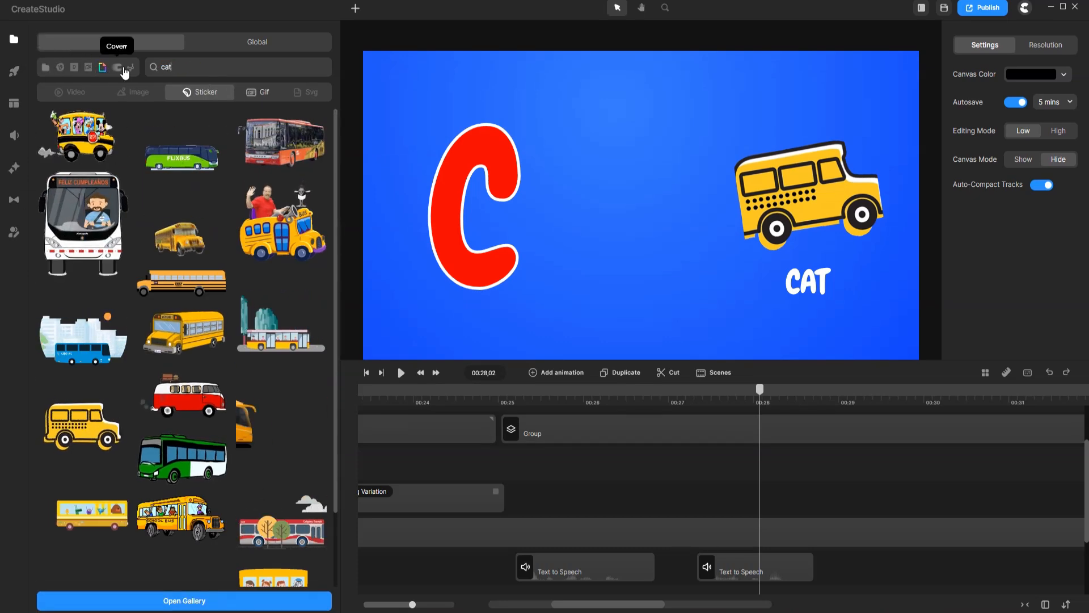
key(Return)
click(170, 296)
click(45, 67)
Step: Place the blue cat on the canvas and create a version of it without the white background
drag(88, 545, 709, 238)
right_click(633, 229)
click(658, 312)
click(818, 452)
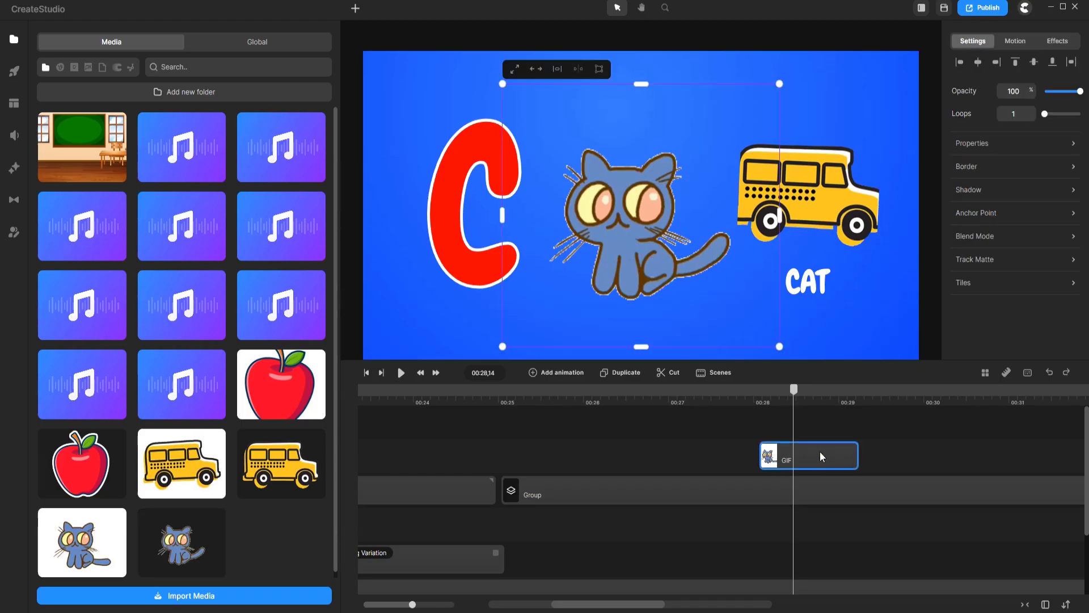
Step: Delete the loose cat clip and replace the bus picture in the C/CAT group with the blue cat
key(Delete)
click(822, 455)
click(1050, 117)
click(96, 222)
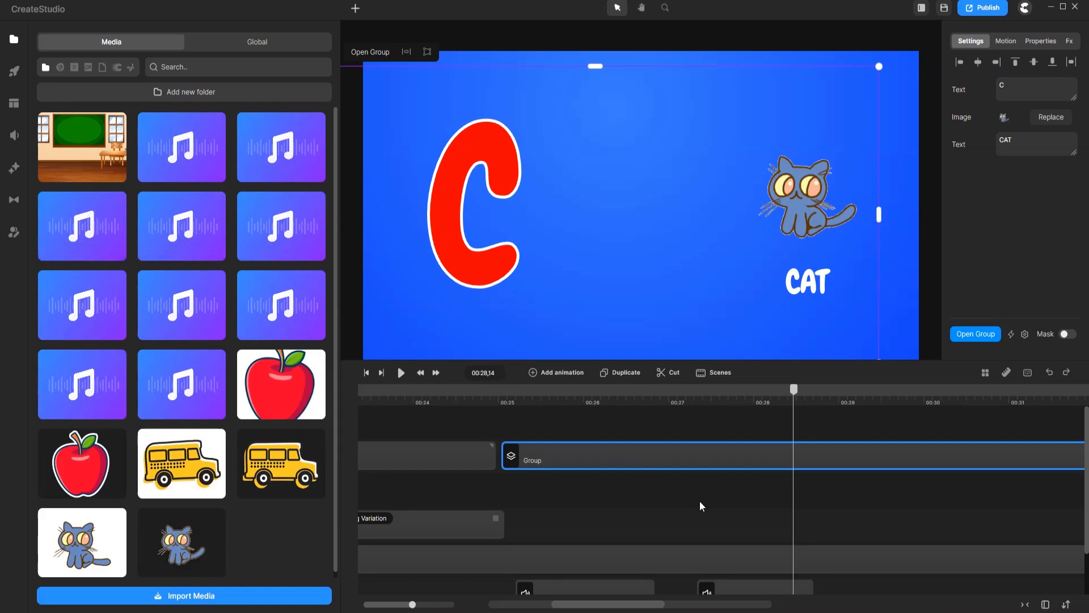
Step: Add a Pointing Left action to the character after the Dancing Variation action
click(738, 508)
drag(793, 389, 462, 389)
scroll(529, 470, down, 1)
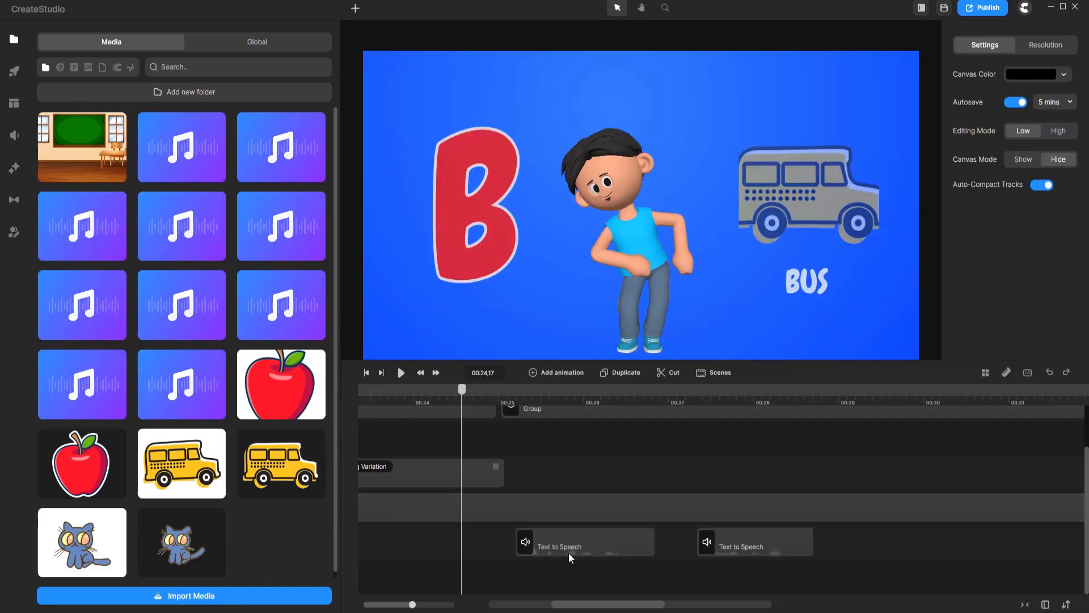
click(571, 547)
click(479, 486)
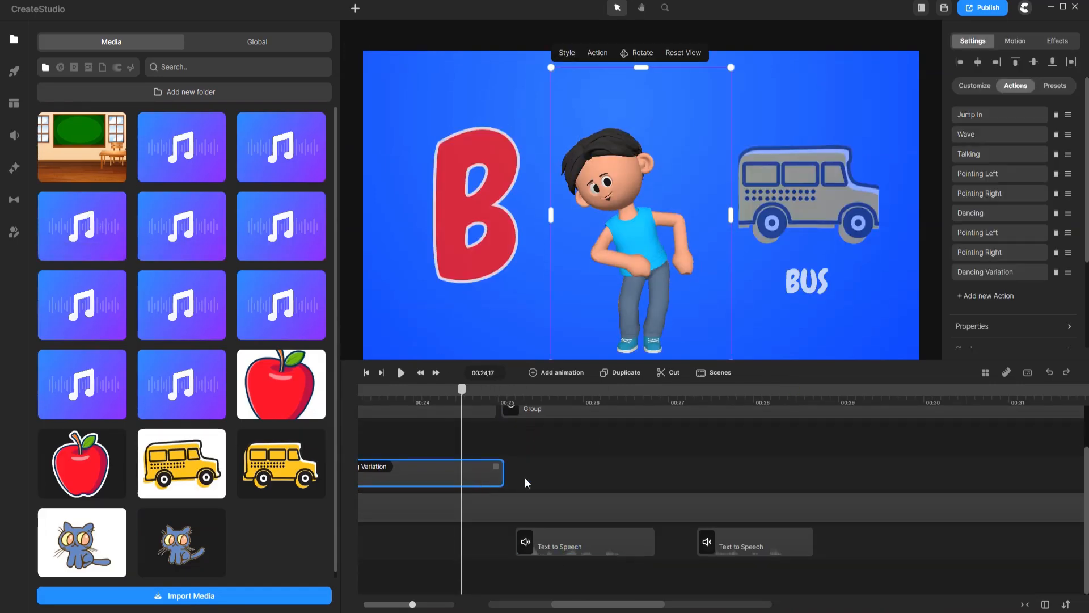
click(990, 296)
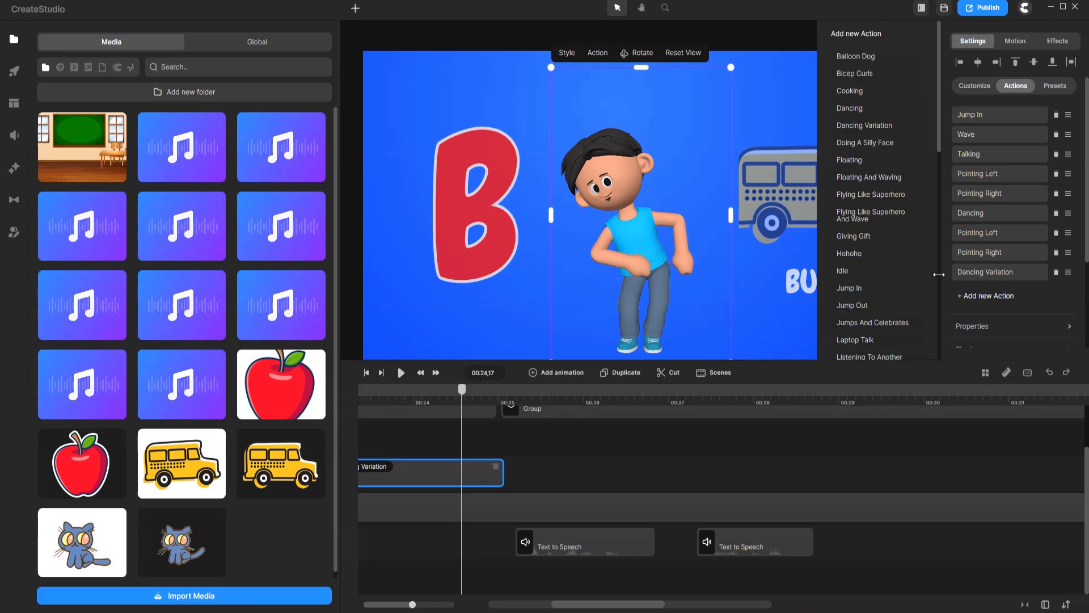
scroll(909, 290, down, 3)
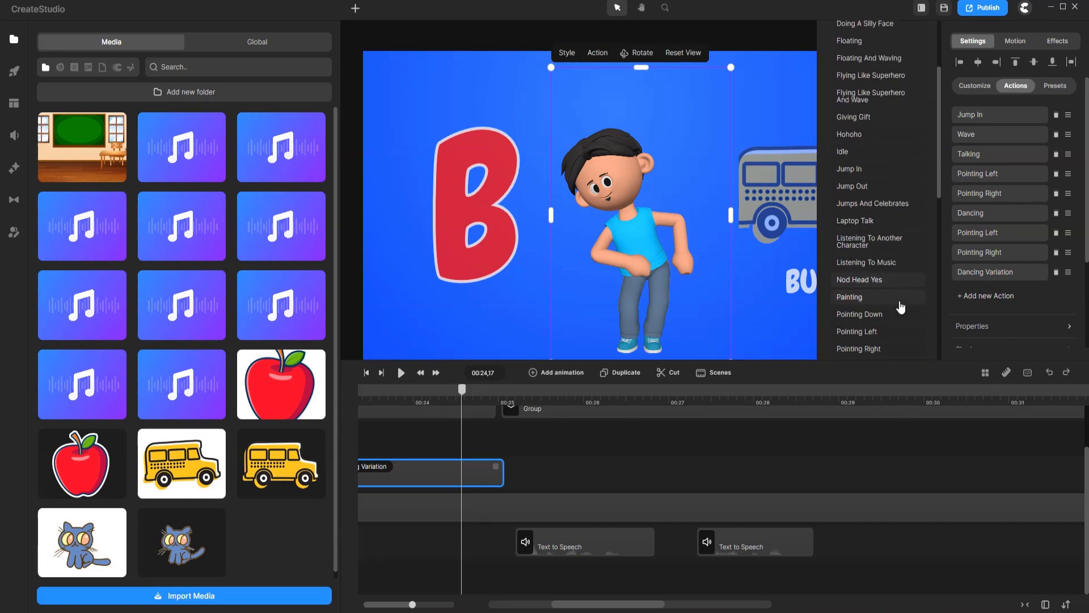
click(858, 331)
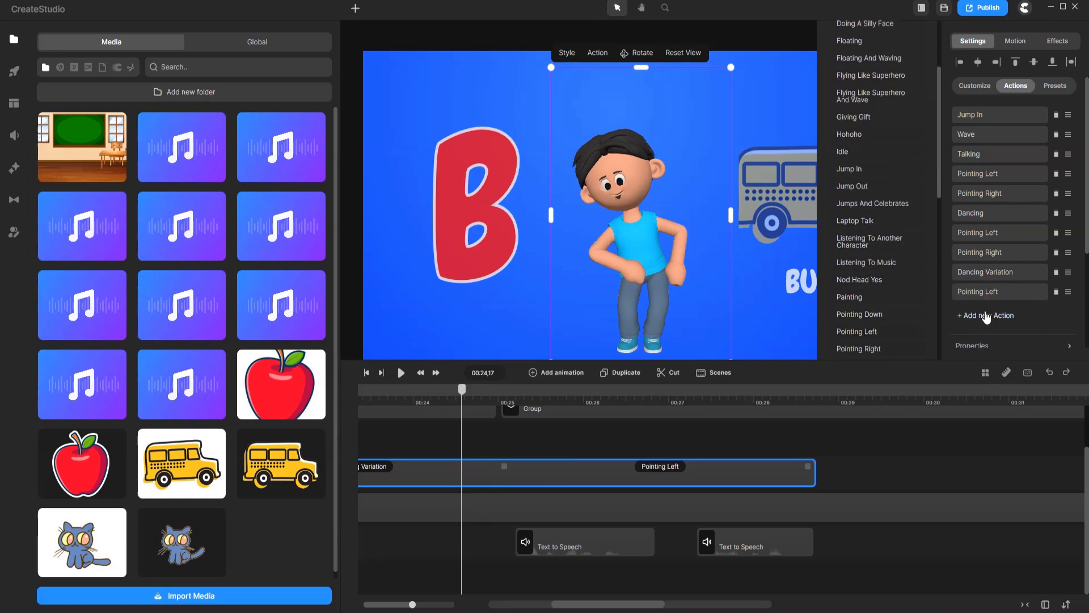
Step: Add a Pointing Right action and a Dancing action to the character after the third Pointing Left action
scroll(863, 306, down, 1)
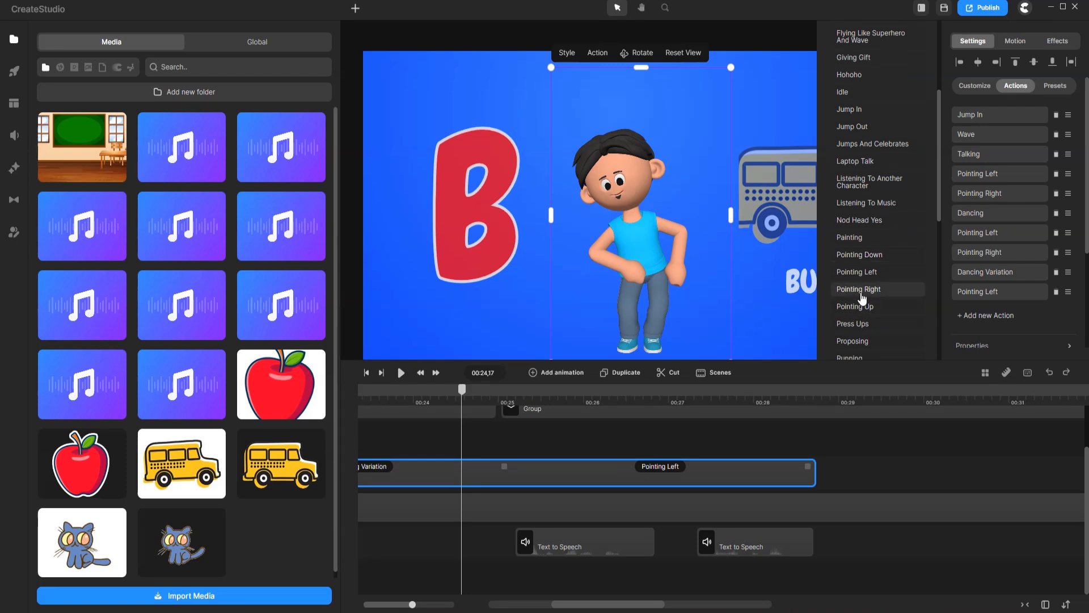
click(859, 290)
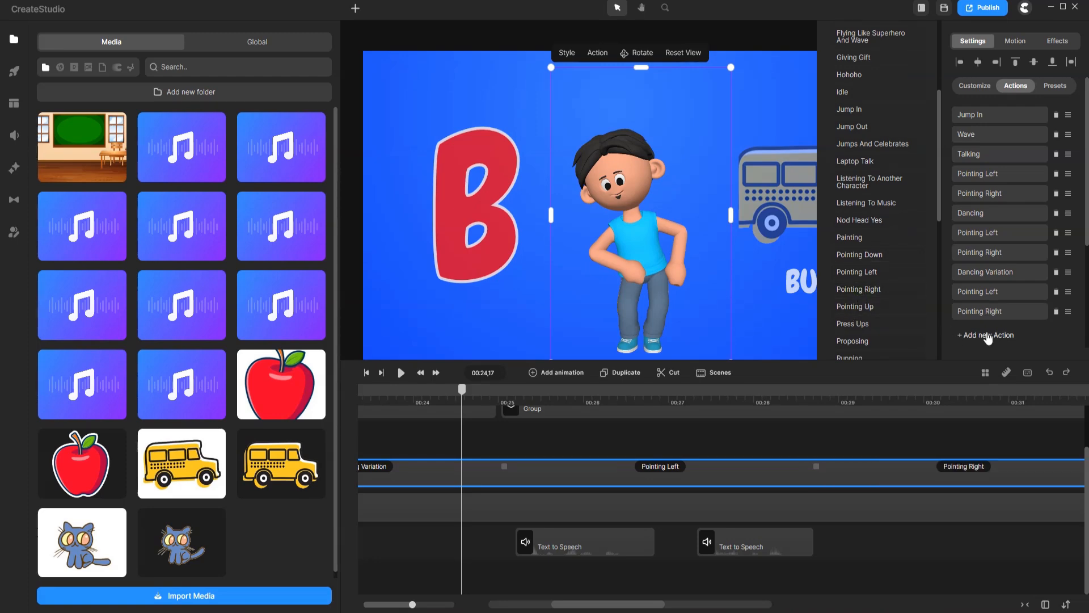
scroll(891, 147, up, 3)
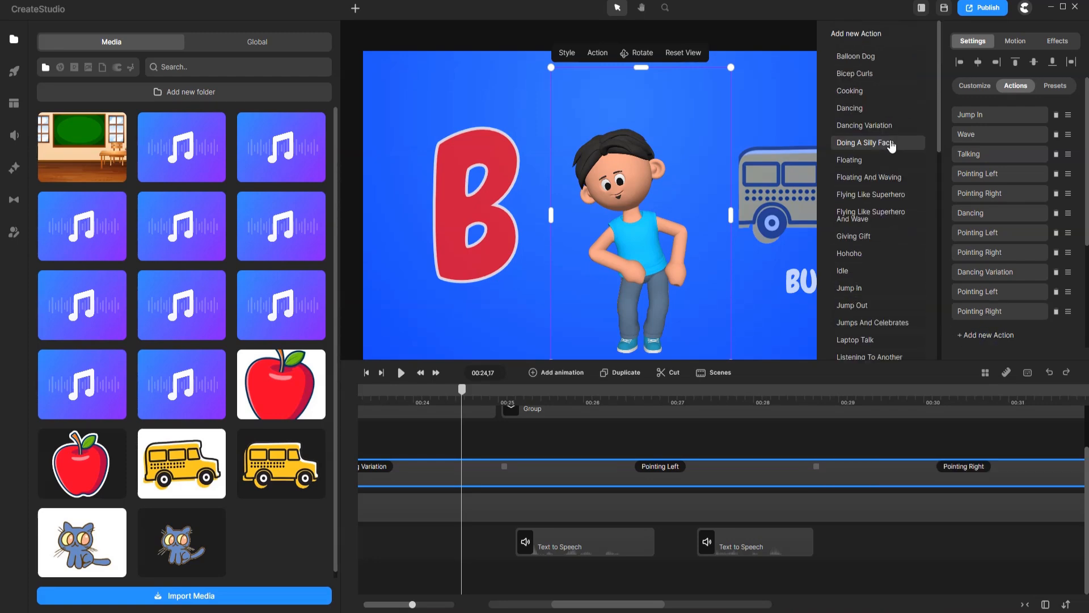
click(869, 108)
Step: Shorten Pointing Left to end at about 00:27 and Pointing Right just before 00:29, and apply the clip command to both C speech clips
drag(816, 467, 677, 474)
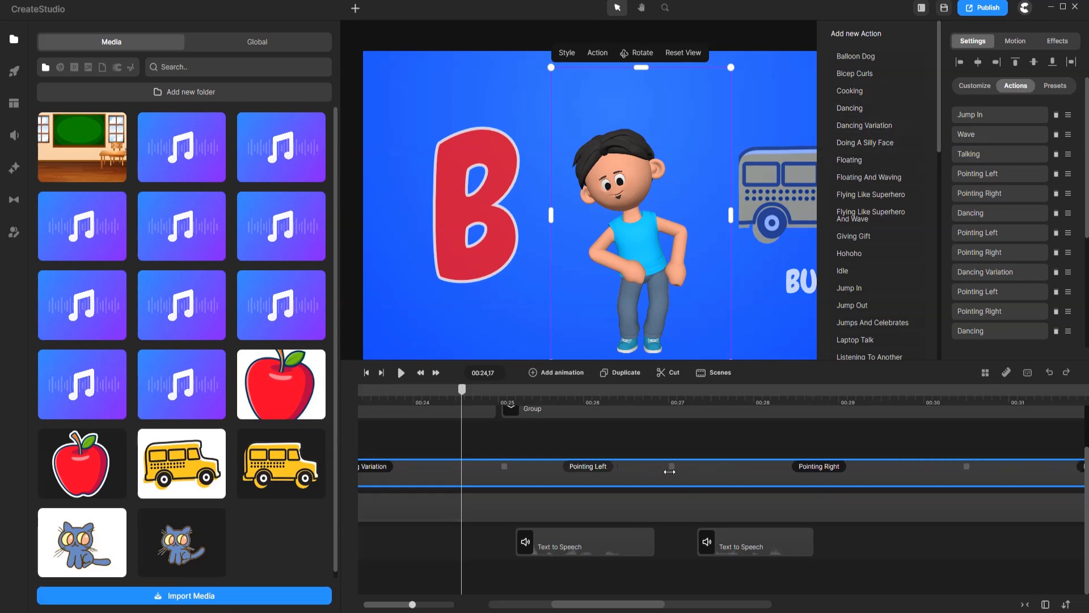
drag(975, 468, 832, 480)
scroll(845, 501, right, 2)
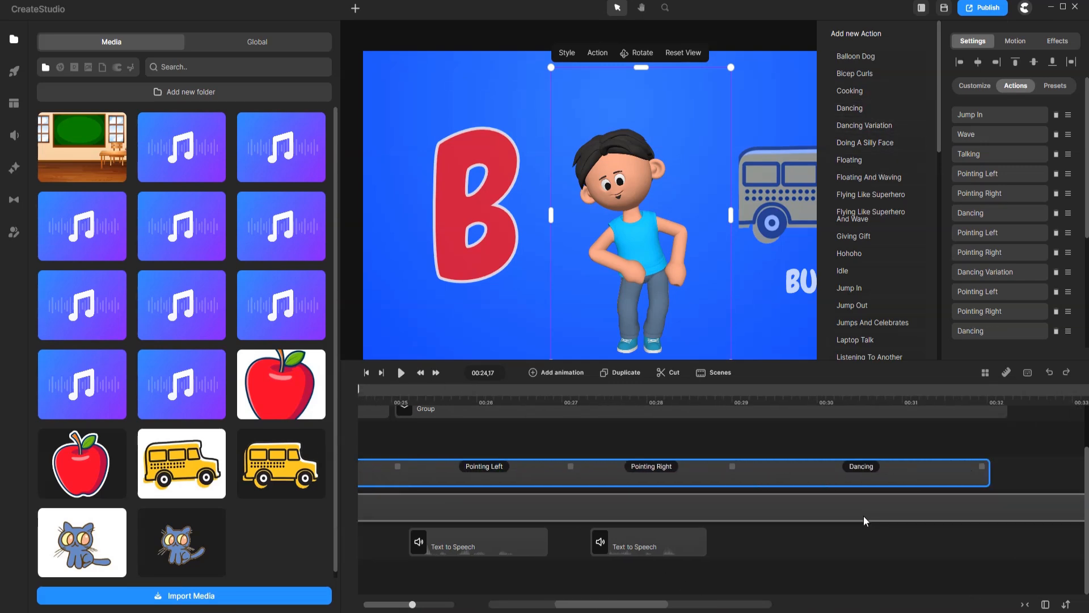
right_click(486, 546)
right_click(649, 547)
Step: Play back the C/CAT section from 00:25 to check the letter, picture and character actions
scroll(426, 457, up, 1)
click(392, 395)
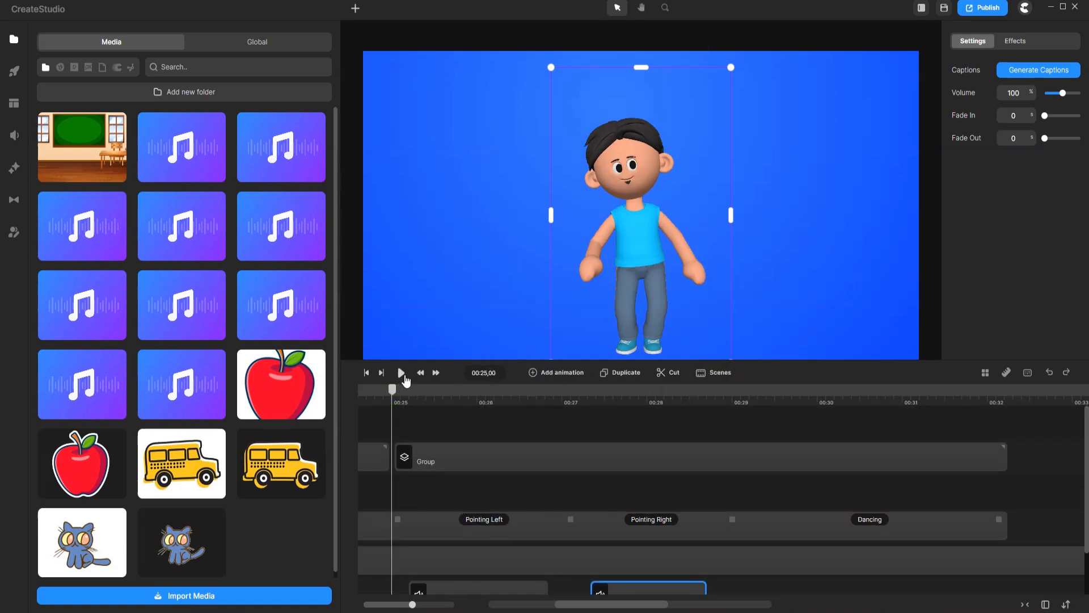
click(405, 376)
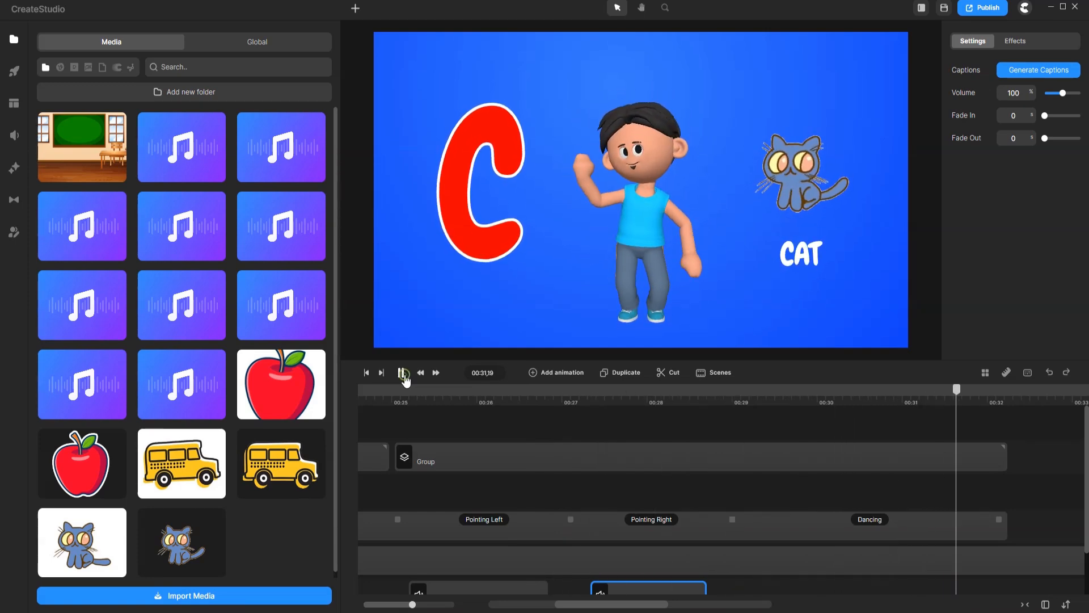
click(402, 374)
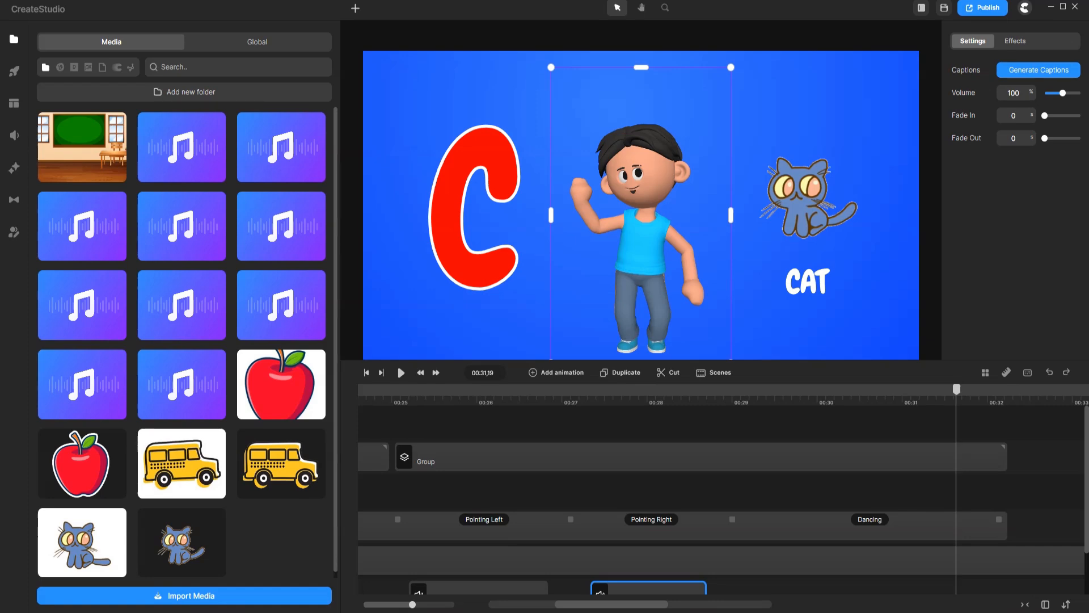
Step: Add a Flying Like Superhero And Wave action to the character after the last Dancing action
click(955, 492)
scroll(955, 519, down, 1)
scroll(956, 518, up, 1)
scroll(766, 548, right, 4)
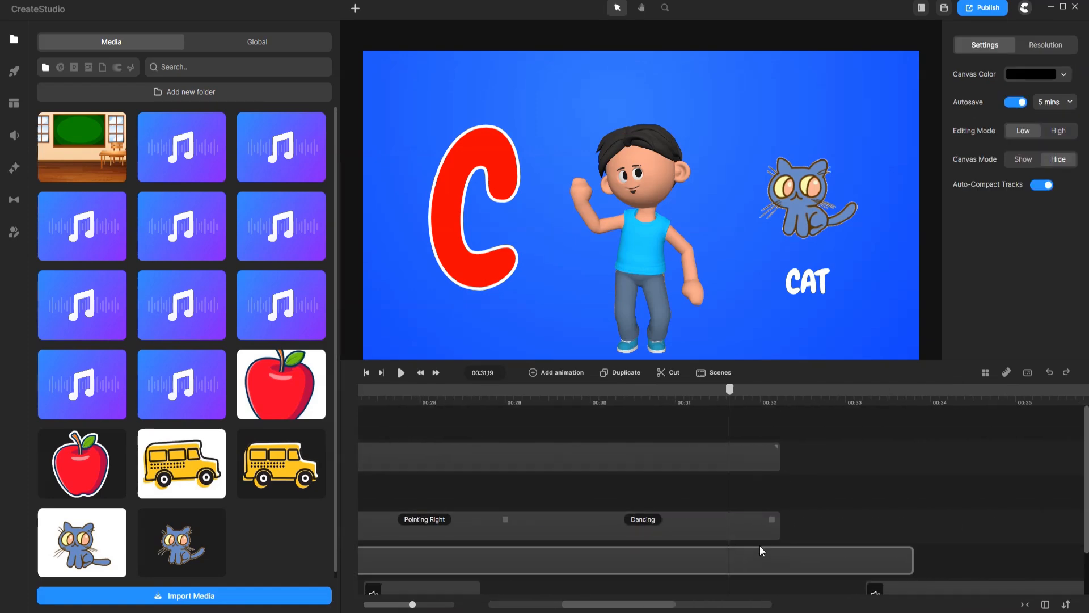
click(740, 530)
scroll(825, 527, right, 3)
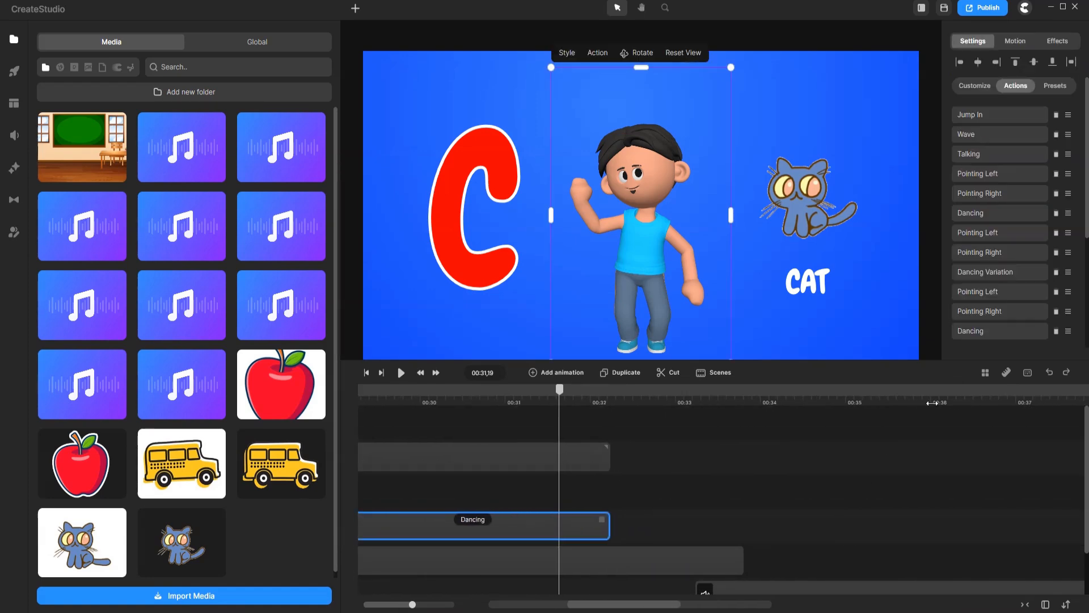
scroll(1012, 345, down, 2)
click(987, 237)
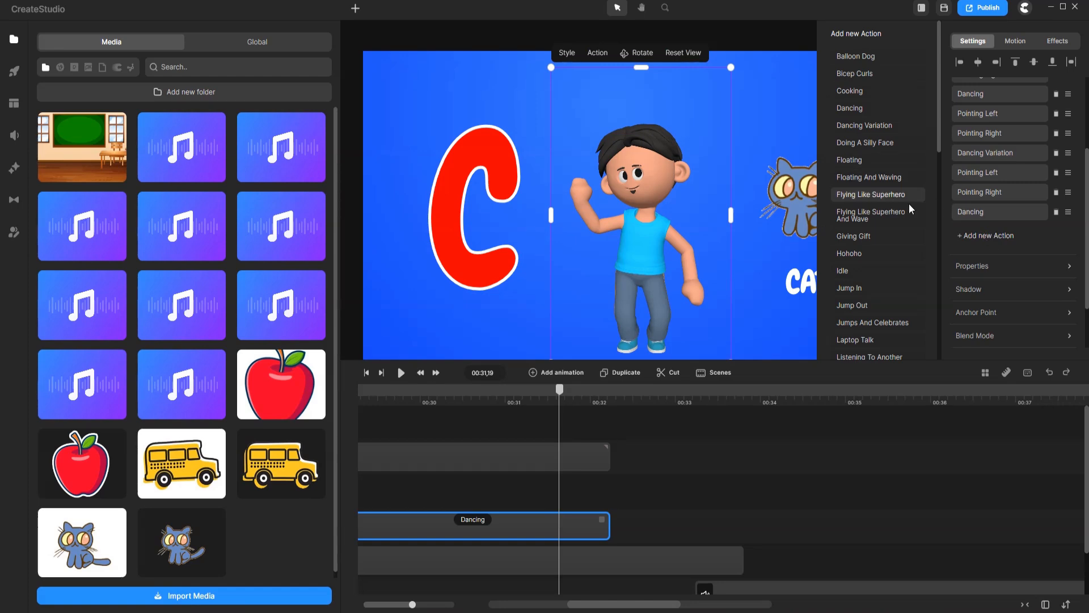
click(898, 219)
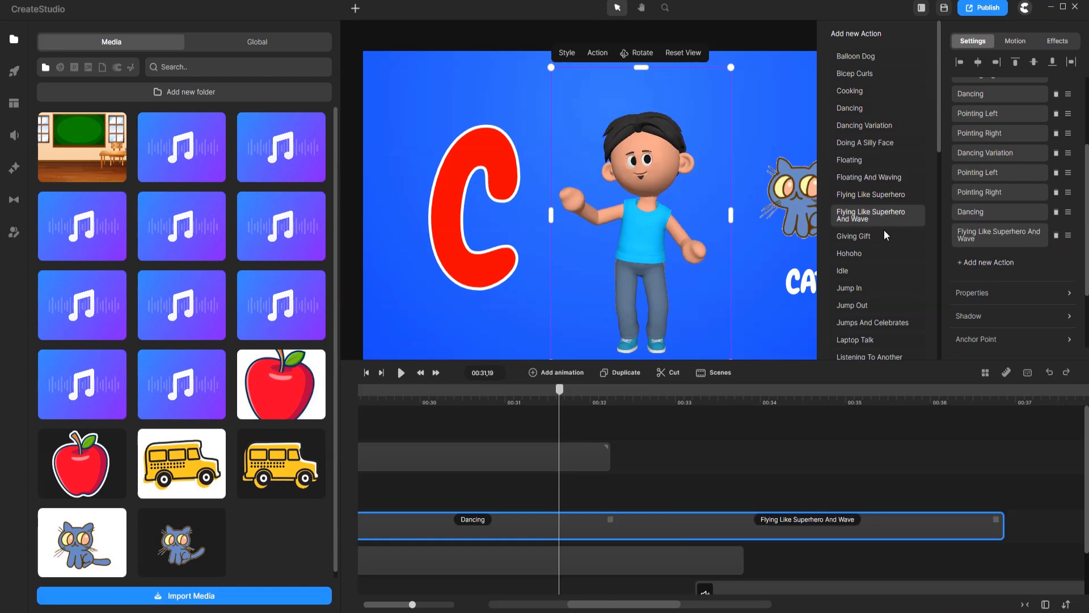
Step: Extend the blue background clip to a little past 00:39 and move the closing speech clip to start at about 00:32.4
drag(565, 395, 701, 399)
drag(717, 399, 827, 395)
scroll(763, 534, down, 1)
drag(742, 507, 1002, 507)
scroll(831, 508, right, 3)
drag(831, 507, 1054, 508)
drag(581, 553, 523, 553)
Step: Add a Character View animation to the character from 00:32,11 to 00:33,06, turning the flying character to face the front
drag(656, 390, 451, 391)
click(494, 470)
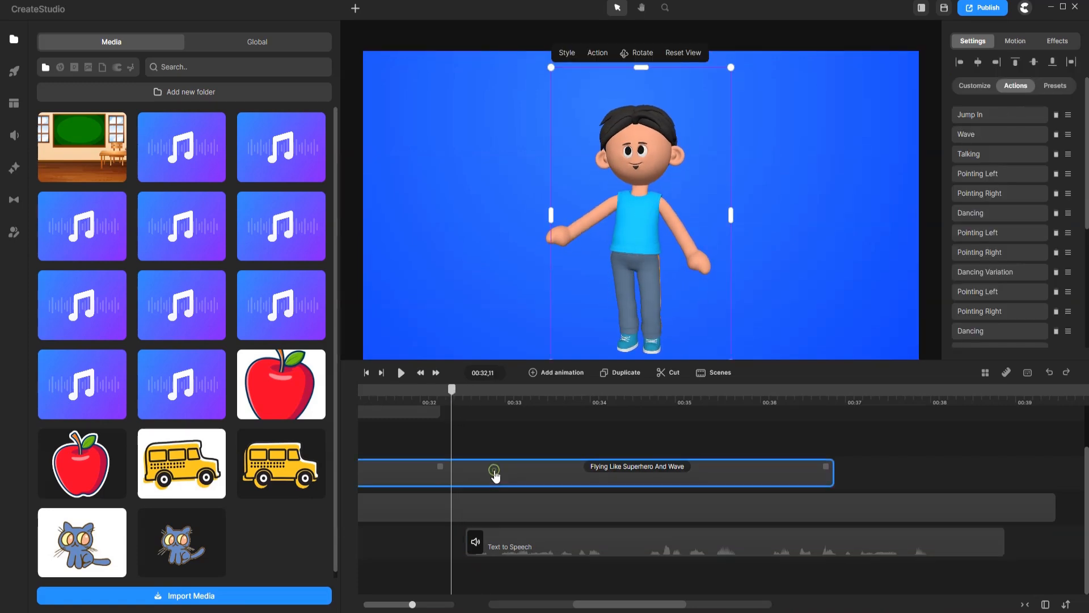
click(564, 374)
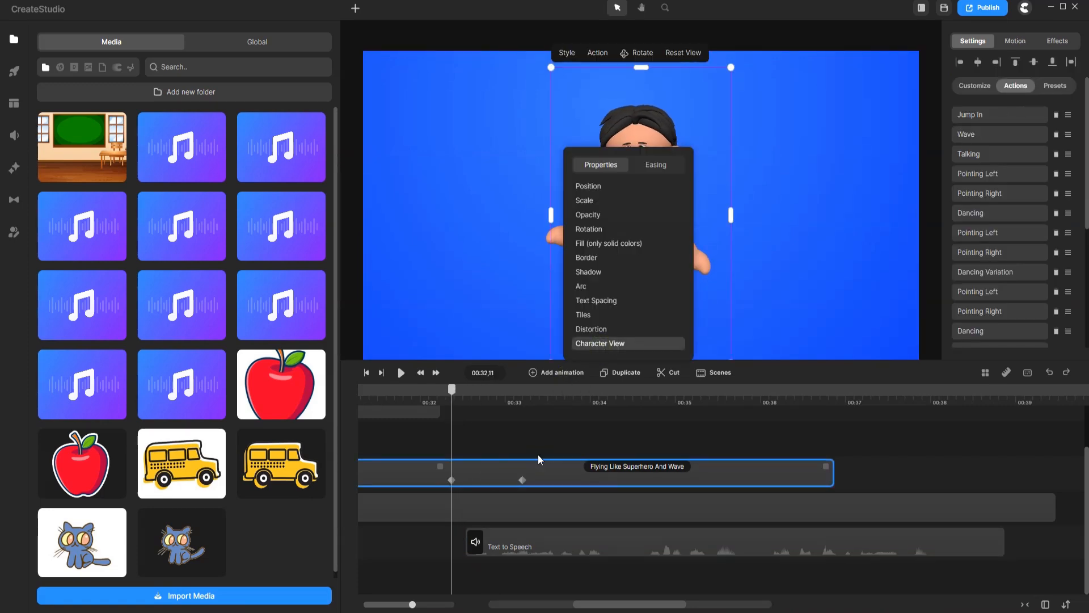
drag(452, 391, 523, 389)
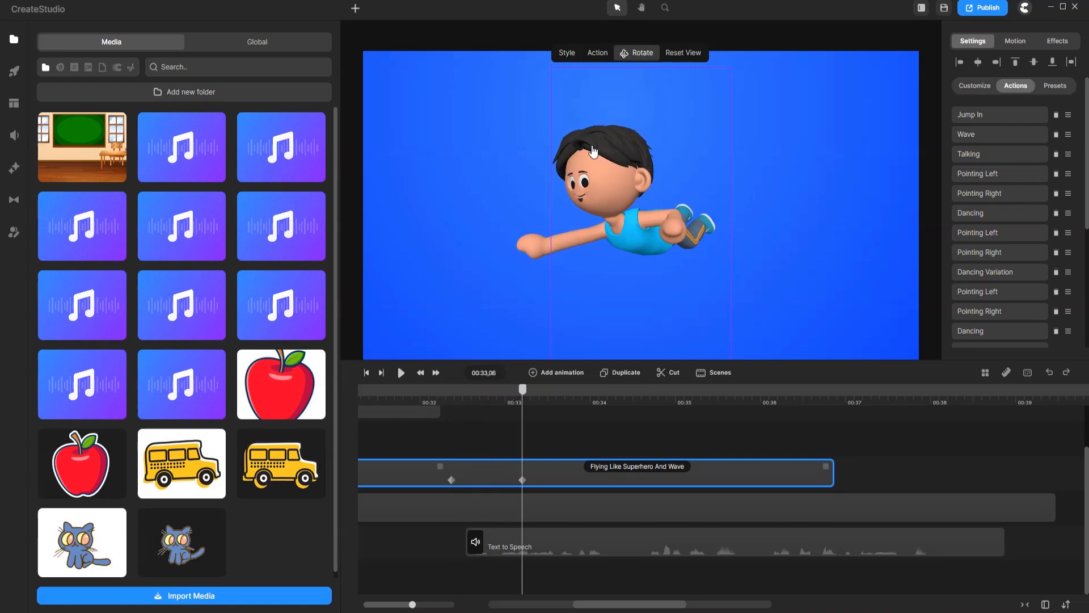
drag(588, 177, 606, 173)
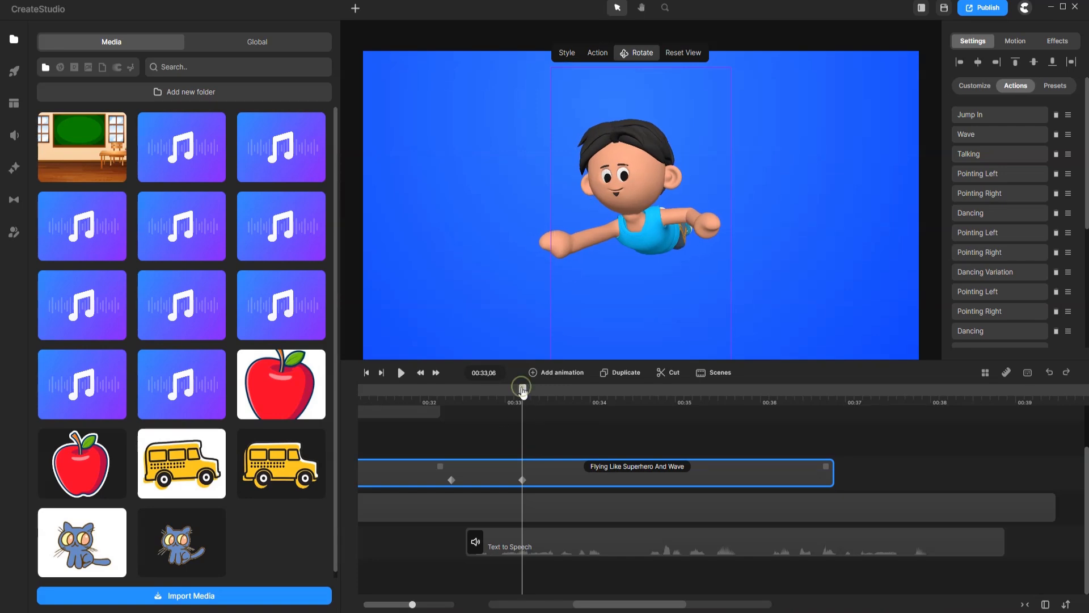
Step: Apply the clip command to the closing speech clip
click(649, 550)
right_click(650, 551)
click(685, 361)
Step: Extend the Flying Like Superhero And Wave action and the blue background clip to end at about 00:45
drag(824, 467, 1031, 466)
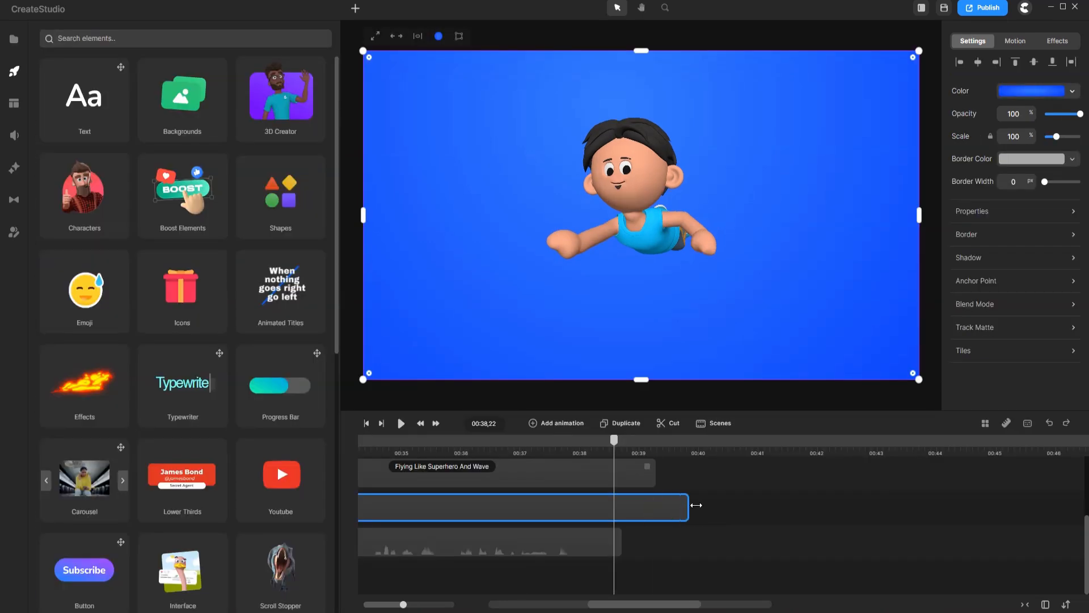
drag(696, 505, 992, 505)
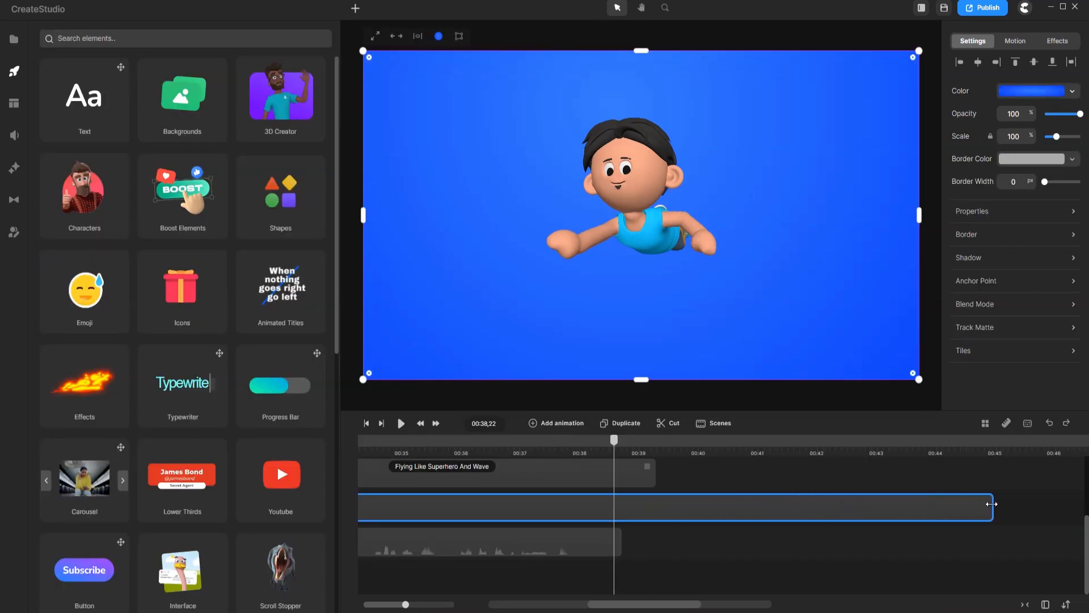
drag(645, 466, 993, 465)
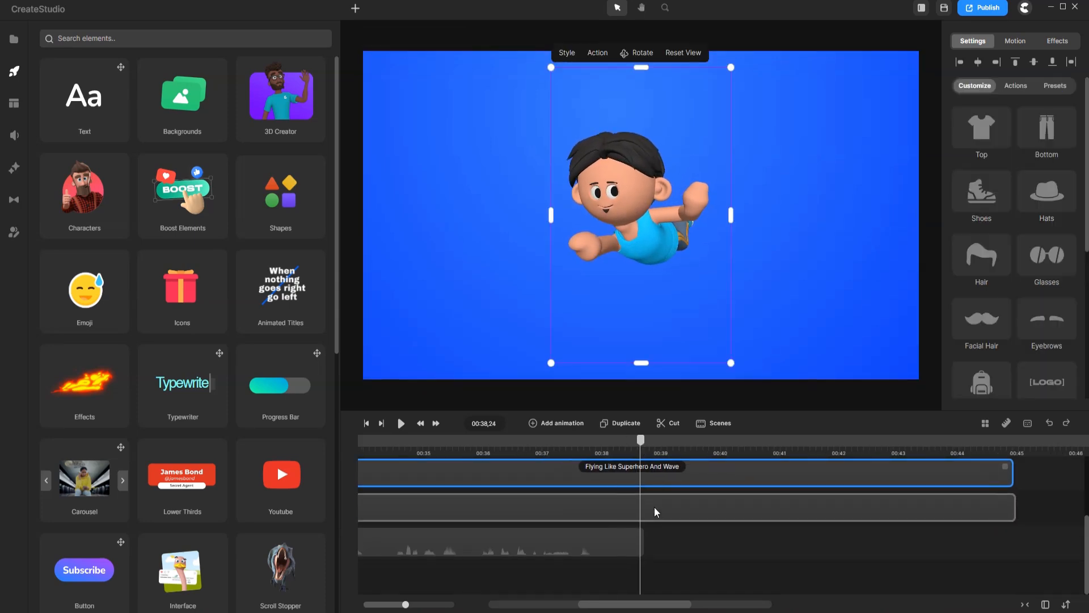
Step: Play back the superhero outro from 00:31,25 to check the turn and the closing speech
scroll(639, 481, left, 5)
click(492, 442)
key(space)
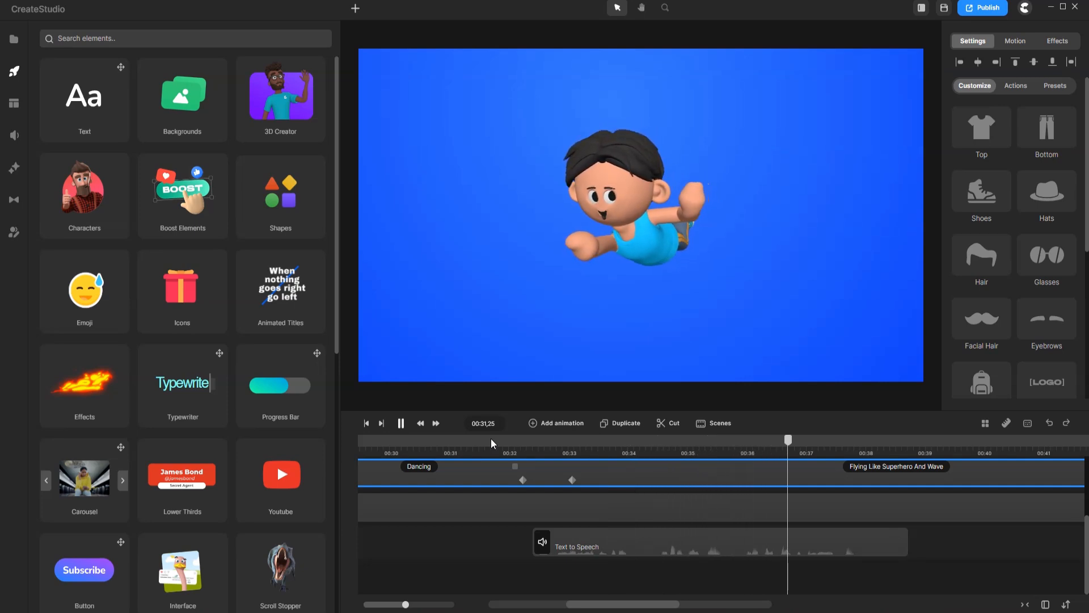
Step: Stop at 00:38,17 and add a Character View animation that turns the flying character into side profile by about 00:39,13
key(space)
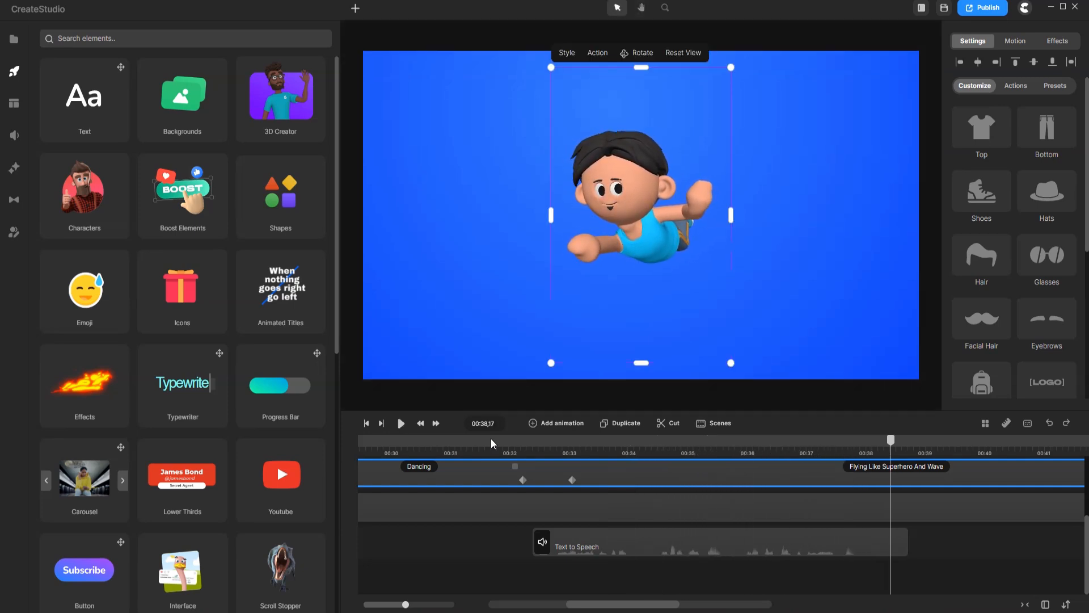
click(563, 426)
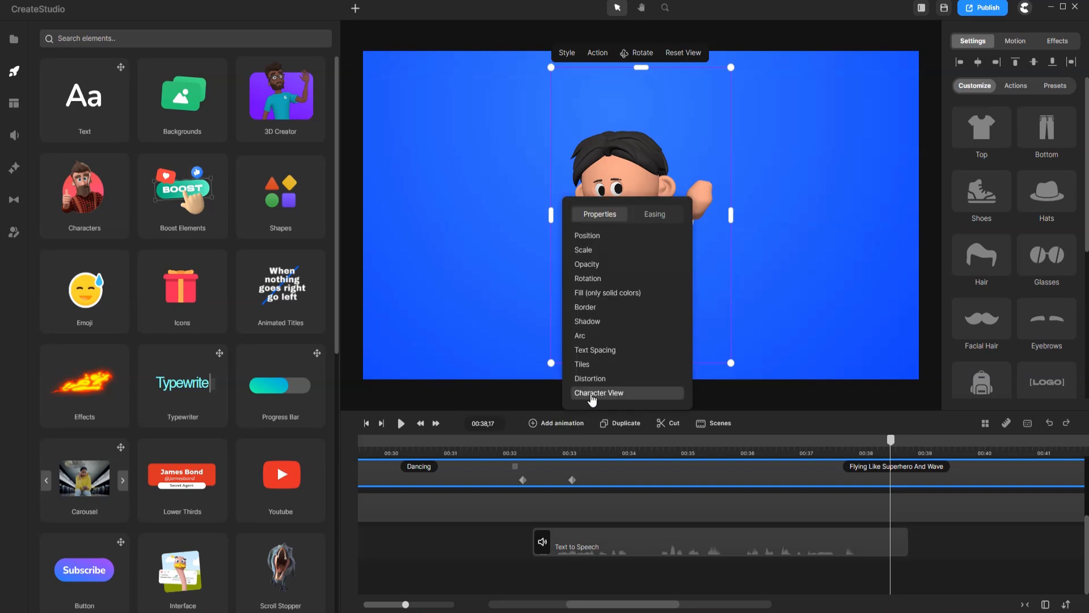
drag(891, 443, 943, 447)
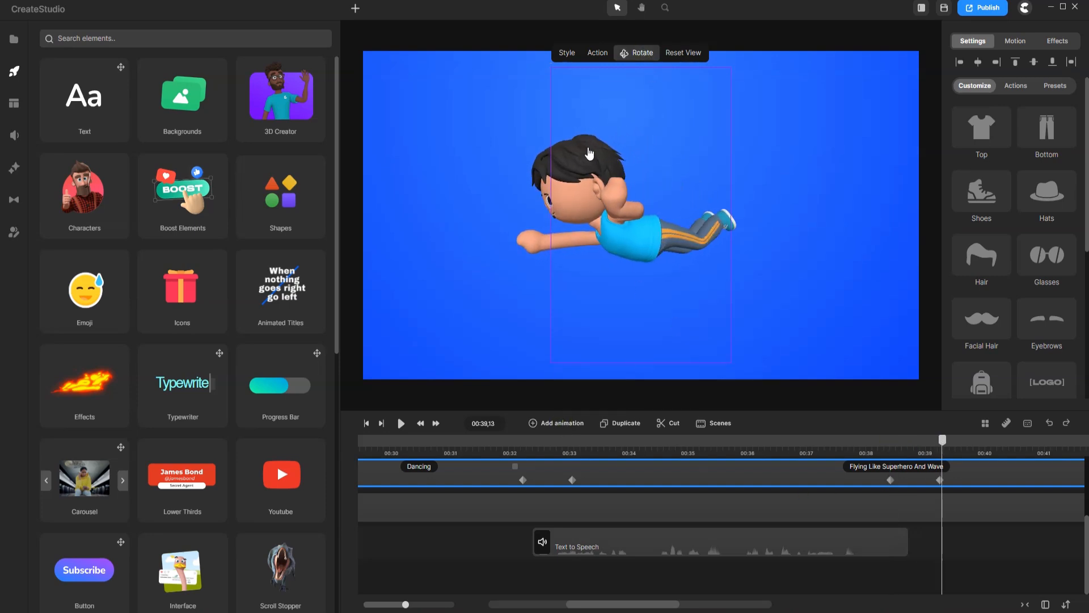
Step: Add a Position animation at 00:39,13 that flies the character off the canvas past its upper-left corner by 00:40,08
click(553, 425)
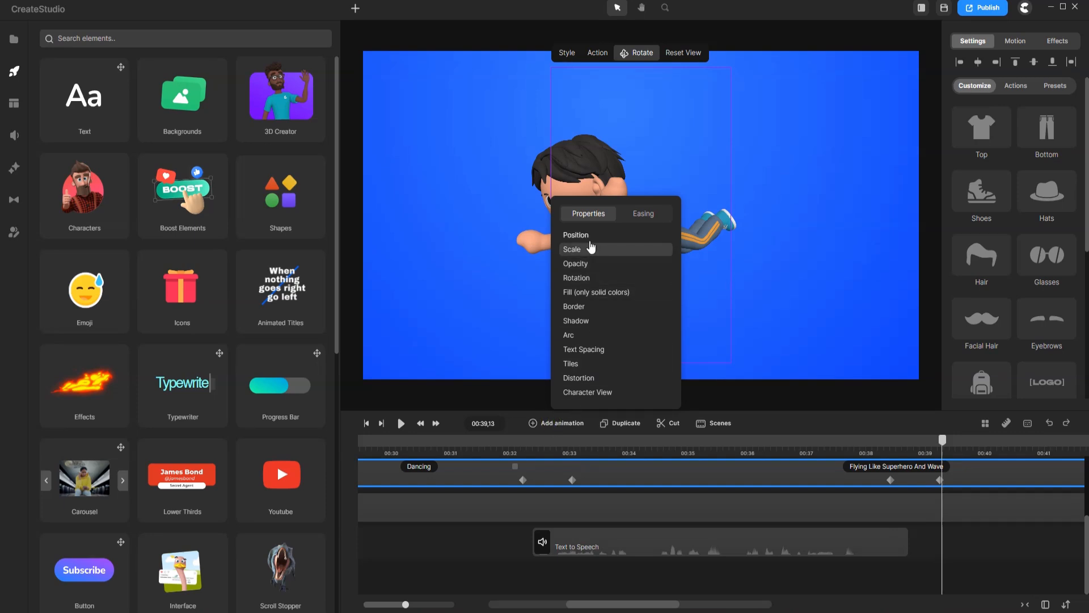
click(588, 238)
scroll(702, 485, right, 3)
drag(775, 446, 835, 445)
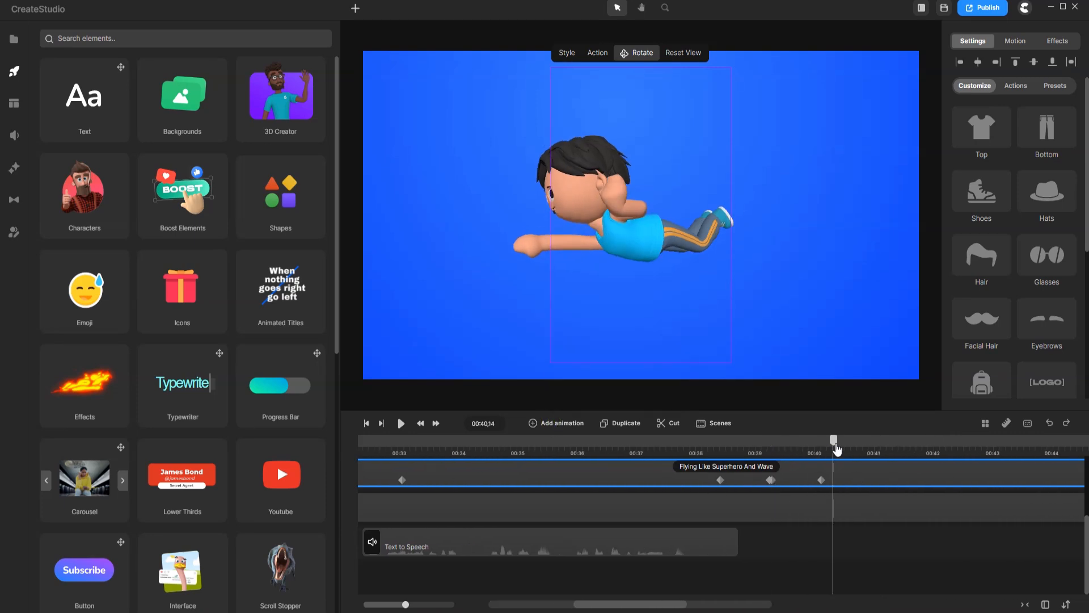
double_click(821, 480)
drag(621, 207, 233, 119)
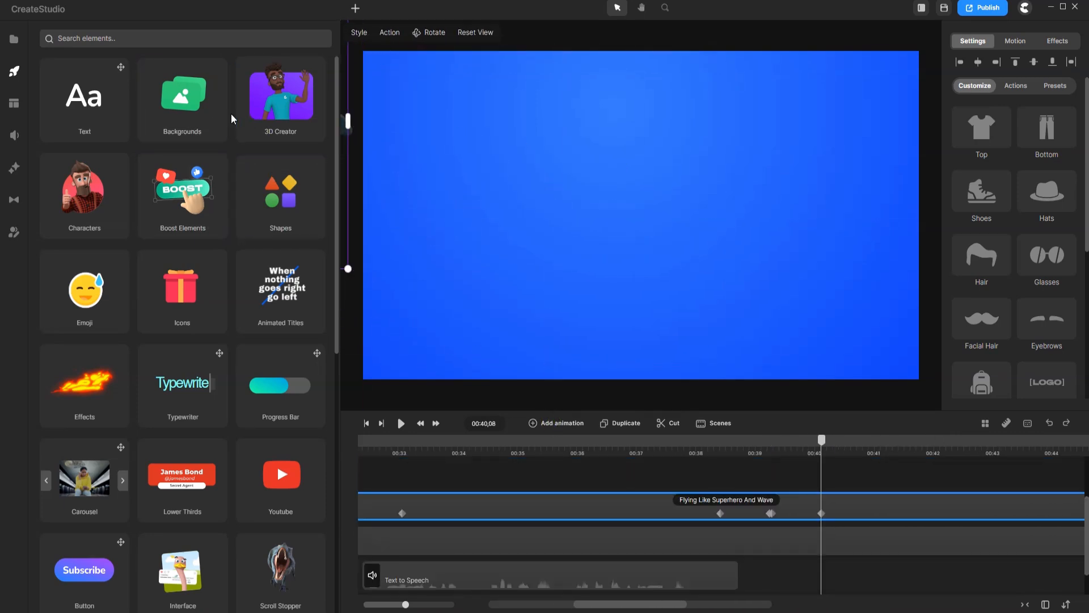
Step: Play back the outro from 00:35,28 to check the character's turn and exit
click(564, 448)
key(space)
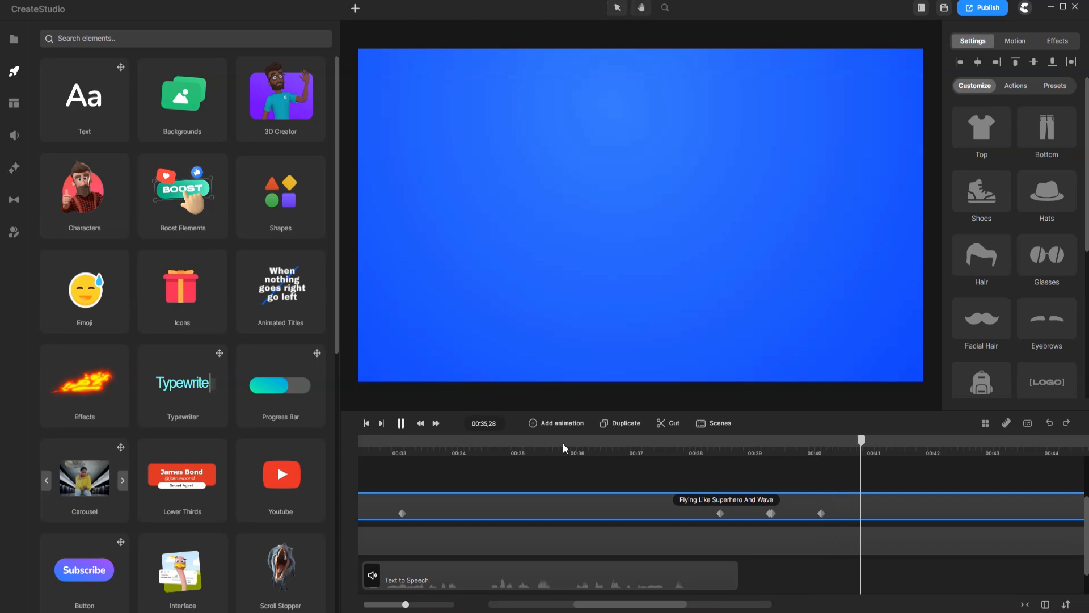
key(space)
Step: Shorten the Flying Like Superhero And Wave action and the background clip to end at about 00:41.6
scroll(832, 552, right, 3)
drag(933, 506, 740, 512)
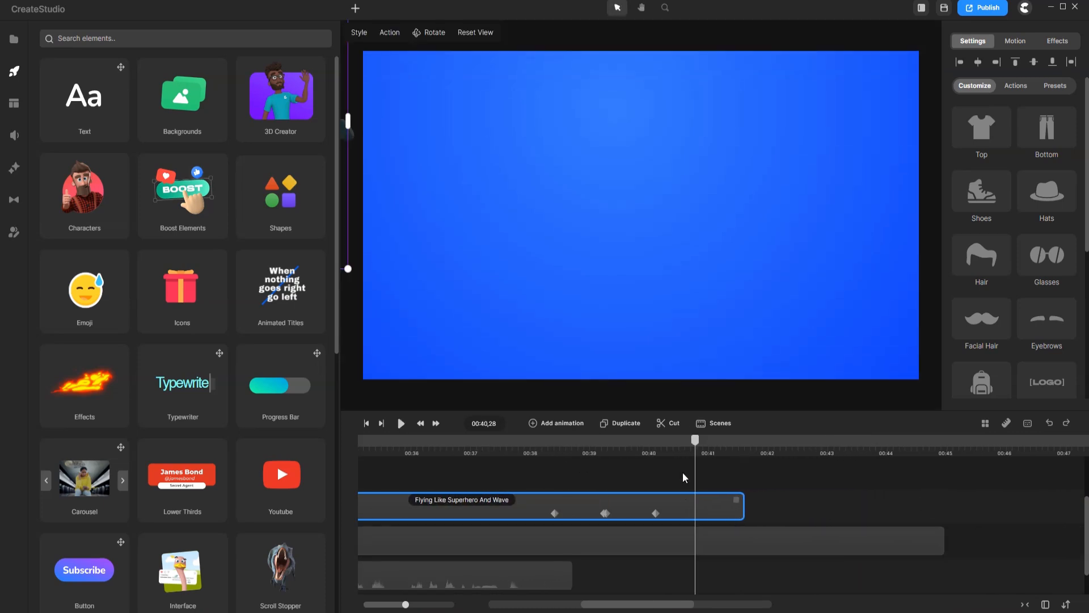
drag(937, 540, 743, 540)
Step: Play back the ending from 00:37,21 to check the character flying out of frame
click(504, 453)
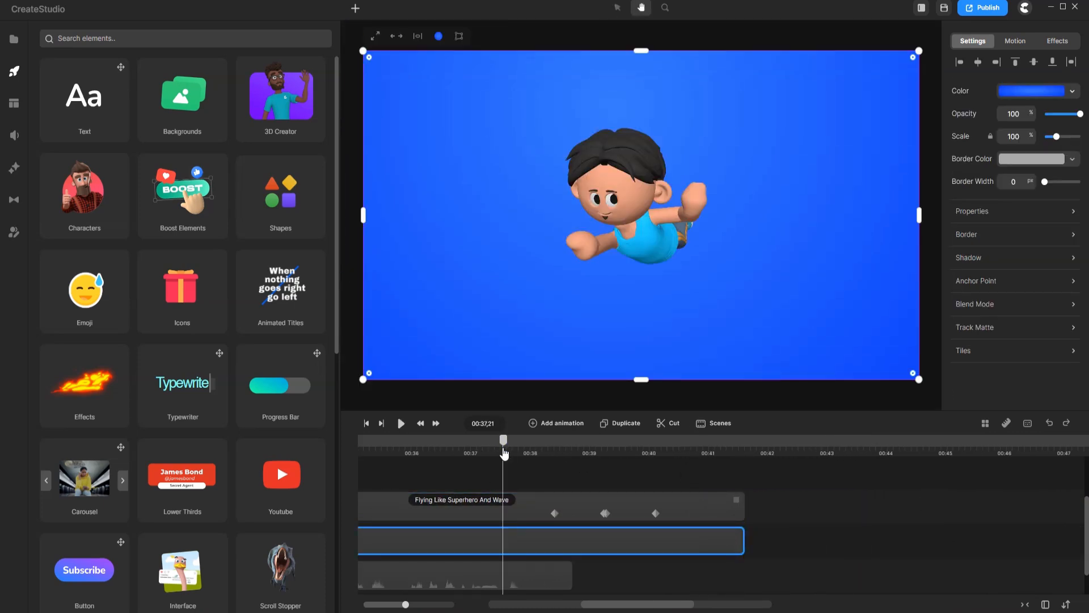
key(space)
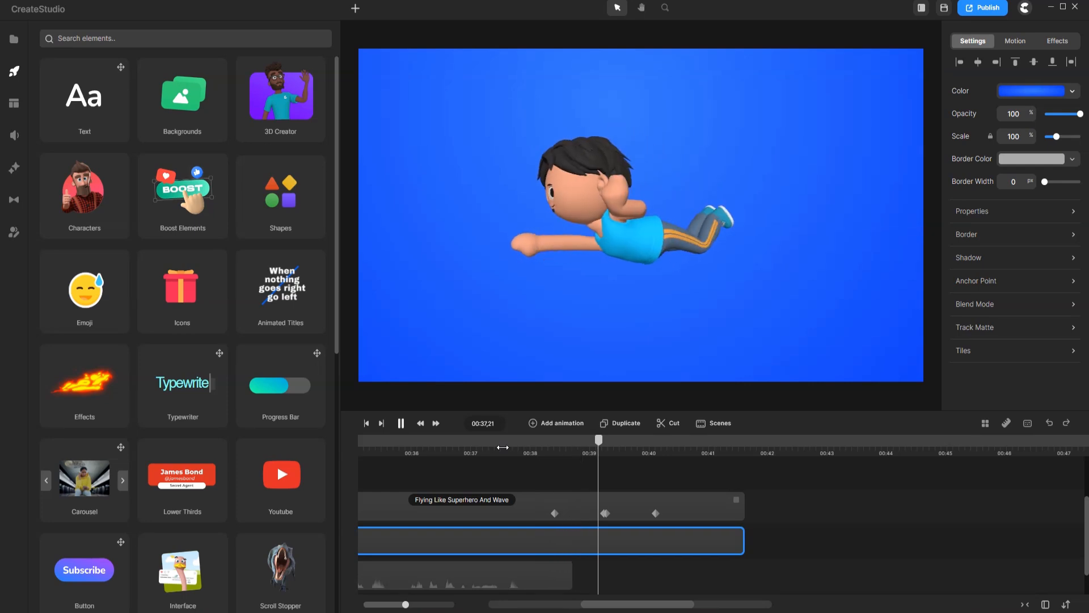
key(space)
Step: Add a text element at 00:40,08 reading THANKS FOR WATCHIMG and set its font to Chewy
click(355, 8)
click(374, 39)
text(T)
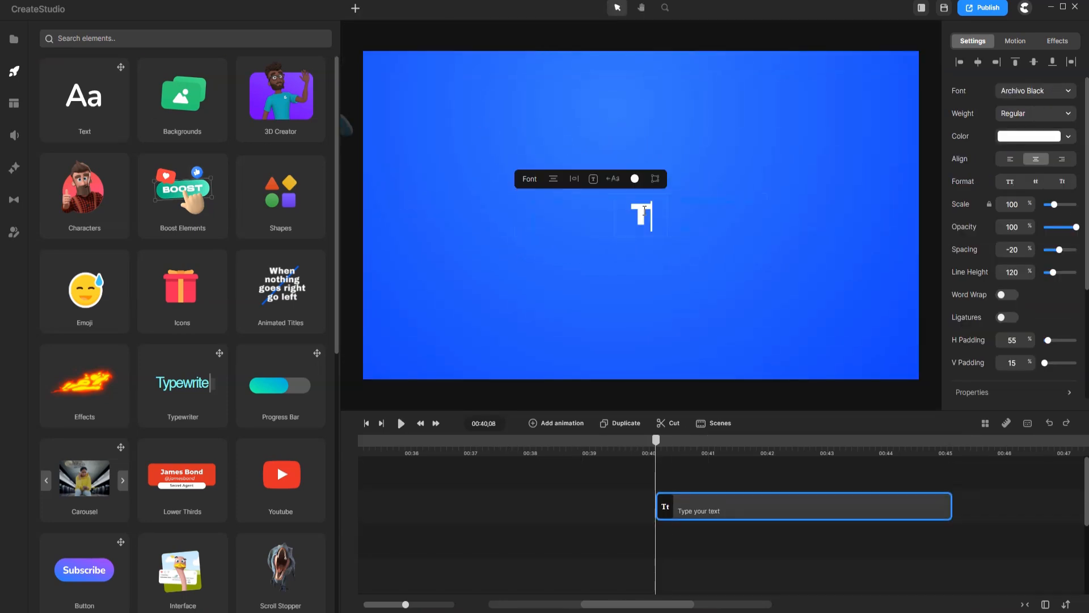
text(HANKS FOR WATCHIMG)
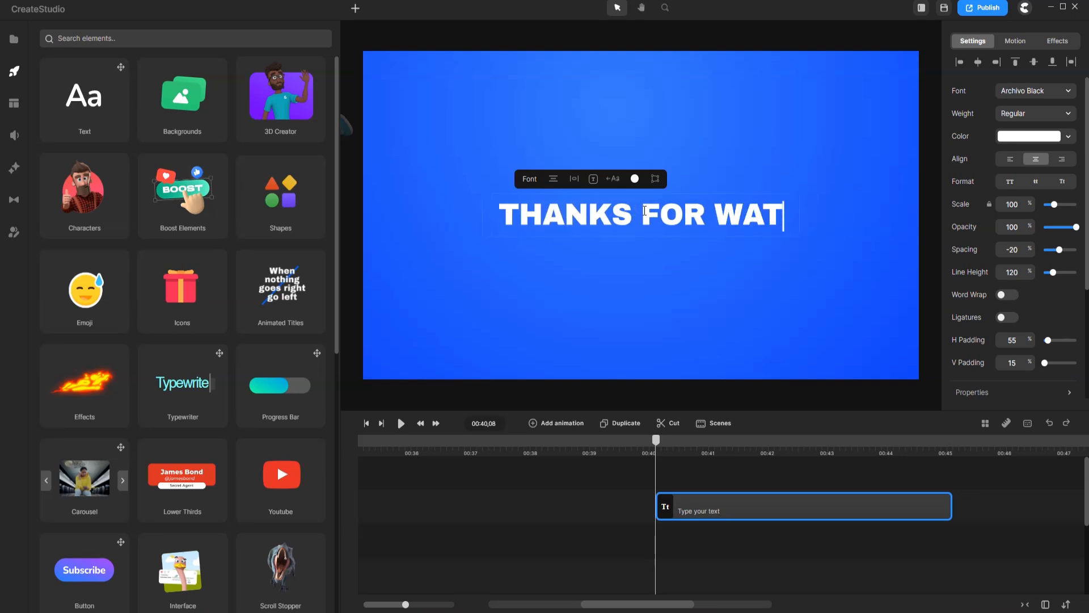
click(1038, 101)
scroll(868, 170, down, 3)
click(845, 180)
Step: Extend the background clip and the character's final flying action to about 00:45, matching the end of the closing text
scroll(766, 525, down, 2)
drag(743, 539, 946, 528)
scroll(946, 528, down, 2)
drag(746, 528, 946, 484)
scroll(930, 522, up, 3)
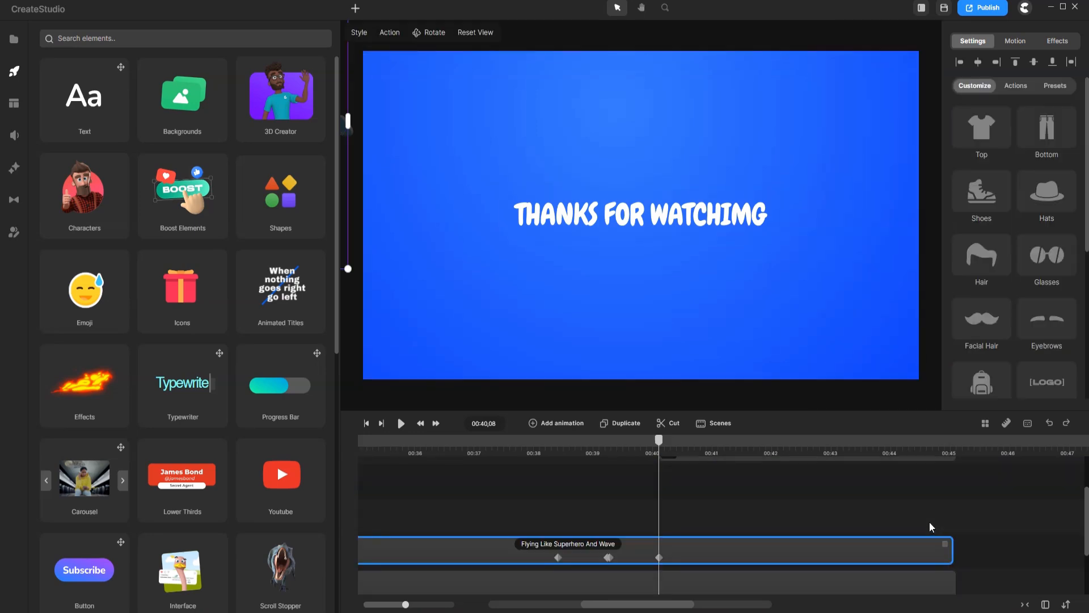
Step: Give the closing text a Back Top entrance animated by Word and play it back from 00:38,16
click(805, 508)
click(1015, 40)
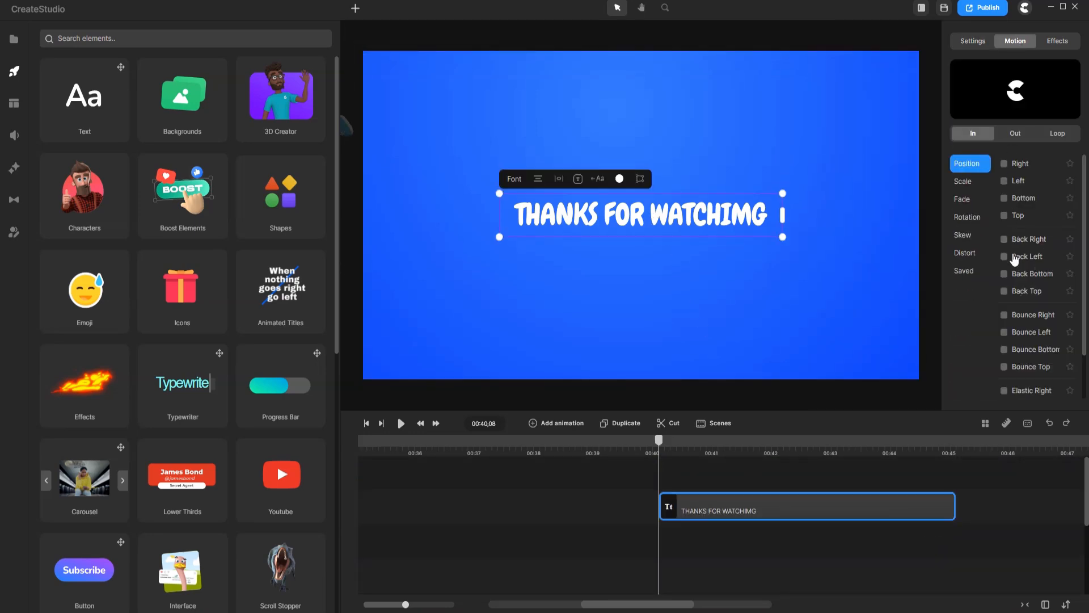
click(1004, 291)
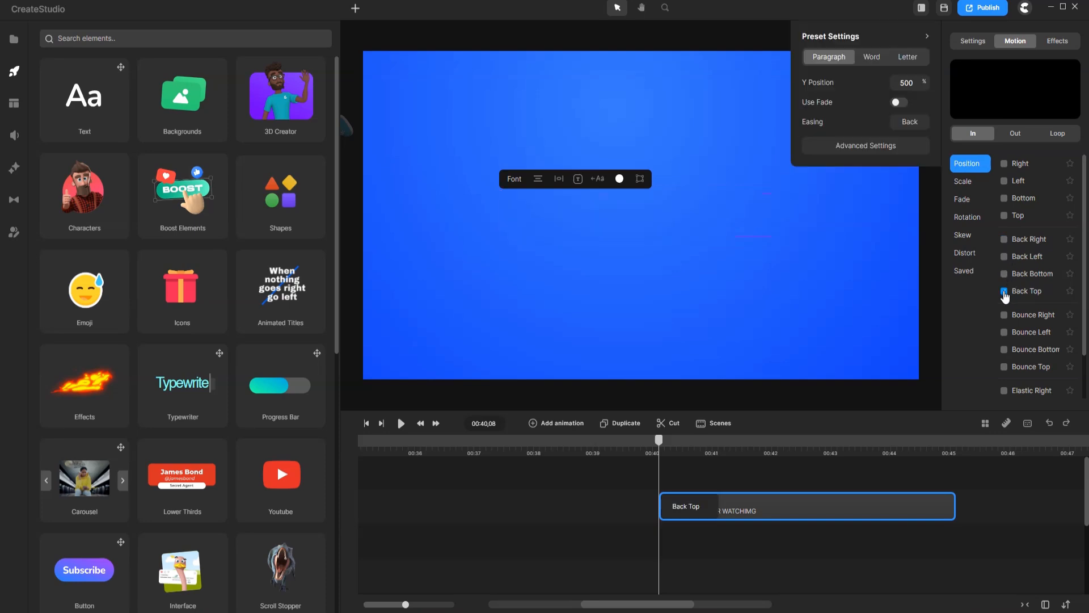
click(872, 56)
click(556, 453)
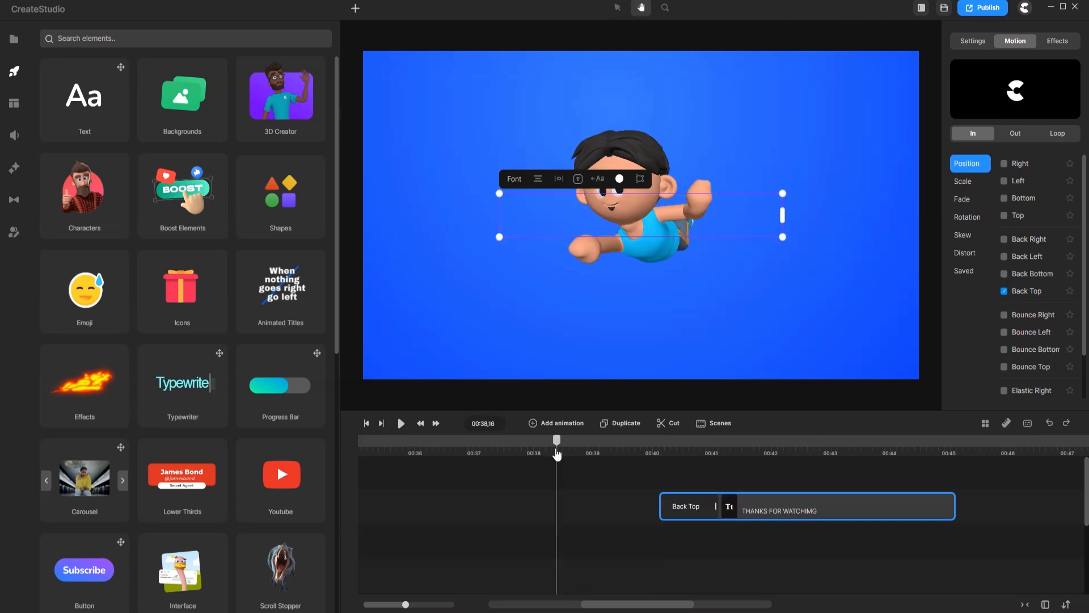
key(space)
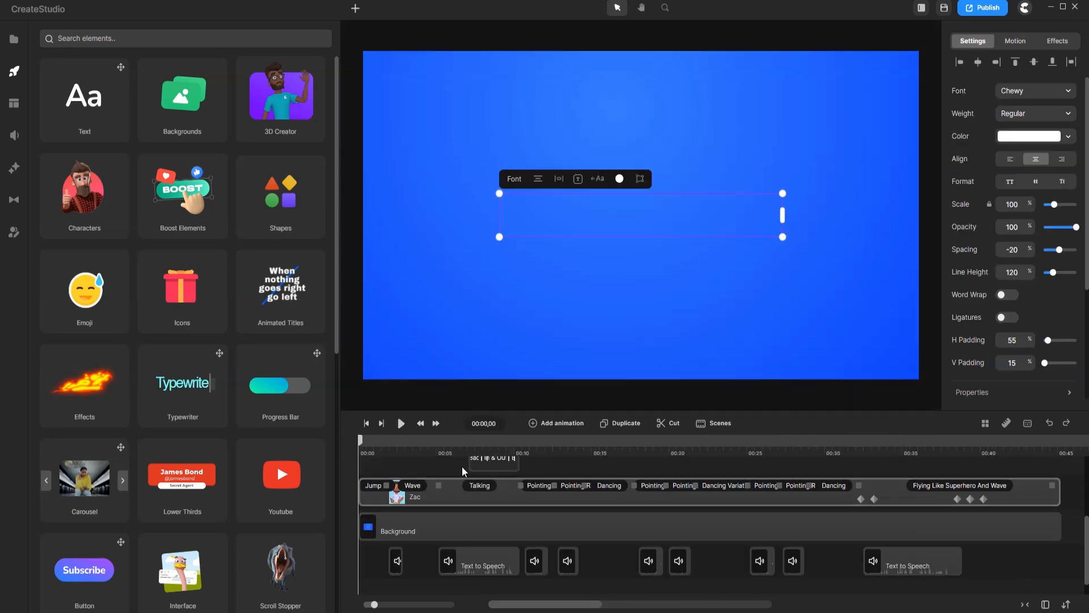
Step: Search the sound effects library for "whoos"
click(393, 465)
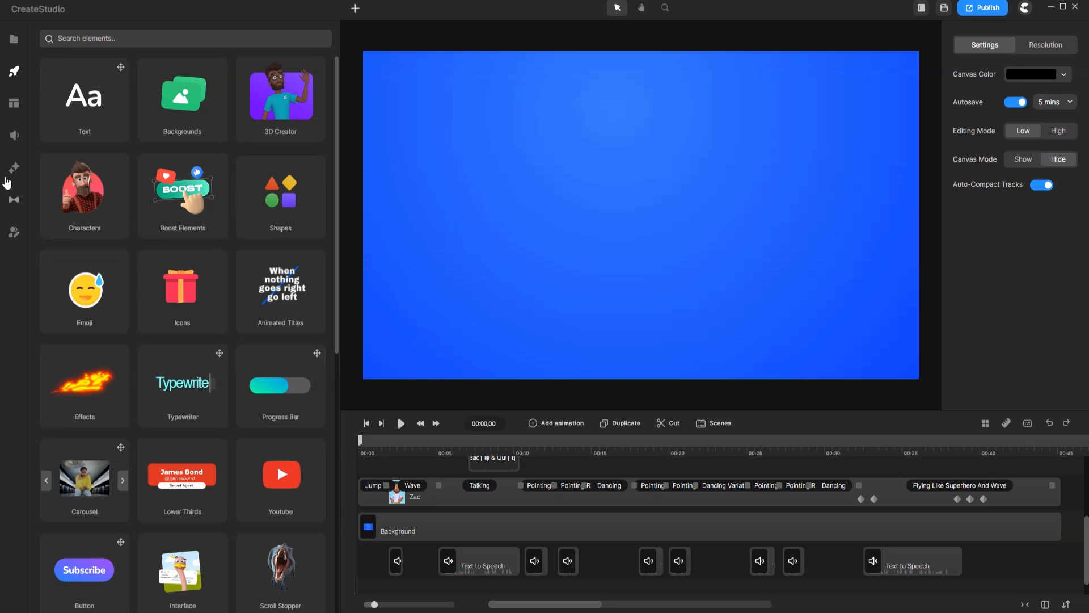
click(11, 137)
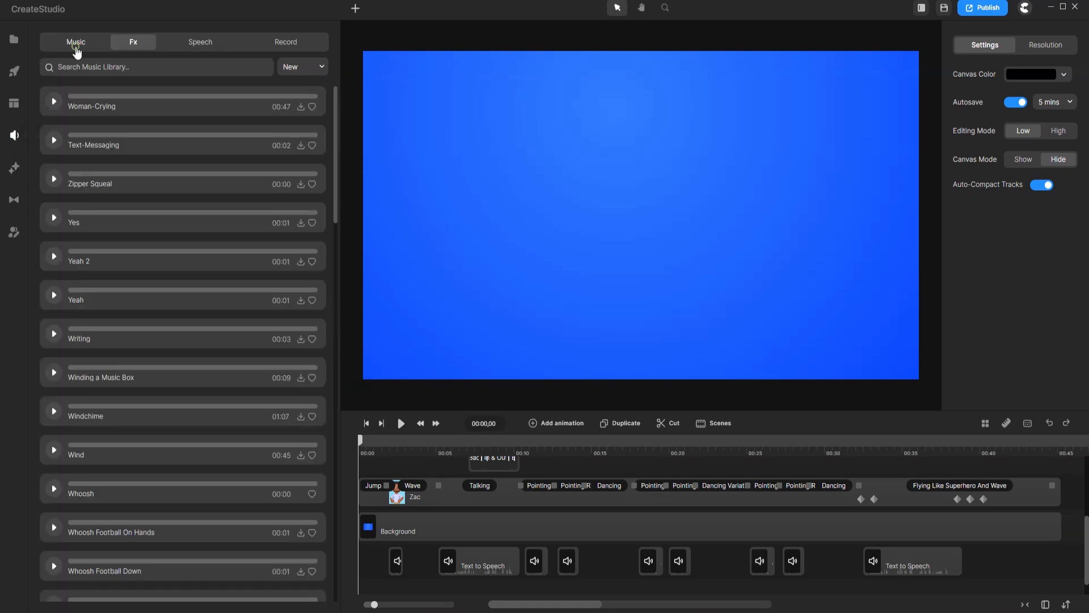
click(76, 45)
click(134, 42)
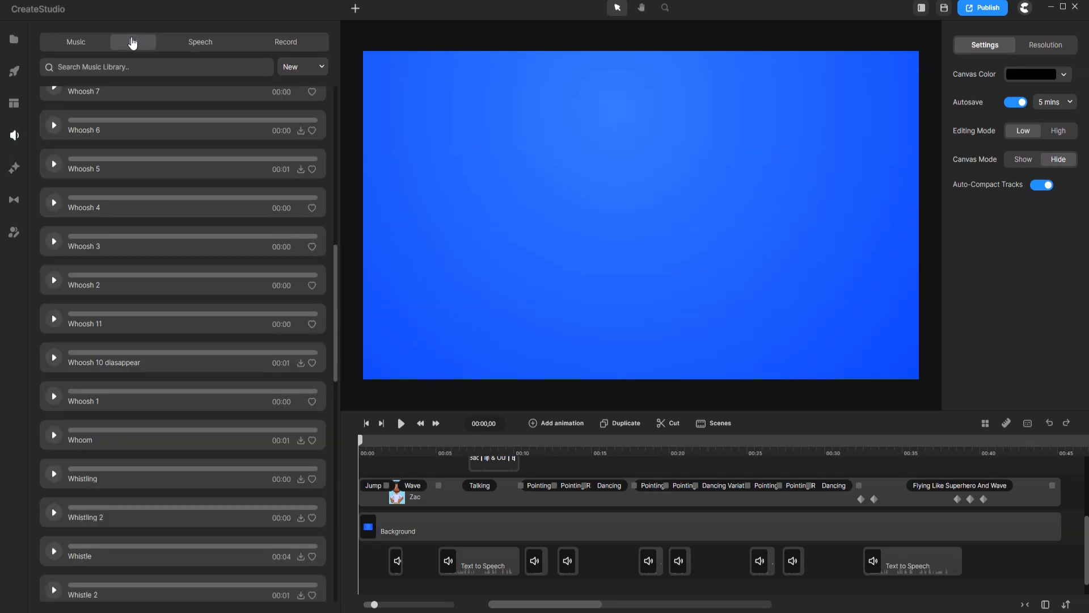
scroll(126, 211, up, 10)
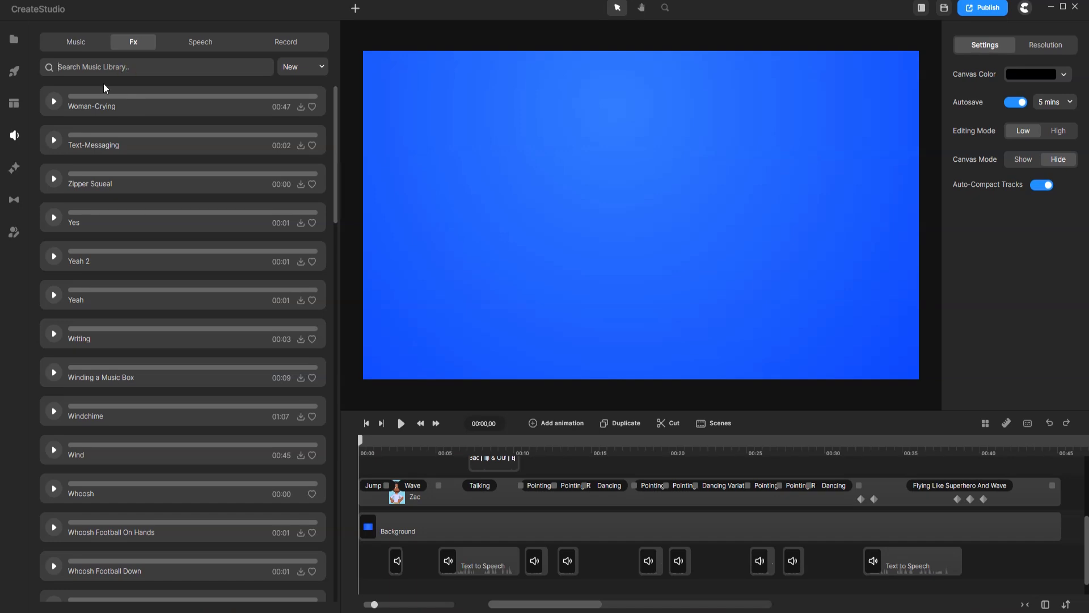
text(wh)
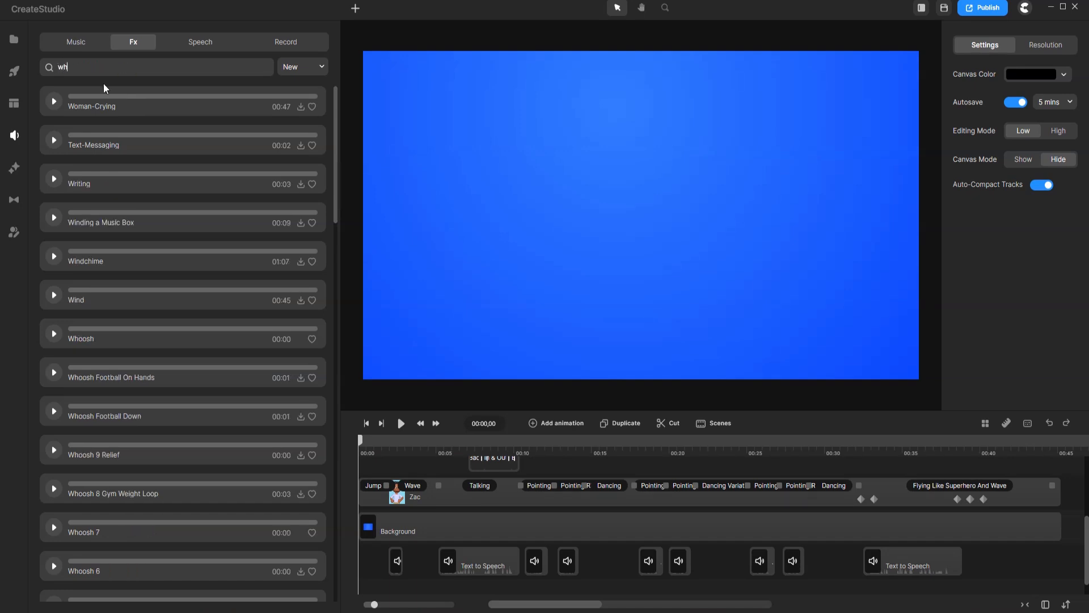
text(oose)
key(BackSpace)
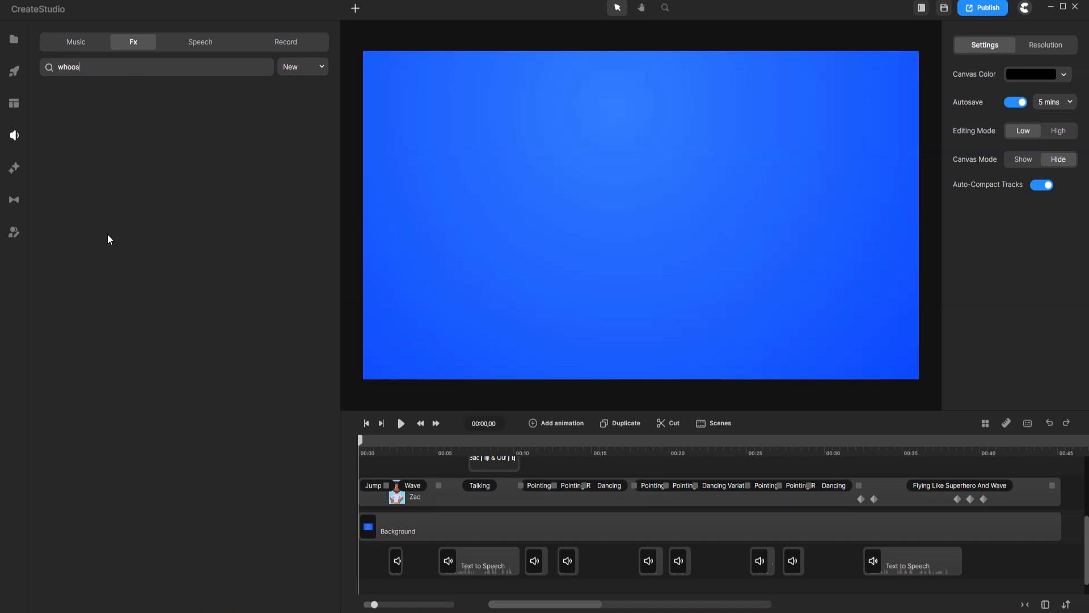
Step: Preview the Whoosh sound effect, place it on the timeline at 00:00 and play the opening jump
click(54, 101)
drag(54, 103, 372, 579)
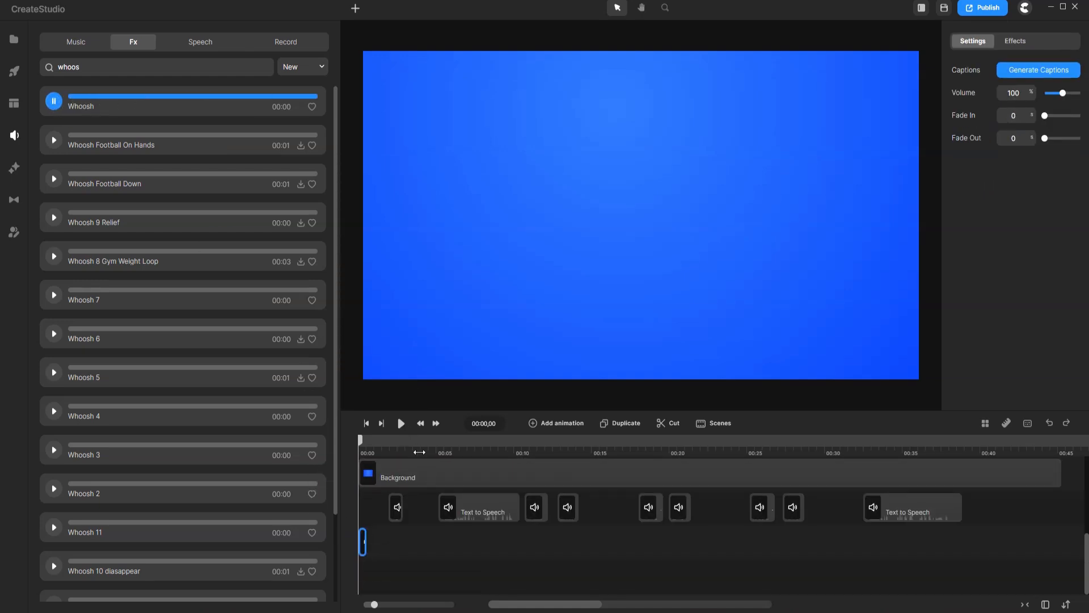
click(400, 427)
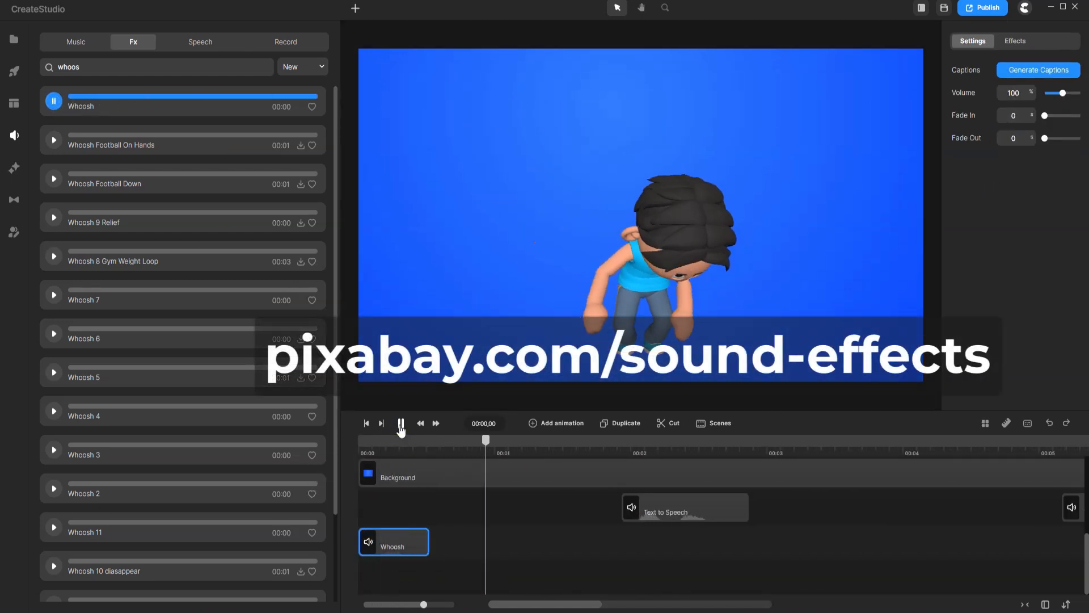
Step: Move the Whoosh clip to start at about 00:00.1 and replay the opening to check its timing
drag(386, 540, 403, 539)
click(401, 423)
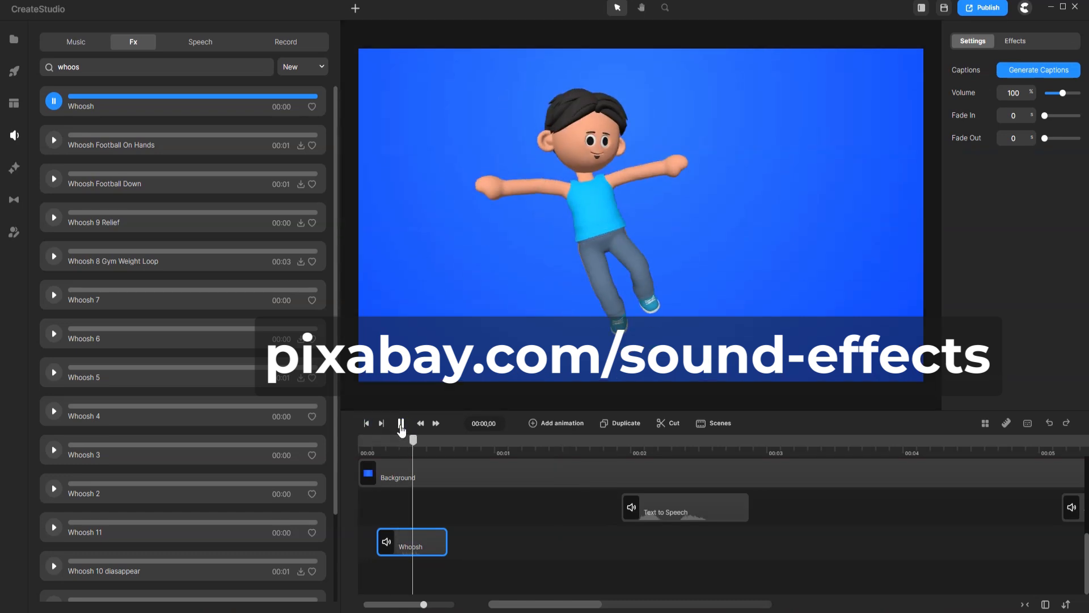
click(401, 423)
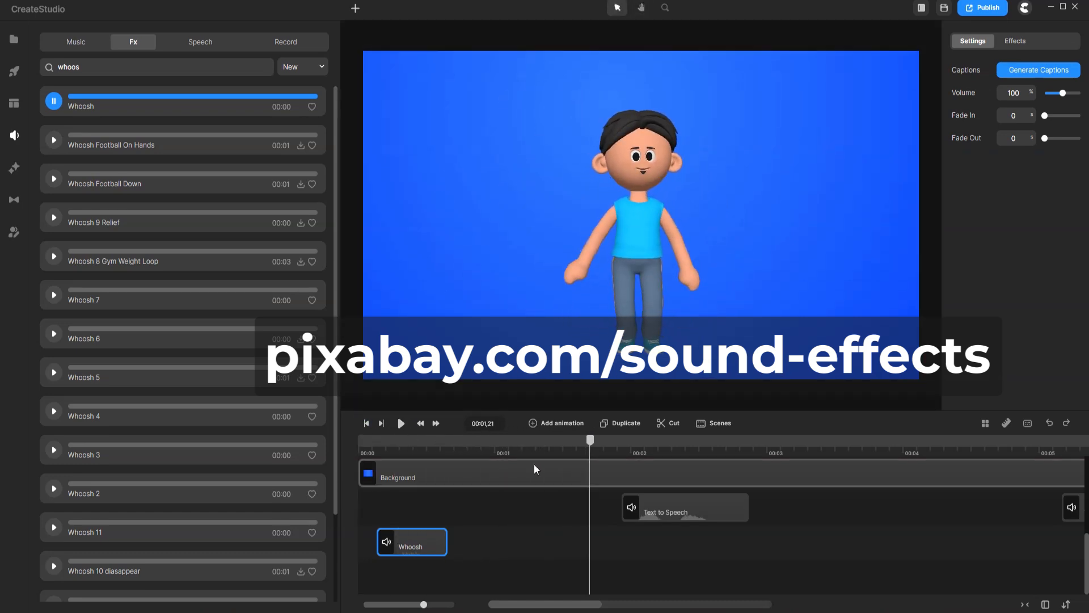
Step: Find the moment at about 00:07,05 where the ALPHABETS text pops in and search the sound effects for "bubble"
key(space)
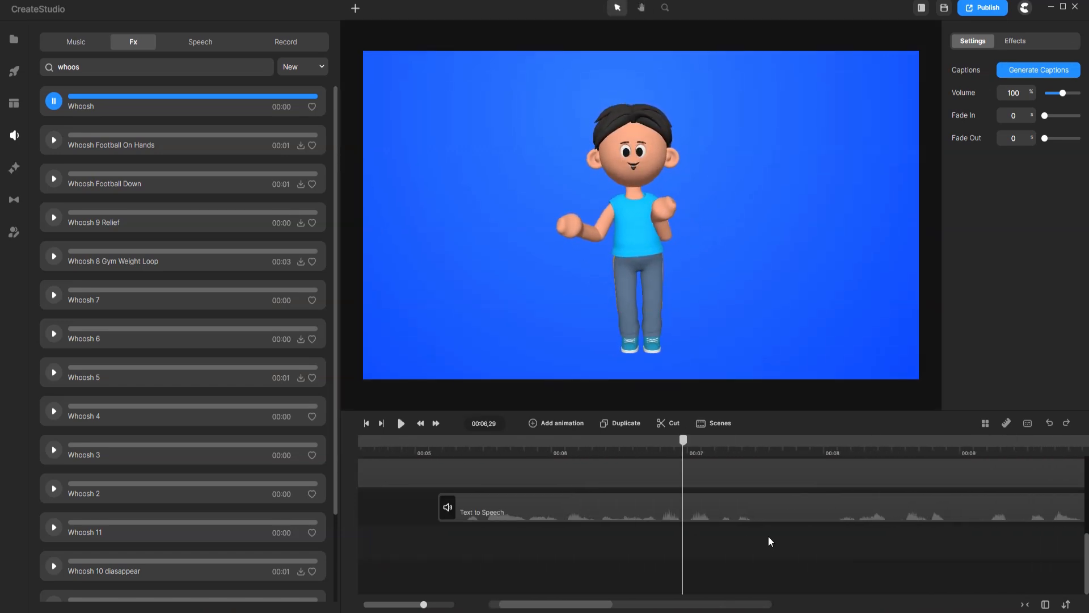
drag(782, 440, 708, 439)
text(bubbl)
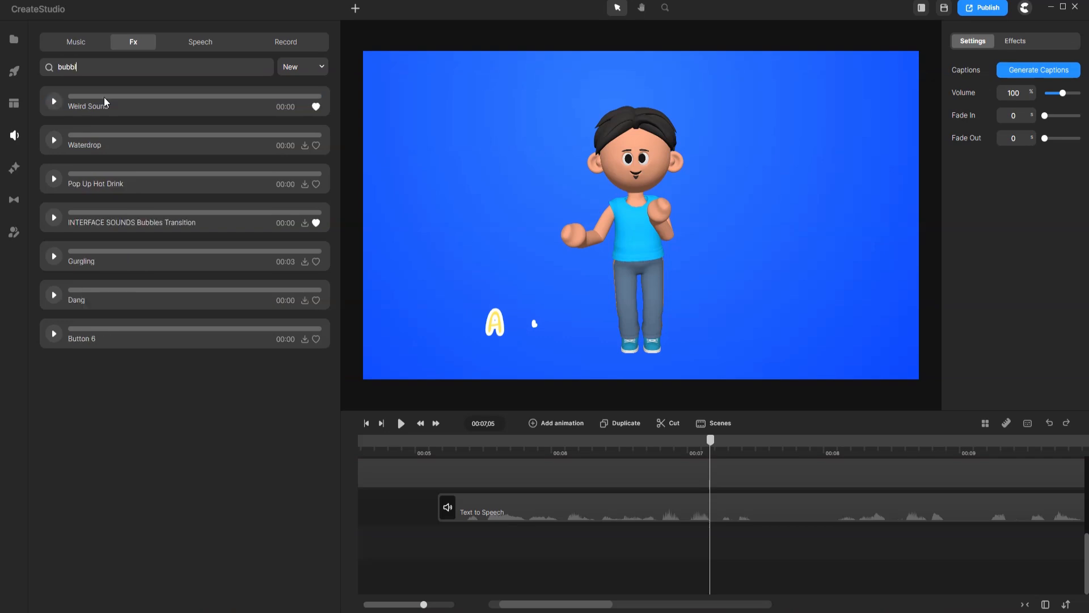
text(e)
Step: Preview the Weird Sound effect, place it at about 00:07.1 where the ALPHABETS text enters and play that section
click(55, 103)
drag(167, 156, 732, 543)
click(652, 437)
key(space)
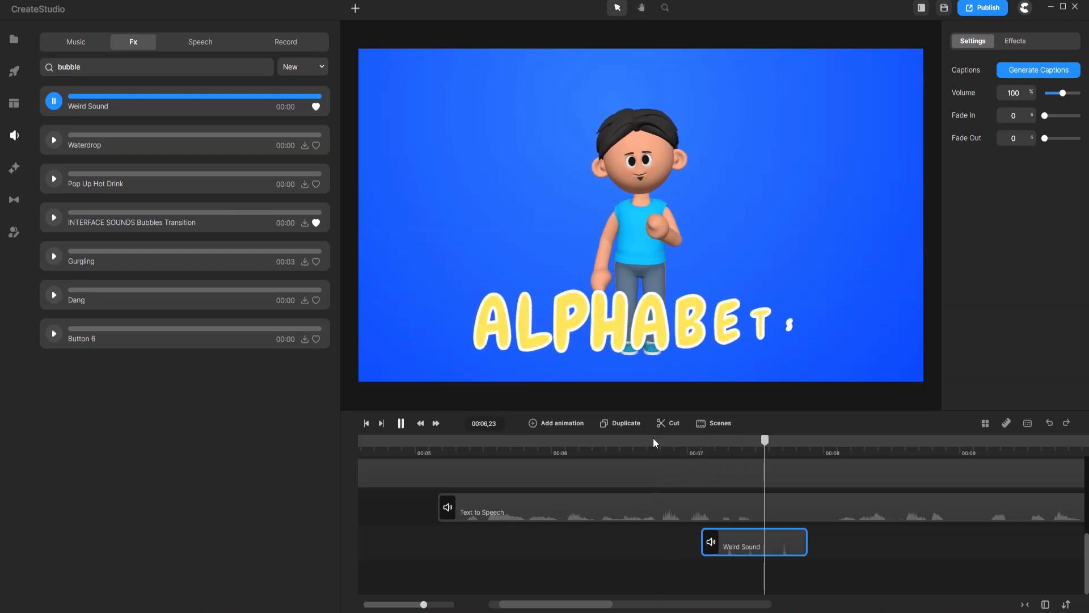
key(space)
Step: Duplicate the Weird Sound clip, align the copy with the ALPHABETS text's Back Bottom exit at about 00:09.9 and play it back
scroll(683, 510, right, 3)
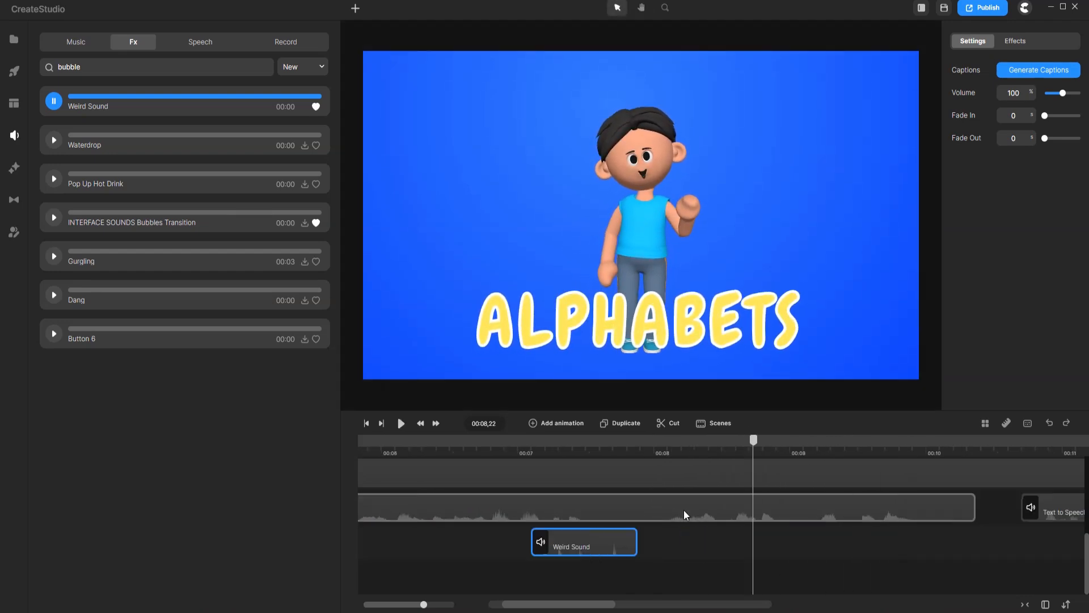
key(ctrl+d)
drag(598, 586, 811, 562)
scroll(859, 533, up, 2)
key(space)
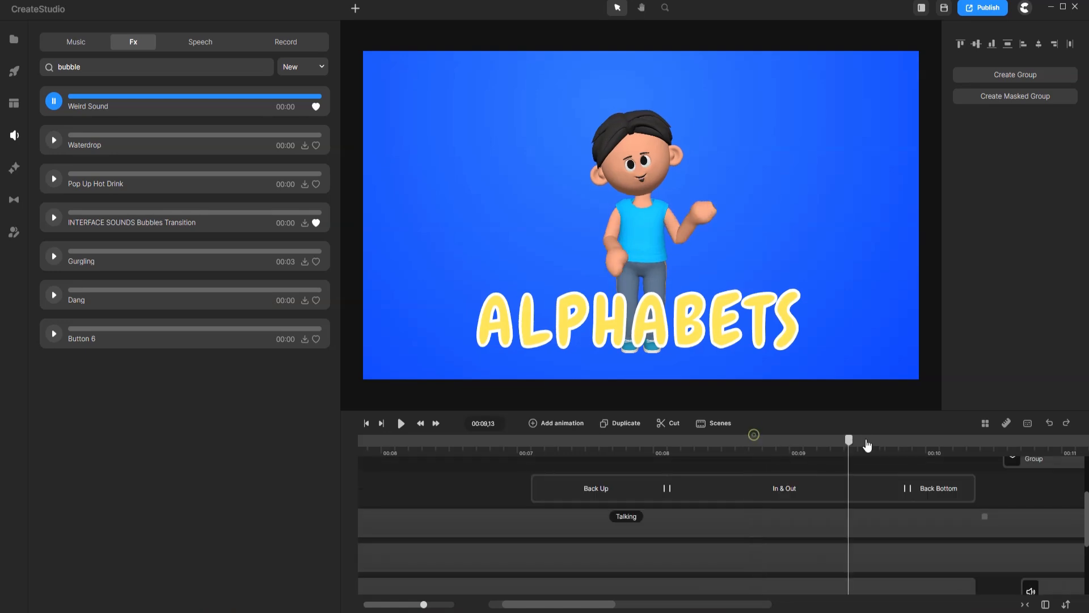
scroll(871, 527, down, 2)
drag(821, 543, 931, 546)
click(492, 439)
key(space)
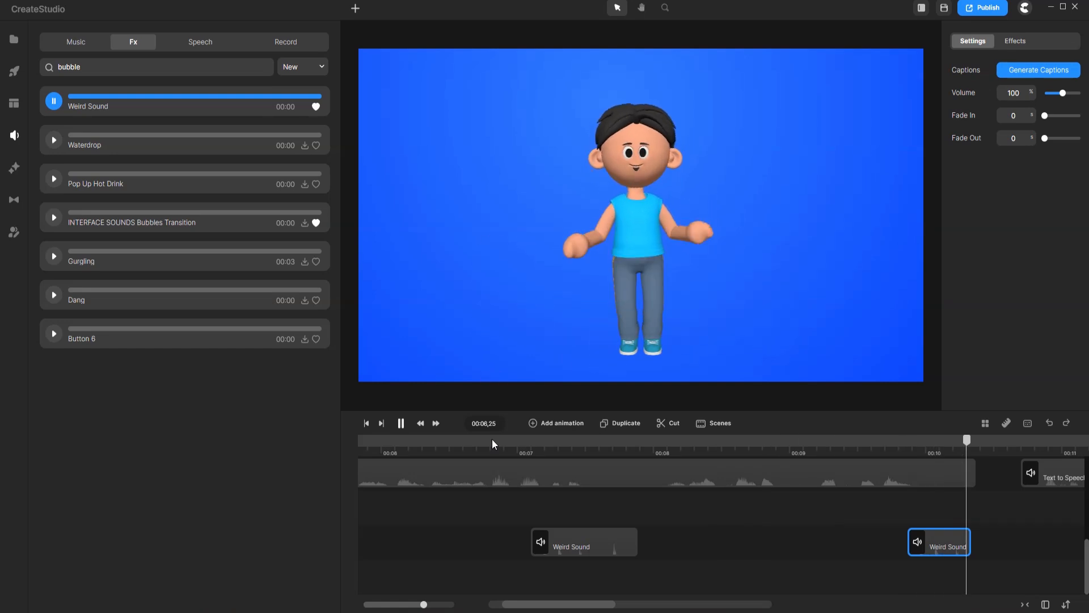
key(space)
scroll(910, 468, right, 3)
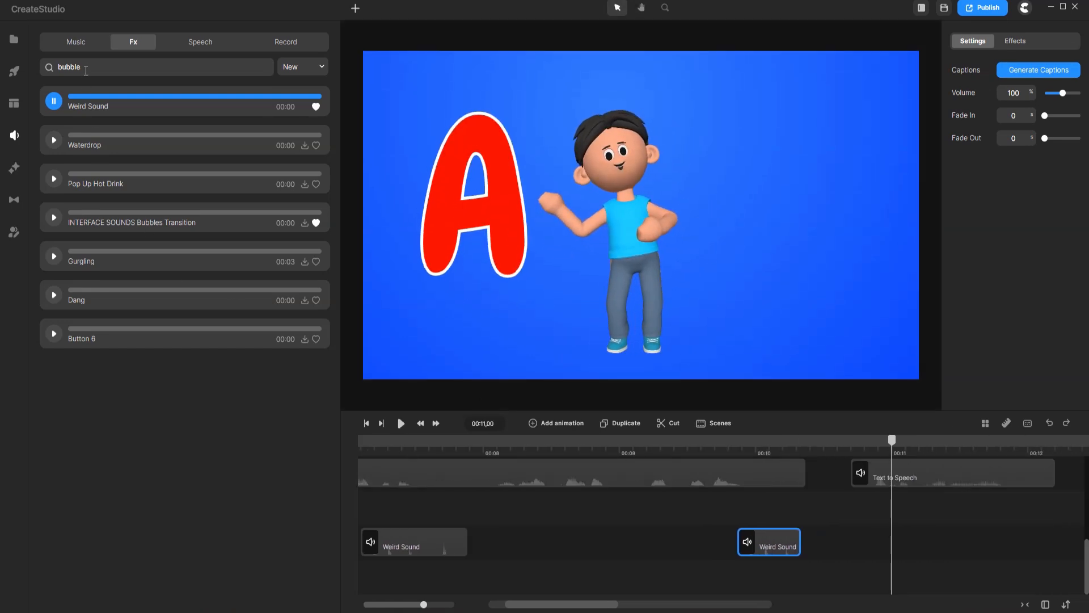
Step: Search the sound effects for "whoosh" and preview several variants, including Whoosh 9 Relief and Whoosh 7
text(whoosh)
click(51, 142)
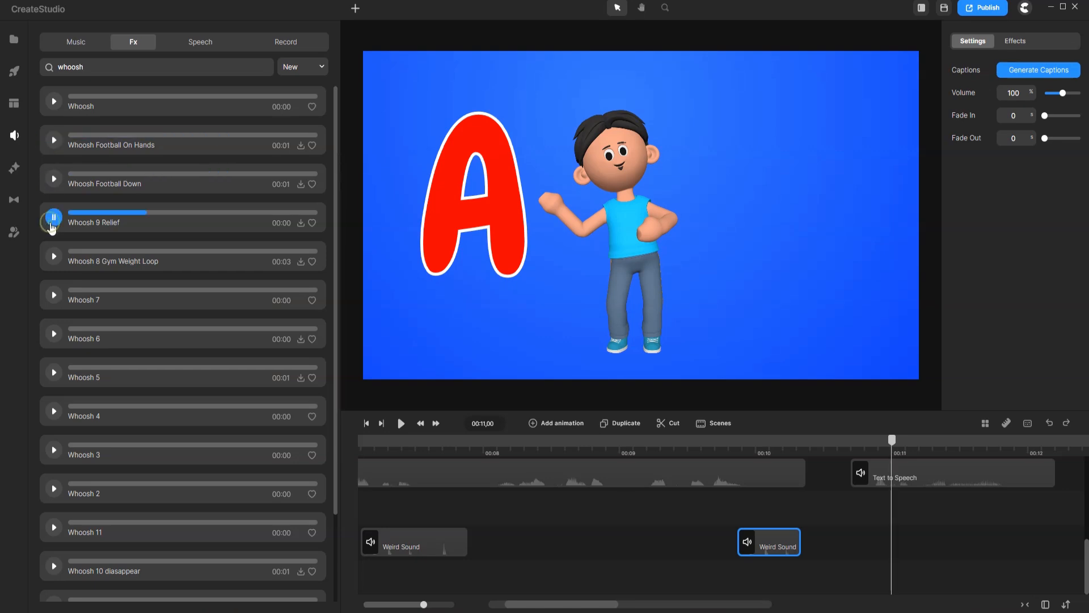
click(53, 296)
Step: Place Whoosh 7 at the start of the letter A speech clip at about 00:10.7 and play the entrance
drag(752, 548, 879, 547)
click(840, 450)
key(space)
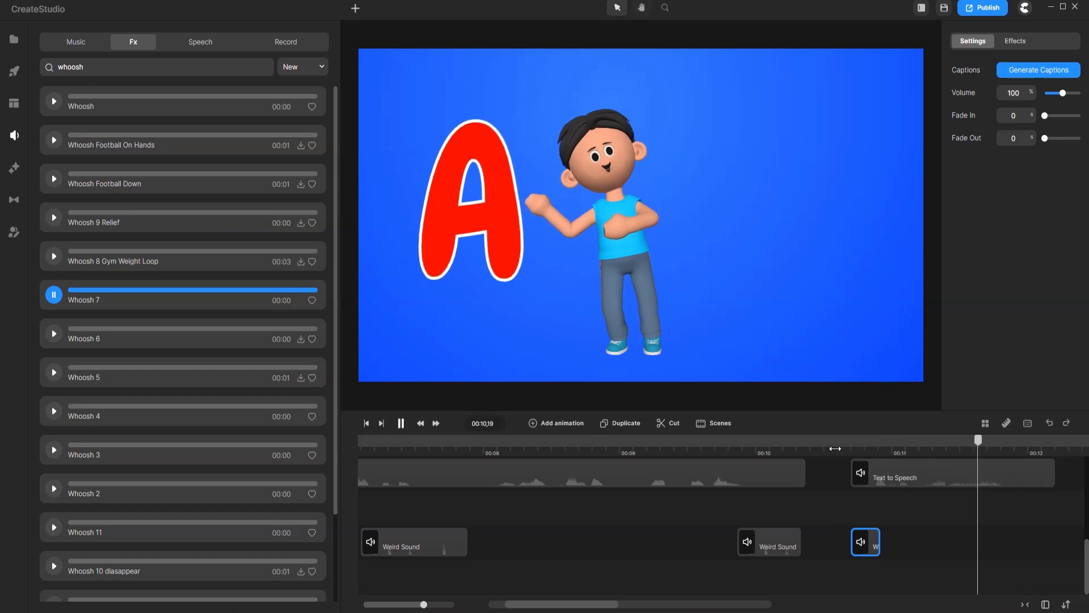
click(805, 446)
key(space)
Step: Preview and download Whoosh 6, and place it at the start of the apple's speech clip at about 00:12.8
drag(829, 449, 981, 449)
scroll(896, 519, right, 3)
click(54, 334)
click(300, 339)
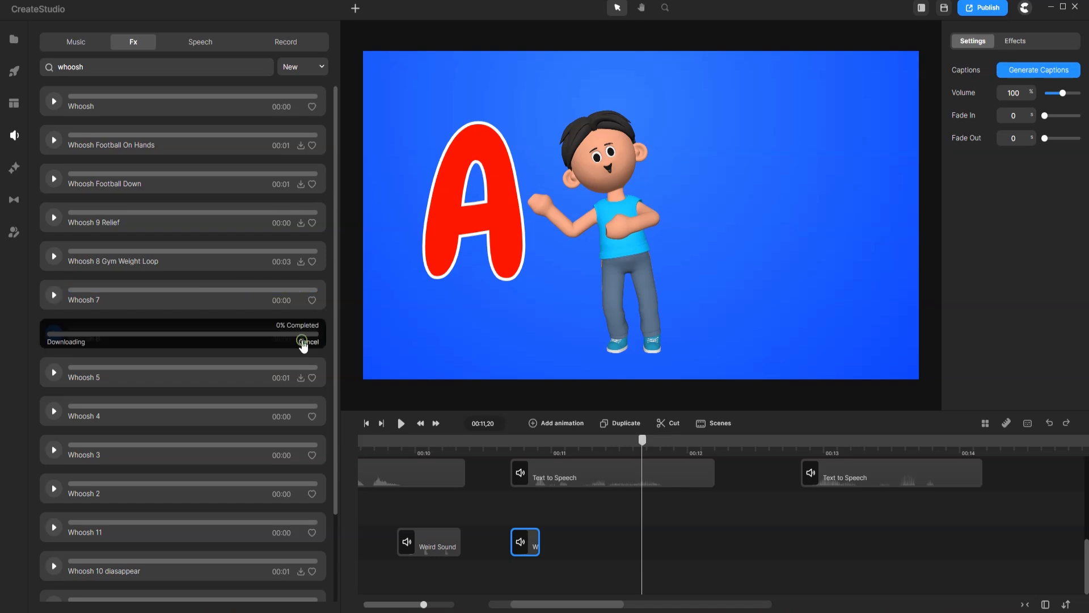
drag(244, 343, 820, 545)
Step: Play the section from 00:11,20 to check the whoosh timing on the apple's entrance
click(777, 441)
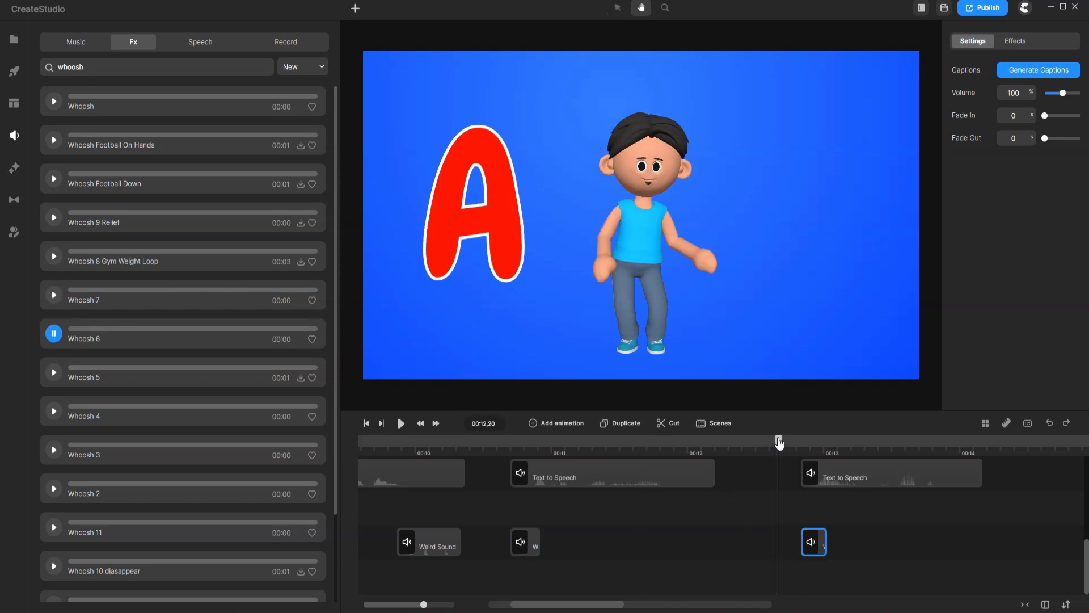
key(space)
key(space)
click(642, 443)
key(space)
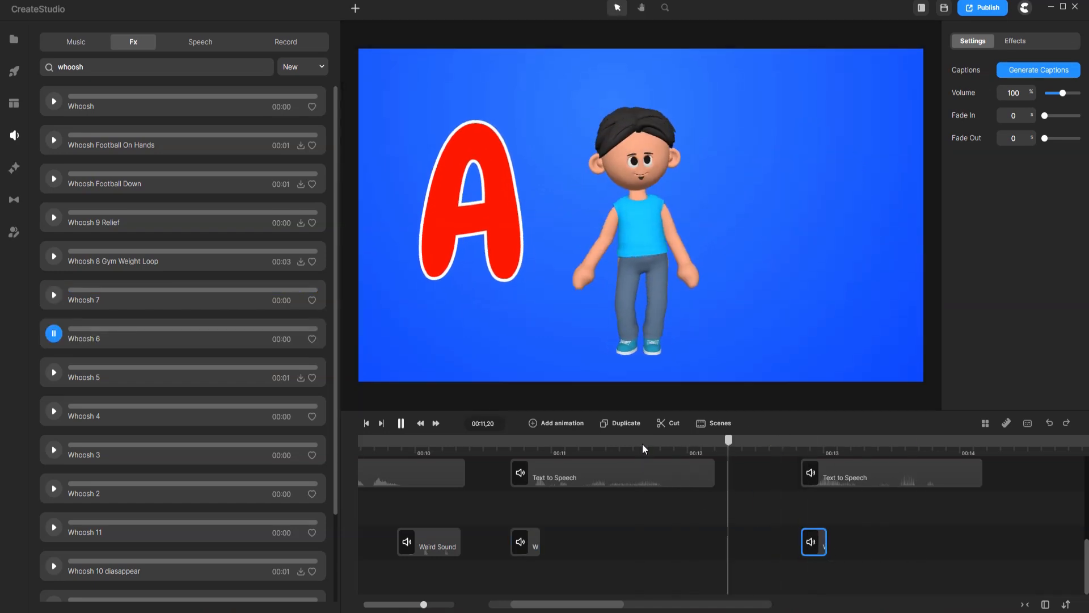
key(space)
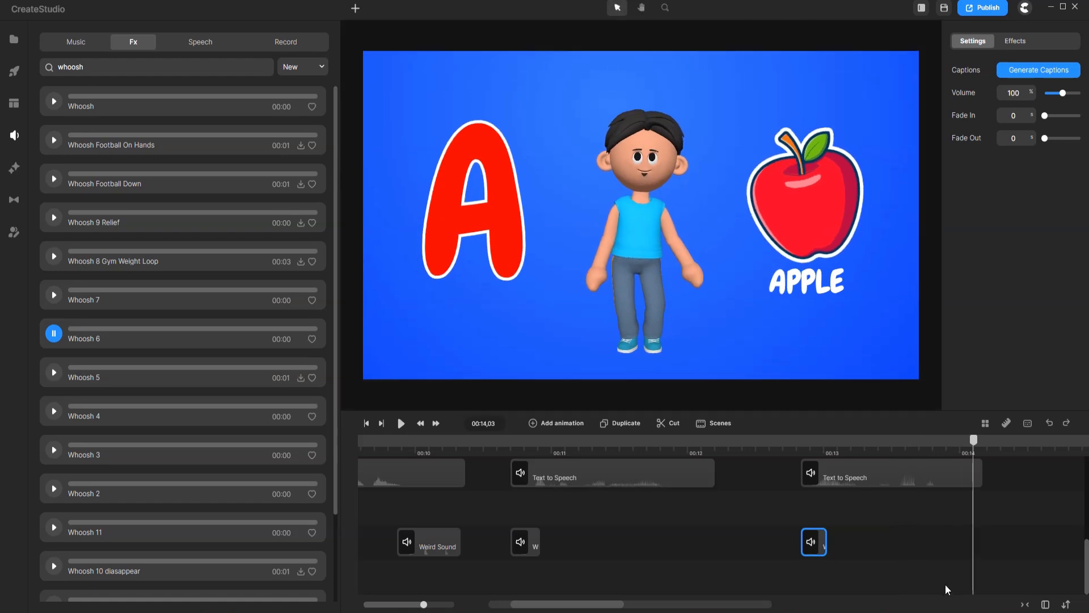
Step: Place Whoosh 7 at the letter B speech clip near 00:18 and another whoosh at the bus speech clip near 00:20, playing both back
scroll(945, 587, right, 6)
key(space)
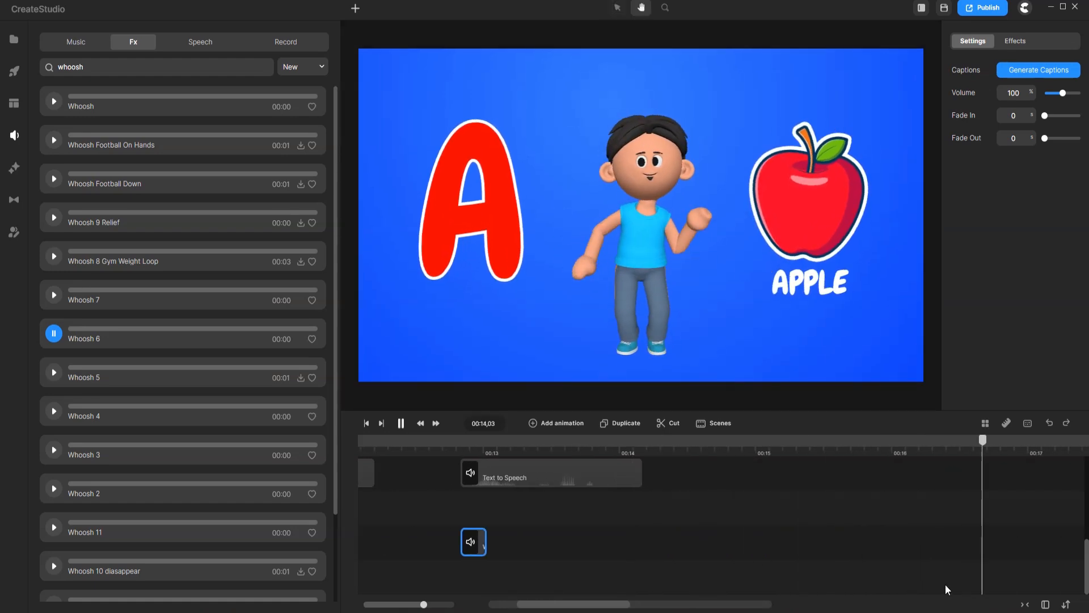
click(55, 294)
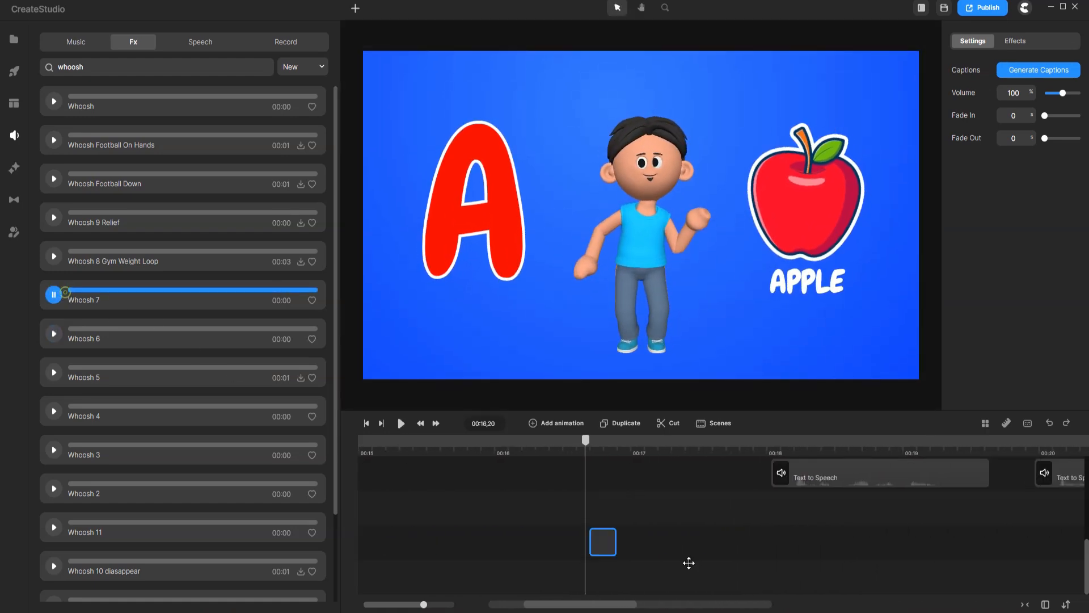
drag(905, 518, 1047, 542)
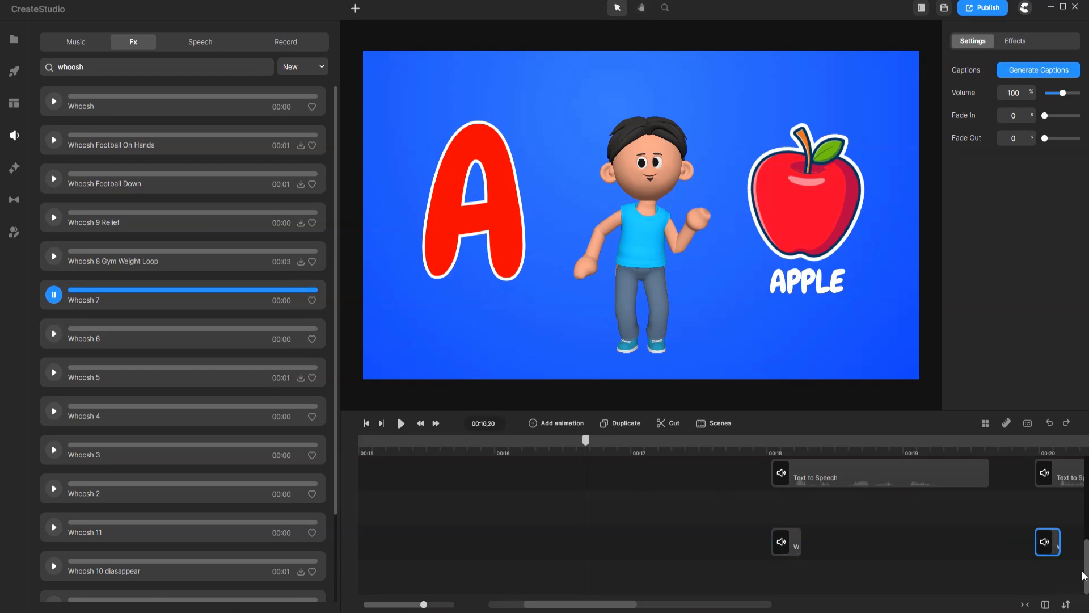
key(space)
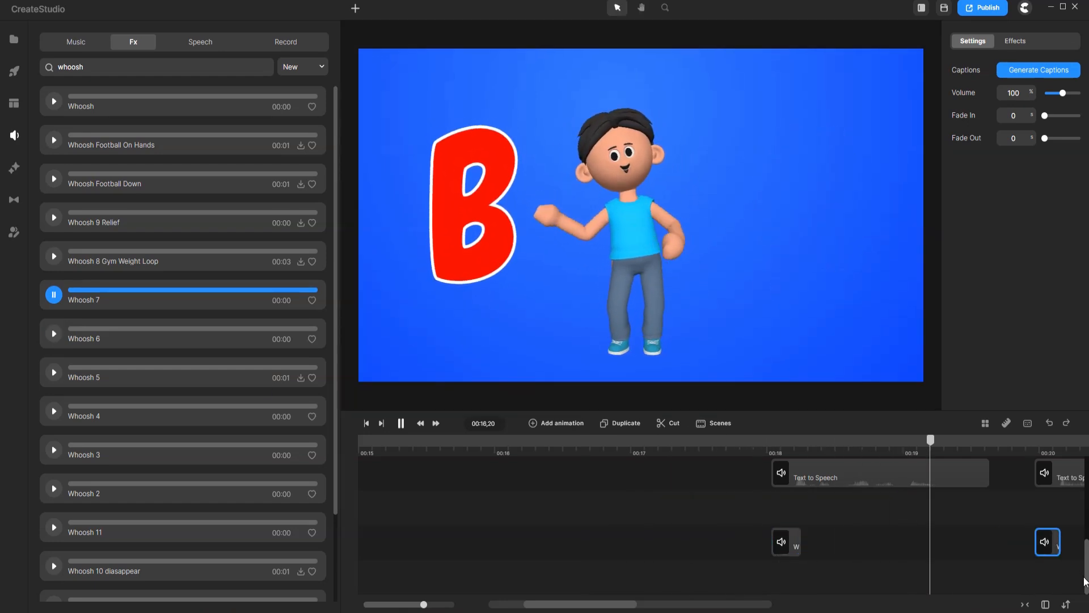
key(space)
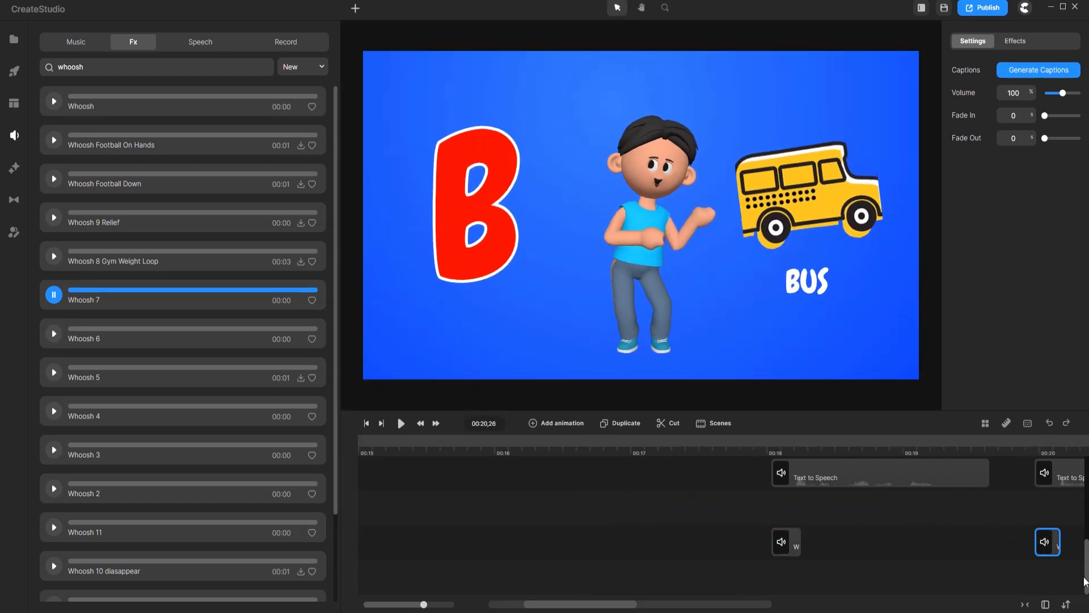
Step: Preview Whoosh 4, place it at the start of the letter C speech clip at about 00:25.2 and play it from 00:24,01
scroll(1085, 582, right, 10)
key(space)
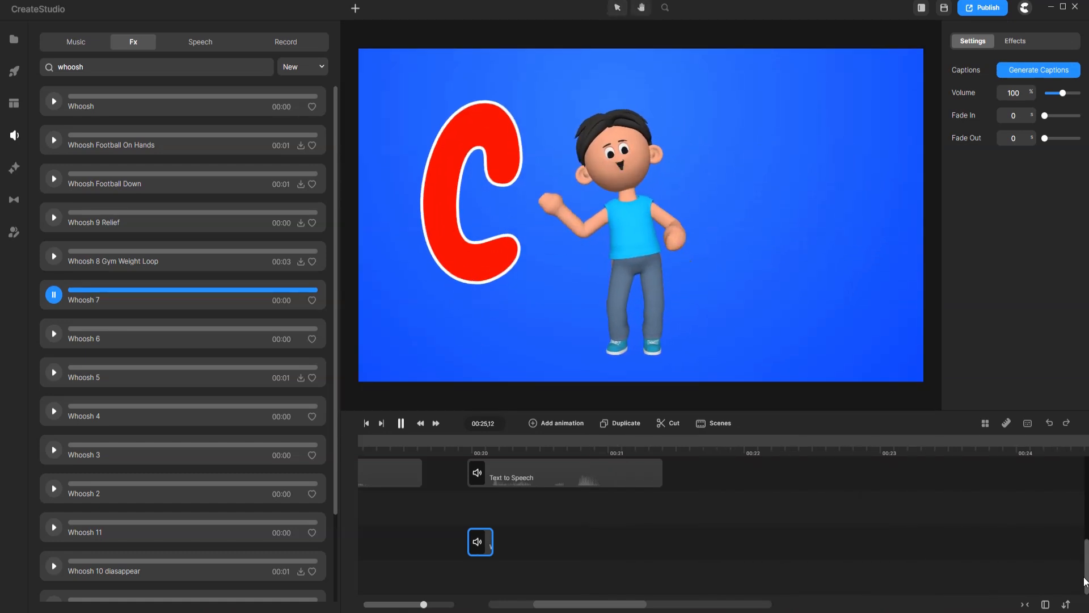
key(space)
click(54, 411)
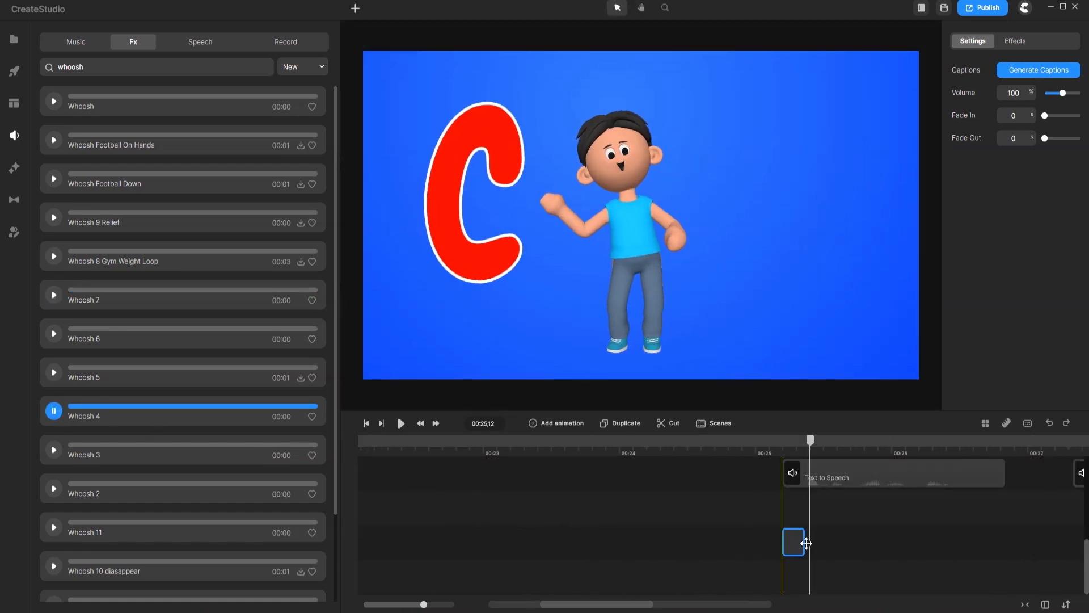
key(space)
click(625, 448)
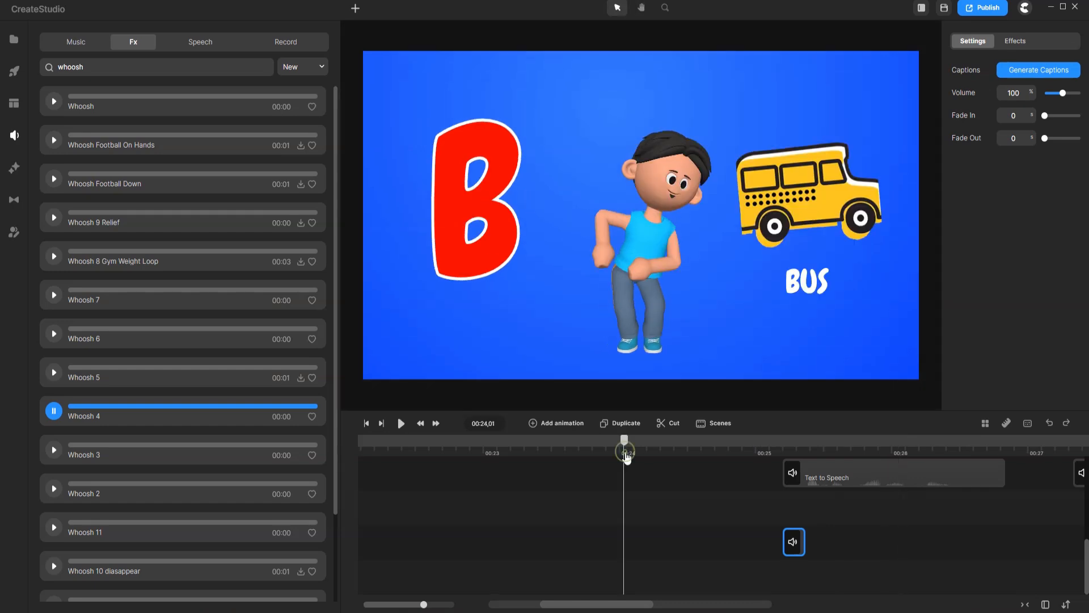
Step: Preview Whoosh 3, place it at the start of the cat's speech clip at about 00:27.3 and play on
click(54, 450)
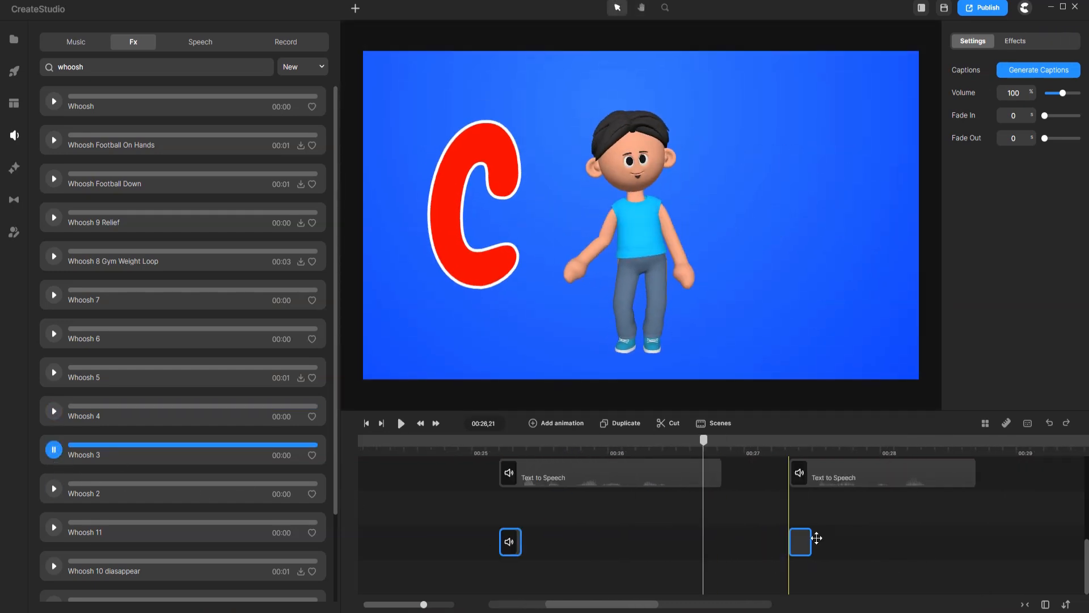
drag(817, 538, 817, 538)
key(space)
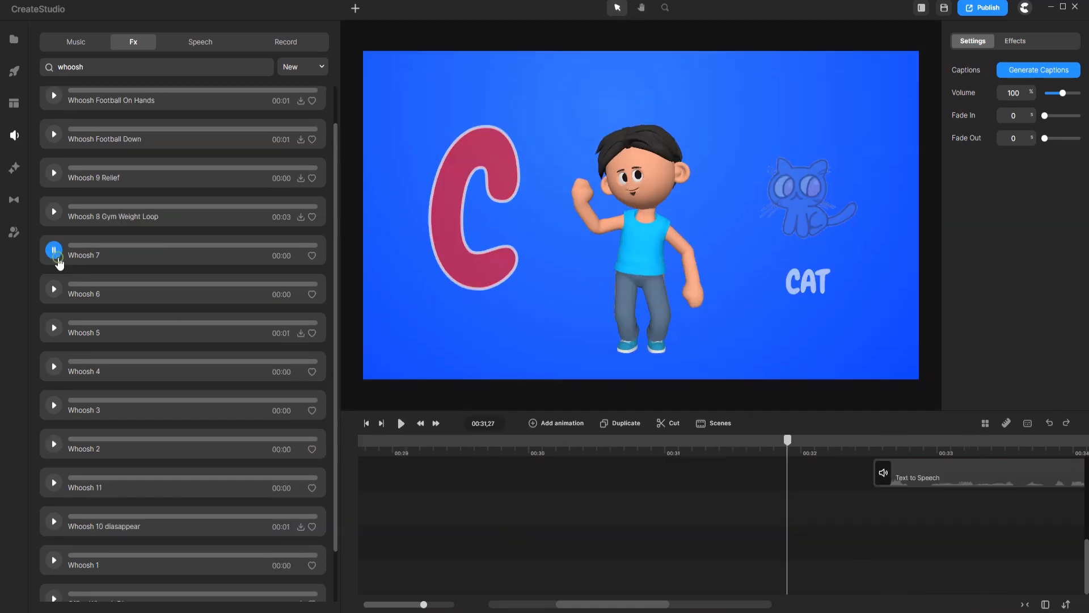
Step: Place Whoosh 7 near the start of the closing speech clip at about 00:32.7 and play the outro
drag(113, 249, 888, 542)
key(space)
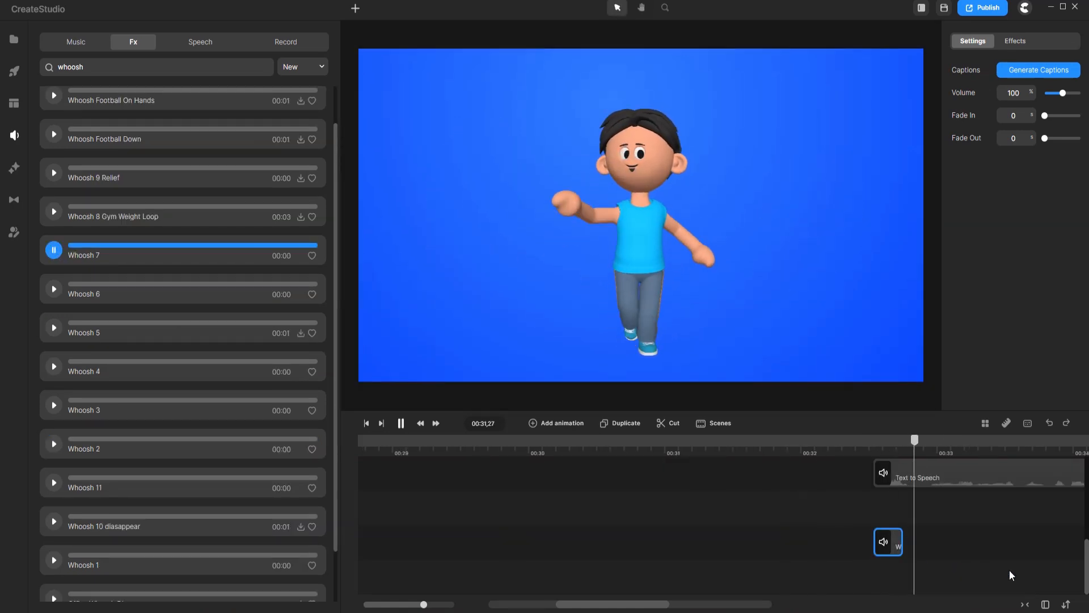
key(space)
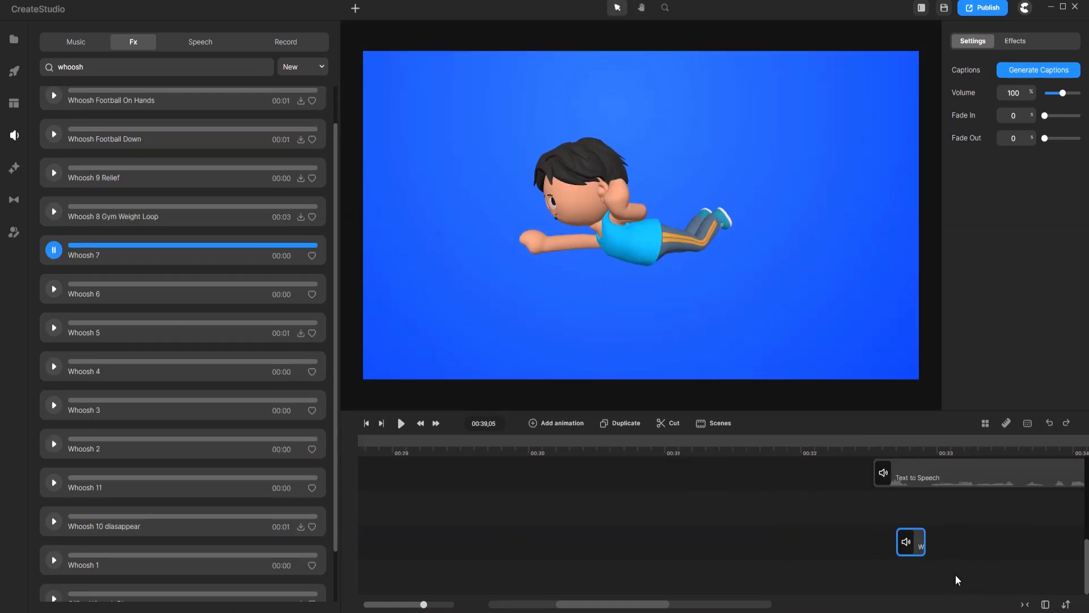
Step: Preview Whoosh 5 and Whoosh, place the Whoosh effect at about 00:39.6 after the closing speech and play the thank-you ending
scroll(938, 535, right, 2)
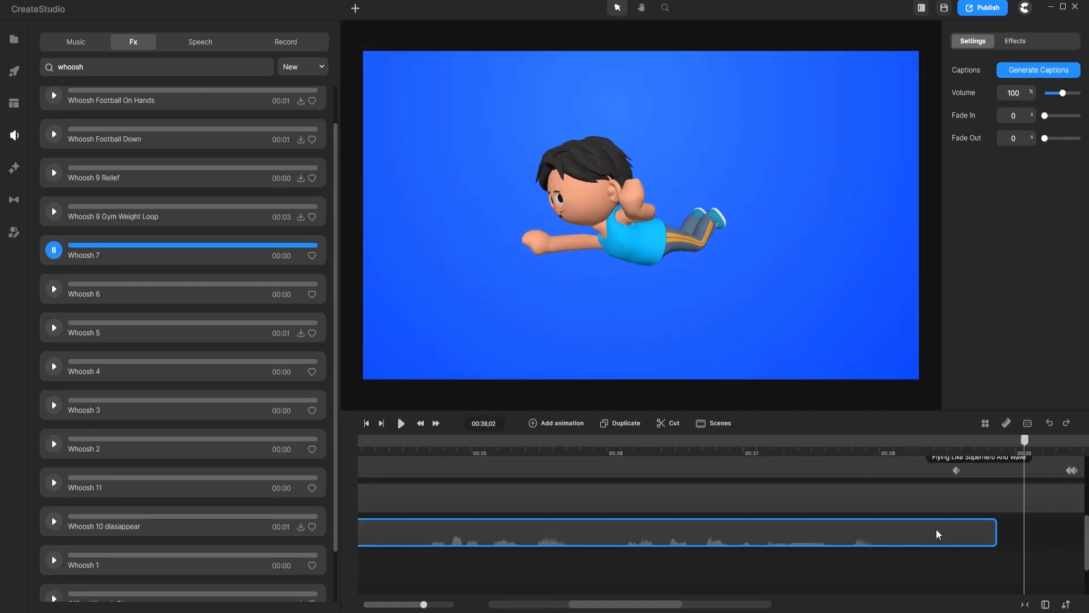
scroll(965, 550, down, 1)
click(54, 328)
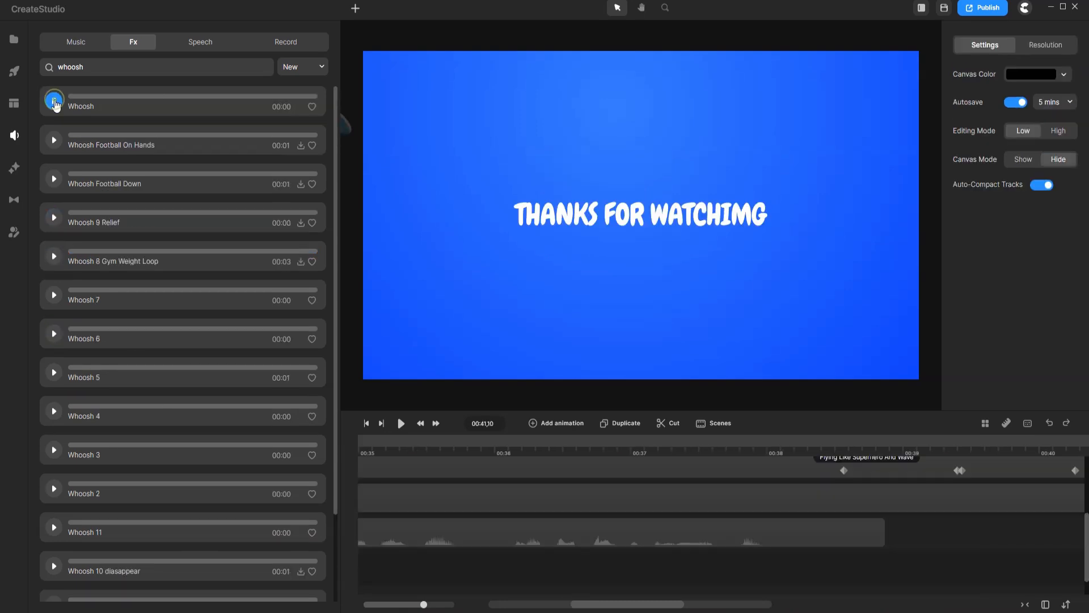
click(54, 102)
drag(53, 101, 1007, 544)
key(space)
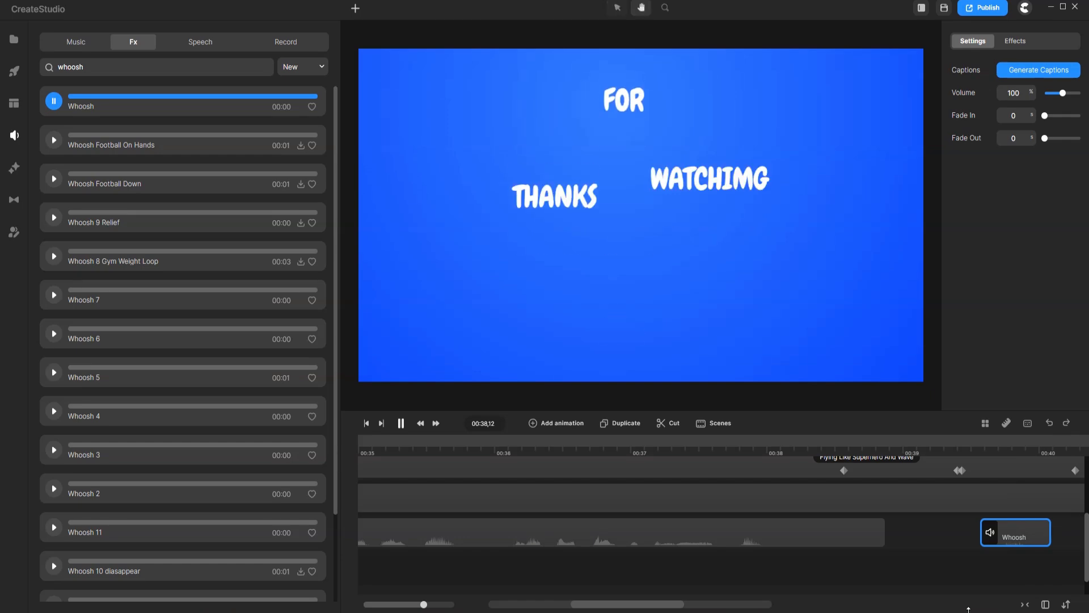
Step: Return the playhead to the start and look through the tracks of several music genres for background music
click(1025, 604)
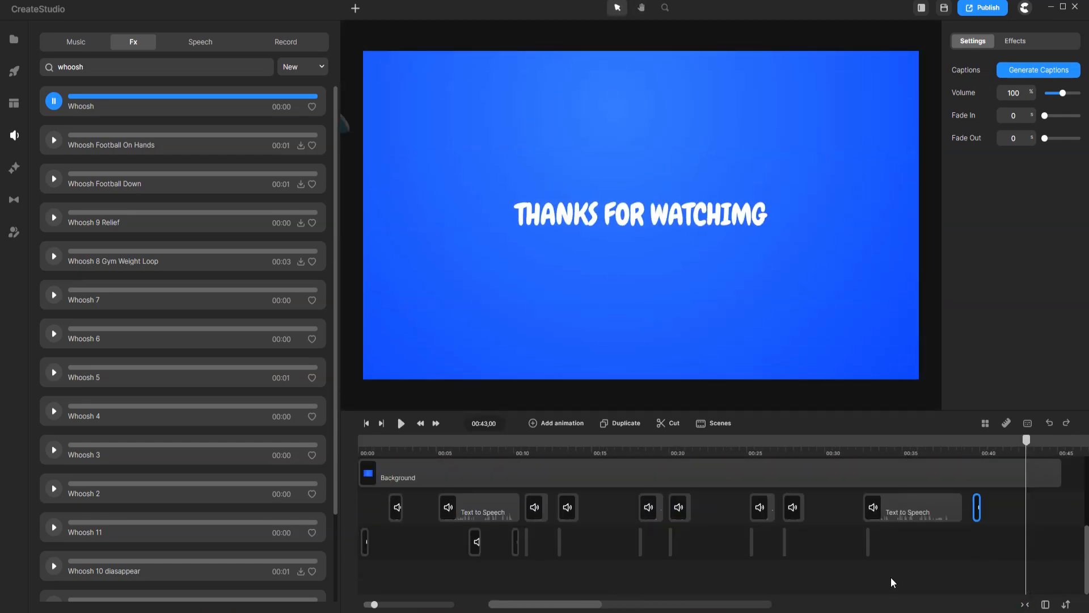
click(367, 446)
click(76, 42)
scroll(145, 242, down, 4)
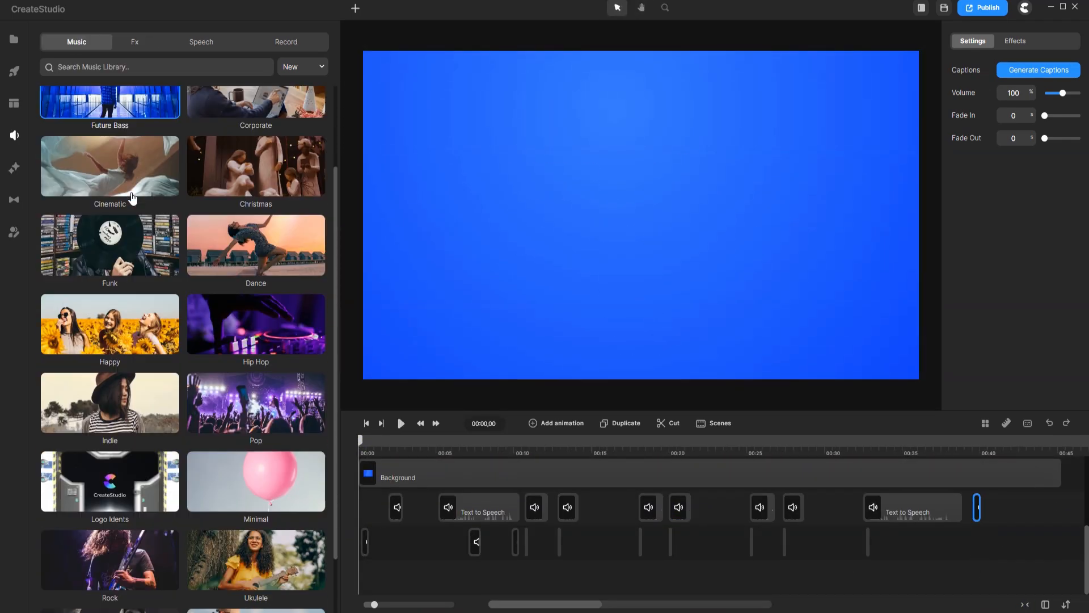
scroll(145, 241, up, 4)
click(127, 201)
click(68, 90)
click(266, 214)
click(49, 103)
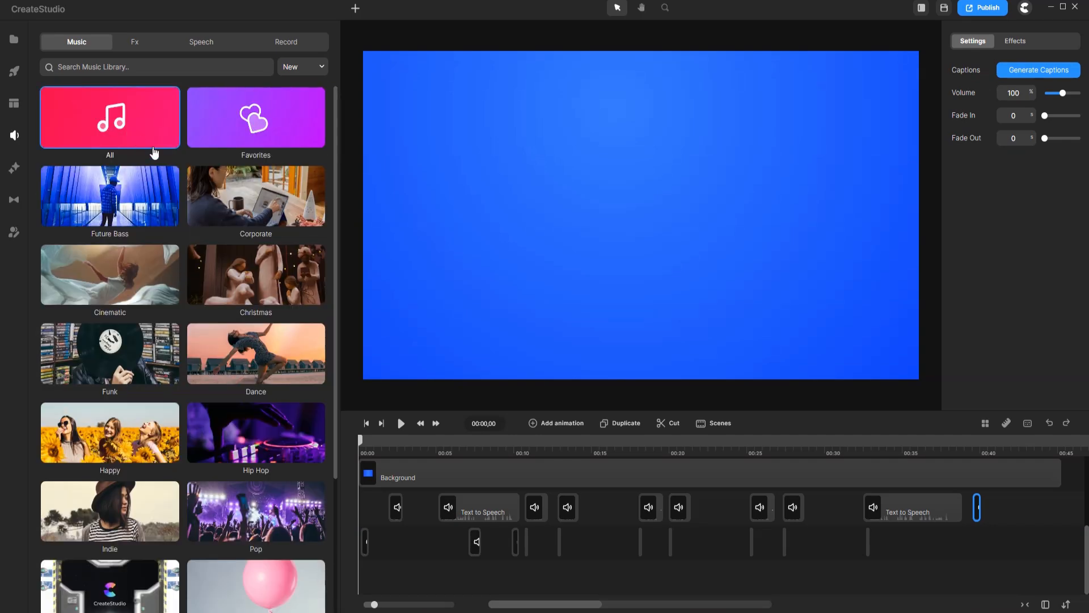
scroll(146, 146, down, 3)
click(87, 228)
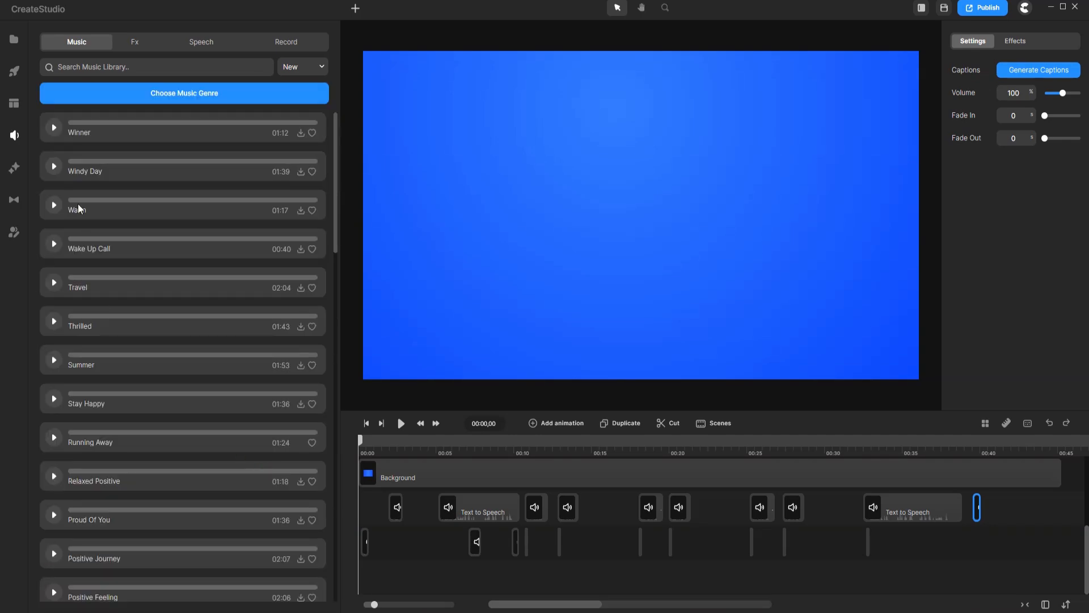
Step: List the favorite music tracks and place Spring Is Here on a new track from the start of the timeline
click(267, 96)
click(276, 112)
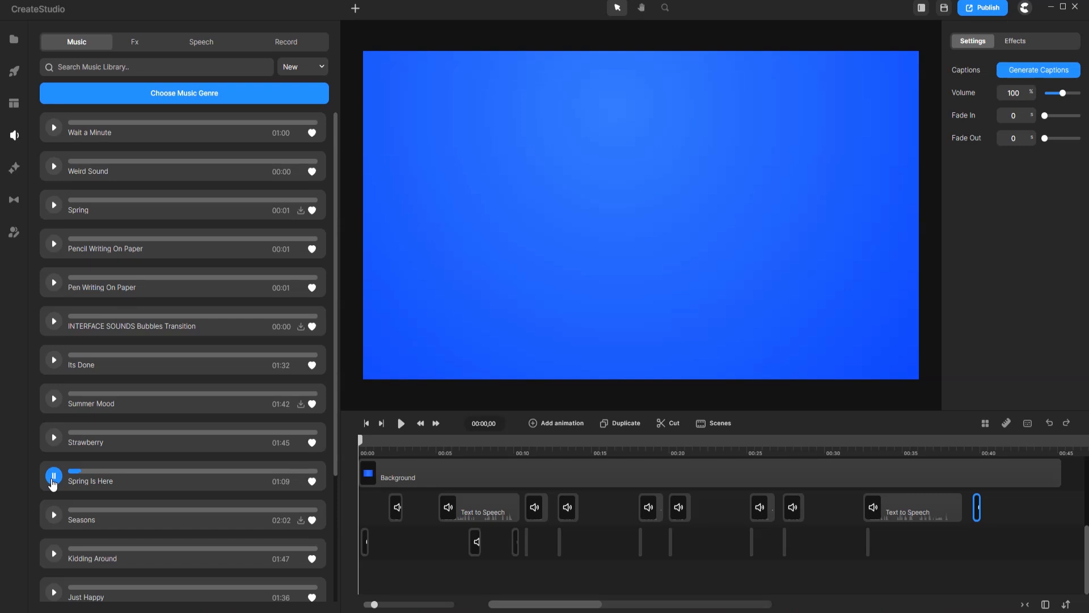
drag(53, 482, 391, 547)
Step: Trim the end of the Spring Is Here music clip to the end of the background at about 00:45
scroll(508, 552, right, 8)
scroll(733, 579, up, 1)
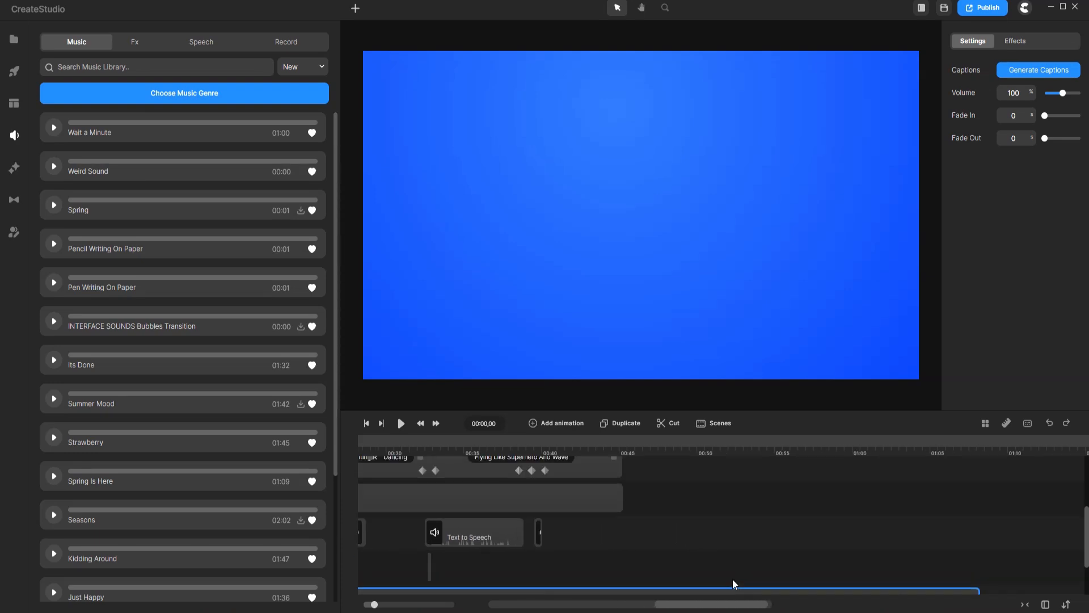
scroll(956, 585, down, 1)
drag(978, 545, 620, 547)
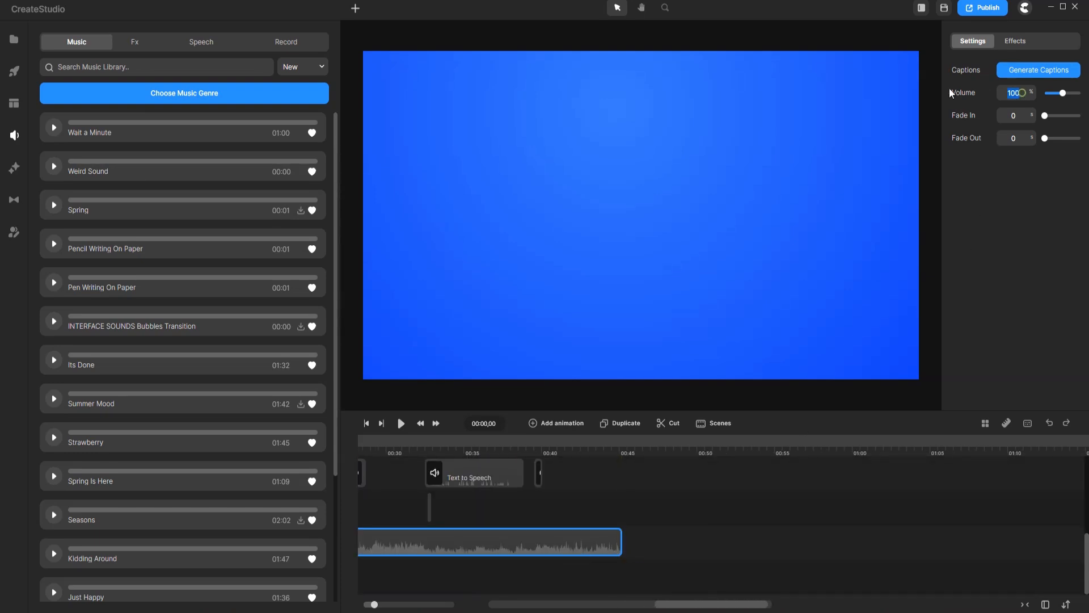
Step: Set the Spring Is Here music clip's volume to 10% and fade-out to 1 s, and play the whole video from the start
click(1020, 138)
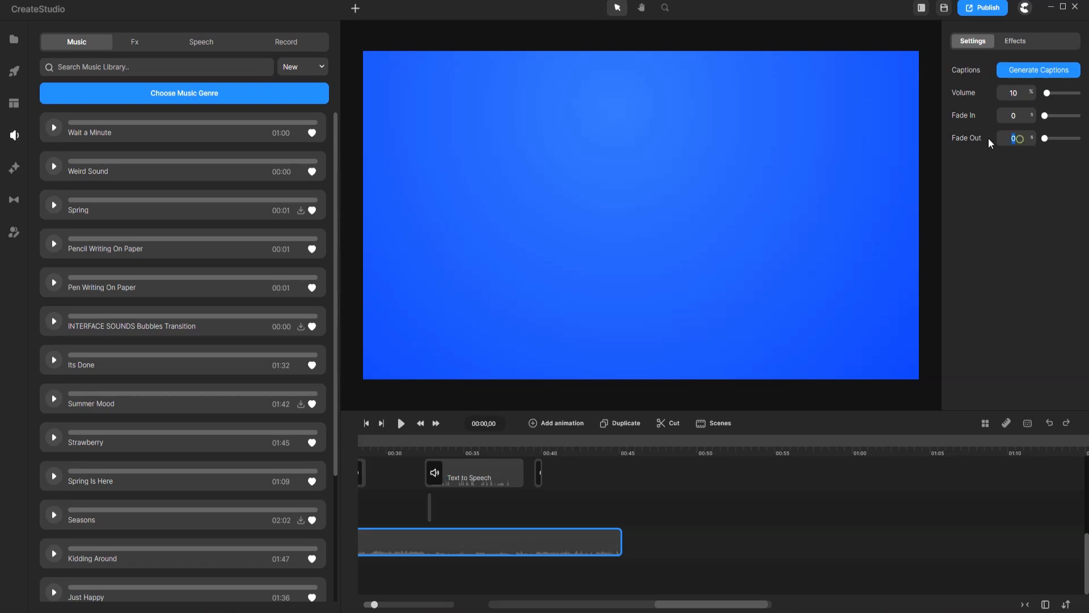
scroll(608, 531, left, 10)
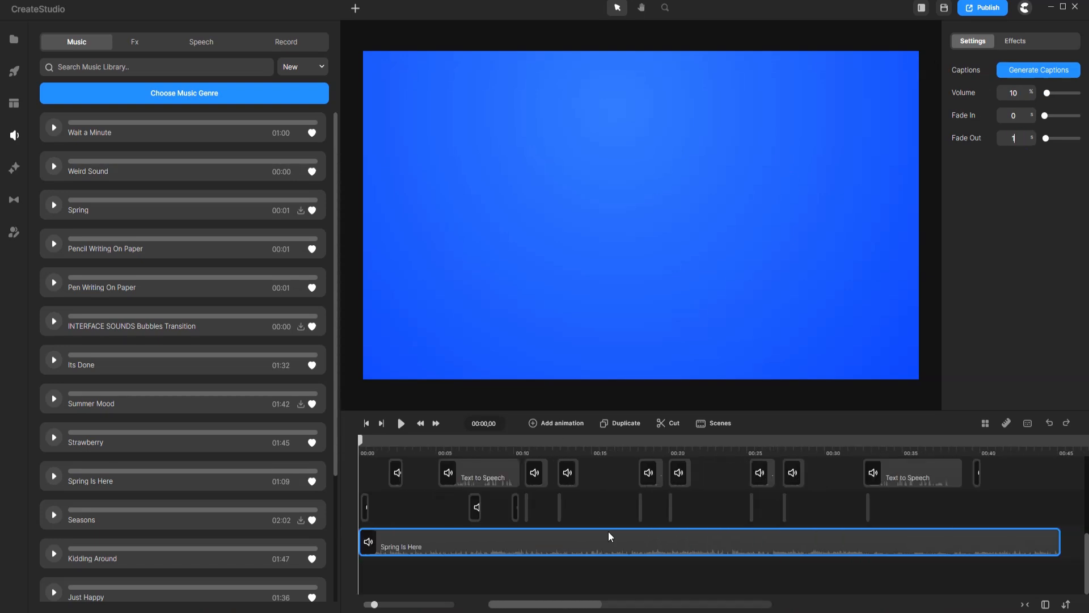
scroll(608, 531, up, 2)
click(400, 425)
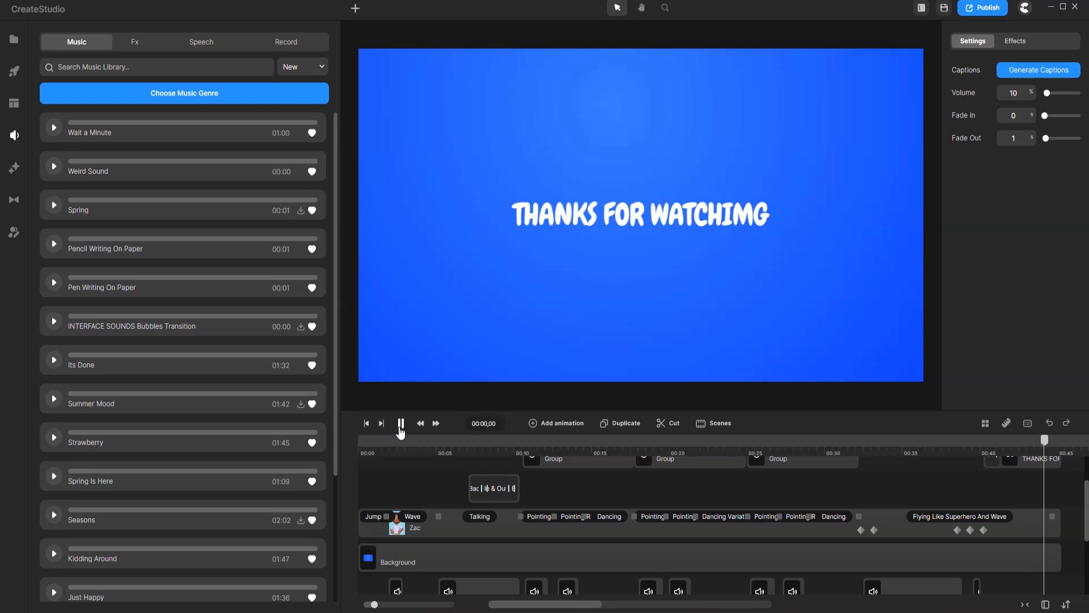
Step: Save the project with the playhead at about 00:13 and set the MP4 video export quality to High (12 Mbps)
click(568, 448)
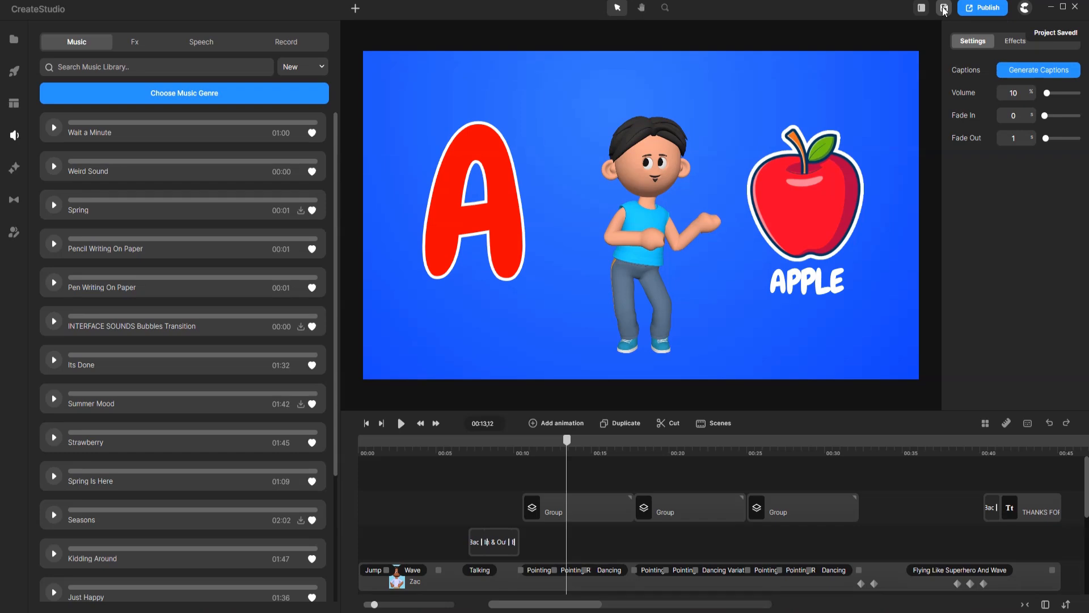
click(985, 10)
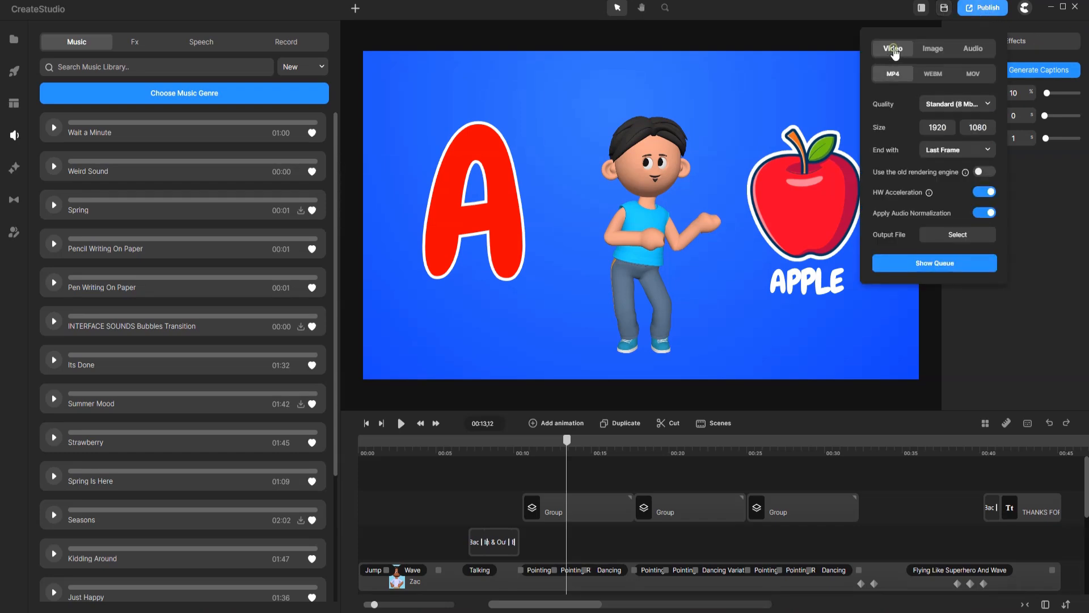
click(971, 108)
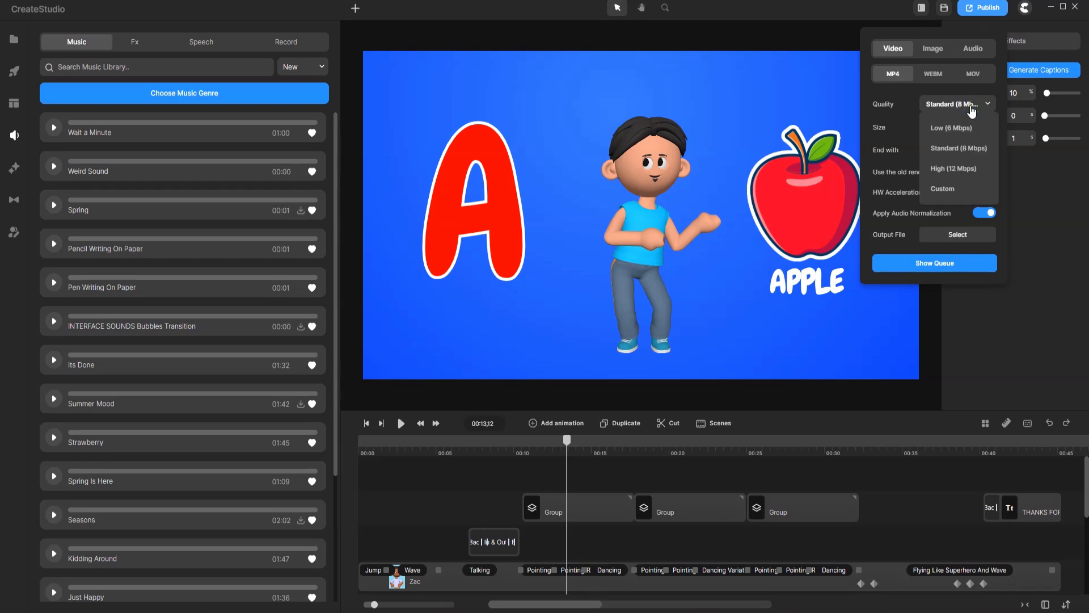
click(966, 169)
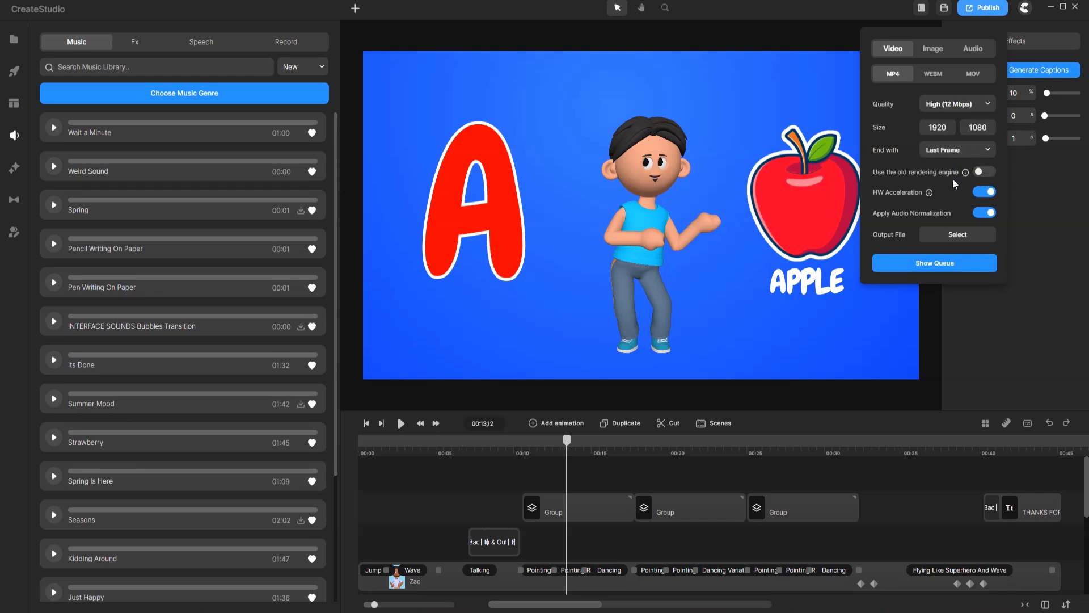
Step: Export the video as 01.mp4 into a new folder named Export inside the 02 Video Tool Insight Sep 2024 folder
click(951, 238)
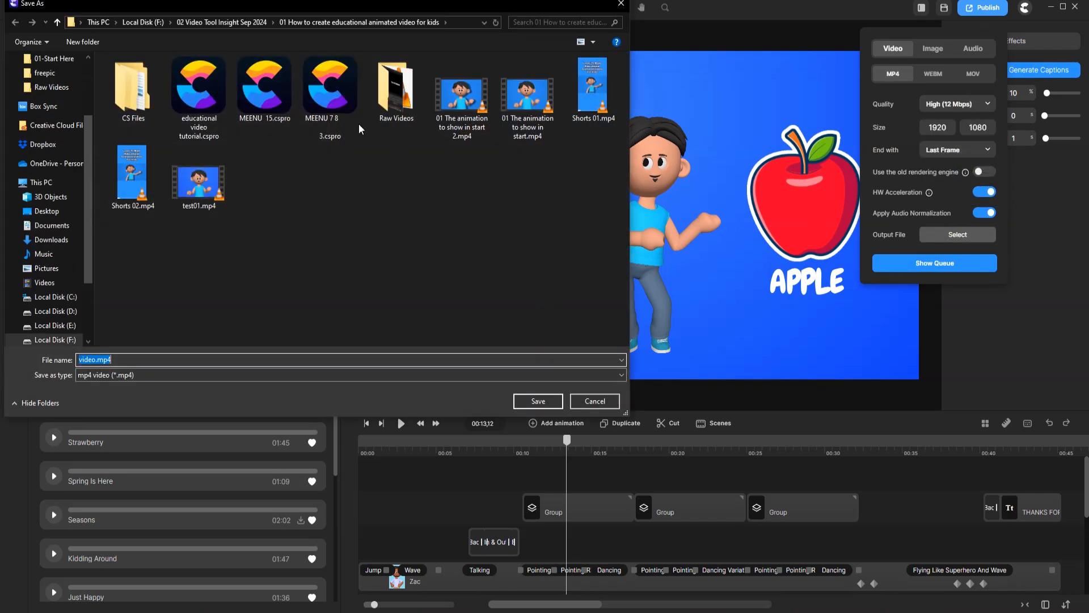
click(250, 24)
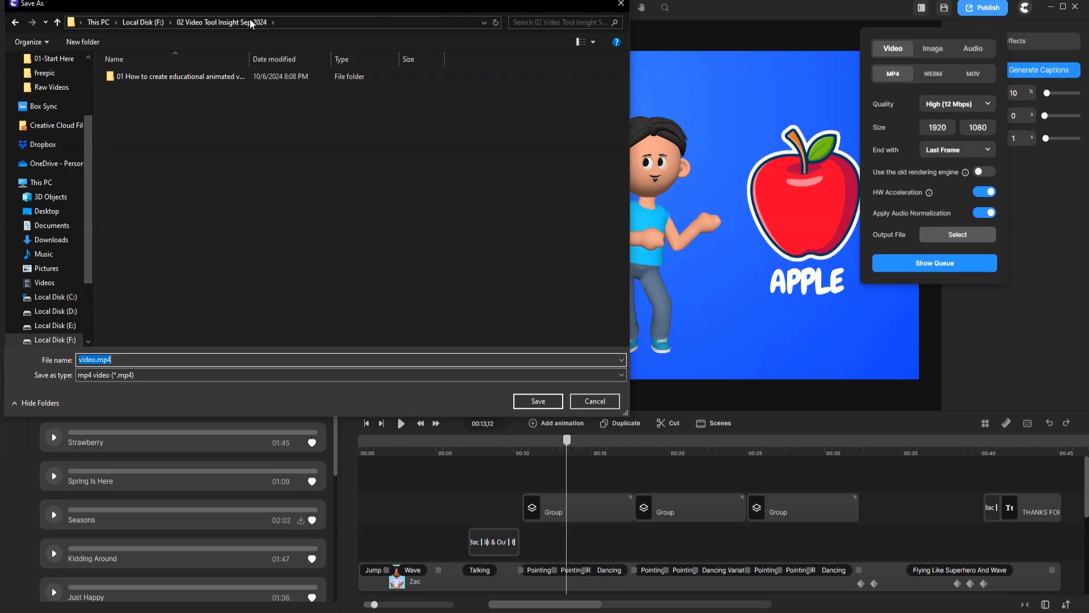
click(83, 42)
text(Export)
key(Return)
key(Return)
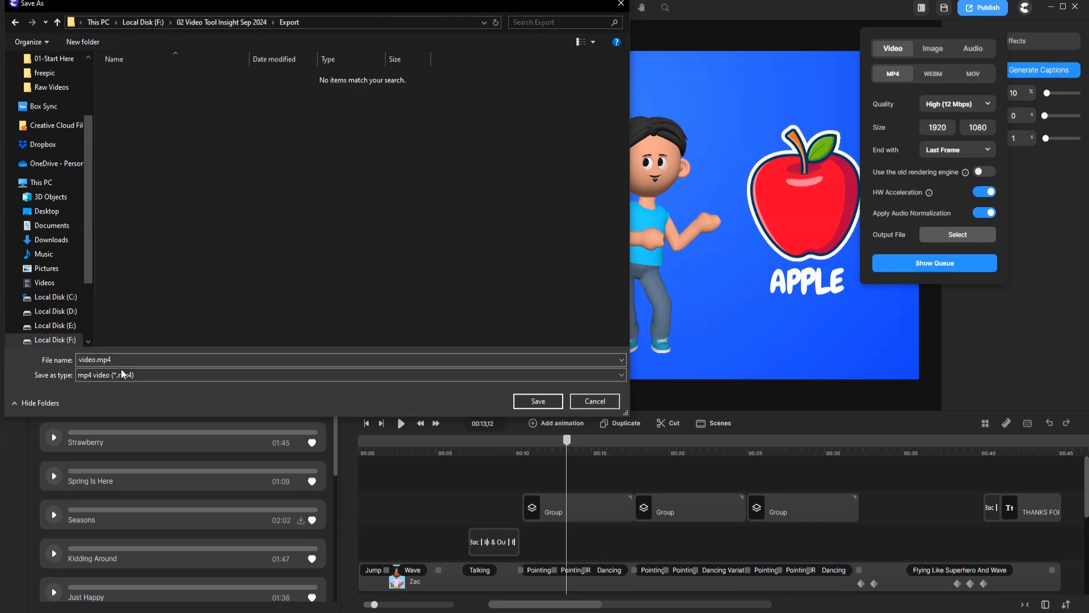
click(144, 359)
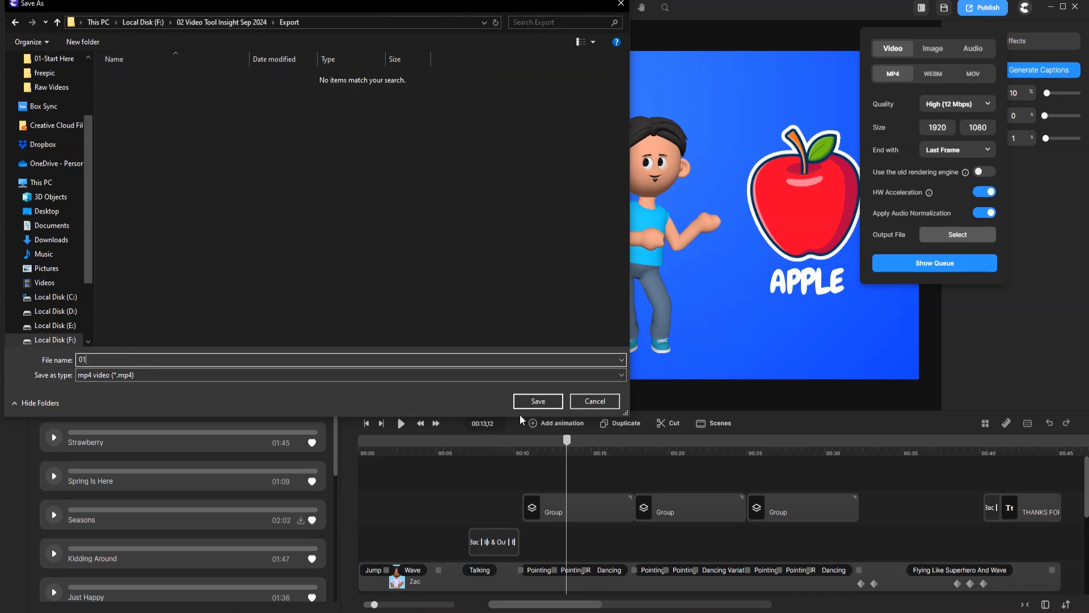
click(536, 402)
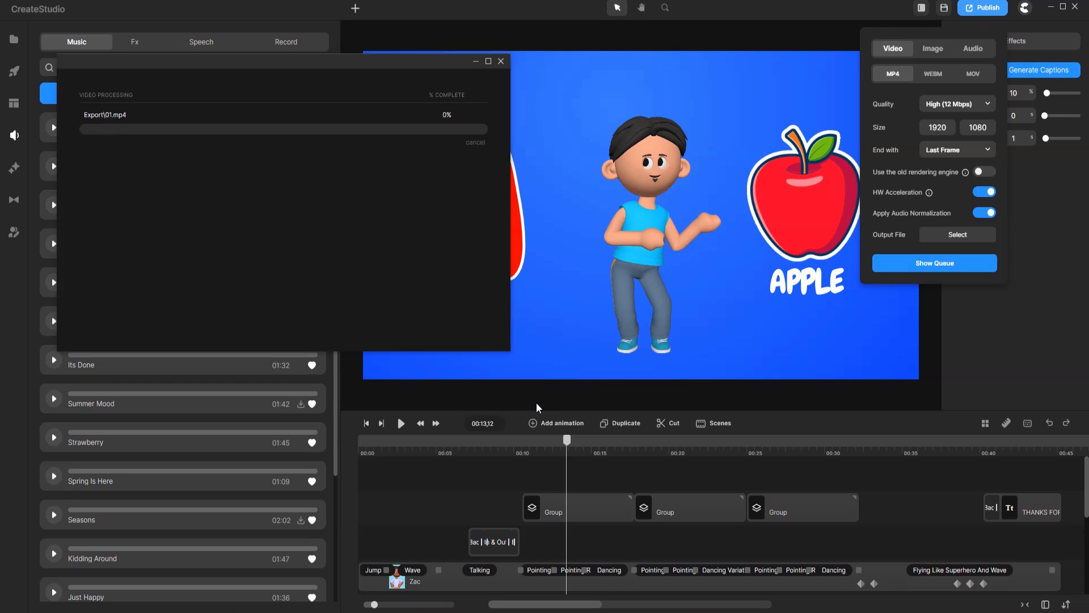